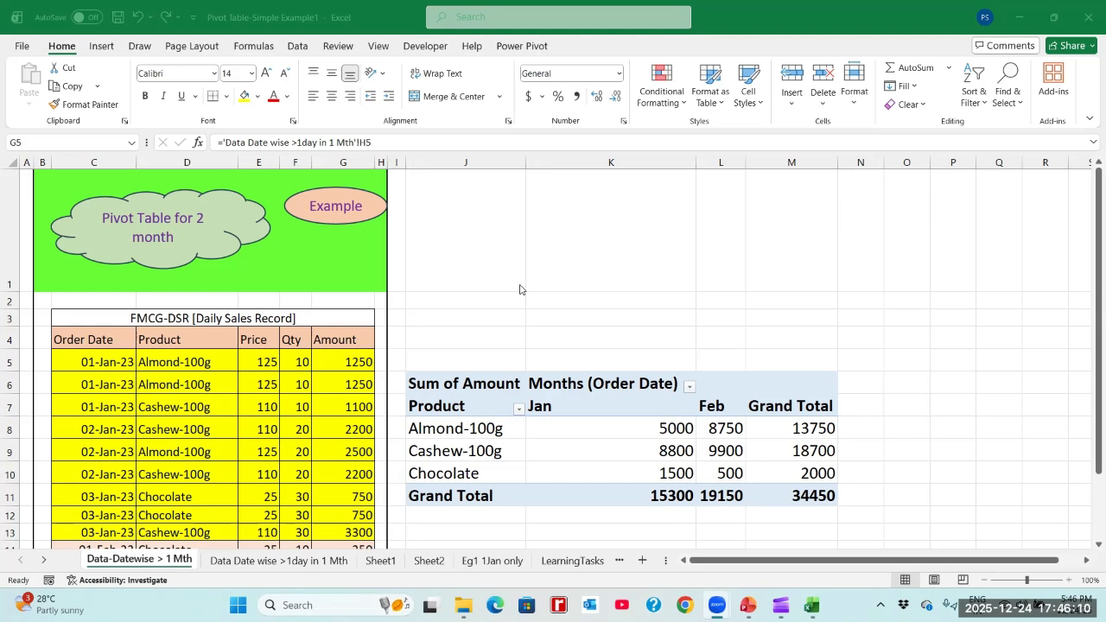
- Remove the Product and Months (Order Date) fields from the pivot table, keeping only Amount
{"action": "left_click", "coordinate": [593, 431]}
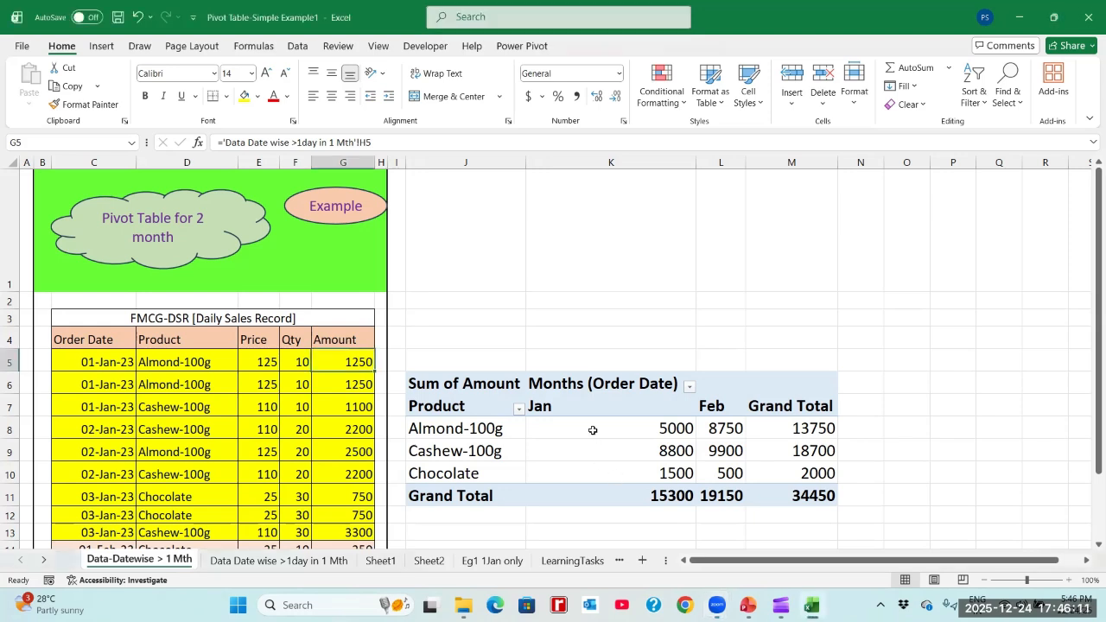
{"action": "left_click", "coordinate": [497, 406]}
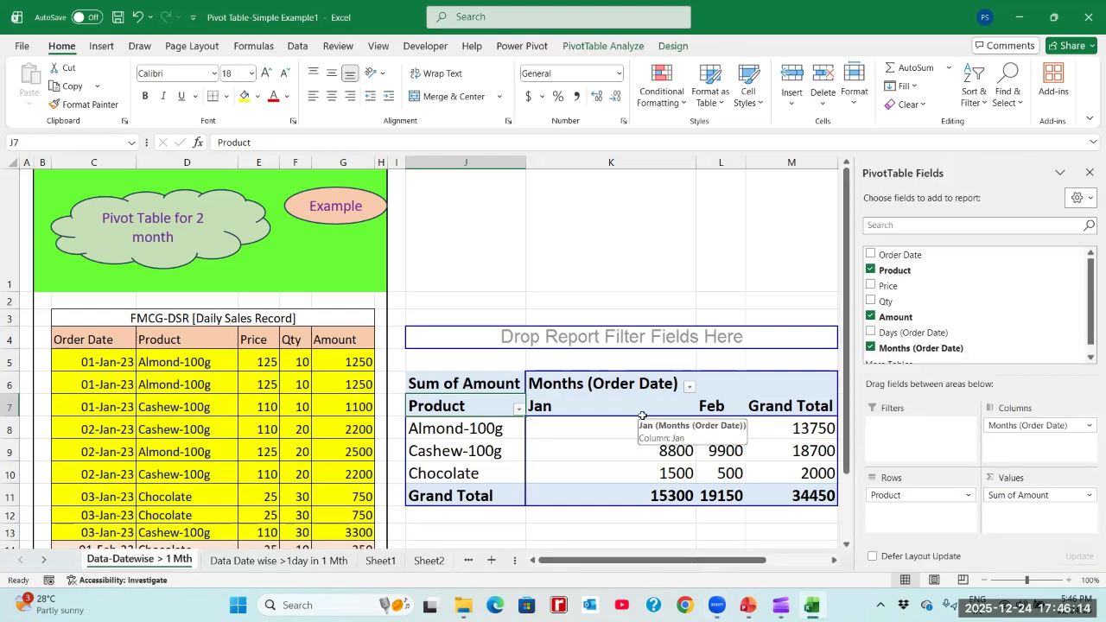
{"action": "left_click", "coordinate": [767, 429]}
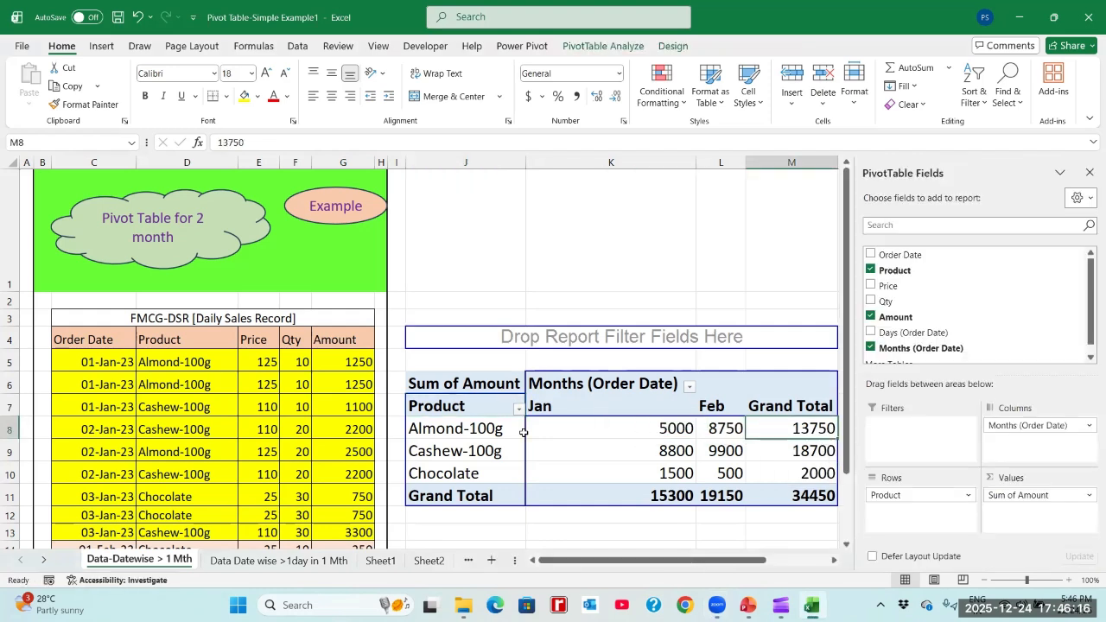
{"action": "left_click", "coordinate": [474, 387]}
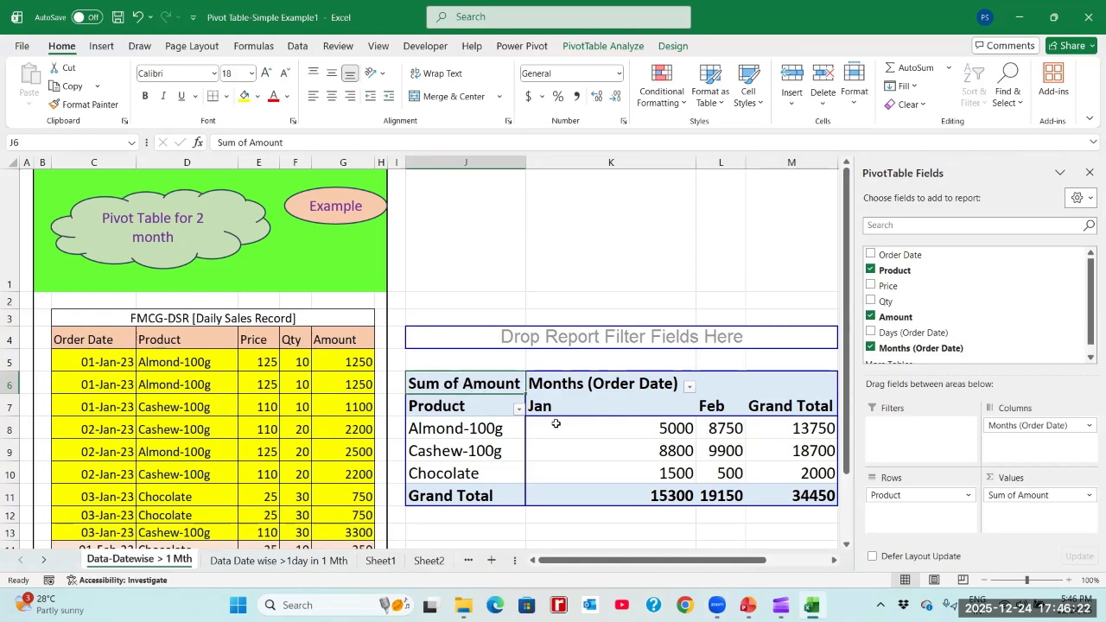
{"action": "left_click", "coordinate": [871, 270]}
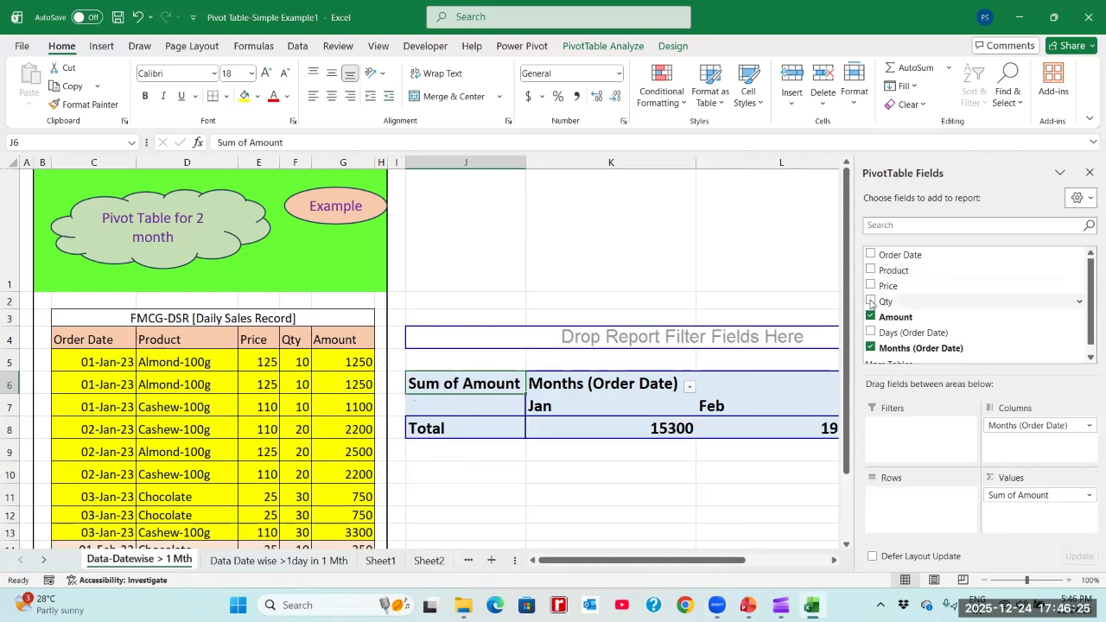
{"action": "left_click", "coordinate": [870, 348]}
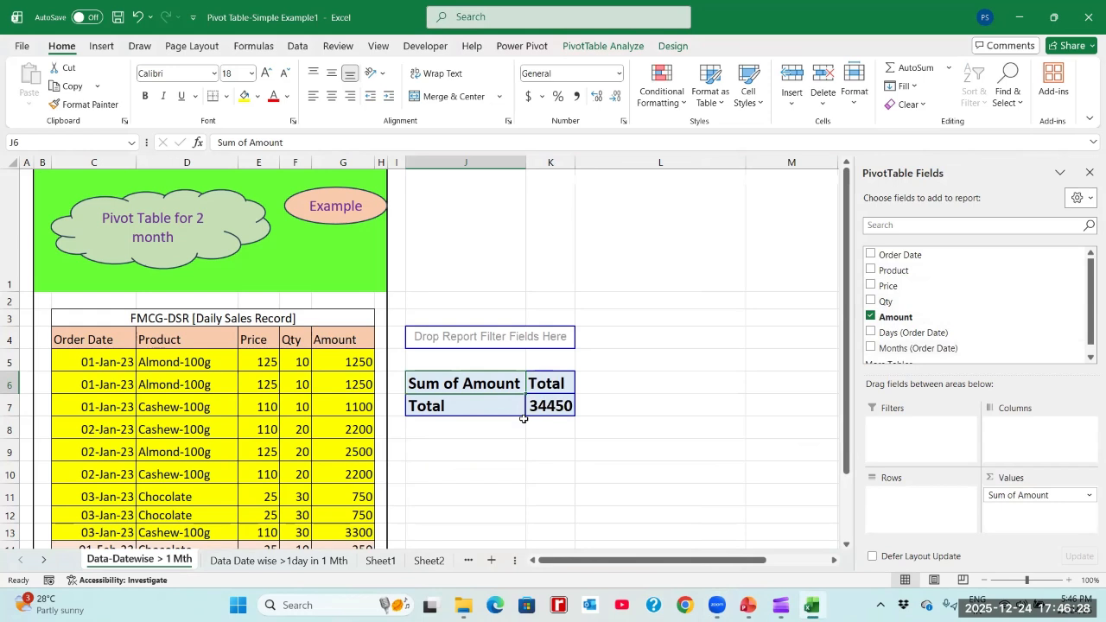
- Add the Months (Order Date) field to the pivot table's rows
{"action": "left_click", "coordinate": [484, 404]}
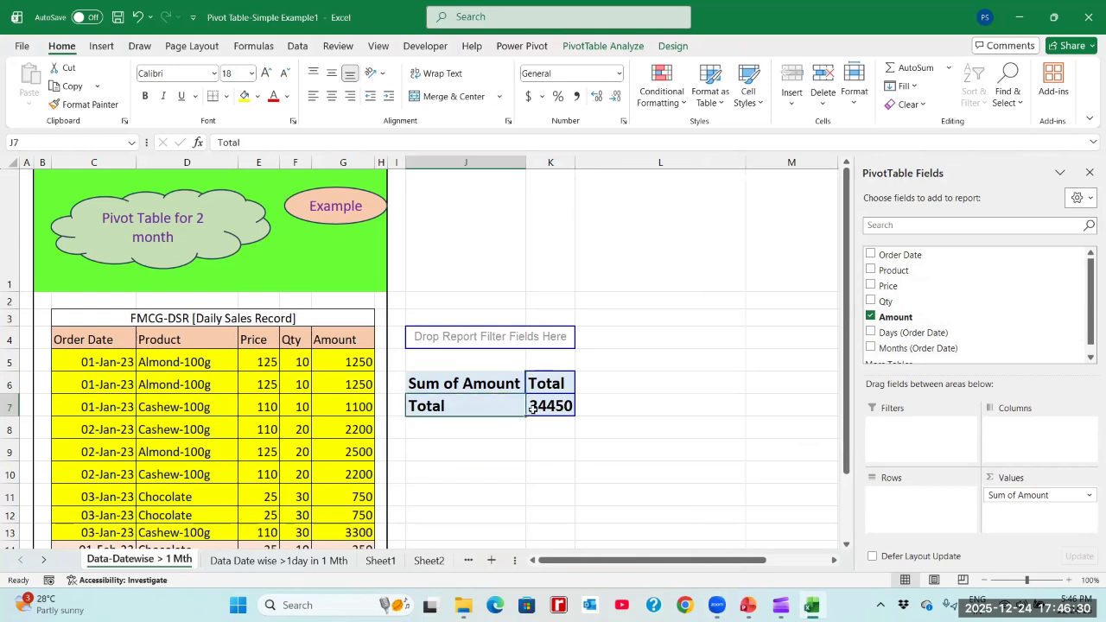
{"action": "left_click", "coordinate": [536, 405]}
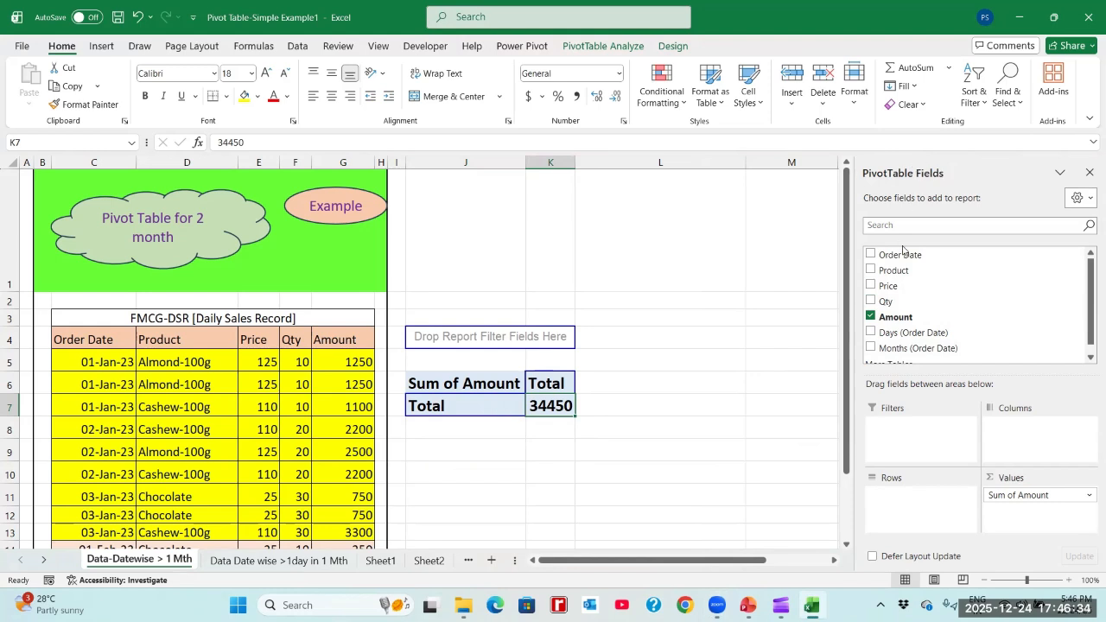
{"action": "left_click_drag", "start_coordinate": [1089, 289], "coordinate": [1089, 262]}
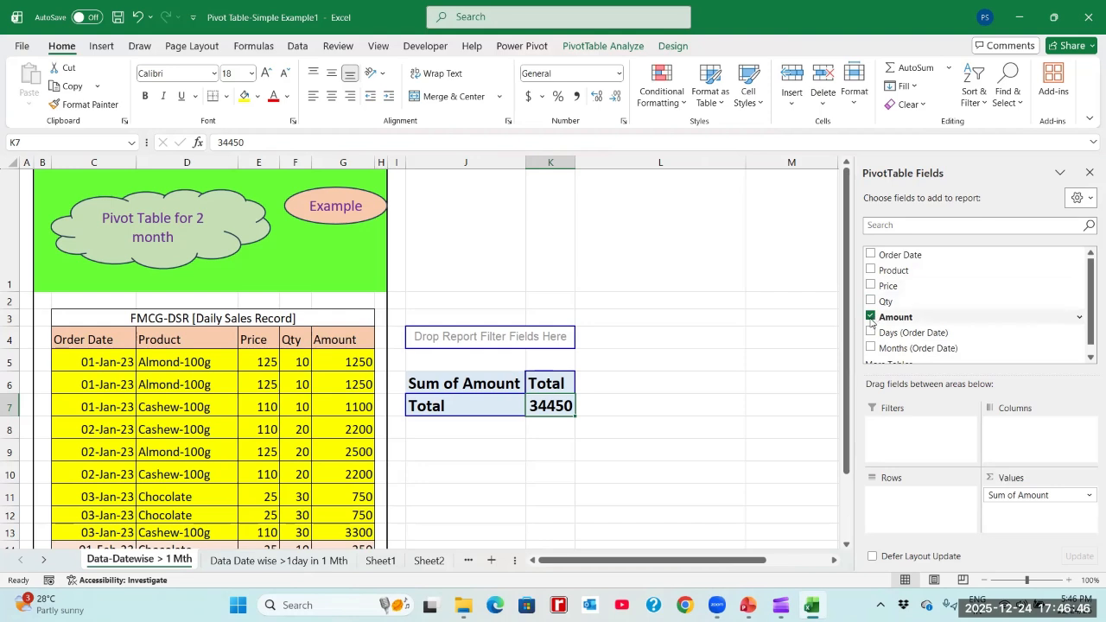
{"action": "left_click", "coordinate": [1089, 358]}
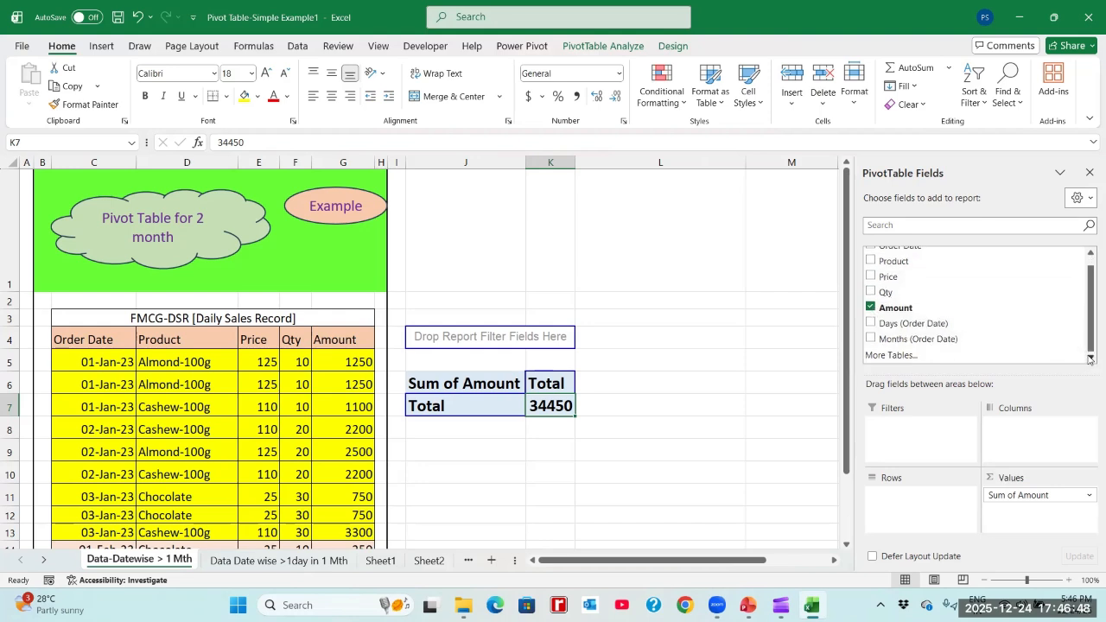
{"action": "left_click_drag", "start_coordinate": [1089, 323], "coordinate": [1089, 315]}
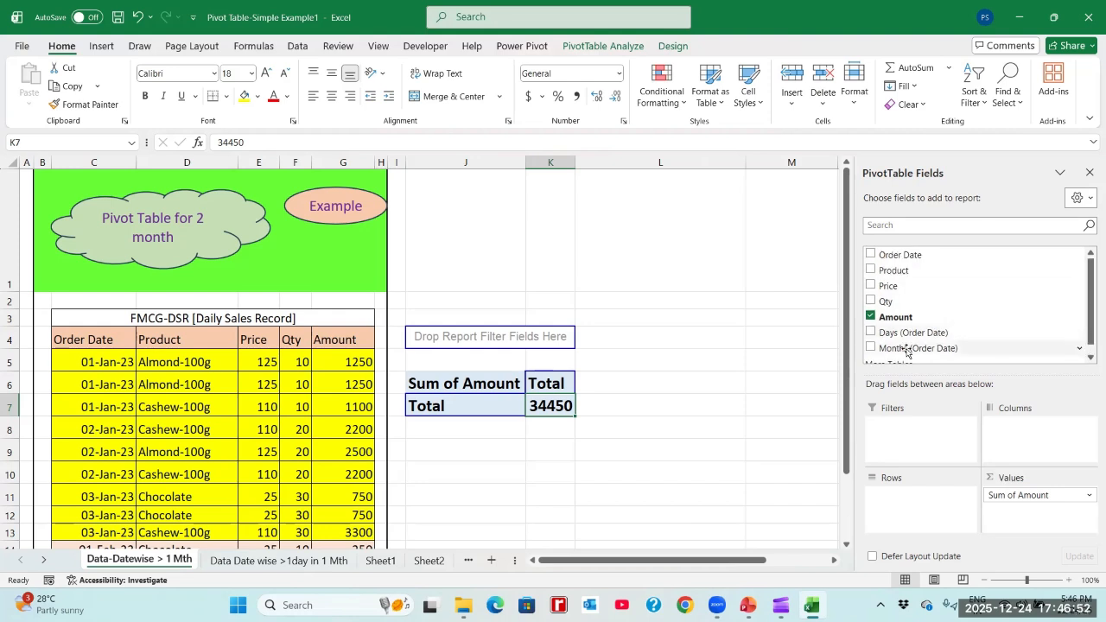
{"action": "left_click", "coordinate": [871, 348]}
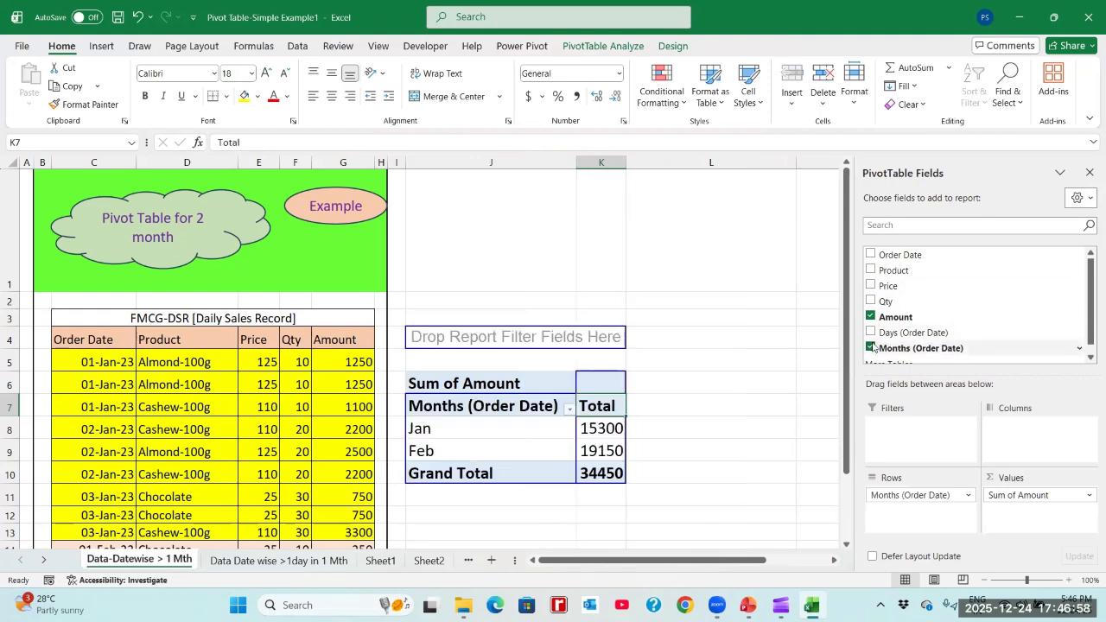
- Examine the January, February and grand total amounts in the pivot table
{"action": "left_click", "coordinate": [490, 421]}
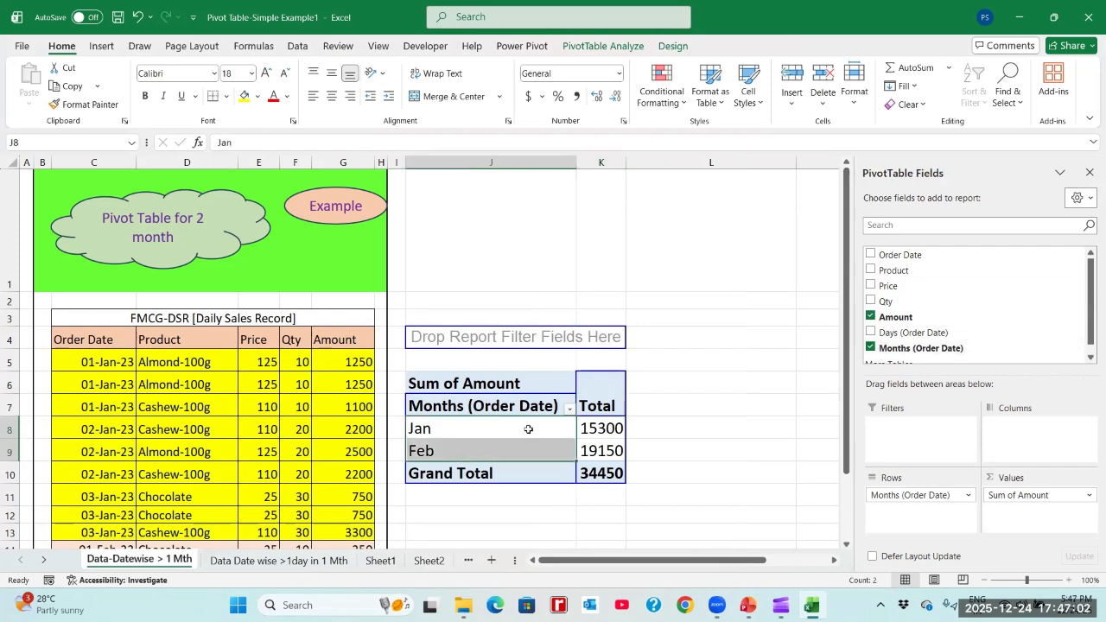
{"action": "left_click", "coordinate": [490, 427]}
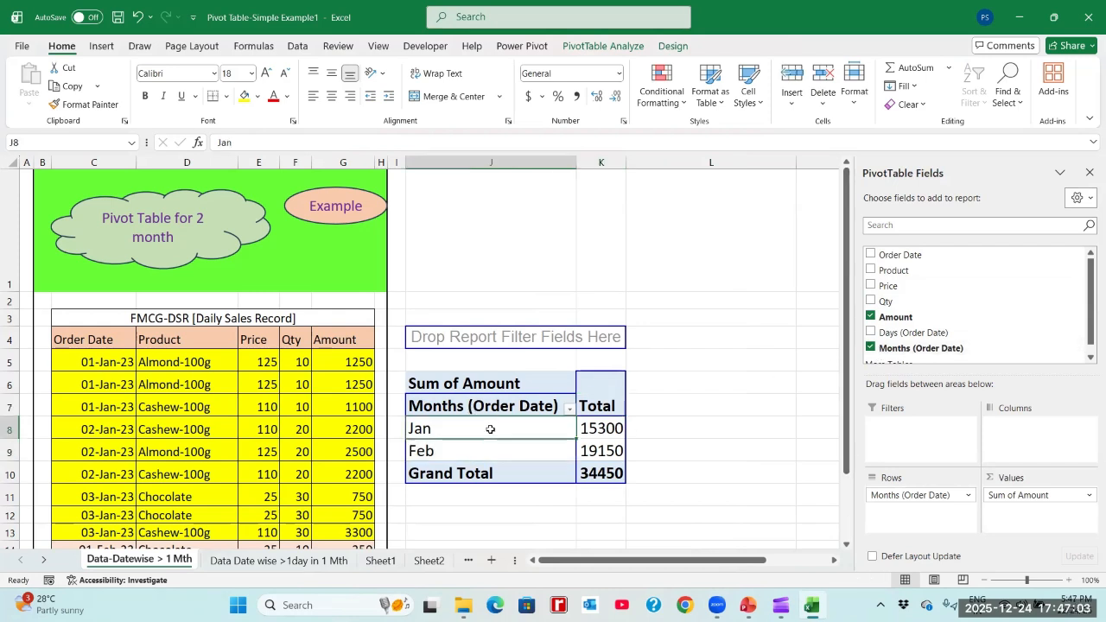
{"action": "left_click", "coordinate": [605, 424]}
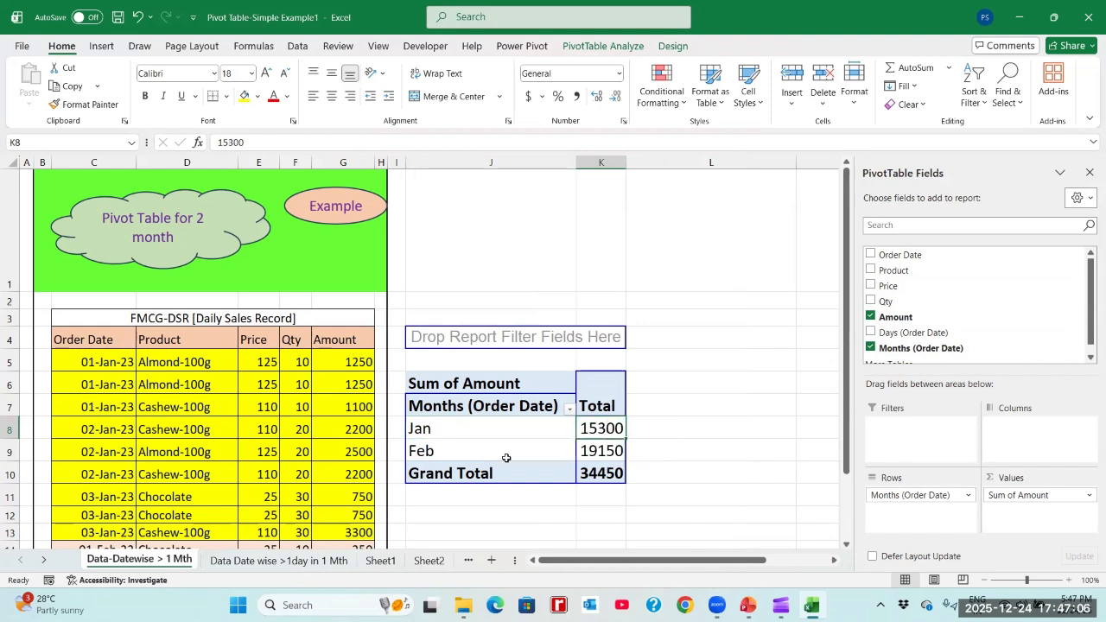
{"action": "left_click", "coordinate": [594, 451]}
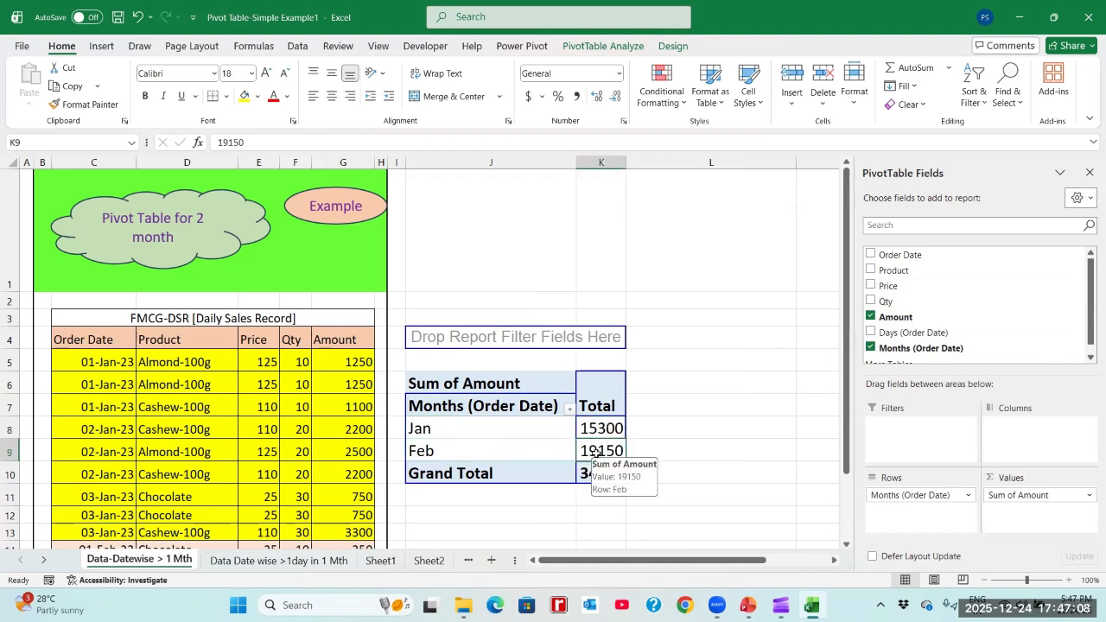
{"action": "left_click", "coordinate": [550, 431]}
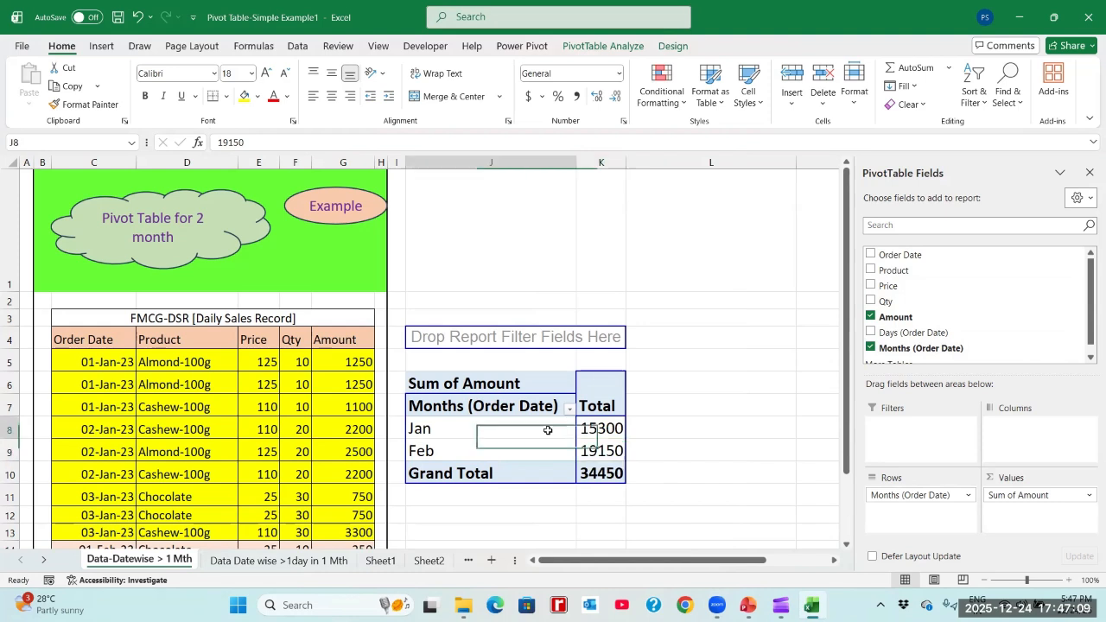
{"action": "left_click", "coordinate": [612, 431]}
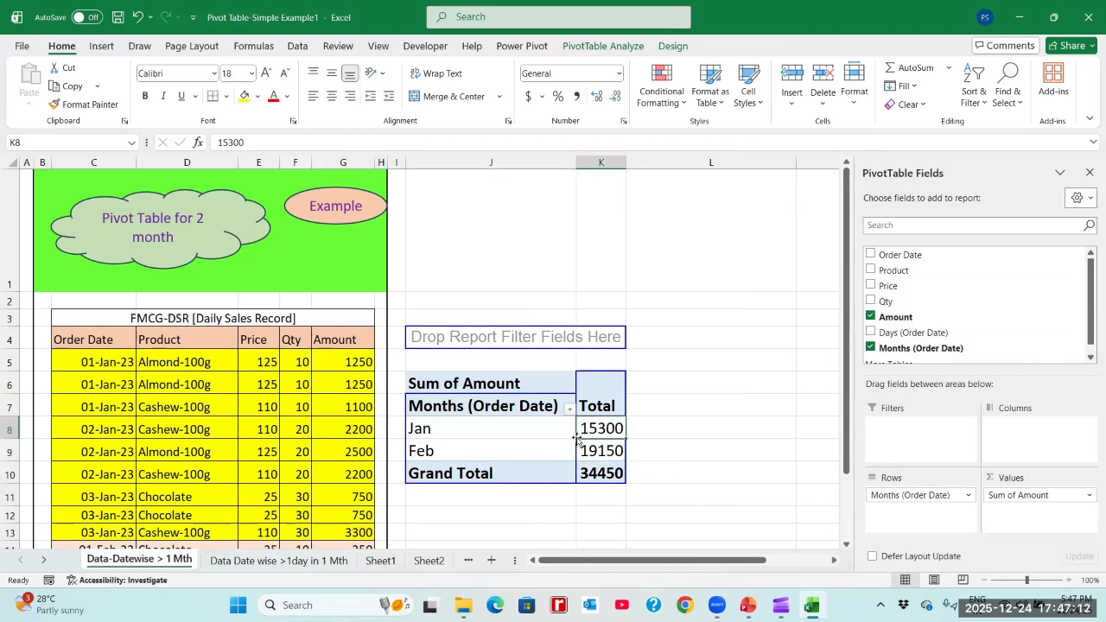
{"action": "left_click", "coordinate": [551, 456]}
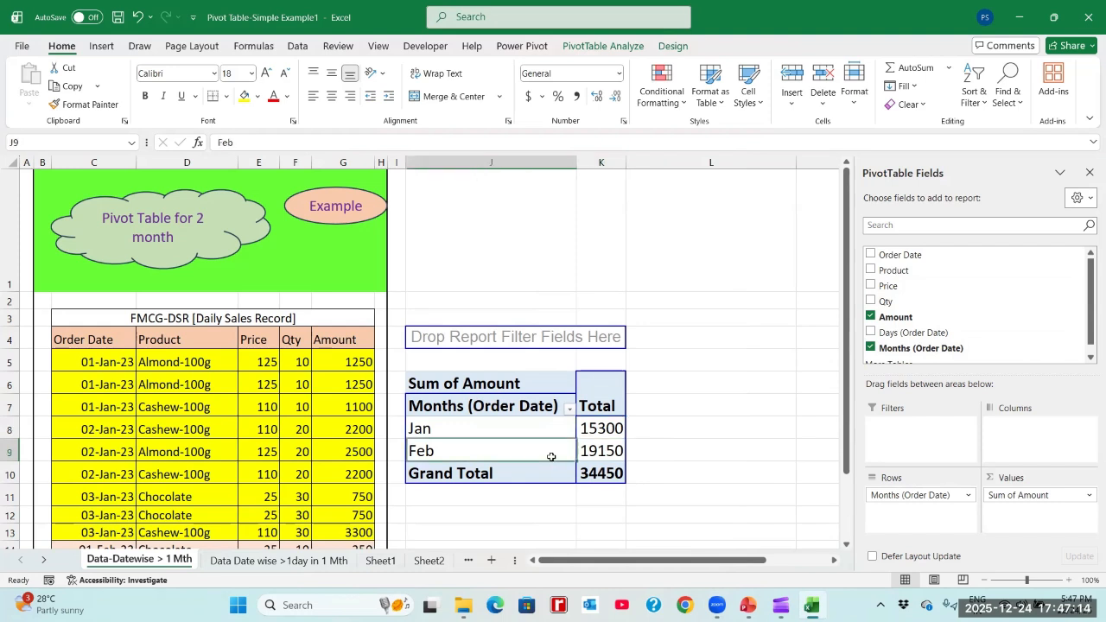
{"action": "left_click", "coordinate": [596, 450]}
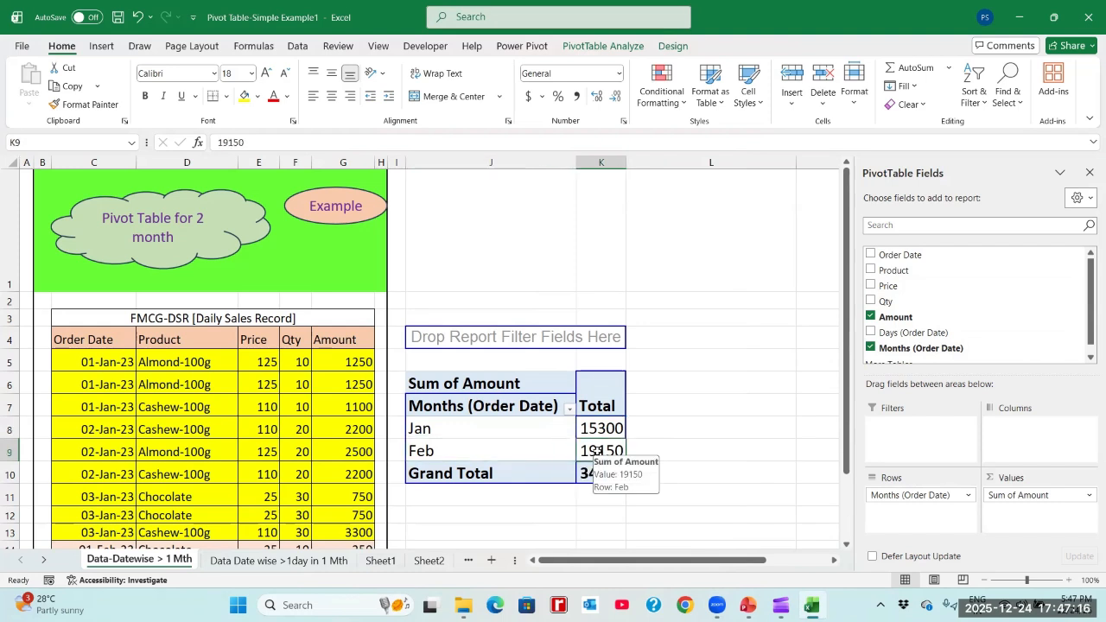
{"action": "left_click", "coordinate": [527, 475]}
{"action": "left_click", "coordinate": [601, 475]}
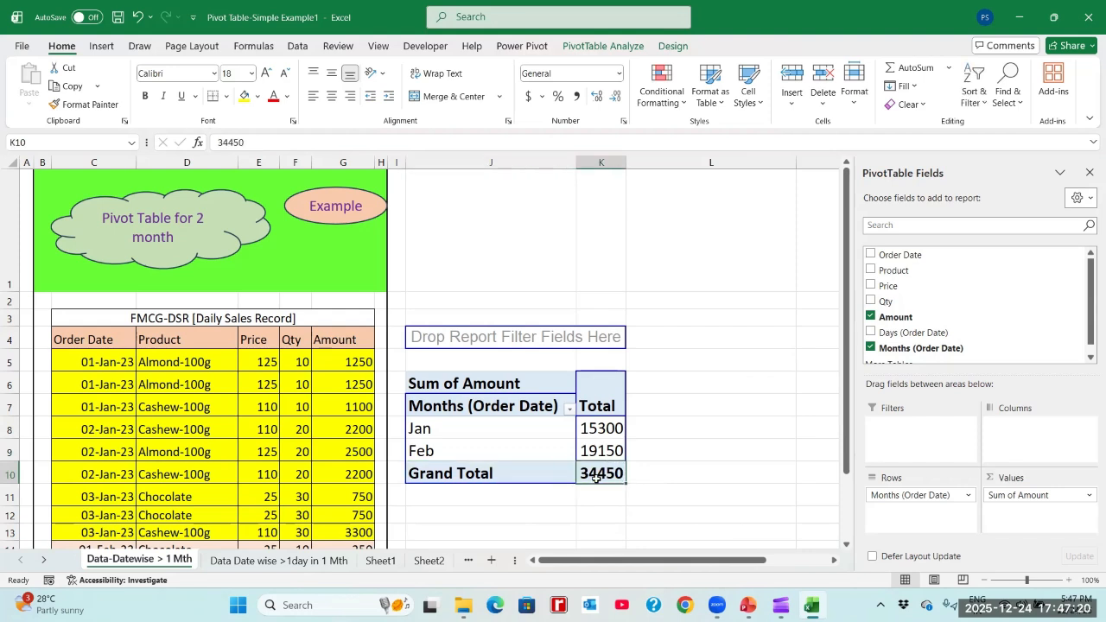
{"action": "left_click", "coordinate": [539, 429]}
{"action": "left_click", "coordinate": [584, 432]}
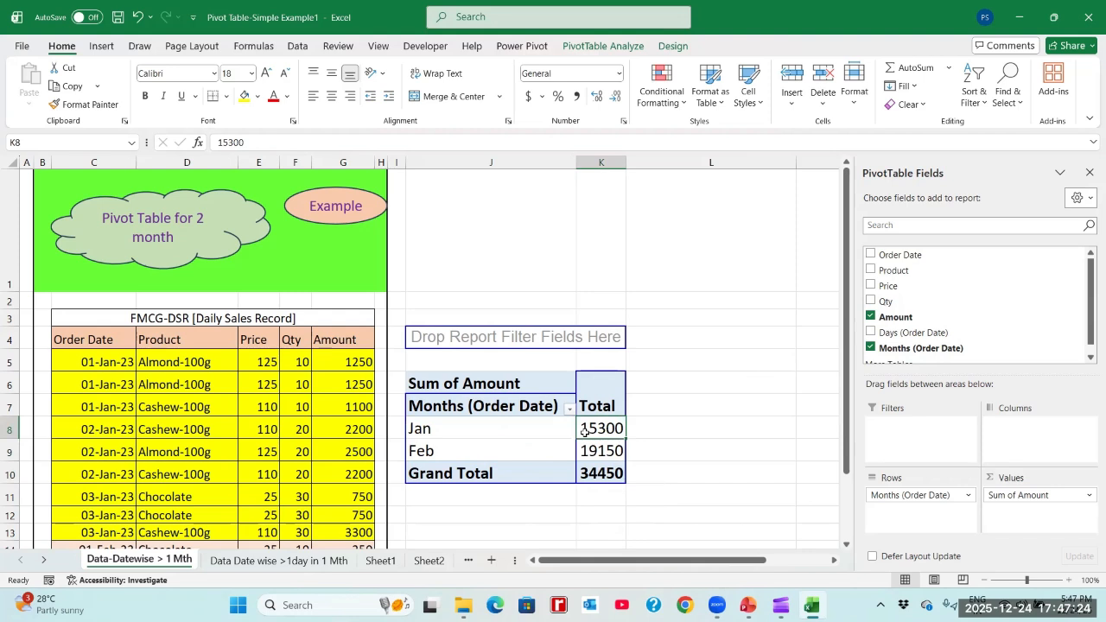
{"action": "left_click", "coordinate": [592, 450]}
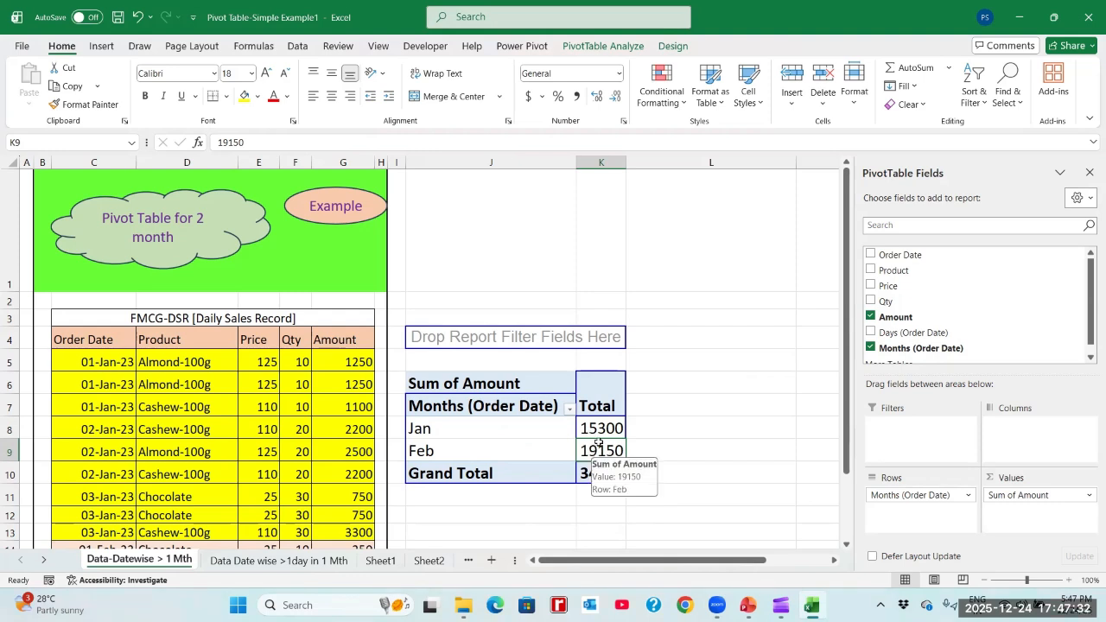
- Add the Qty field to the pivot table's values and the Product field to its rows under the months
{"action": "left_click", "coordinate": [506, 386]}
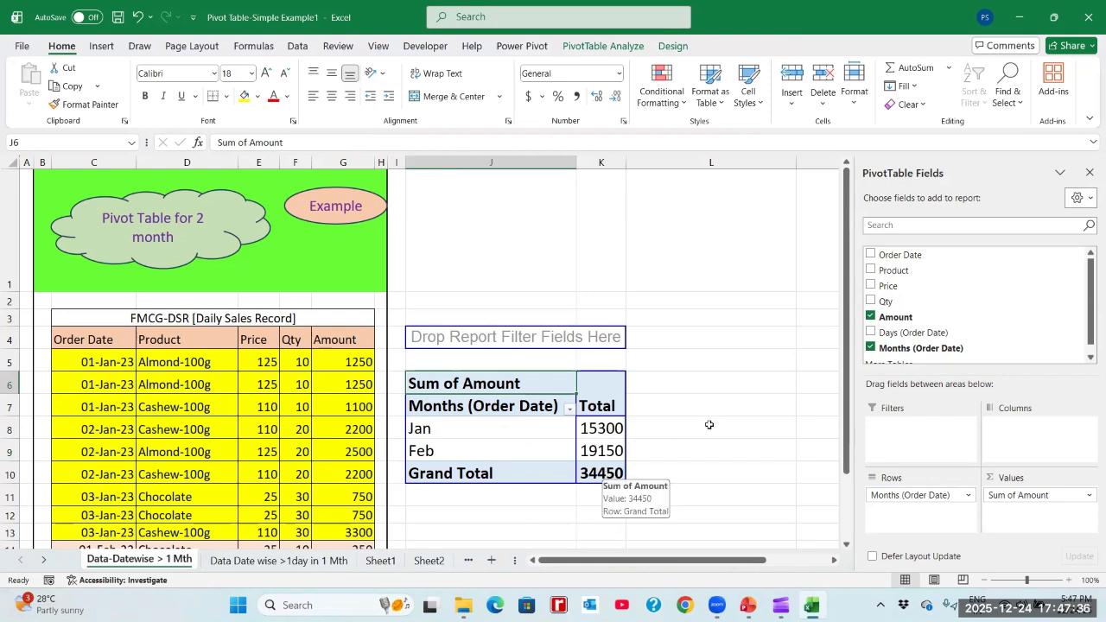
{"action": "left_click", "coordinate": [869, 301]}
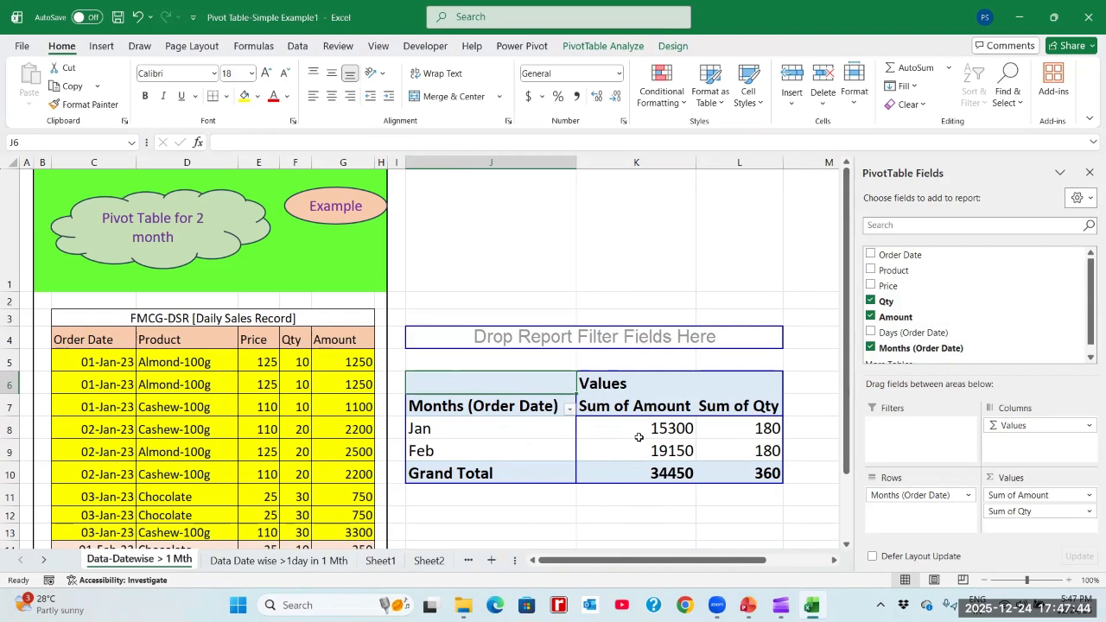
{"action": "left_click", "coordinate": [487, 425]}
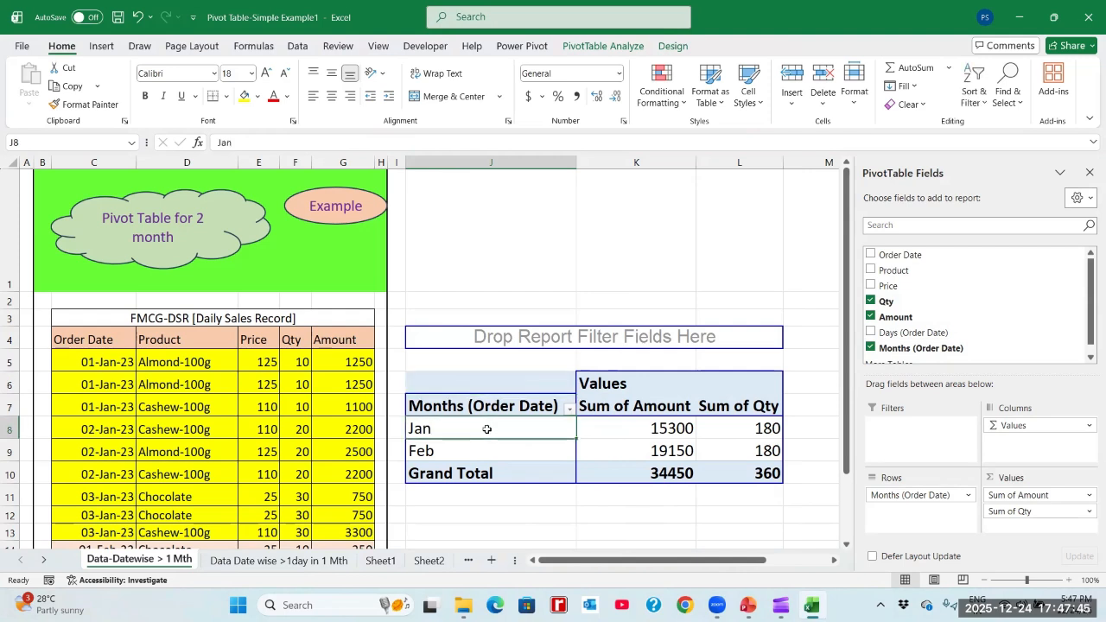
{"action": "left_click", "coordinate": [642, 431]}
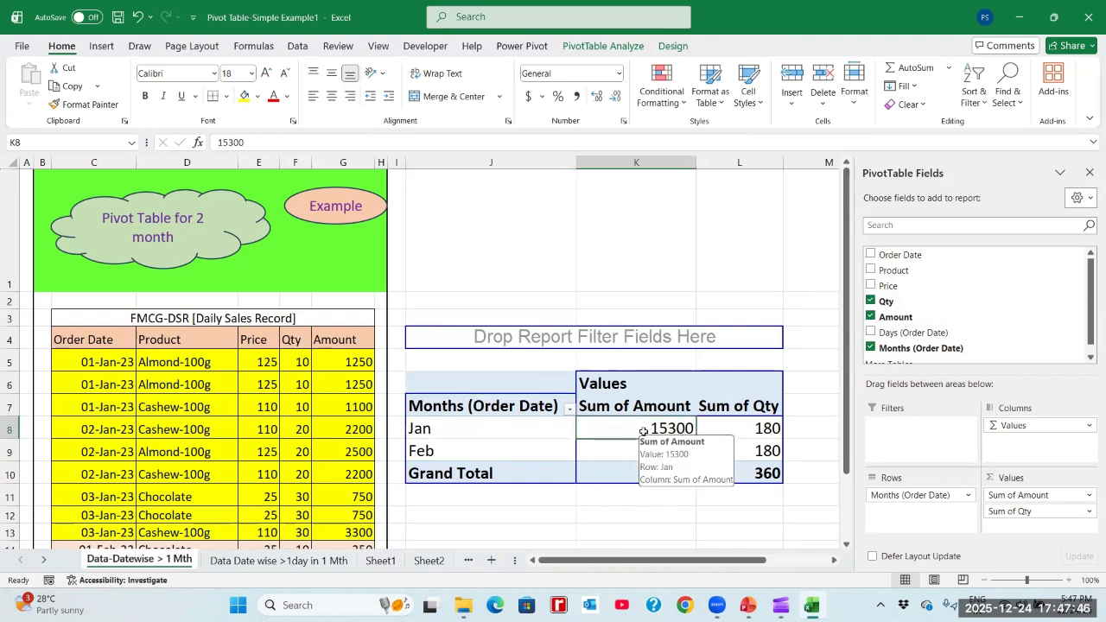
{"action": "left_click", "coordinate": [769, 429]}
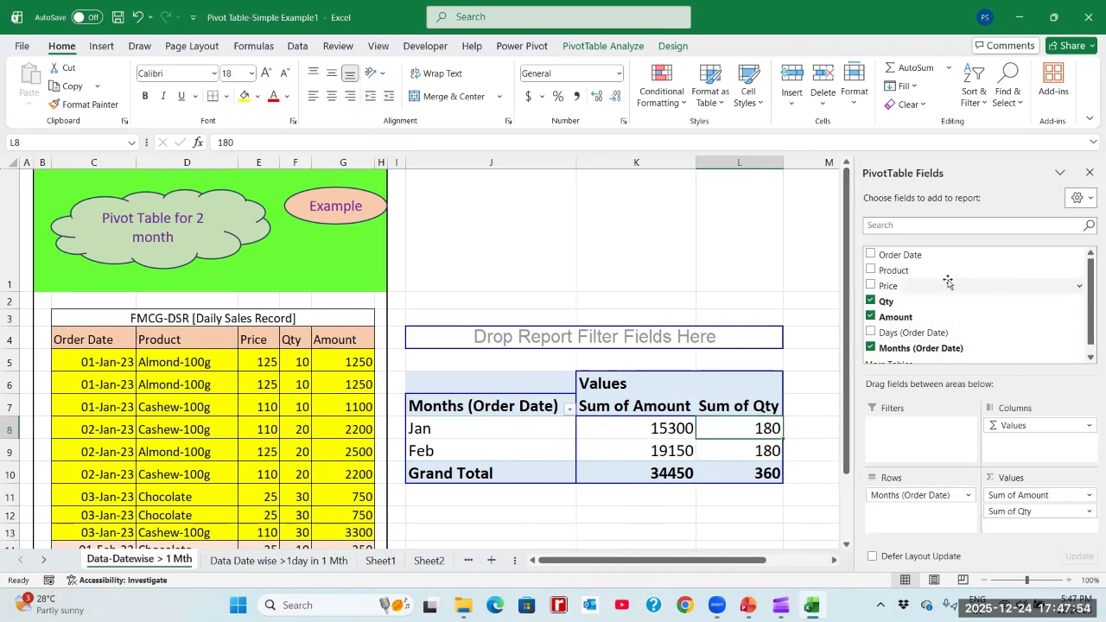
{"action": "left_click", "coordinate": [871, 271]}
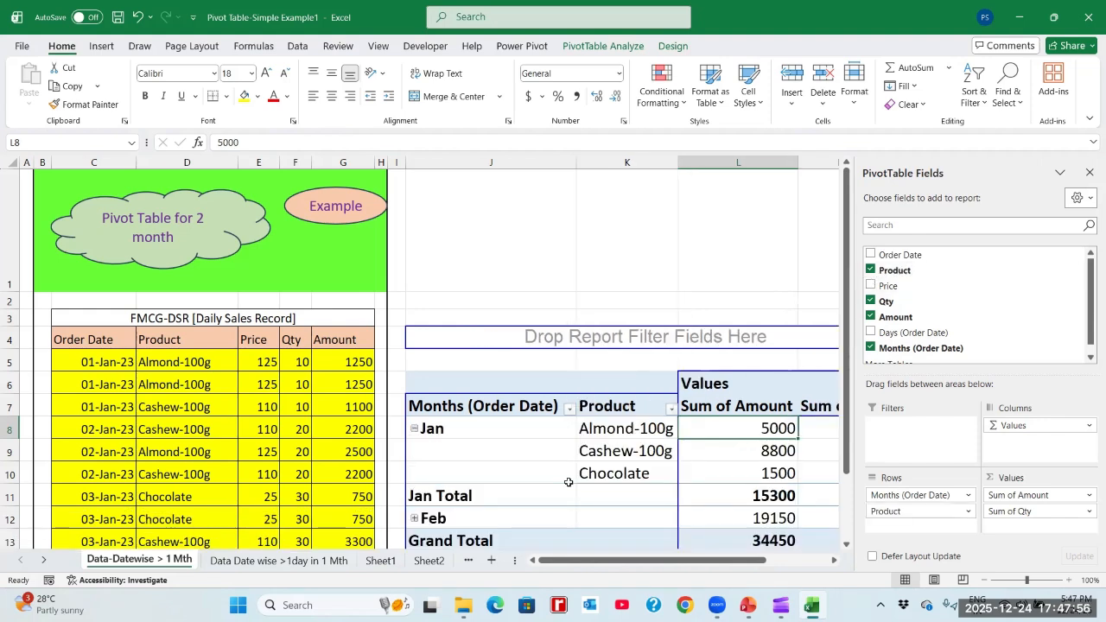
- Examine January's amount and quantity for each product, along with the Jan Total row
{"action": "left_click", "coordinate": [613, 428]}
{"action": "left_click", "coordinate": [742, 429]}
{"action": "key", "text": "Right"}
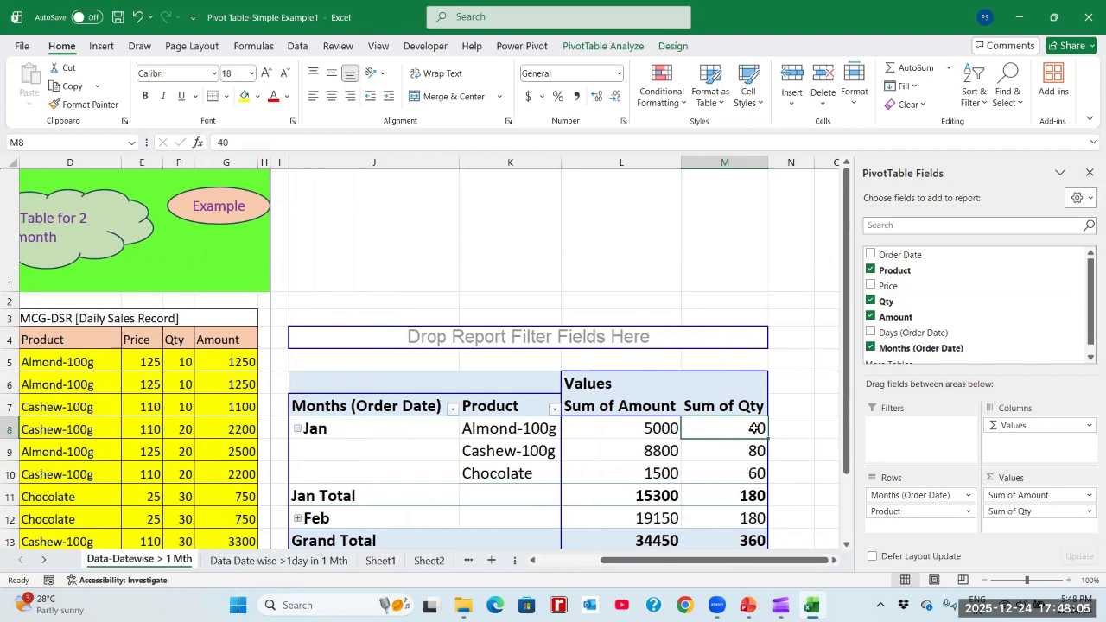
{"action": "left_click", "coordinate": [539, 455]}
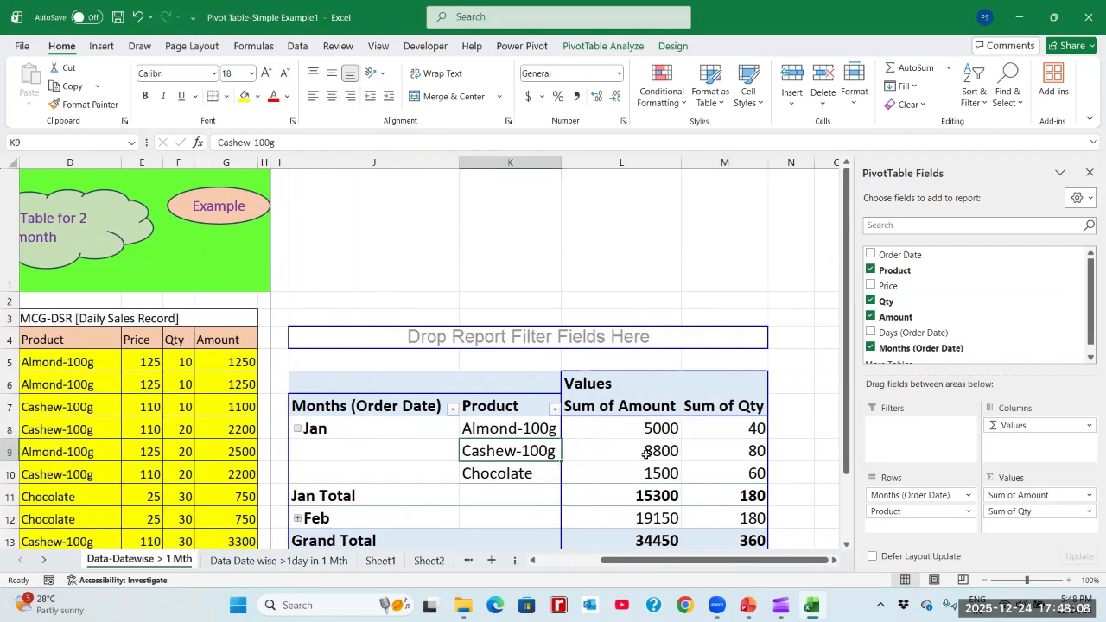
{"action": "left_click", "coordinate": [645, 454]}
{"action": "left_click", "coordinate": [755, 450]}
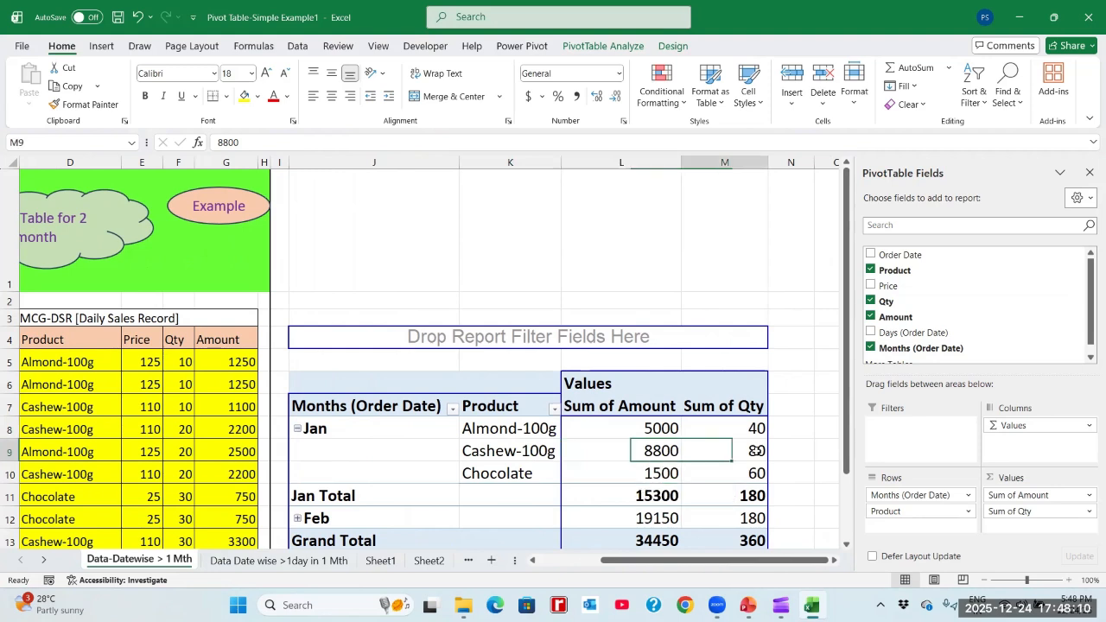
{"action": "left_click", "coordinate": [533, 467]}
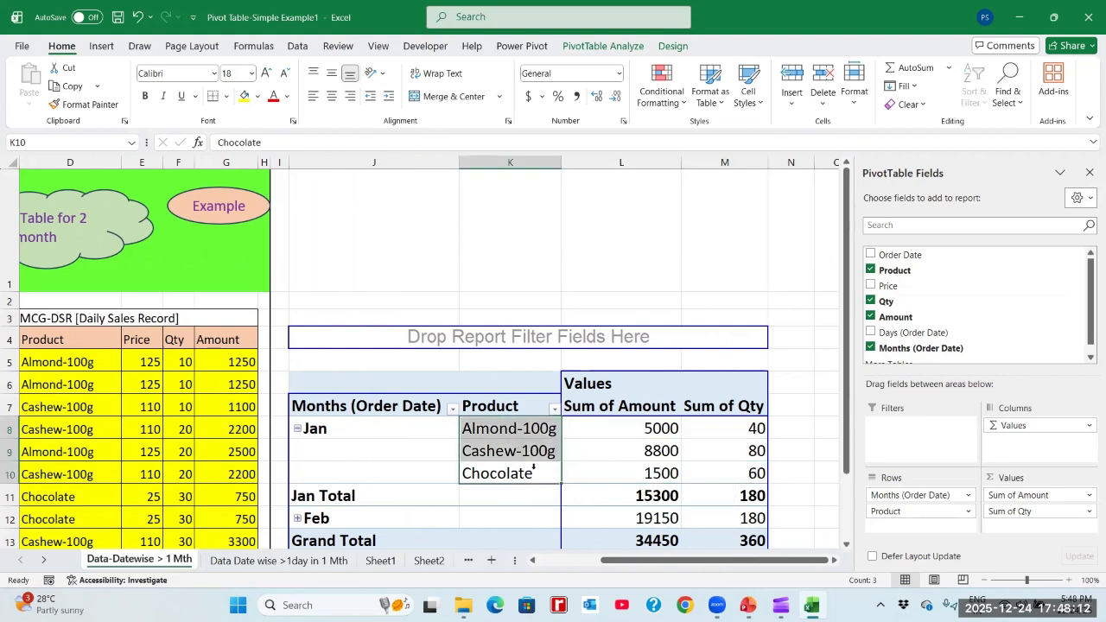
{"action": "left_click", "coordinate": [741, 469]}
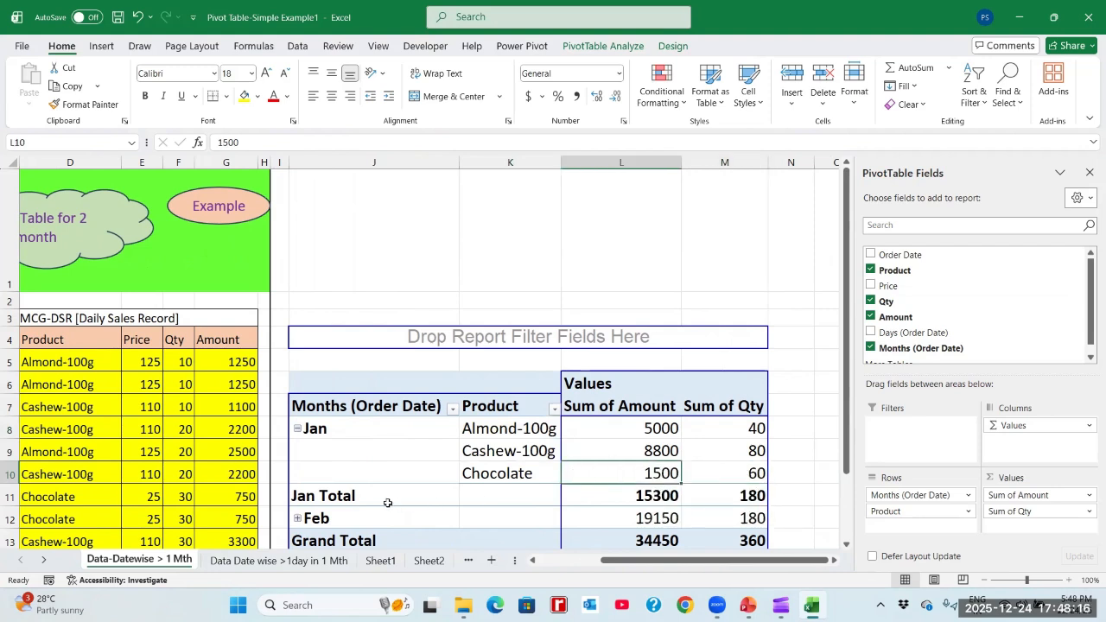
{"action": "left_click", "coordinate": [318, 496]}
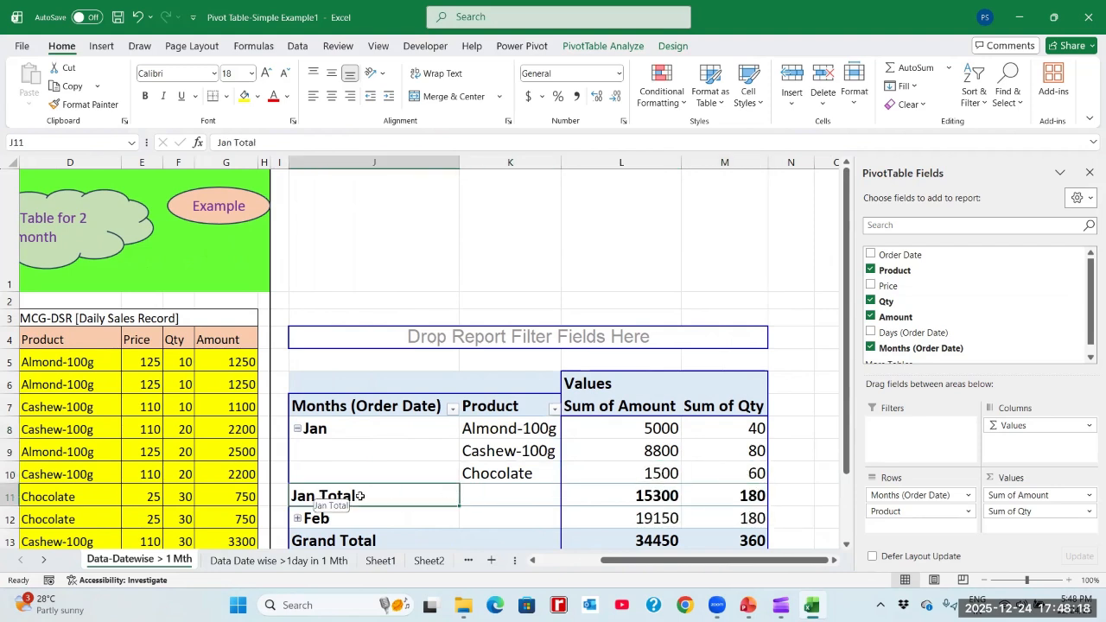
- Check January's individual product amounts and quantities against the Jan Total row in the pivot table
{"action": "left_click", "coordinate": [646, 495]}
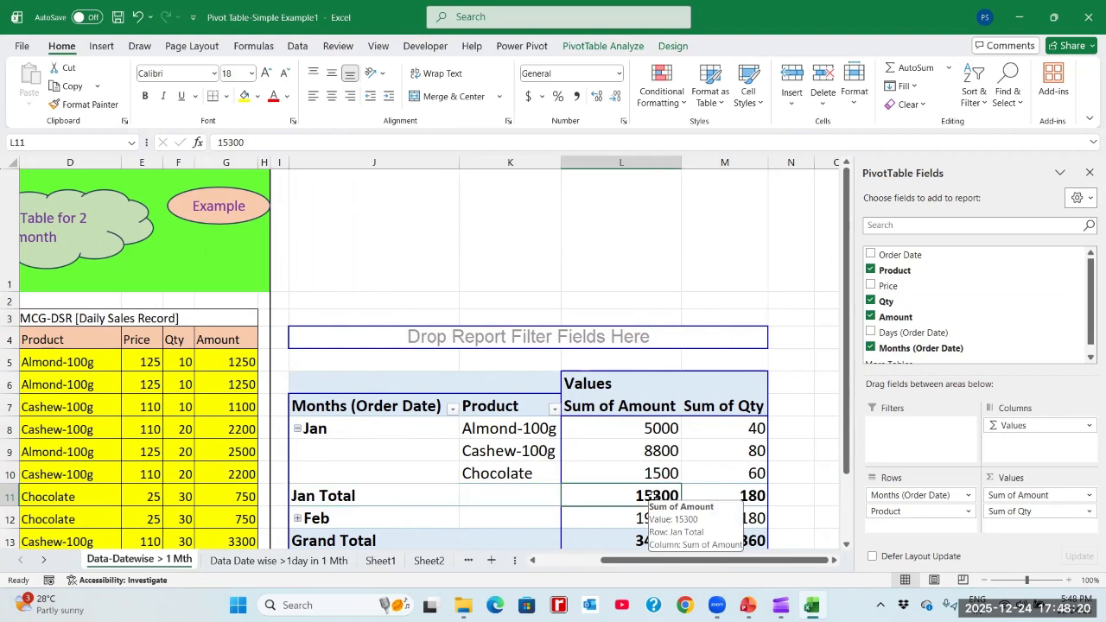
{"action": "left_click", "coordinate": [661, 430]}
{"action": "key", "text": "shift+Down"}
{"action": "key", "text": "shift+Down"}
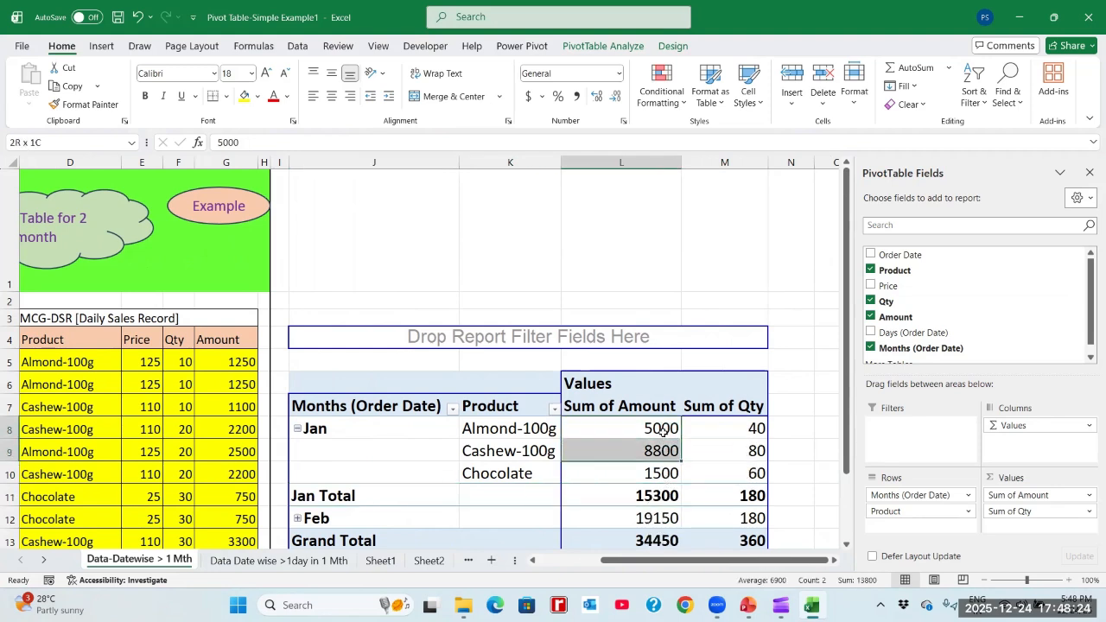
{"action": "left_click", "coordinate": [660, 498]}
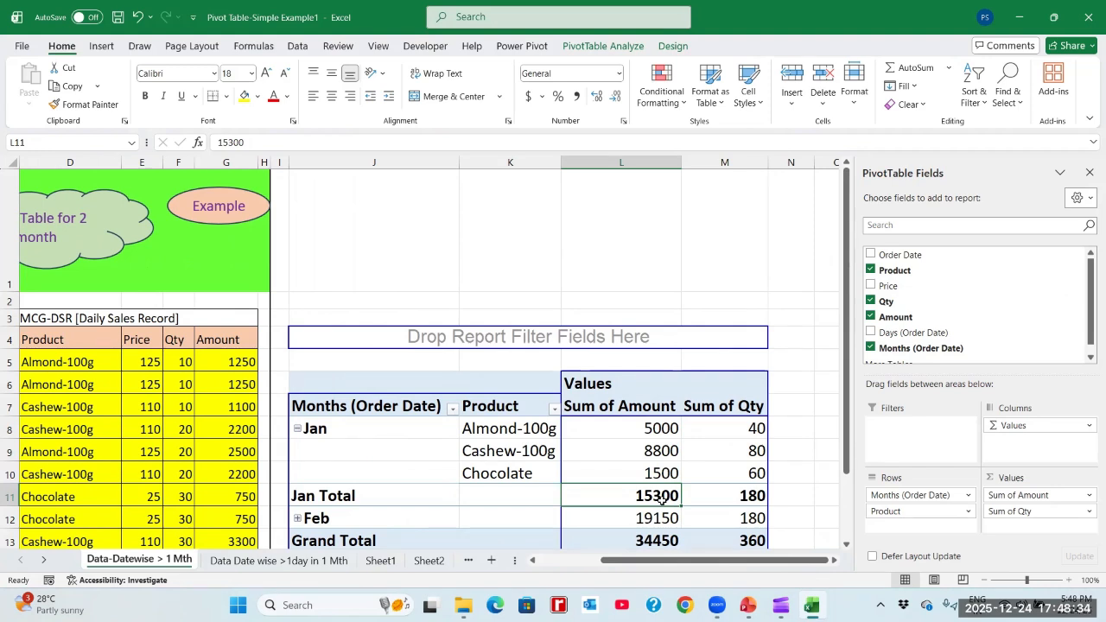
{"action": "key", "text": "Right"}
{"action": "key", "text": "Up"}
{"action": "key", "text": "Up"}
{"action": "key", "text": "Up"}
{"action": "key", "text": "shift+Down"}
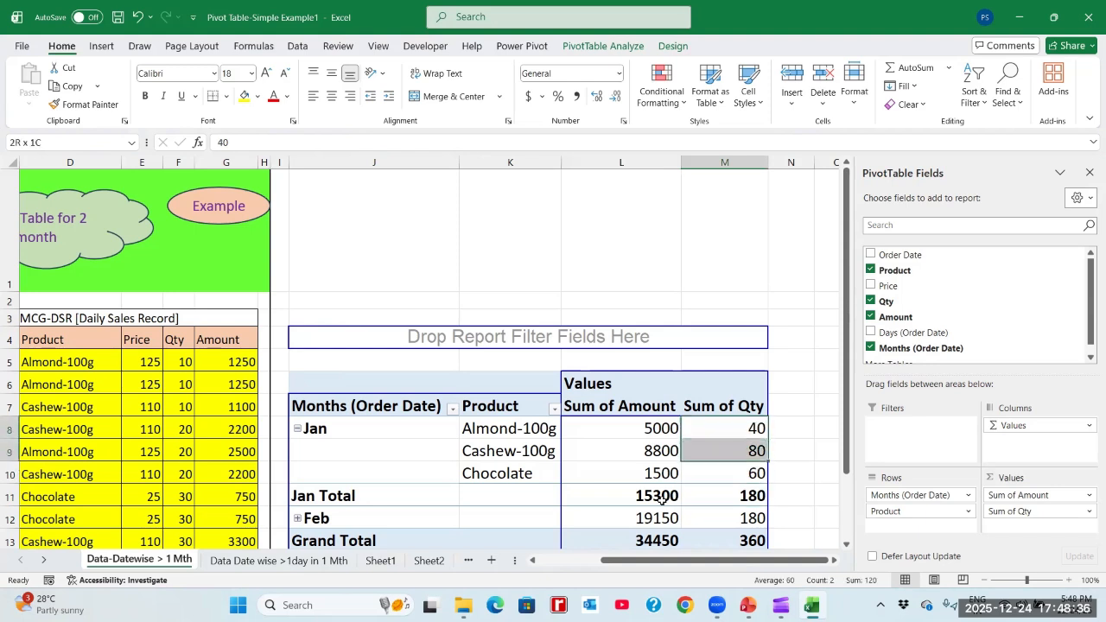
{"action": "key", "text": "shift+Down"}
{"action": "key", "text": "Down"}
{"action": "key", "text": "Down"}
{"action": "key", "text": "Down"}
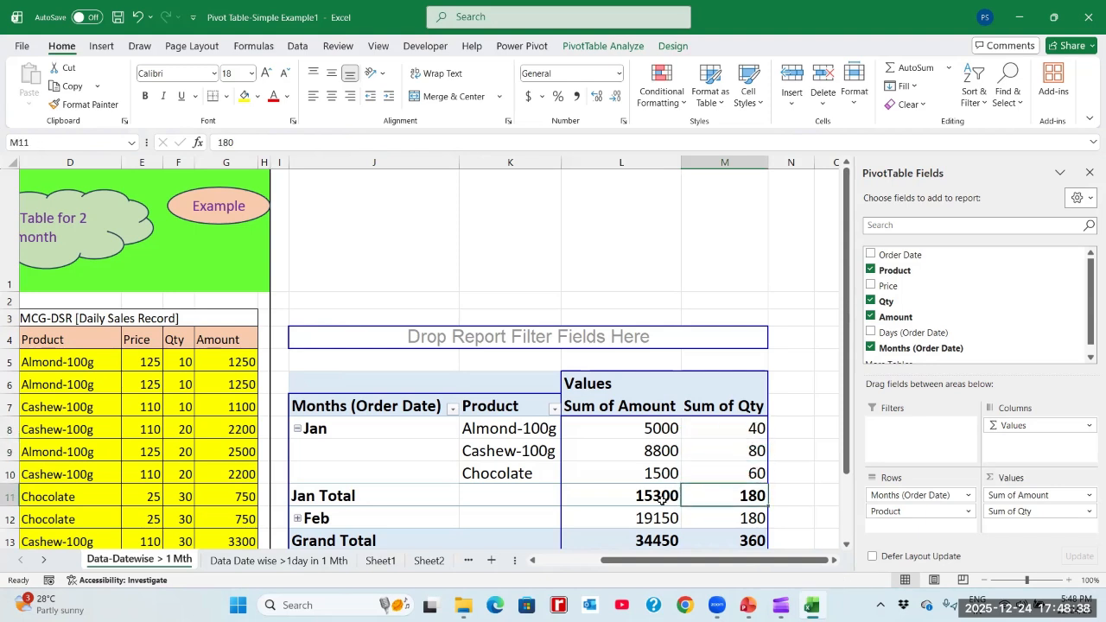
- Examine the Jan Total row and the February and Grand Total rows beneath it
{"action": "key", "text": "Left"}
{"action": "key", "text": "Left"}
{"action": "key", "text": "Left"}
{"action": "key", "text": "shift+Right"}
{"action": "key", "text": "shift+Right"}
{"action": "key", "text": "shift+Right"}
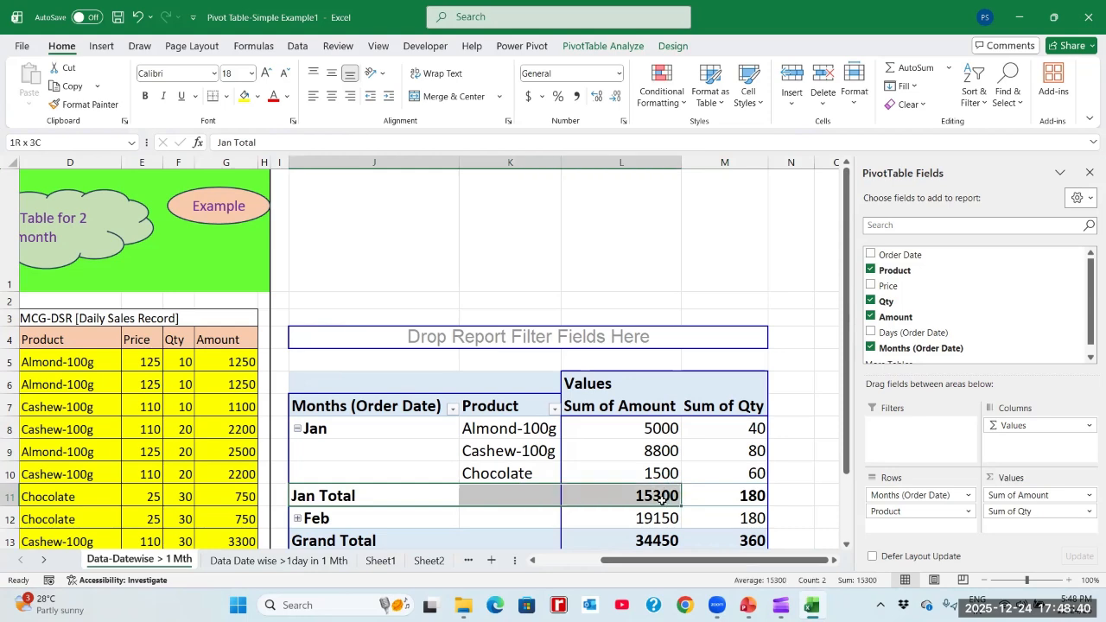
{"action": "key", "text": "Down"}
{"action": "key", "text": "Down"}
{"action": "key", "text": "Down"}
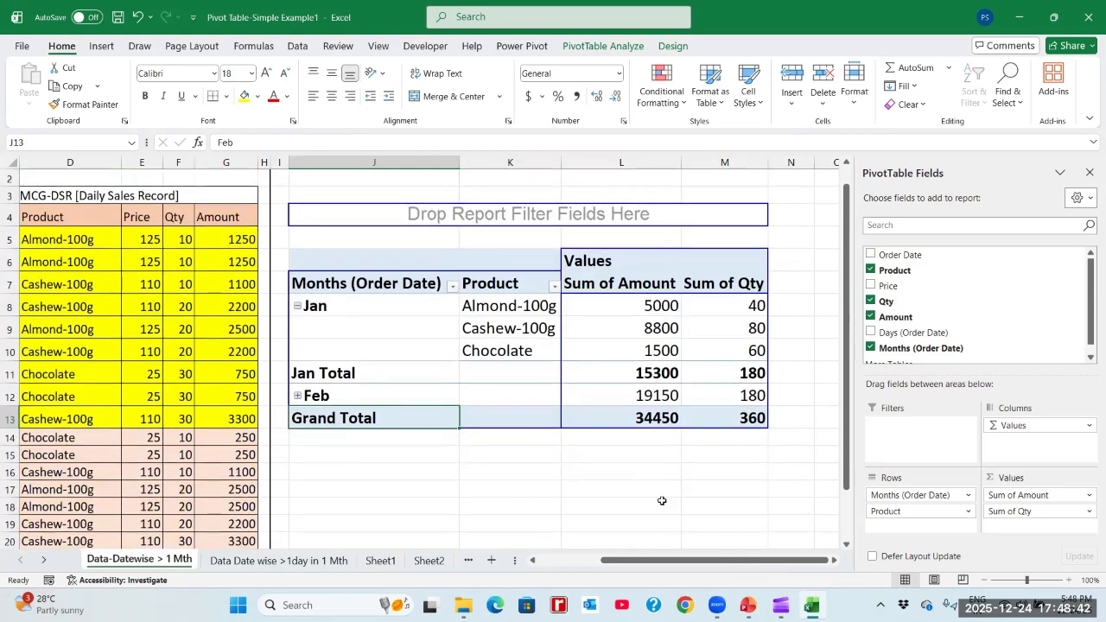
- Collapse January and expand February in the pivot table to examine February's amount and quantity by product
{"action": "key", "text": "Up"}
{"action": "key", "text": "Up"}
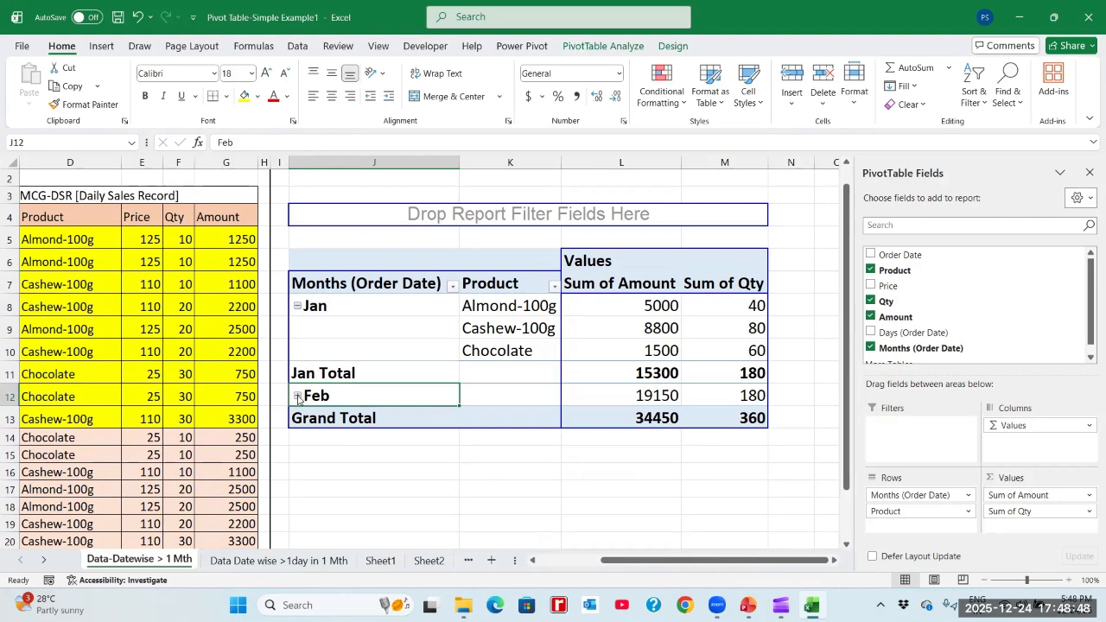
{"action": "left_click", "coordinate": [298, 306]}
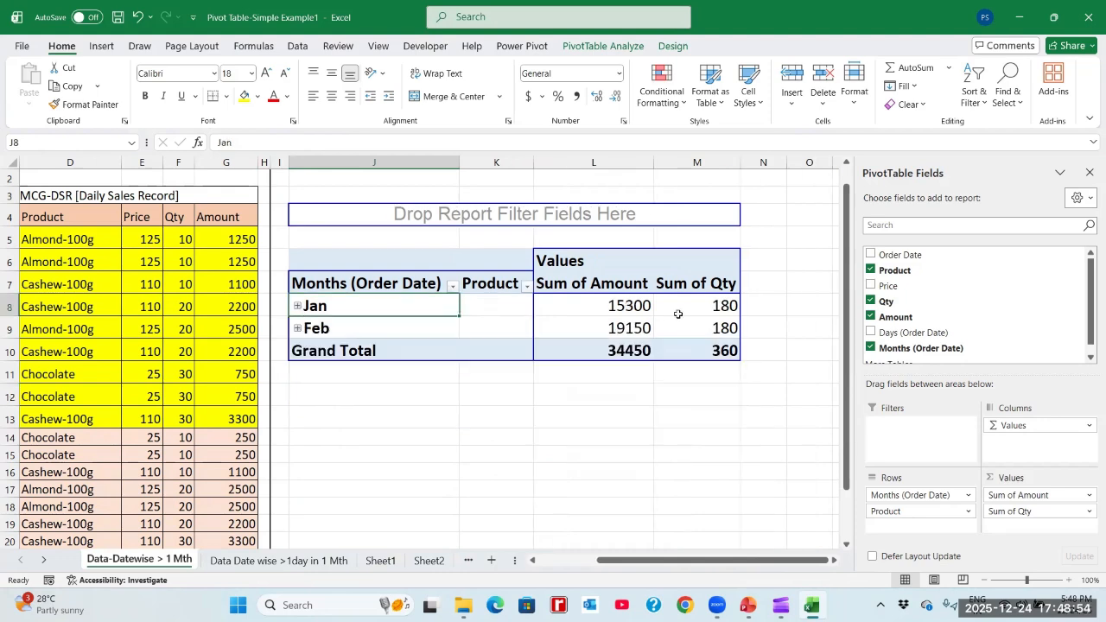
{"action": "left_click", "coordinate": [297, 329]}
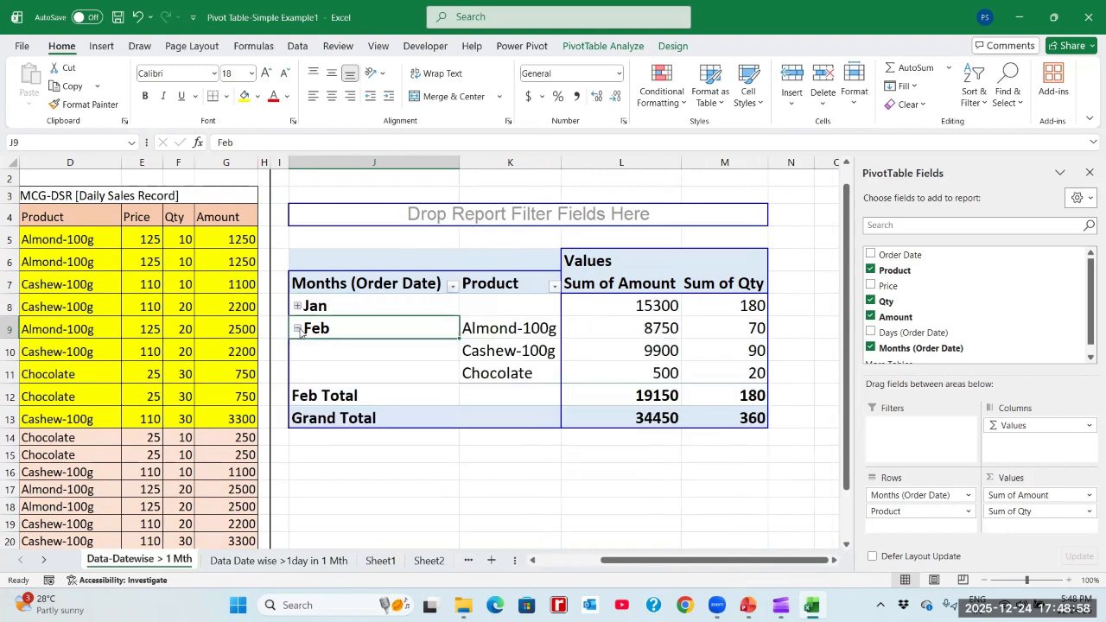
{"action": "left_click", "coordinate": [506, 329]}
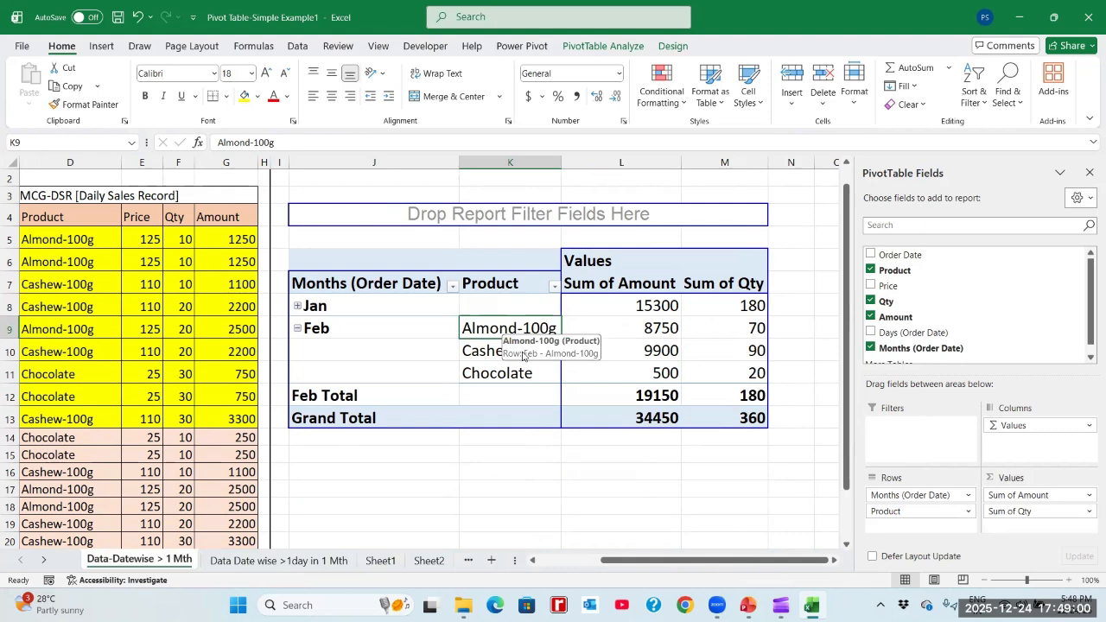
{"action": "left_click", "coordinate": [698, 328]}
{"action": "left_click", "coordinate": [527, 334]}
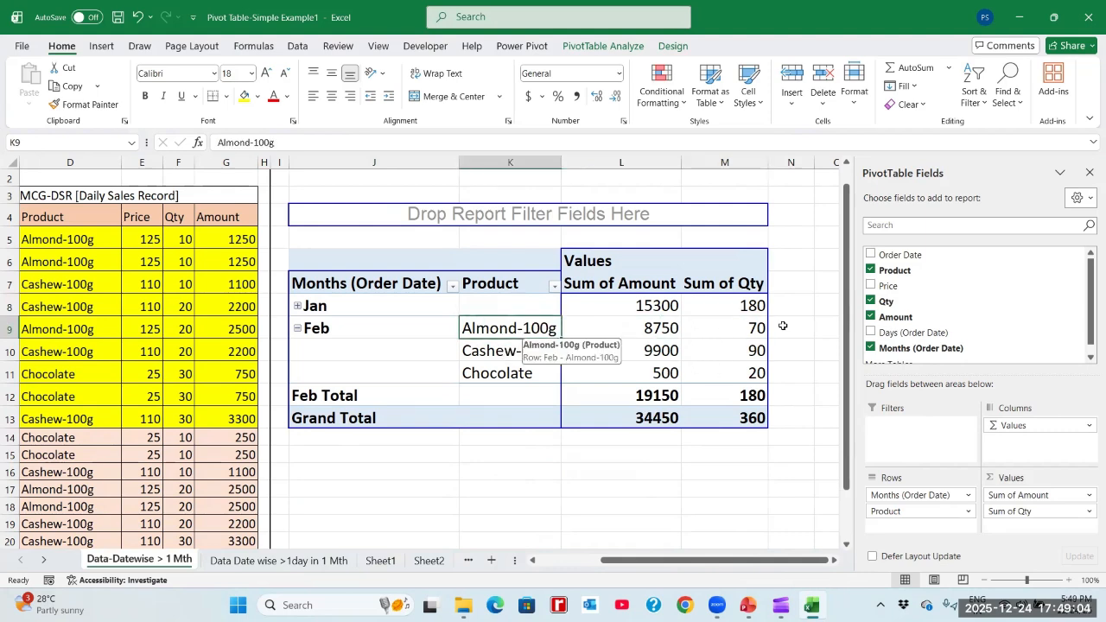
- Remove the Qty, Product and Months (Order Date) fields from the pivot table, keeping only the Sum of Amount total
{"action": "left_click", "coordinate": [869, 300]}
{"action": "left_click", "coordinate": [869, 269]}
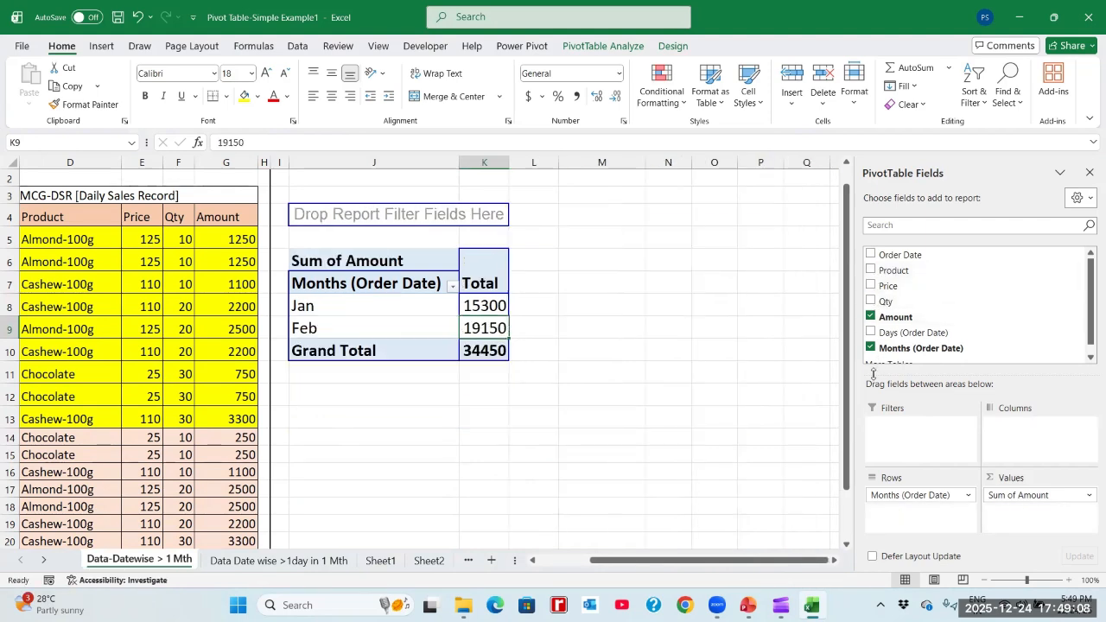
{"action": "left_click", "coordinate": [870, 348]}
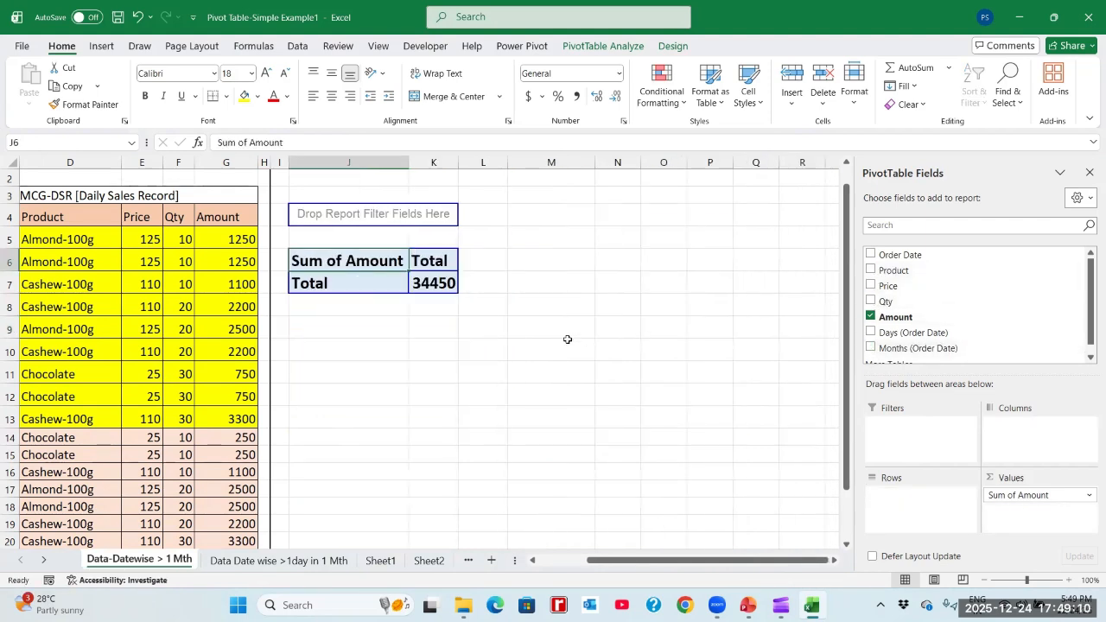
{"action": "left_click", "coordinate": [433, 285]}
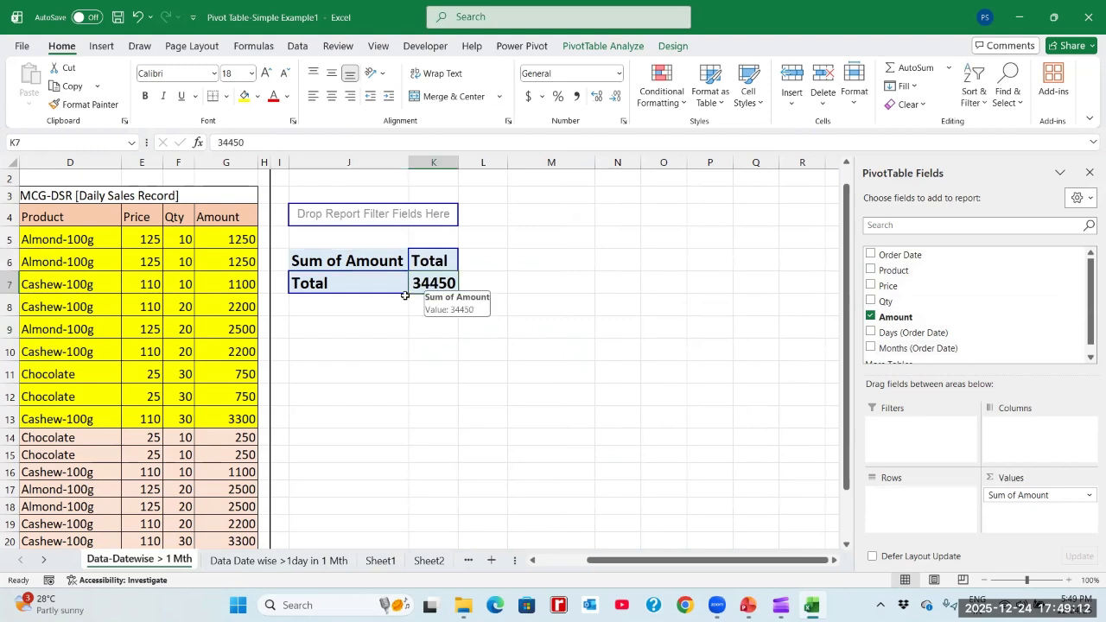
{"action": "left_click", "coordinate": [378, 285]}
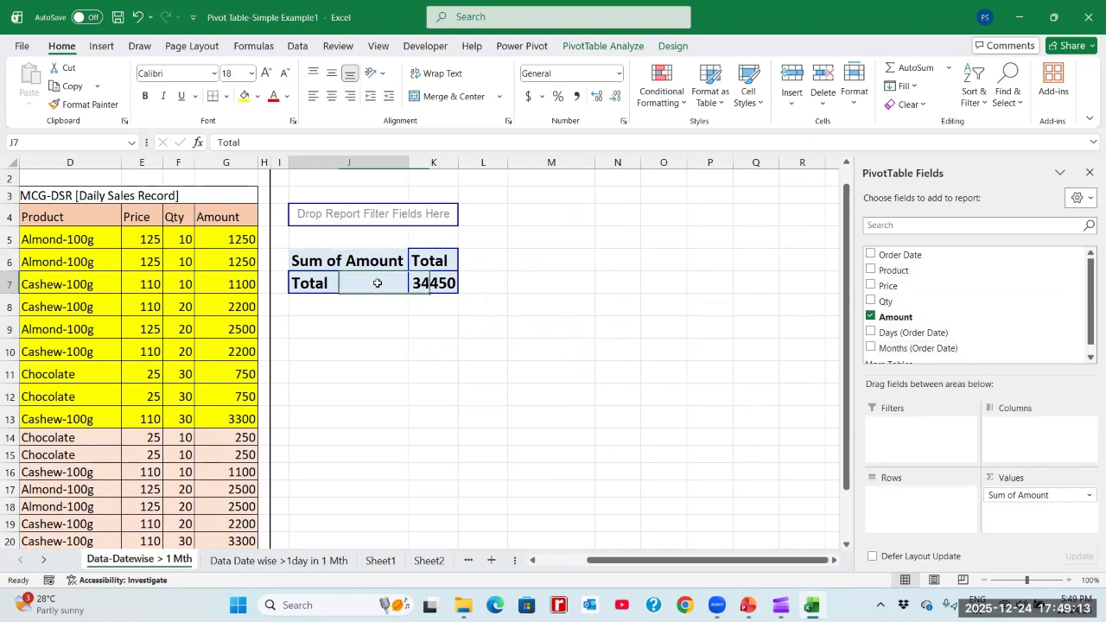
{"action": "left_click", "coordinate": [431, 281]}
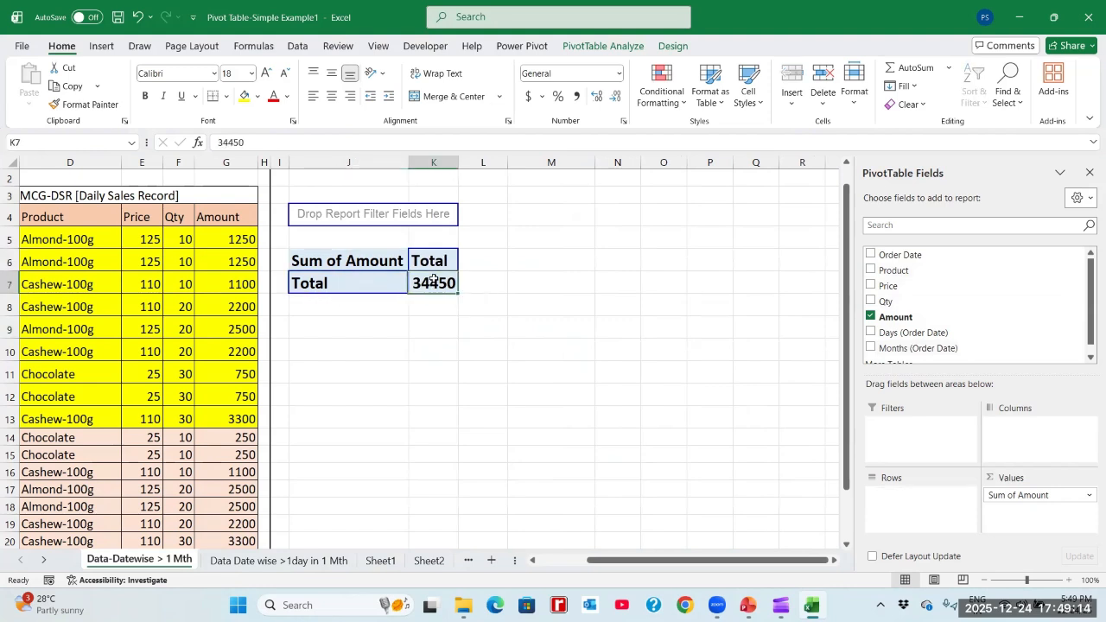
{"action": "left_click", "coordinate": [817, 78]}
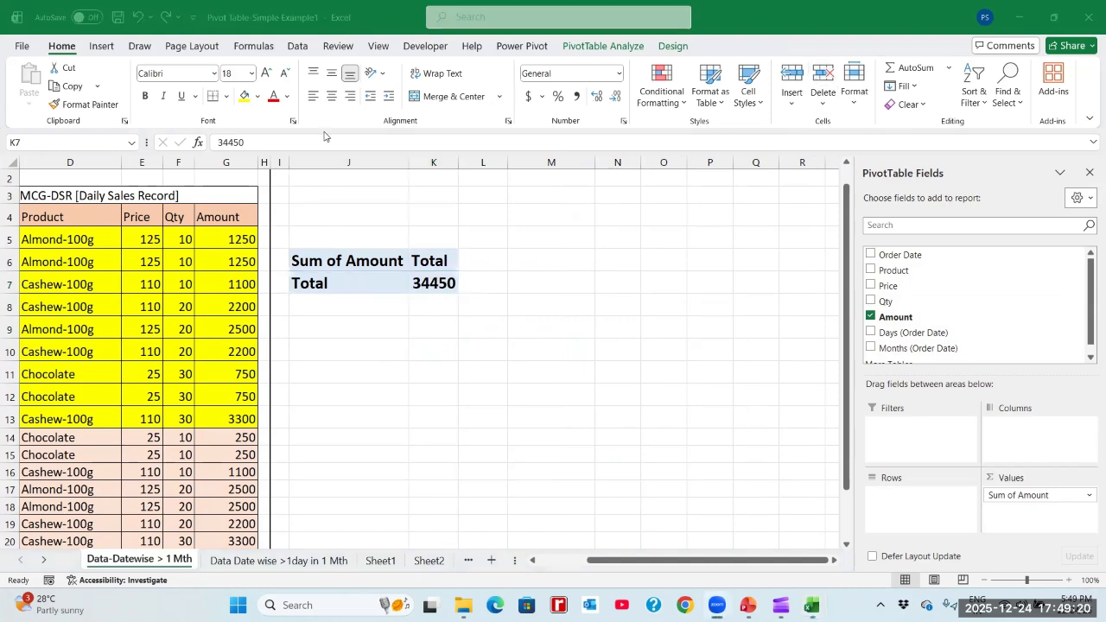
- Examine the FMCG-DSR sales record's title and its Order Date, Product, Price, Qty and Amount headers
{"action": "left_click", "coordinate": [233, 254]}
{"action": "key", "text": "Left"}
{"action": "key", "text": "Left"}
{"action": "key", "text": "Left"}
{"action": "key", "text": "Left"}
{"action": "key", "text": "Left"}
{"action": "key", "text": "Left"}
{"action": "key", "text": "Left"}
{"action": "key", "text": "Left"}
{"action": "key", "text": "Left"}
{"action": "key", "text": "Left"}
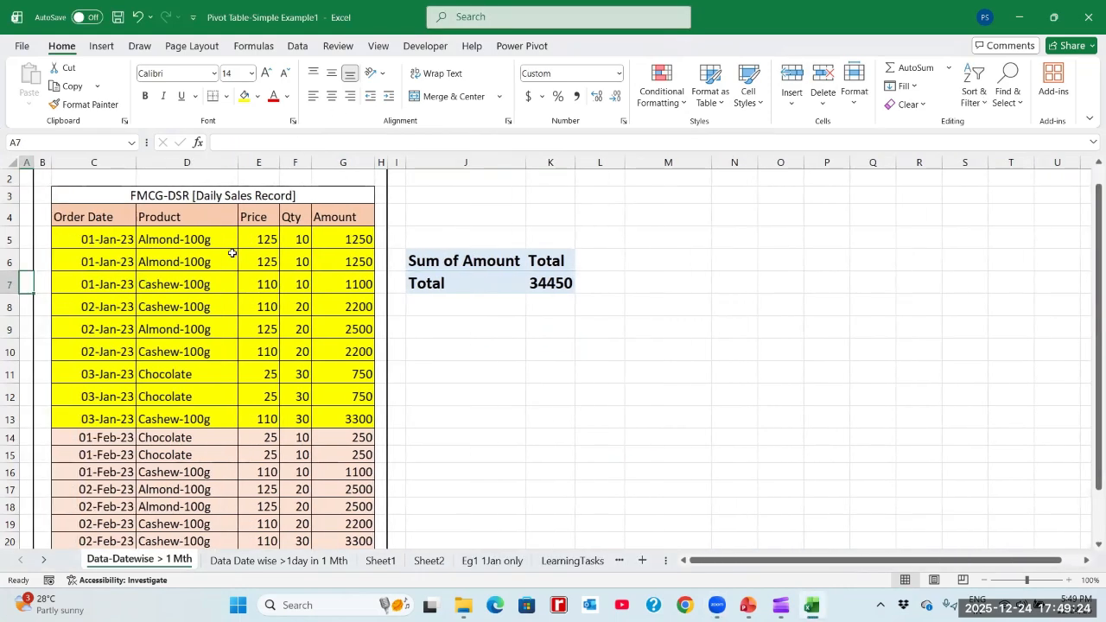
{"action": "key", "text": "Up"}
{"action": "key", "text": "Up"}
{"action": "key", "text": "Up"}
{"action": "key", "text": "Up"}
{"action": "key", "text": "Up"}
{"action": "key", "text": "Up"}
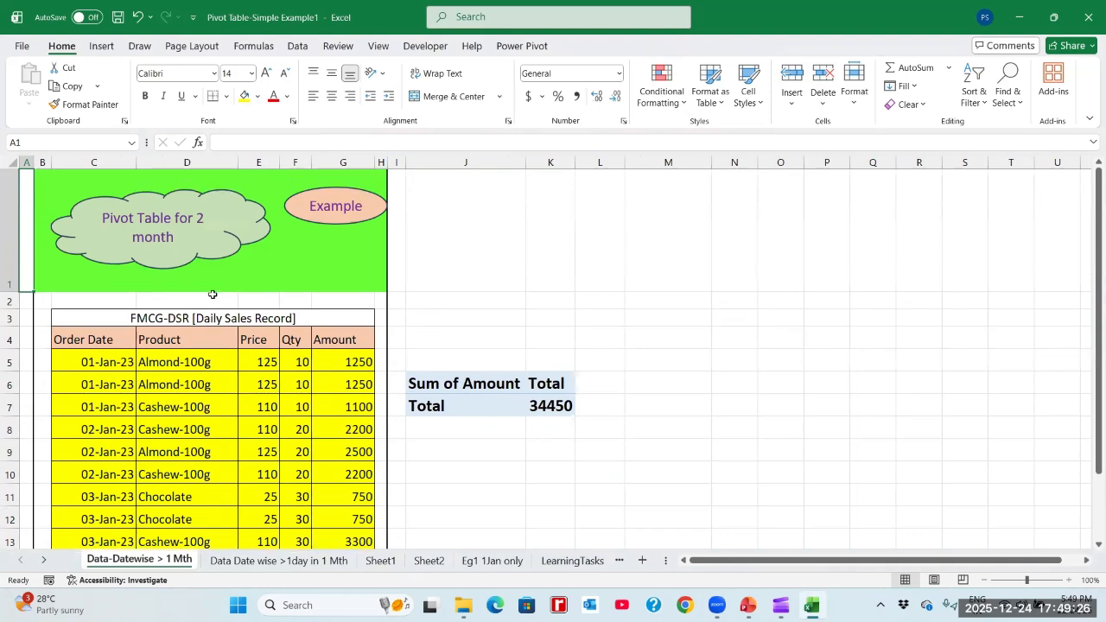
{"action": "left_click", "coordinate": [179, 315]}
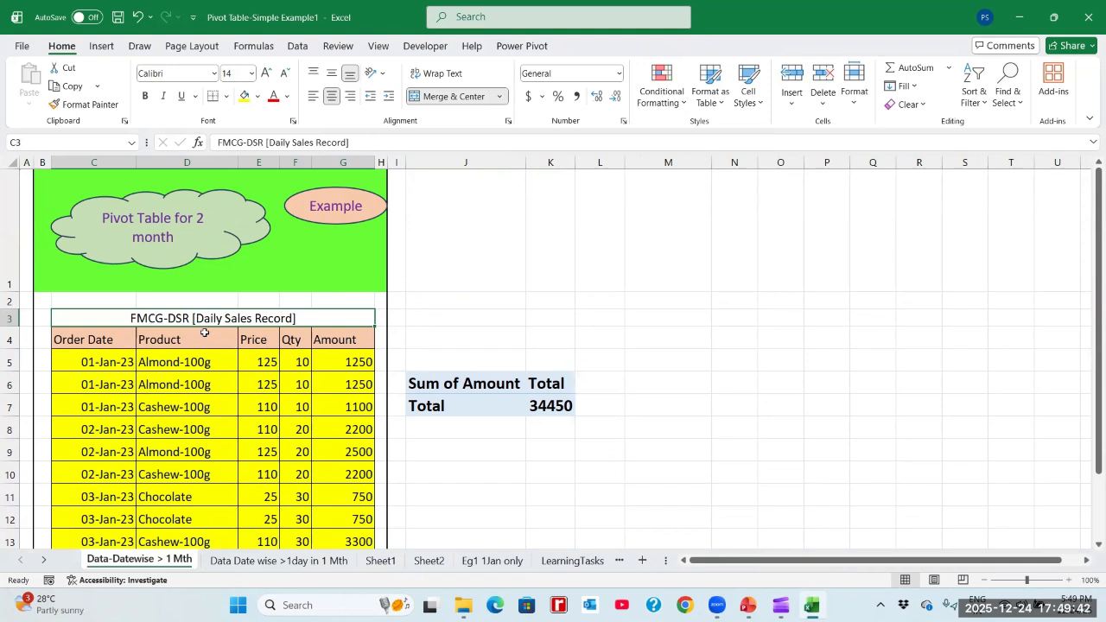
{"action": "left_click", "coordinate": [193, 338]}
{"action": "key", "text": "Left"}
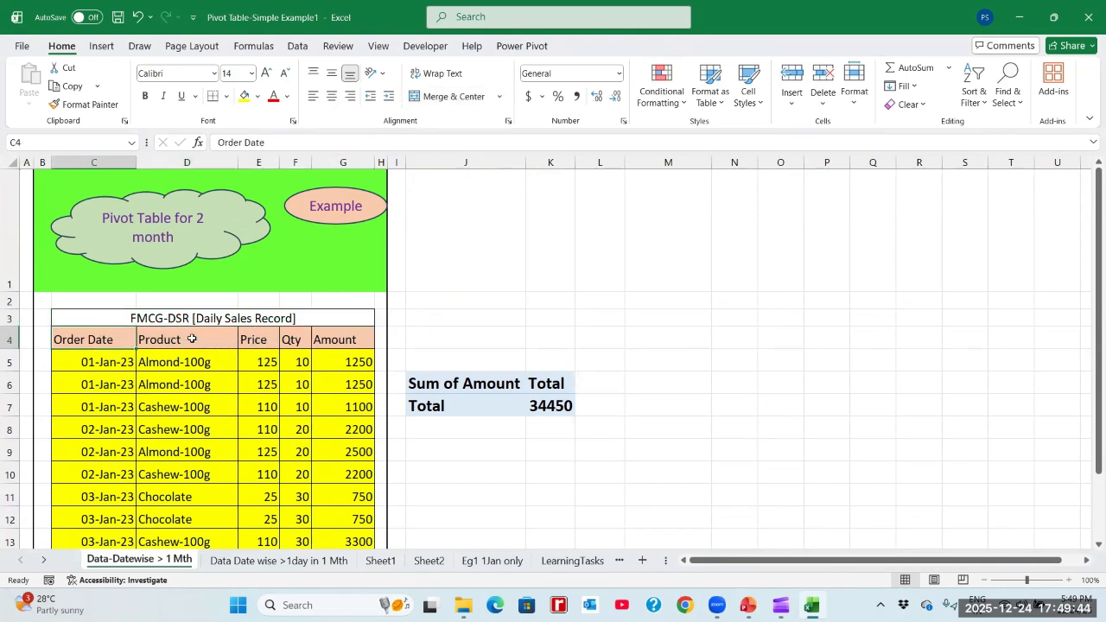
{"action": "left_click", "coordinate": [192, 338]}
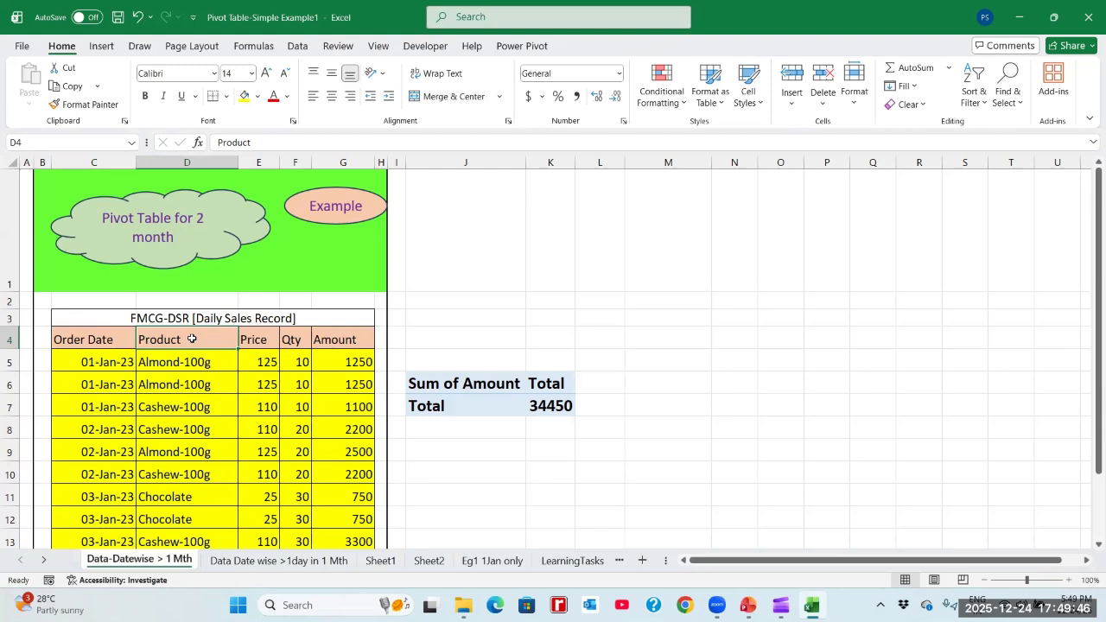
{"action": "key", "text": "Right"}
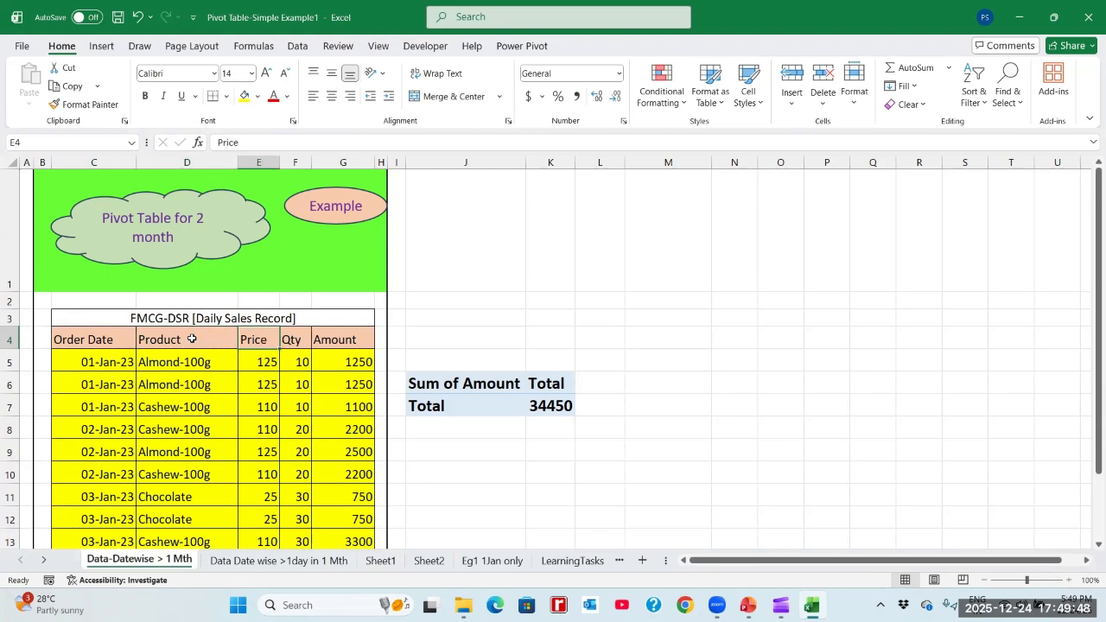
{"action": "key", "text": "Right"}
{"action": "key", "text": "Right"}
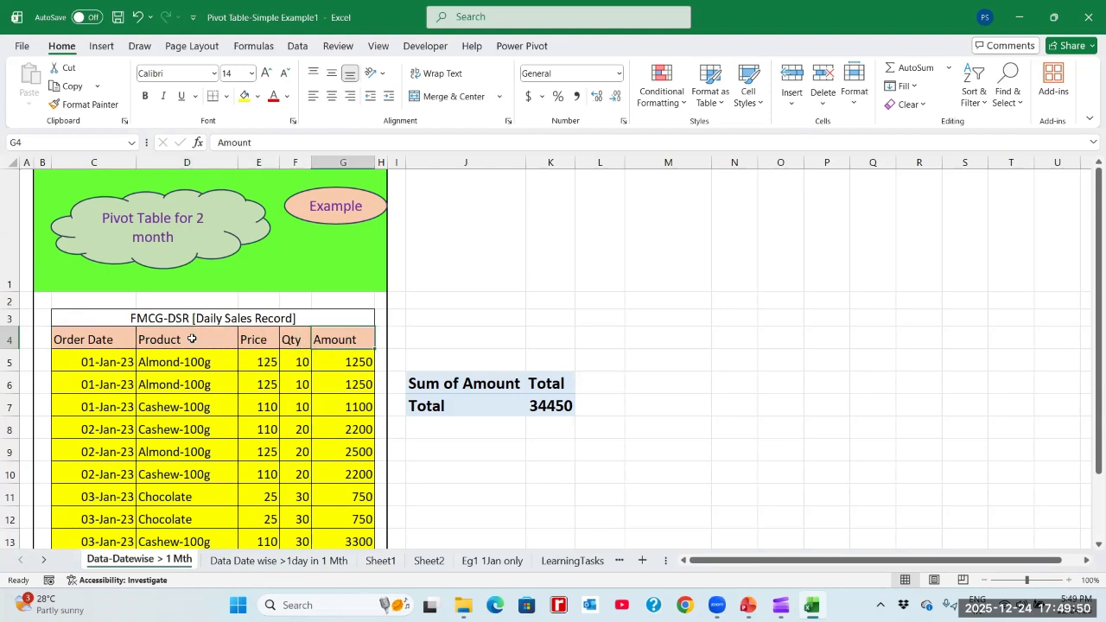
- Fill the three 01-Jan-23 sales rows, C5:G7, with the lightest orange theme colour and go to the first 02-Jan-23 row
{"action": "key", "text": "Down"}
{"action": "key", "text": "Left"}
{"action": "key", "text": "Left"}
{"action": "key", "text": "Left"}
{"action": "key", "text": "Left"}
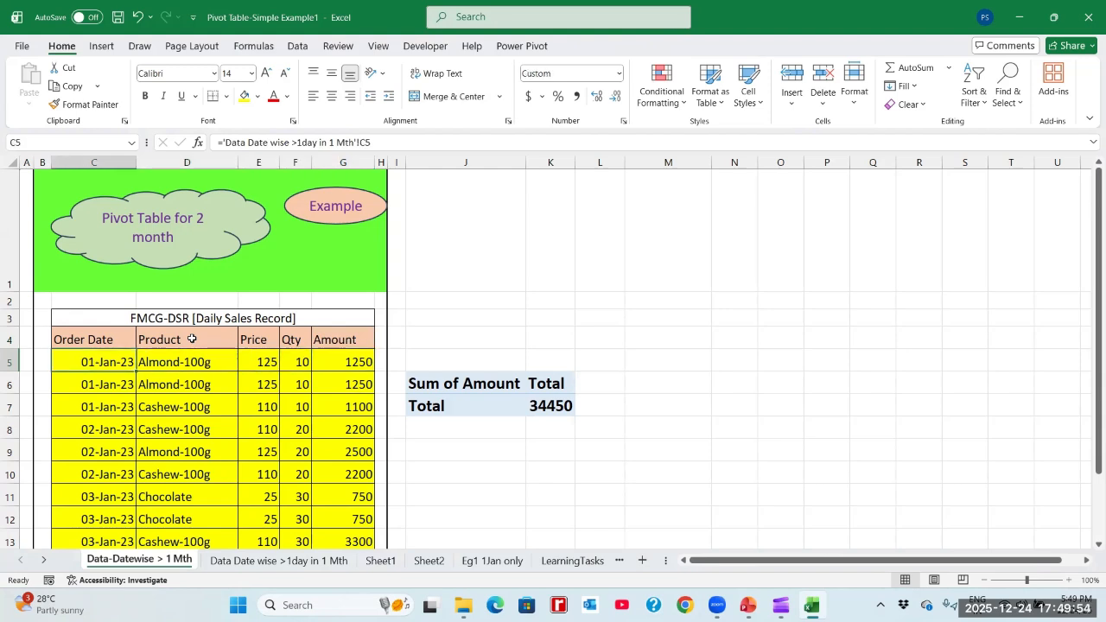
{"action": "key", "text": "shift+Right"}
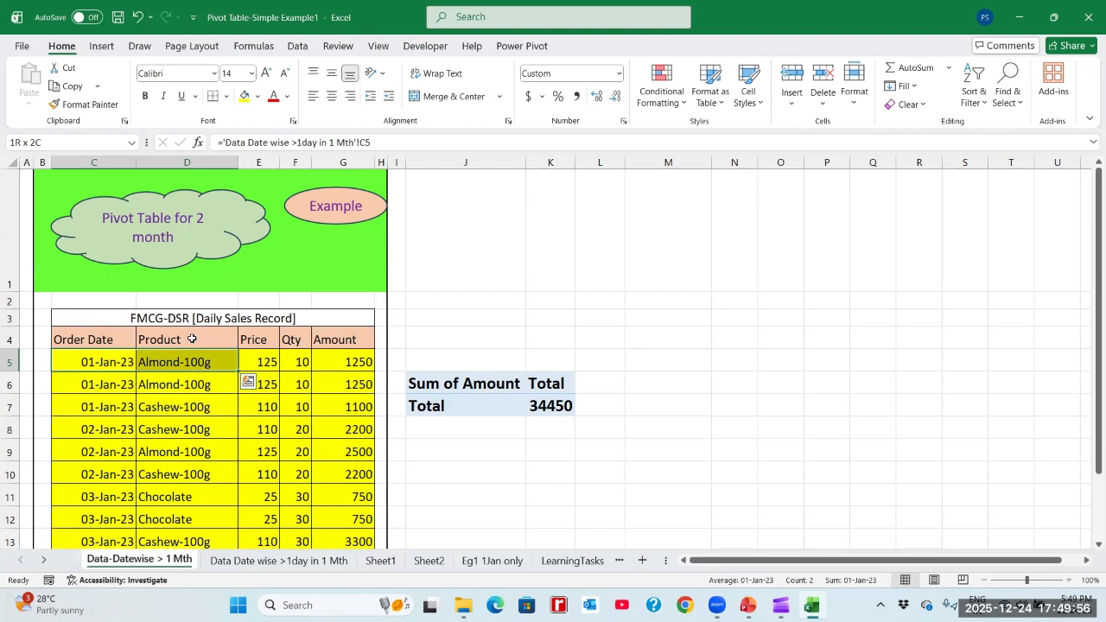
{"action": "key", "text": "shift+Right"}
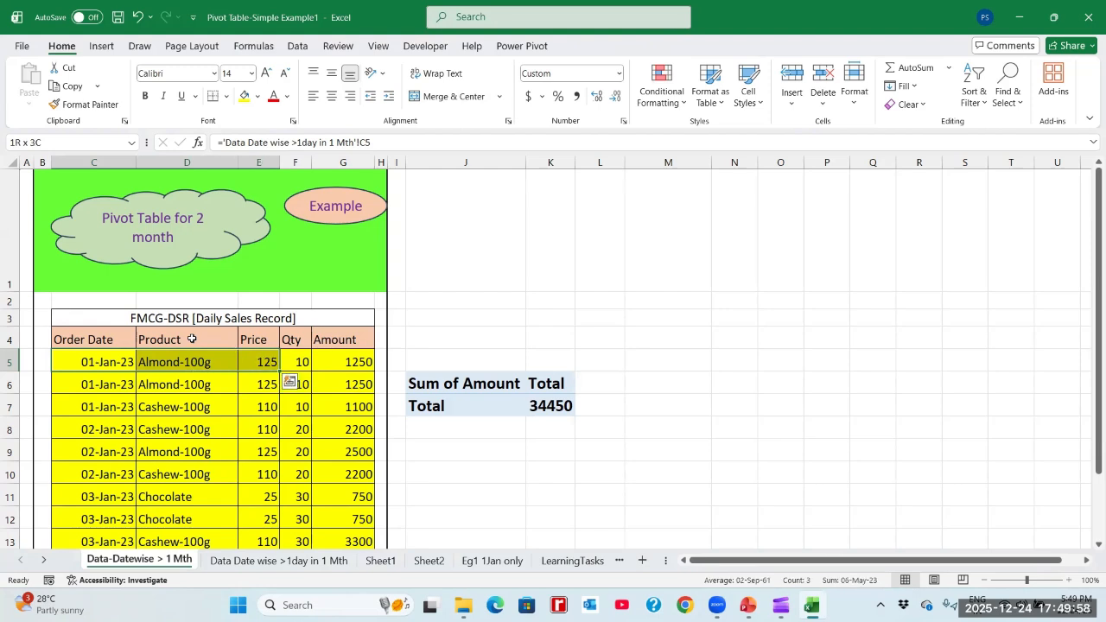
{"action": "key", "text": "shift+Right"}
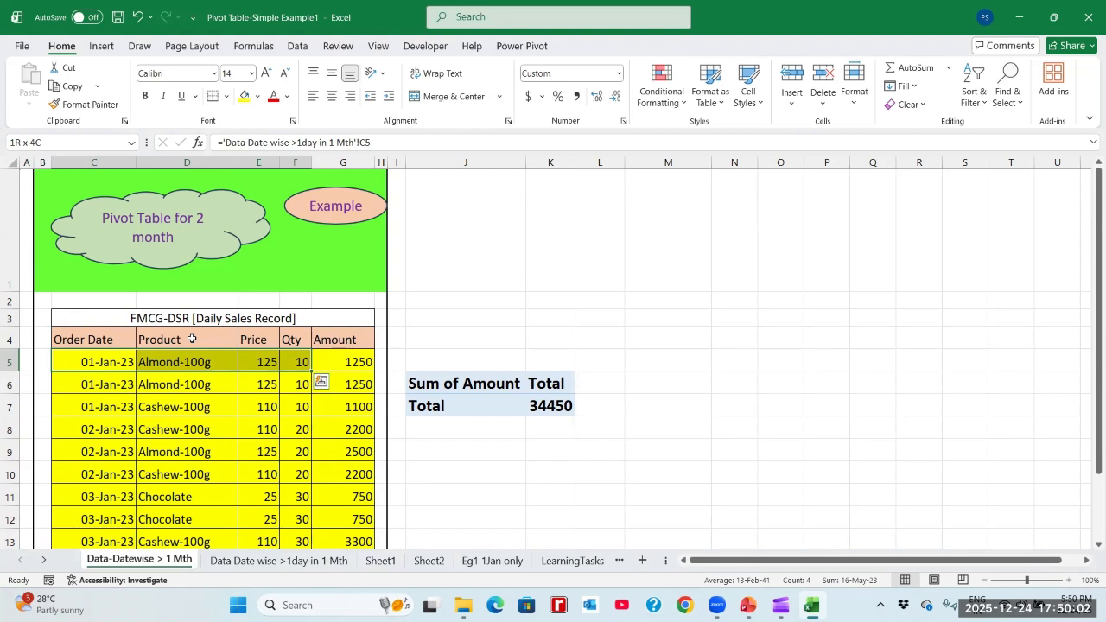
{"action": "key", "text": "shift+Right"}
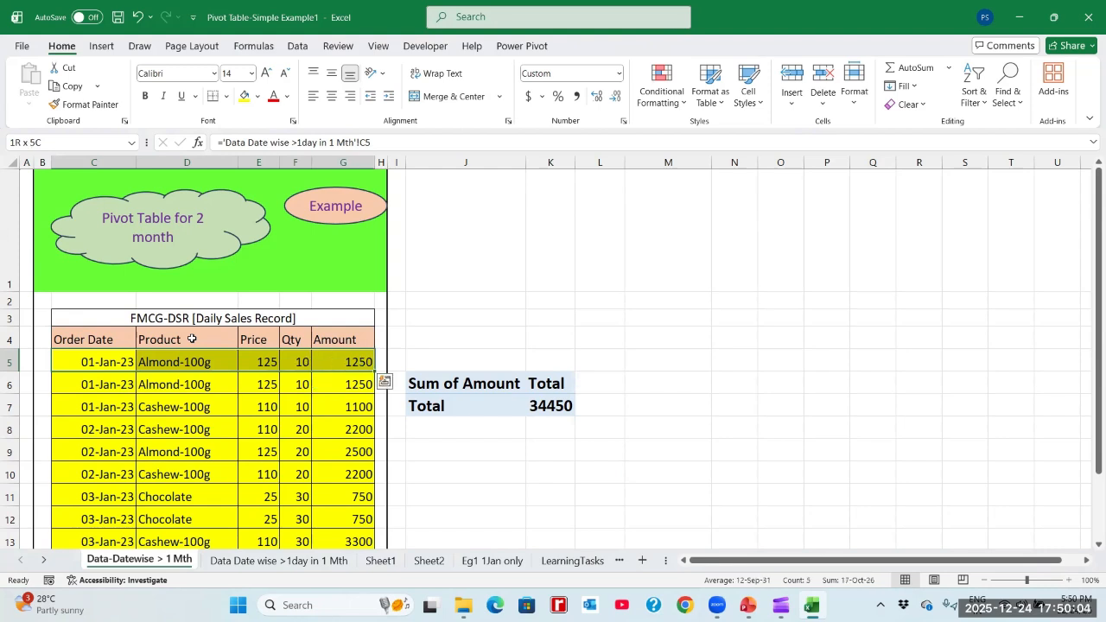
{"action": "key", "text": "shift+Down"}
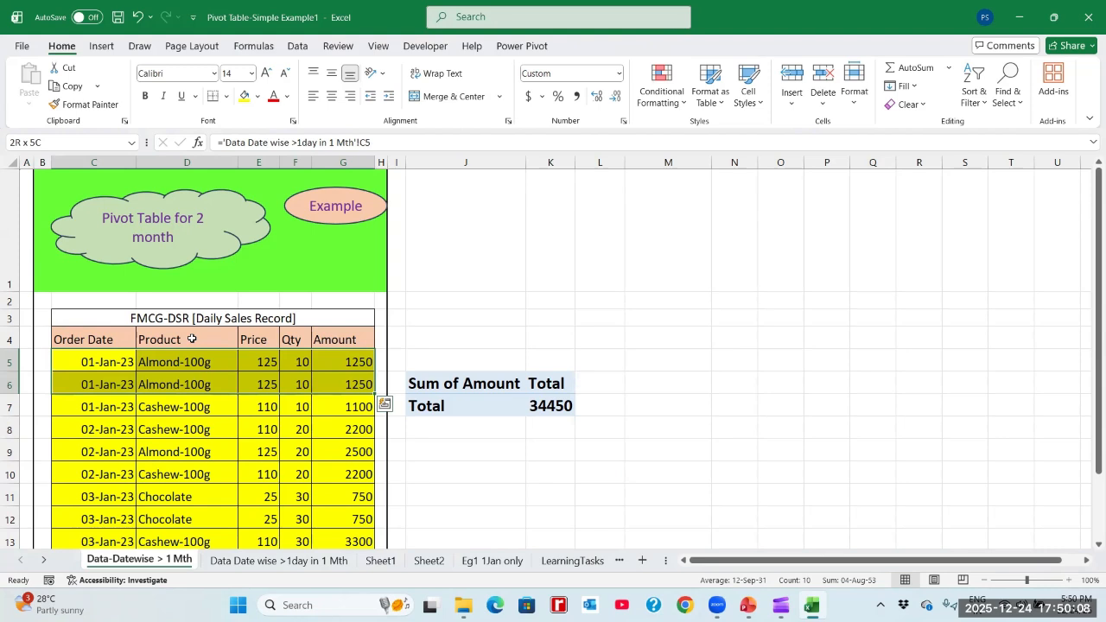
{"action": "key", "text": "shift+Down"}
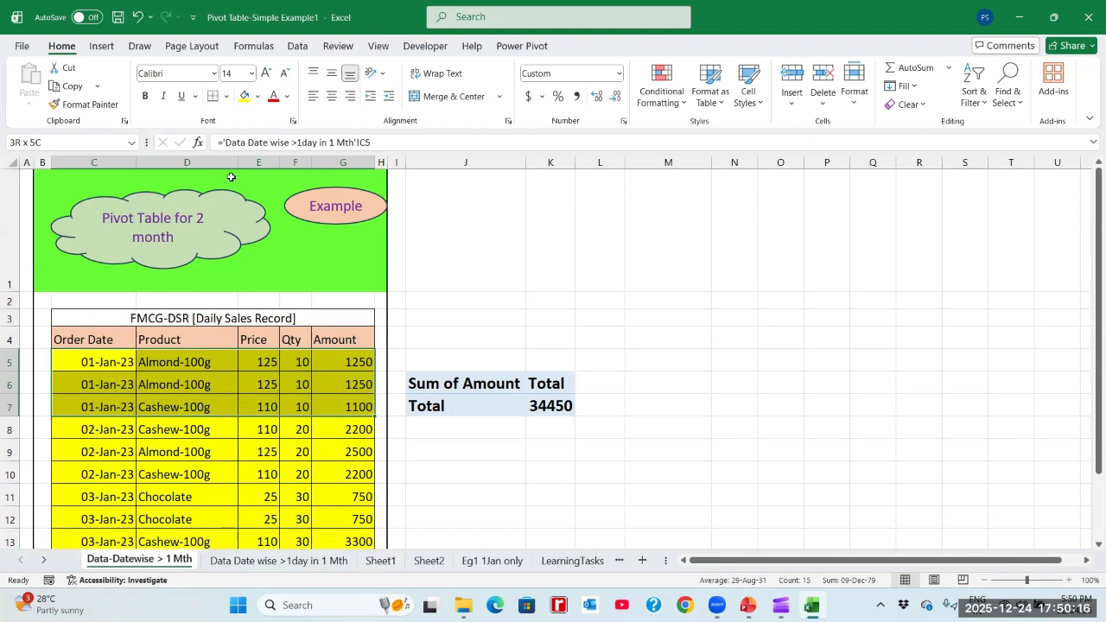
{"action": "left_click", "coordinate": [258, 98]}
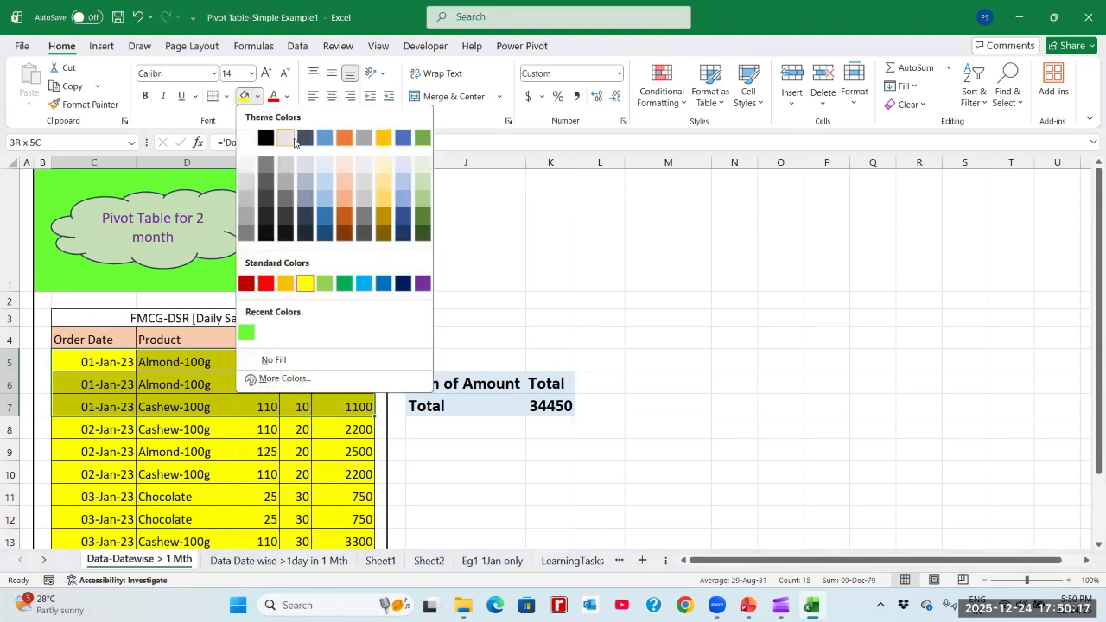
{"action": "left_click", "coordinate": [343, 166]}
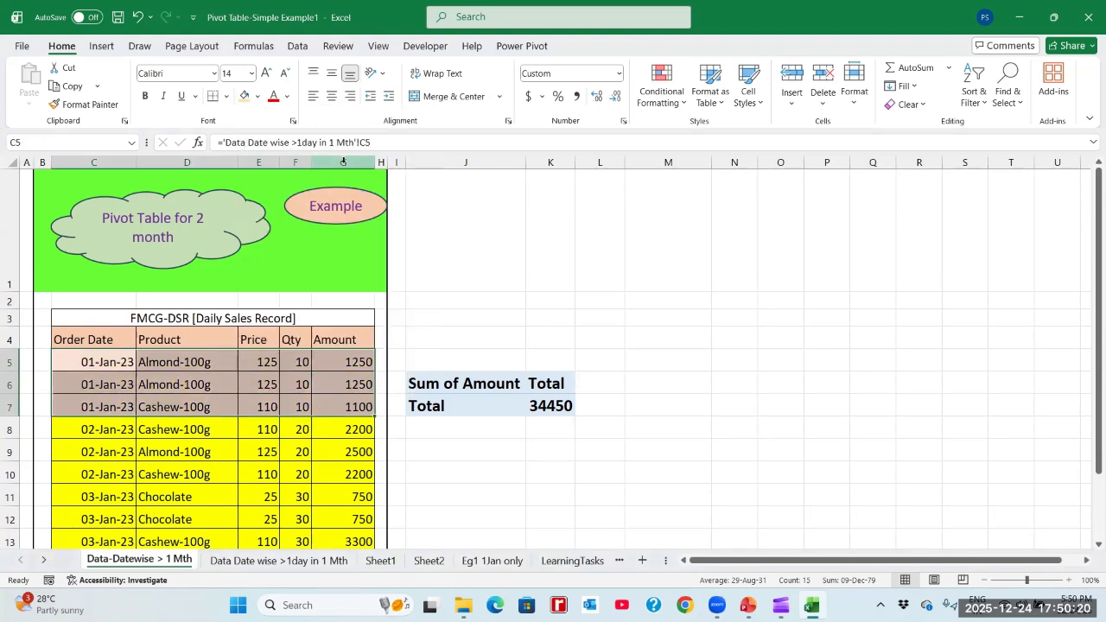
{"action": "key", "text": "Down"}
{"action": "key", "text": "Down"}
{"action": "key", "text": "Down"}
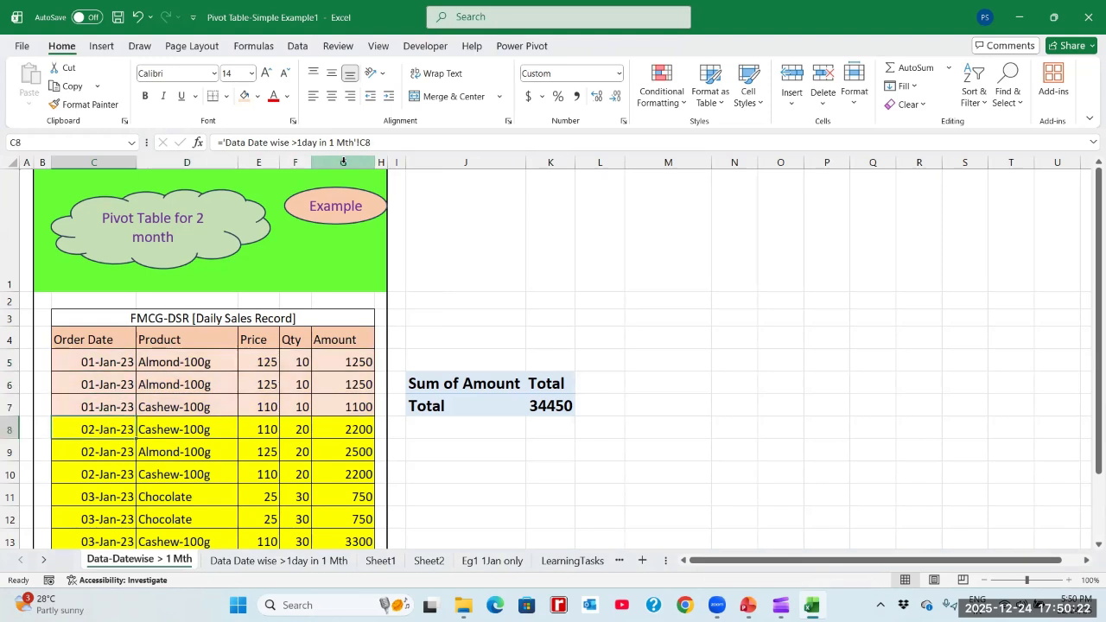
- Fill the three 02-Jan-23 sales rows, C8:G10, with the lightest green theme colour
{"action": "key", "text": "shift+Right"}
{"action": "key", "text": "shift+Right"}
{"action": "key", "text": "shift+Right"}
{"action": "key", "text": "shift+Right"}
{"action": "key", "text": "shift+Down"}
{"action": "key", "text": "shift+Down"}
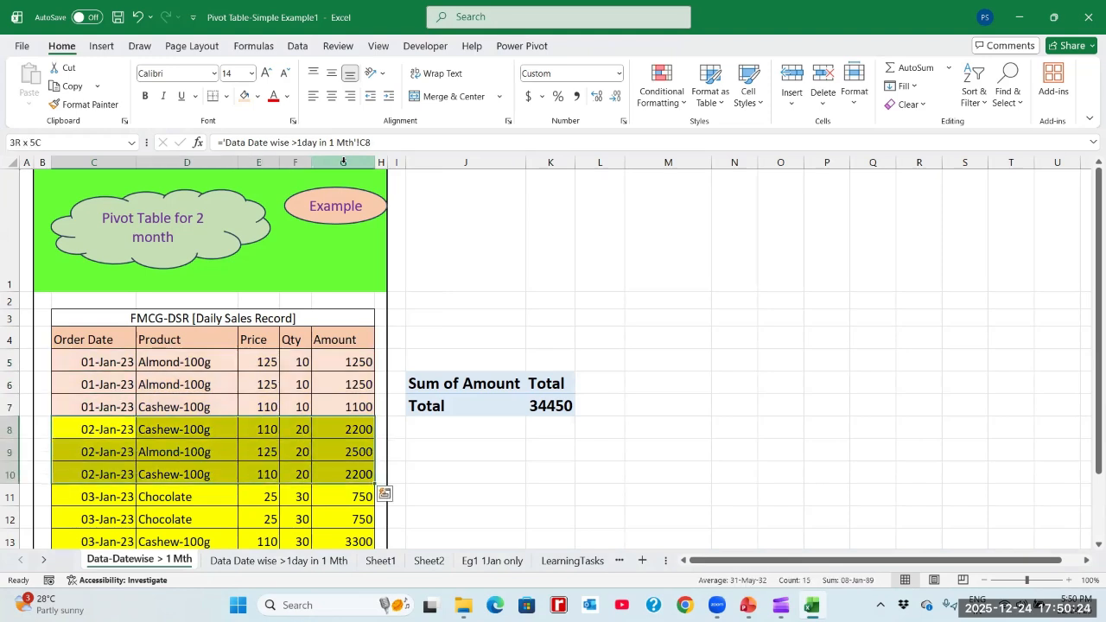
{"action": "left_click", "coordinate": [257, 96]}
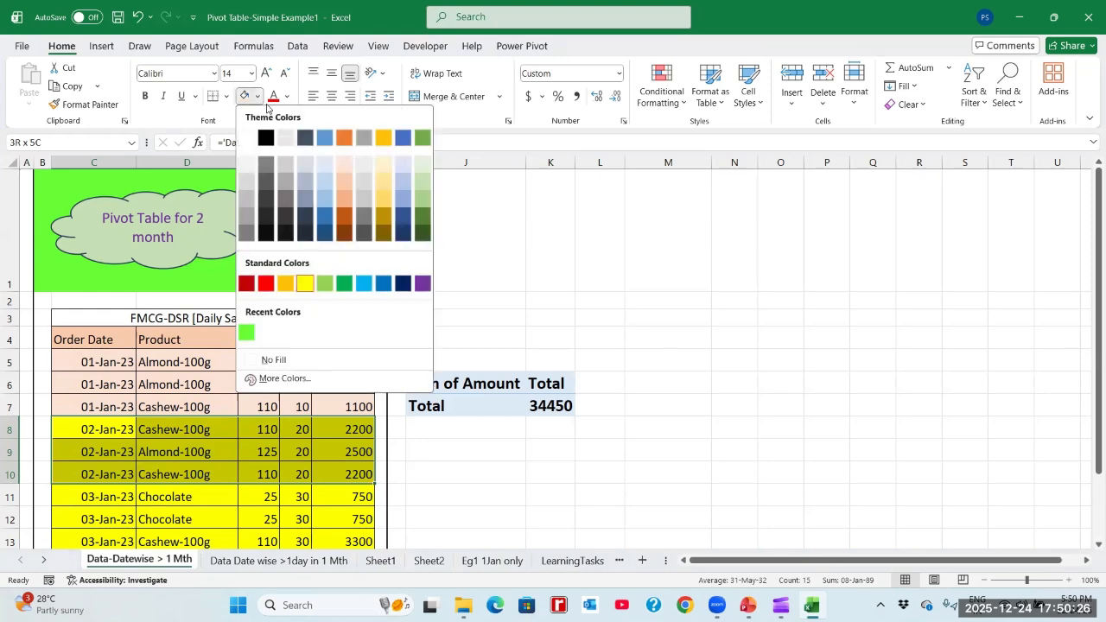
{"action": "left_click", "coordinate": [422, 161]}
- Look over the 03-Jan-23 rows, C11:G13, and where the February records begin below them
{"action": "key", "text": "Down"}
{"action": "key", "text": "Down"}
{"action": "key", "text": "Down"}
{"action": "key", "text": "shift+Right"}
{"action": "key", "text": "shift+Right"}
{"action": "key", "text": "shift+Right"}
{"action": "key", "text": "shift+Right"}
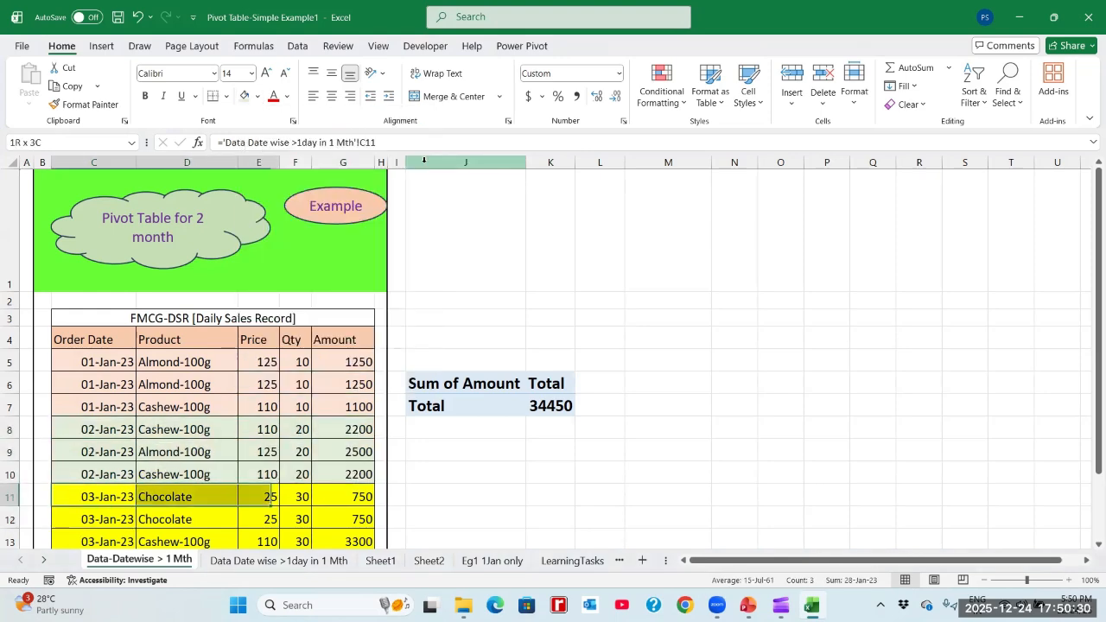
{"action": "key", "text": "shift+Down"}
{"action": "key", "text": "shift+Down"}
{"action": "key", "text": "shift+Down"}
{"action": "key", "text": "shift+Up"}
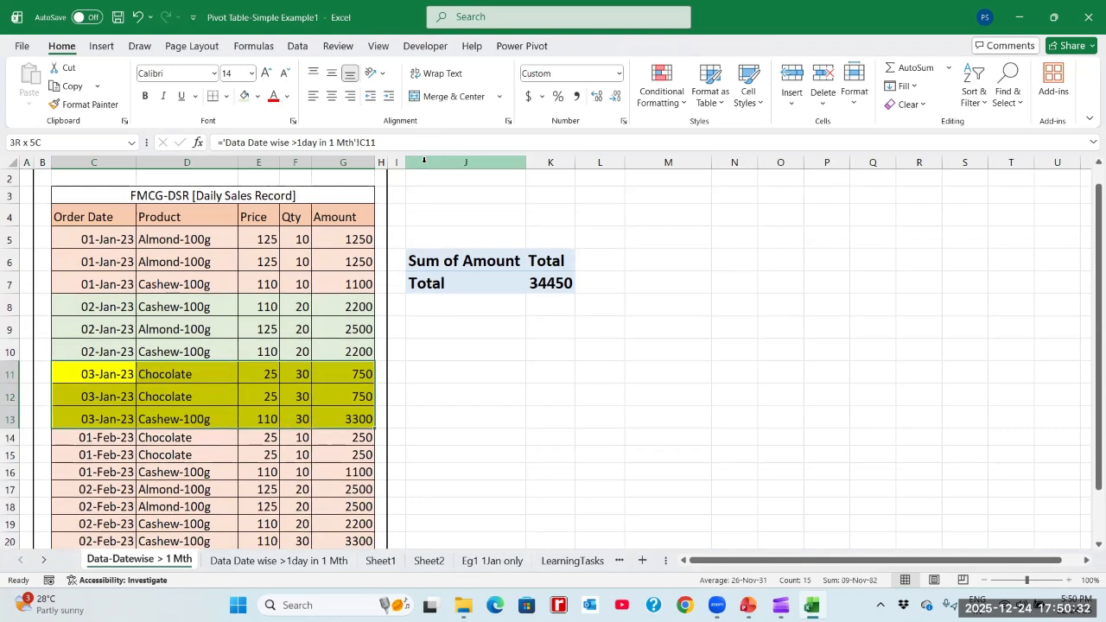
{"action": "key", "text": "Down"}
{"action": "key", "text": "Down"}
{"action": "key", "text": "Down"}
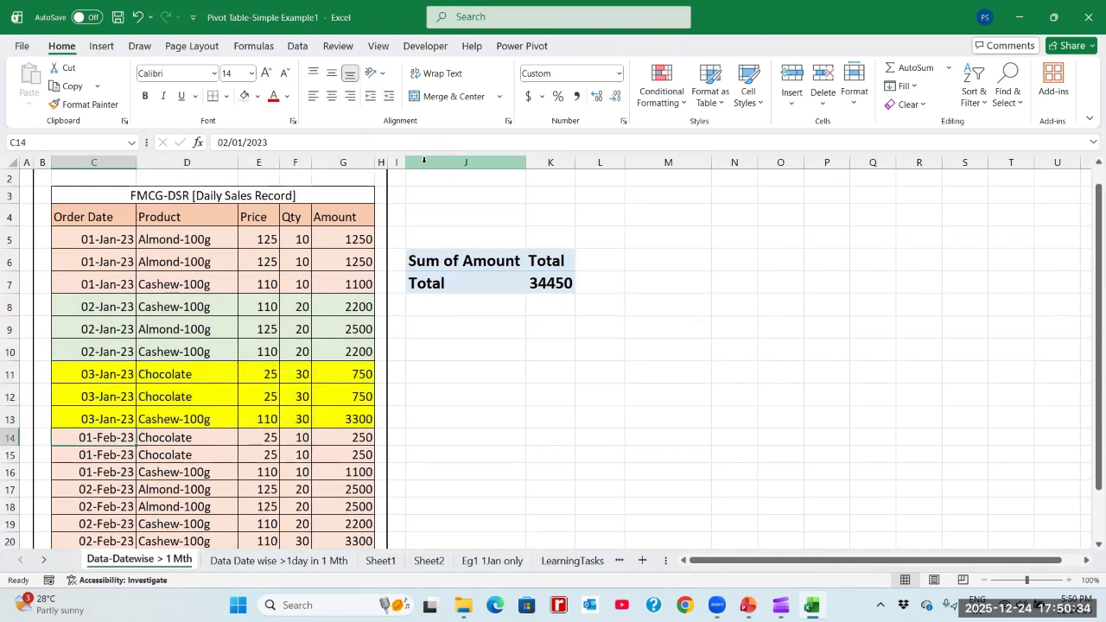
{"action": "key", "text": "Up"}
{"action": "key", "text": "Up"}
{"action": "key", "text": "Up"}
{"action": "key", "text": "Up"}
{"action": "key", "text": "Up"}
{"action": "key", "text": "Up"}
{"action": "key", "text": "Up"}
{"action": "key", "text": "Up"}
{"action": "key", "text": "Up"}
{"action": "key", "text": "Up"}
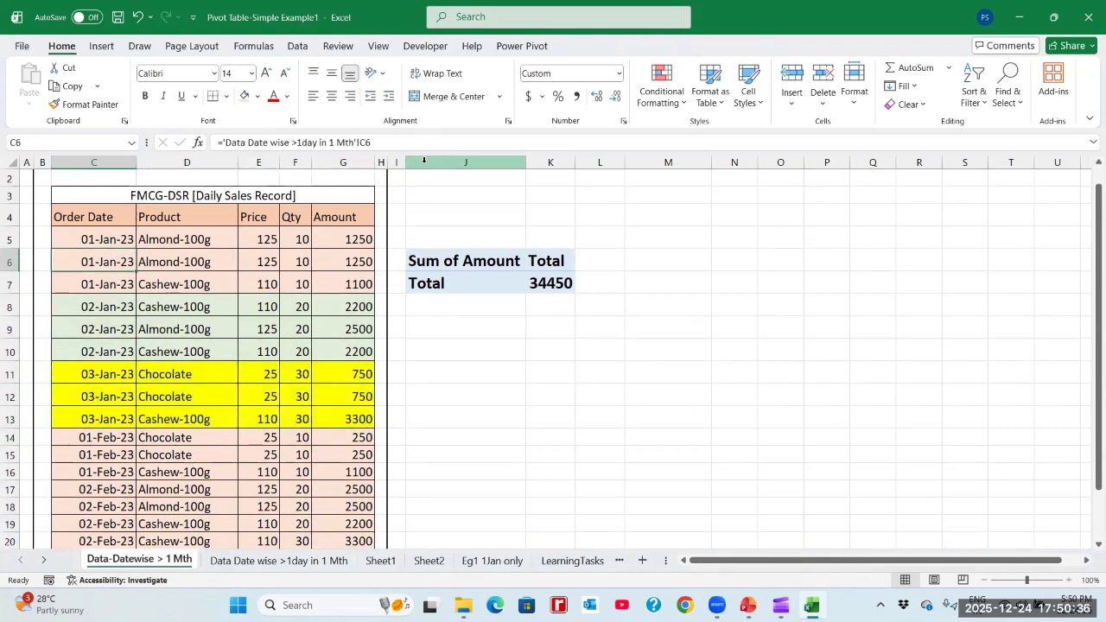
- Make all January sales rows, C5:G13, bold
{"action": "key", "text": "Down"}
{"action": "key", "text": "shift+Right"}
{"action": "key", "text": "shift+Right"}
{"action": "key", "text": "shift+Right"}
{"action": "key", "text": "shift+Right"}
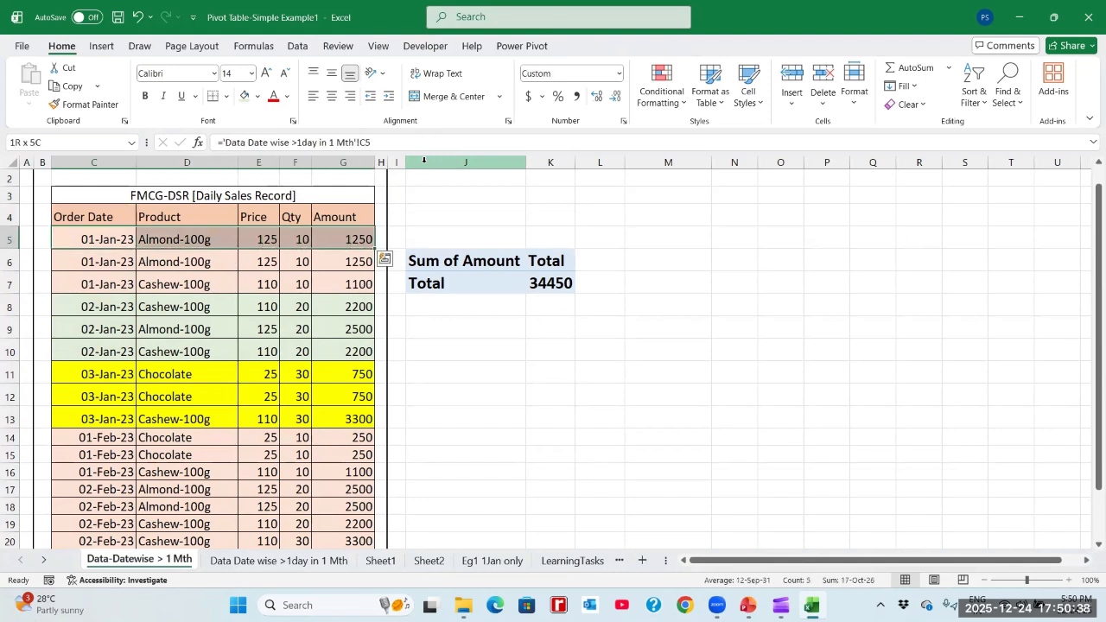
{"action": "key", "text": "shift+Down"}
{"action": "key", "text": "shift+Down"}
{"action": "key", "text": "shift+Down"}
{"action": "key", "text": "shift+Down"}
{"action": "key", "text": "shift+Down"}
{"action": "key", "text": "shift+Down"}
{"action": "key", "text": "shift+Down"}
{"action": "key", "text": "shift+Down"}
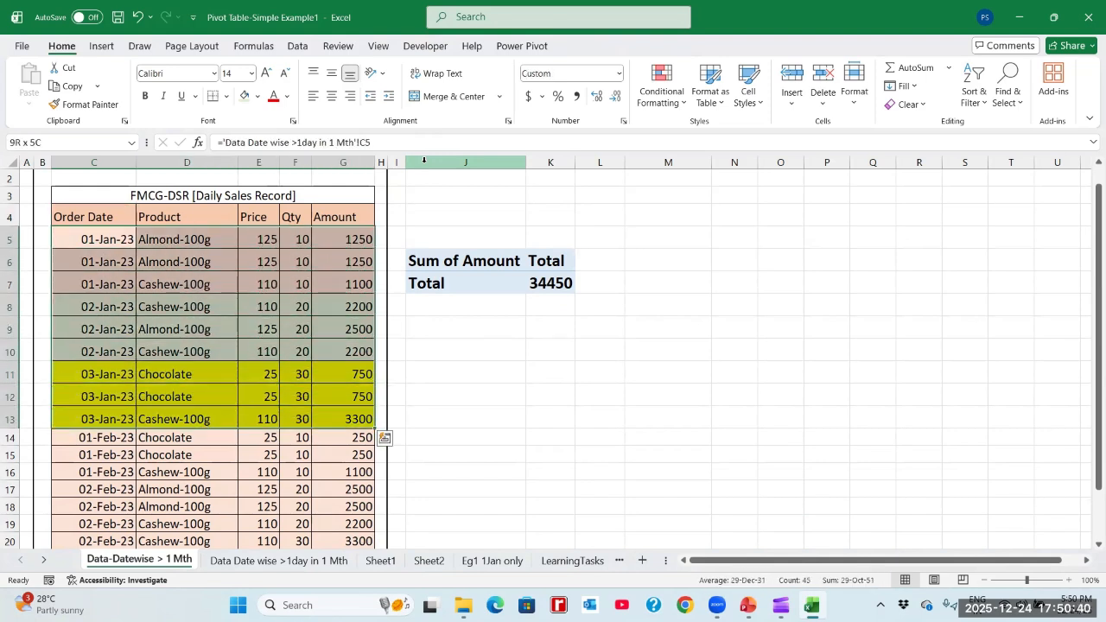
{"action": "key", "text": "ctrl+b"}
- Make the three 01-Feb-23 sales rows, C14:G16, bold and fill them with the lightest blue theme colour
{"action": "key", "text": "Down"}
{"action": "key", "text": "Down"}
{"action": "key", "text": "Down"}
{"action": "key", "text": "Down"}
{"action": "key", "text": "Down"}
{"action": "key", "text": "Down"}
{"action": "key", "text": "Down"}
{"action": "key", "text": "Down"}
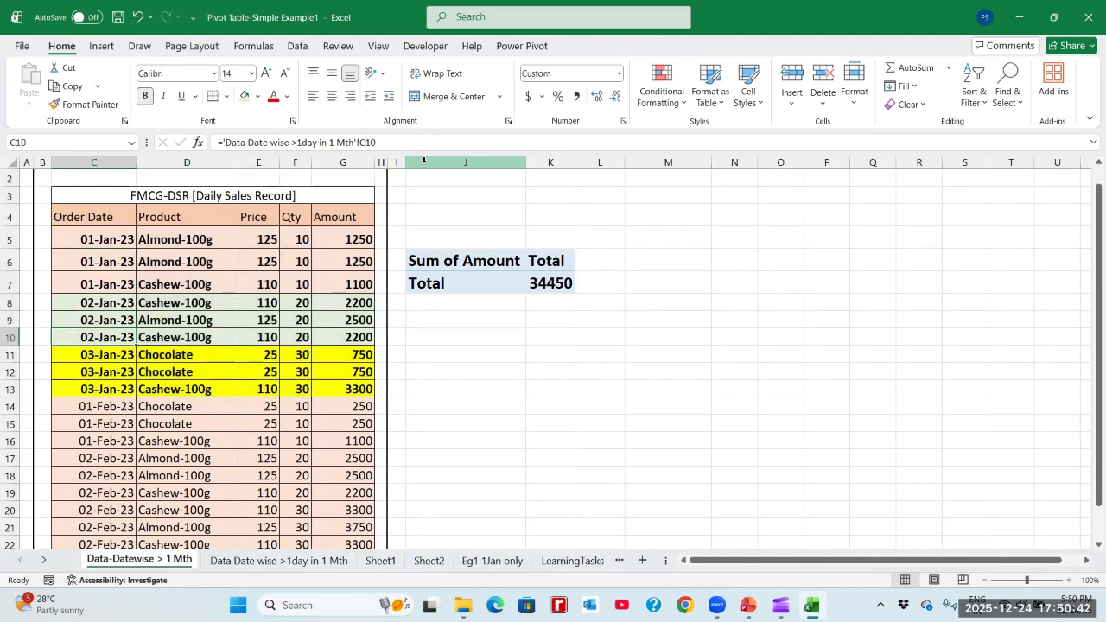
{"action": "key", "text": "Down"}
{"action": "key", "text": "shift+Right"}
{"action": "key", "text": "shift+Right"}
{"action": "key", "text": "shift+Right"}
{"action": "key", "text": "shift+Right"}
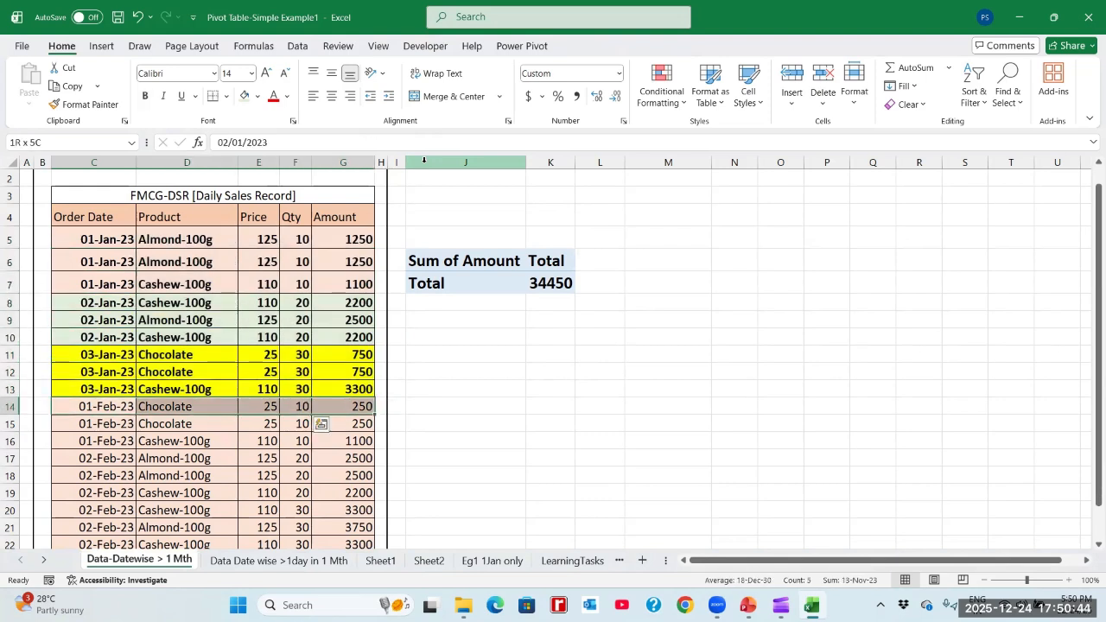
{"action": "key", "text": "shift+Down"}
{"action": "key", "text": "shift+Down"}
{"action": "key", "text": "shift+Down"}
{"action": "key", "text": "shift+Down"}
{"action": "key", "text": "shift+Down"}
{"action": "key", "text": "shift+Down"}
{"action": "key", "text": "shift+Down"}
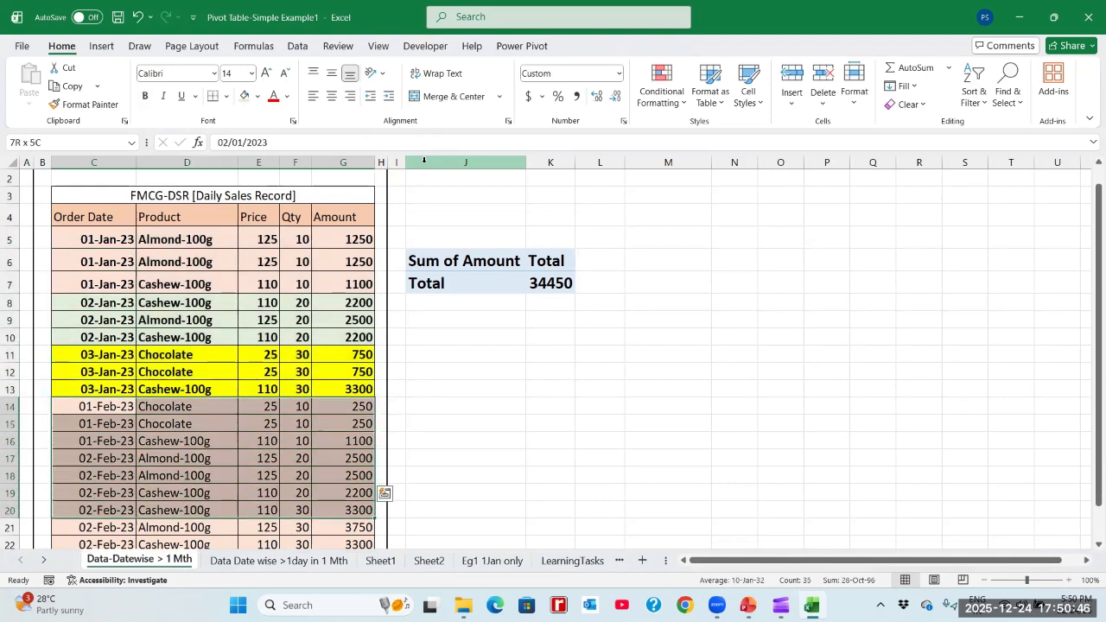
{"action": "key", "text": "shift+Up"}
{"action": "key", "text": "shift+Up"}
{"action": "key", "text": "shift+Up"}
{"action": "key", "text": "shift+Up"}
{"action": "key", "text": "shift+Up"}
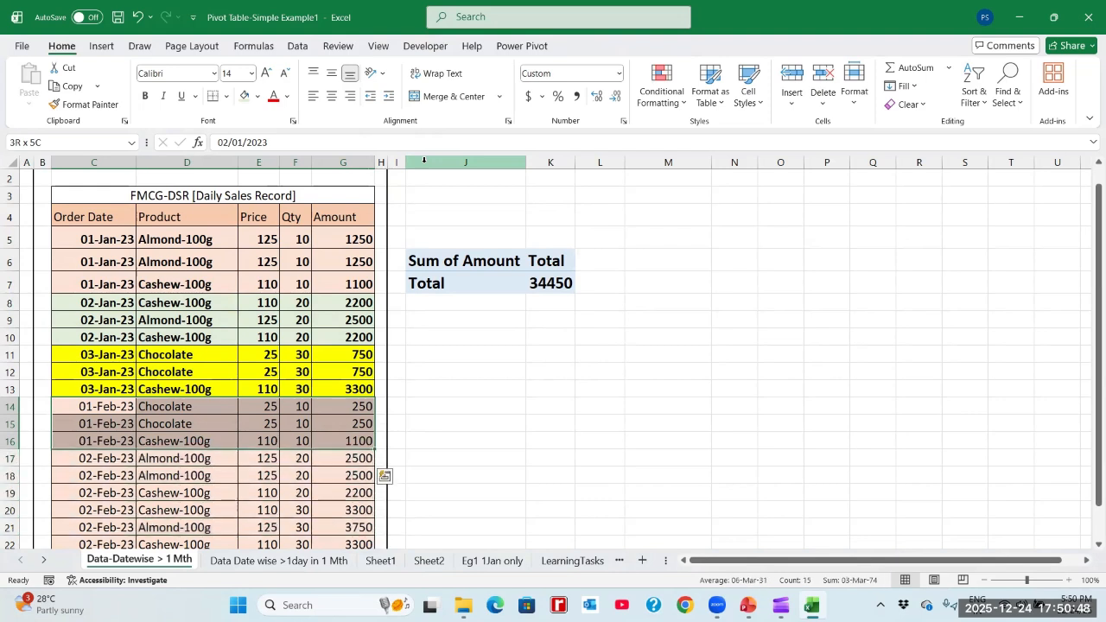
{"action": "key", "text": "ctrl+b"}
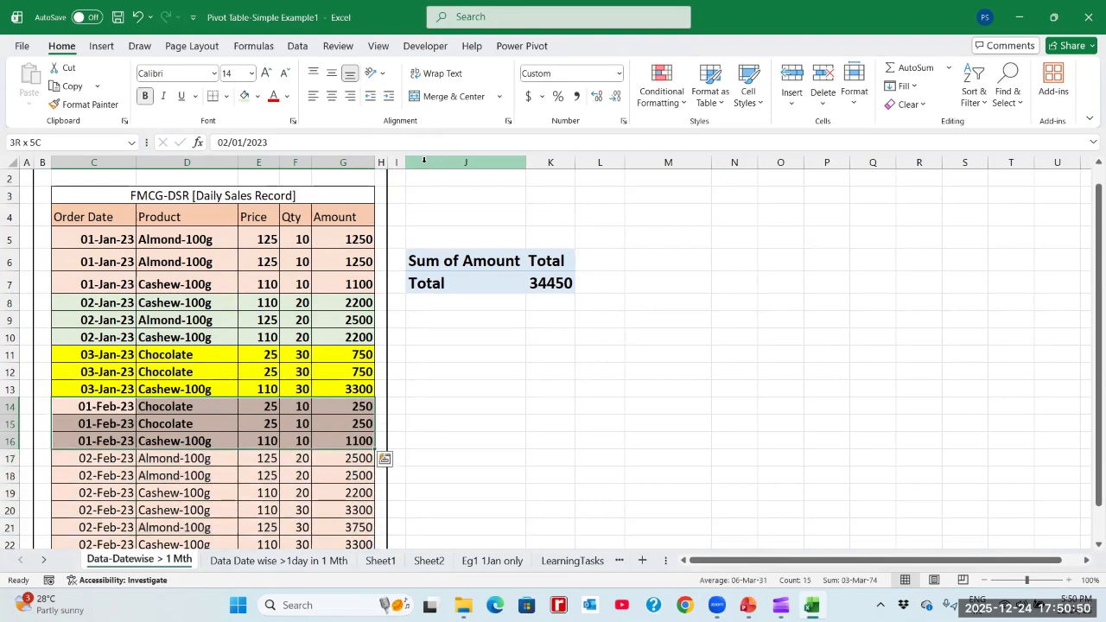
{"action": "left_click", "coordinate": [261, 101]}
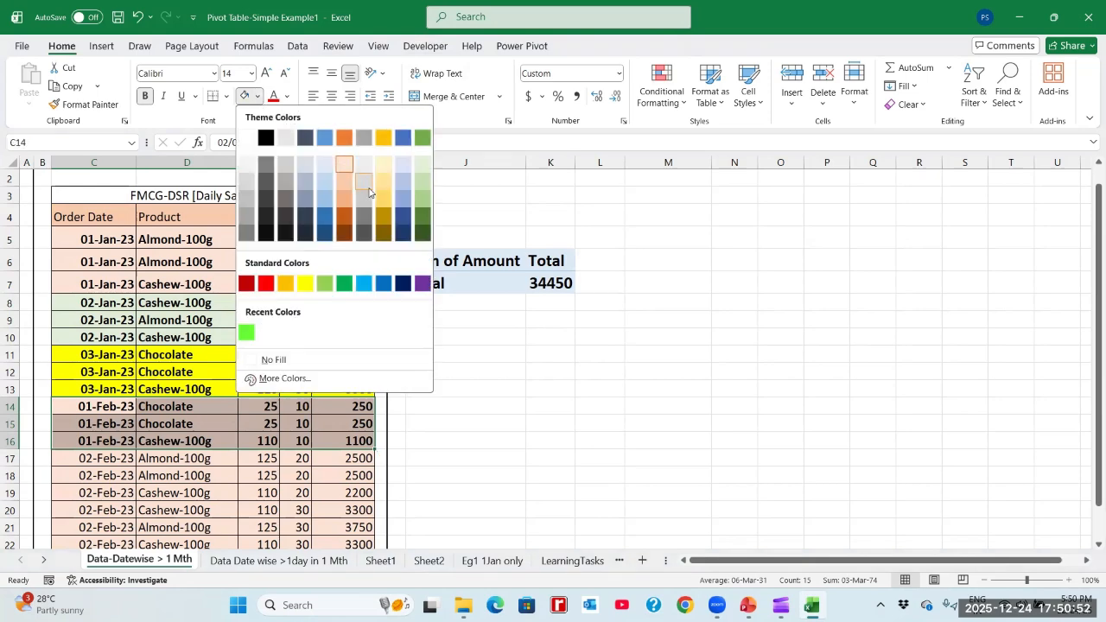
{"action": "left_click", "coordinate": [399, 163]}
- Make the six 02-Feb-23 sales rows, C17:G22, bold
{"action": "key", "text": "Down"}
{"action": "key", "text": "Down"}
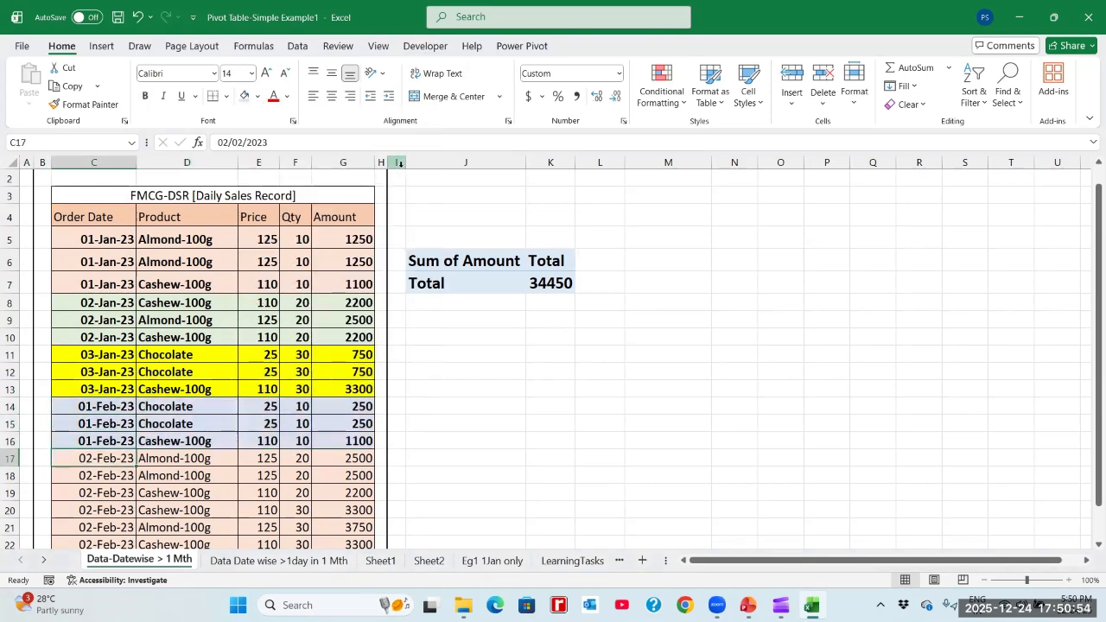
{"action": "key", "text": "shift+Right"}
{"action": "key", "text": "shift+Right"}
{"action": "key", "text": "shift+Right"}
{"action": "key", "text": "shift+Right"}
{"action": "key", "text": "shift+Down"}
{"action": "key", "text": "shift+Down"}
{"action": "key", "text": "shift+Down"}
{"action": "key", "text": "shift+Down"}
{"action": "key", "text": "shift+Down"}
{"action": "key", "text": "shift+Down"}
{"action": "key", "text": "shift+Down"}
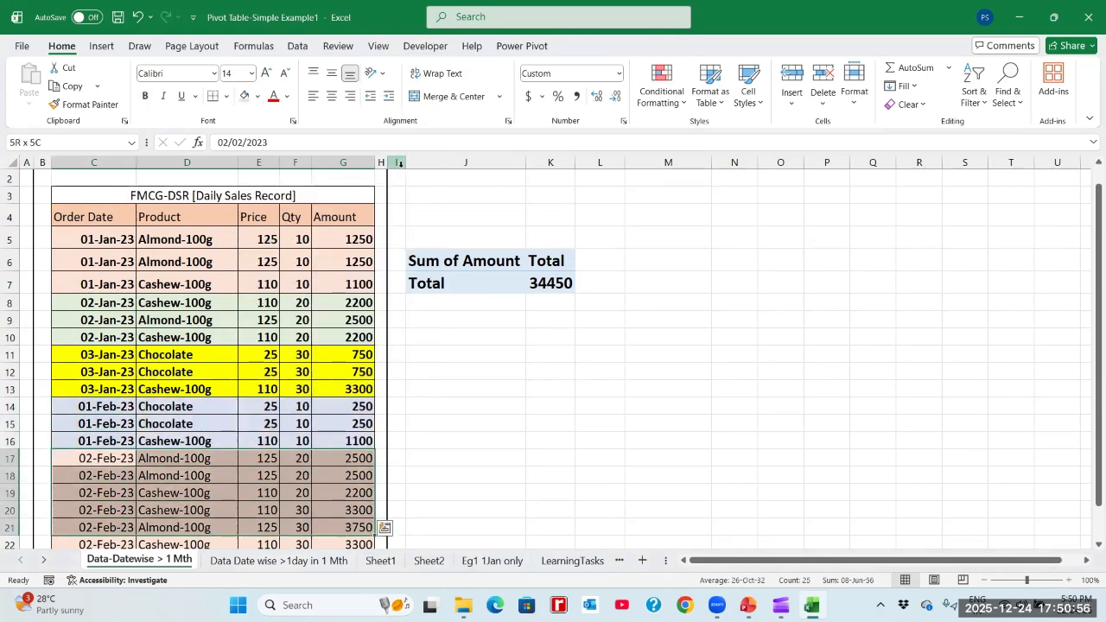
{"action": "key", "text": "shift+Up"}
{"action": "key", "text": "shift+Up"}
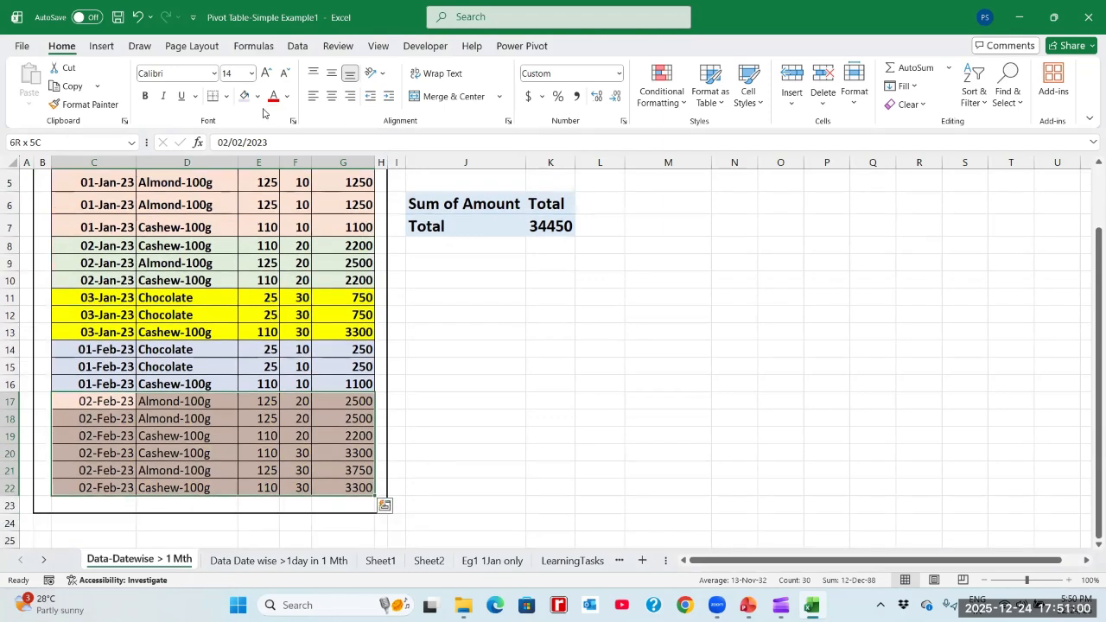
{"action": "key", "text": "Up"}
{"action": "key", "text": "Up"}
{"action": "key", "text": "Up"}
{"action": "key", "text": "Up"}
{"action": "key", "text": "Up"}
{"action": "key", "text": "Up"}
{"action": "key", "text": "Up"}
{"action": "key", "text": "Up"}
{"action": "key", "text": "Up"}
{"action": "key", "text": "Up"}
{"action": "key", "text": "Up"}
{"action": "key", "text": "Up"}
{"action": "key", "text": "Up"}
{"action": "key", "text": "Up"}
{"action": "key", "text": "Up"}
{"action": "key", "text": "Up"}
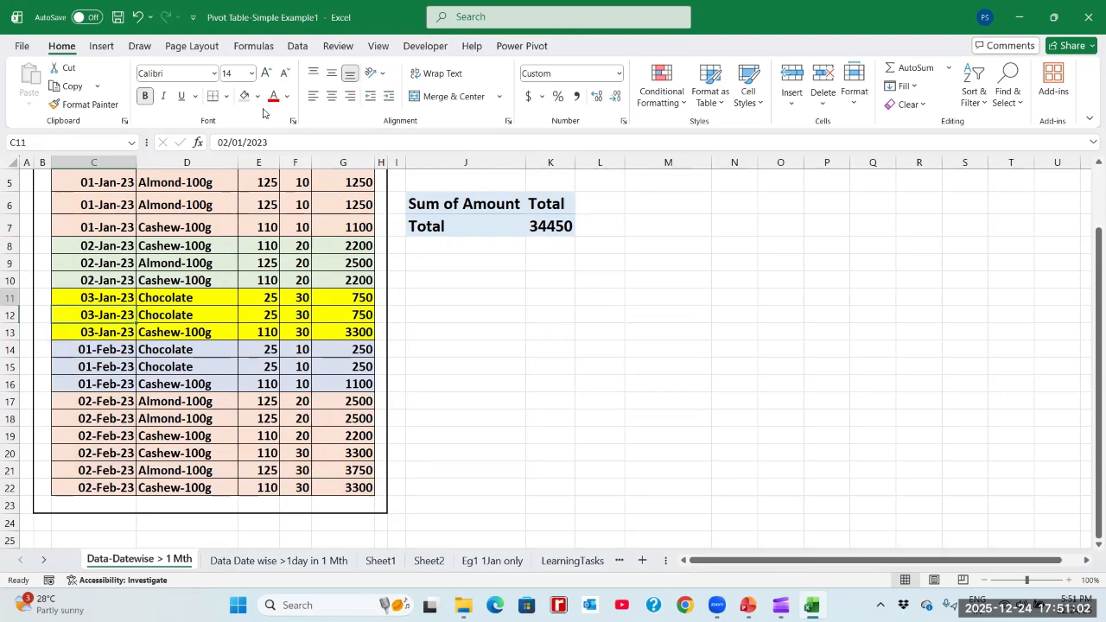
- Examine the values of the first 01-Jan-23 record in row 5 across the table's columns
{"action": "key", "text": "Down"}
{"action": "key", "text": "Down"}
{"action": "key", "text": "Down"}
{"action": "key", "text": "Down"}
{"action": "key", "text": "Right"}
{"action": "key", "text": "Right"}
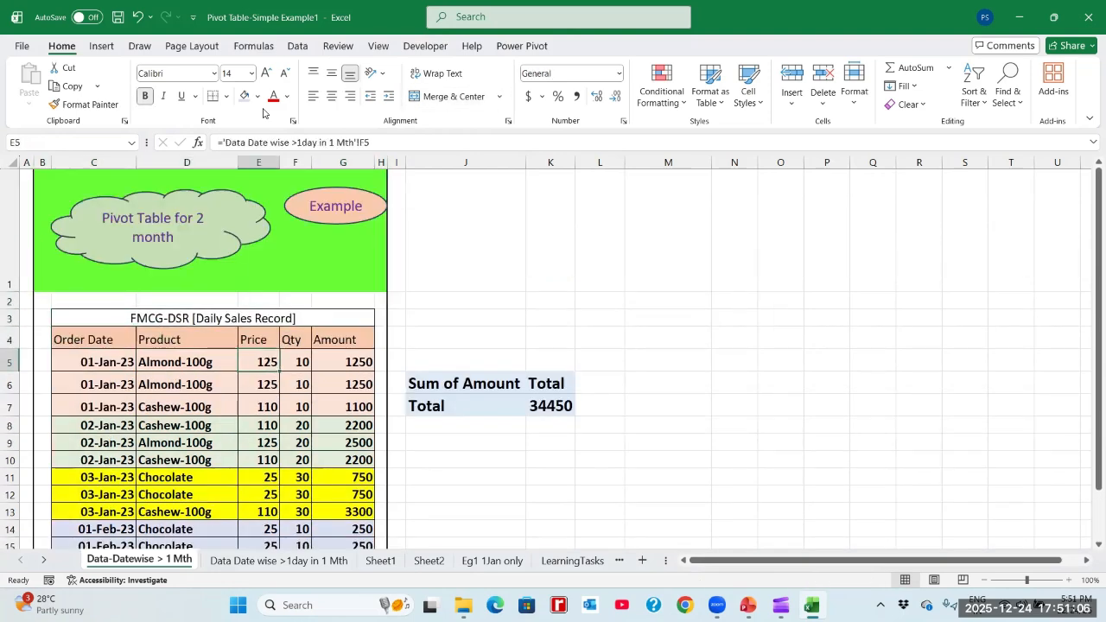
{"action": "key", "text": "Left"}
{"action": "key", "text": "Left"}
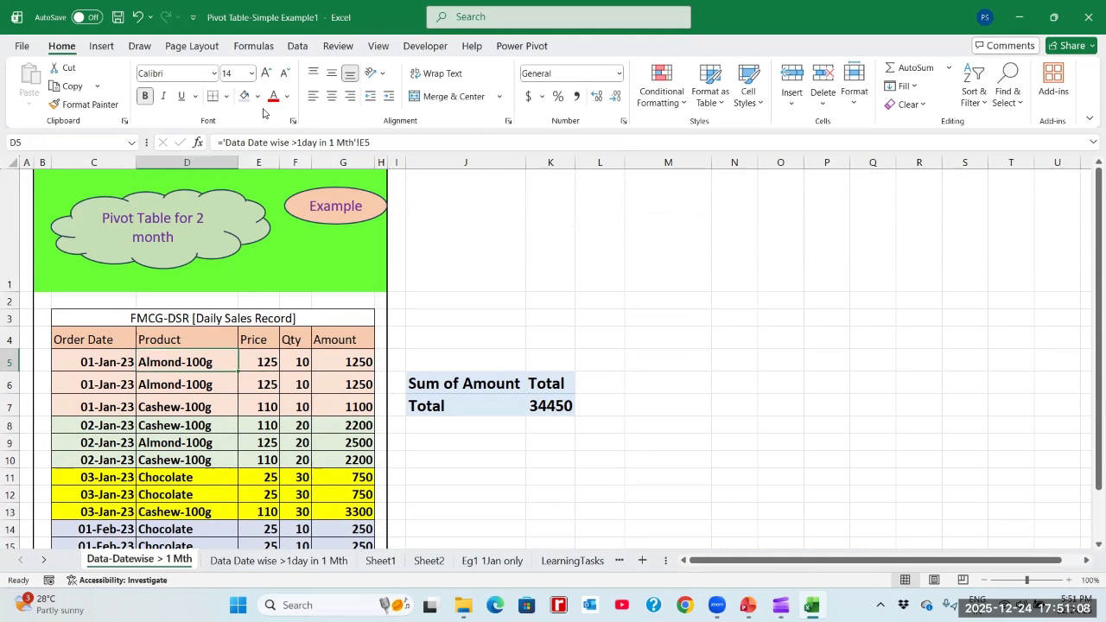
{"action": "key", "text": "Right"}
{"action": "key", "text": "Right"}
{"action": "key", "text": "Right"}
{"action": "key", "text": "Right"}
{"action": "key", "text": "Right"}
{"action": "key", "text": "Left"}
{"action": "key", "text": "Left"}
{"action": "key", "text": "Left"}
{"action": "key", "text": "Left"}
{"action": "key", "text": "Left"}
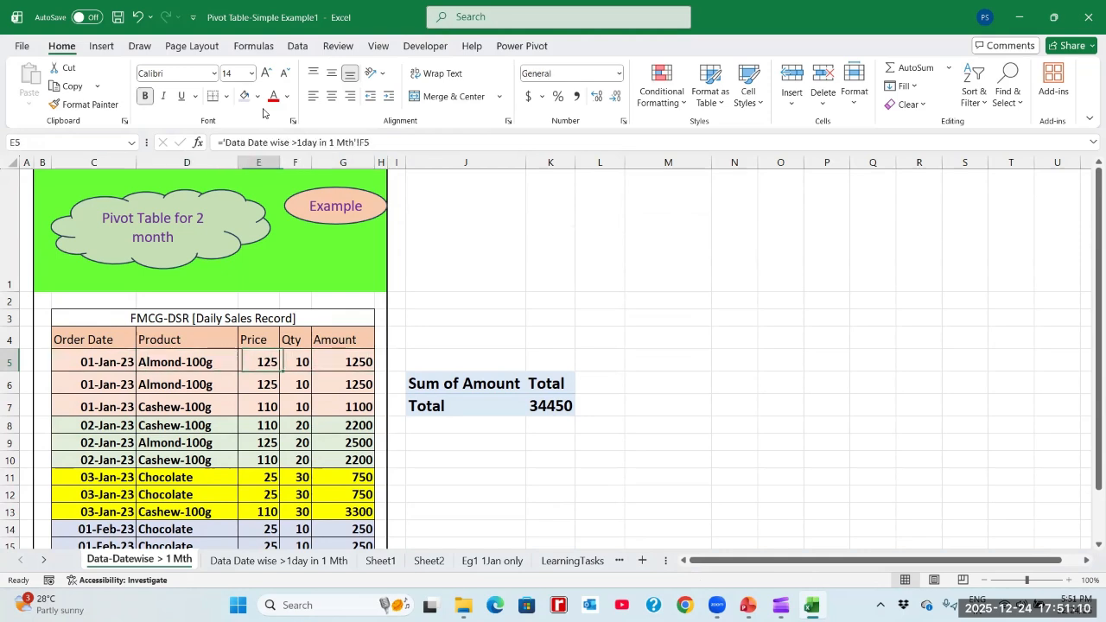
- Examine the extent of the sales table from its header row to the last 02-Feb-23 record
{"action": "key", "text": "Up"}
{"action": "key", "text": "shift+Right"}
{"action": "key", "text": "shift+Right"}
{"action": "key", "text": "shift+Right"}
{"action": "key", "text": "shift+Right"}
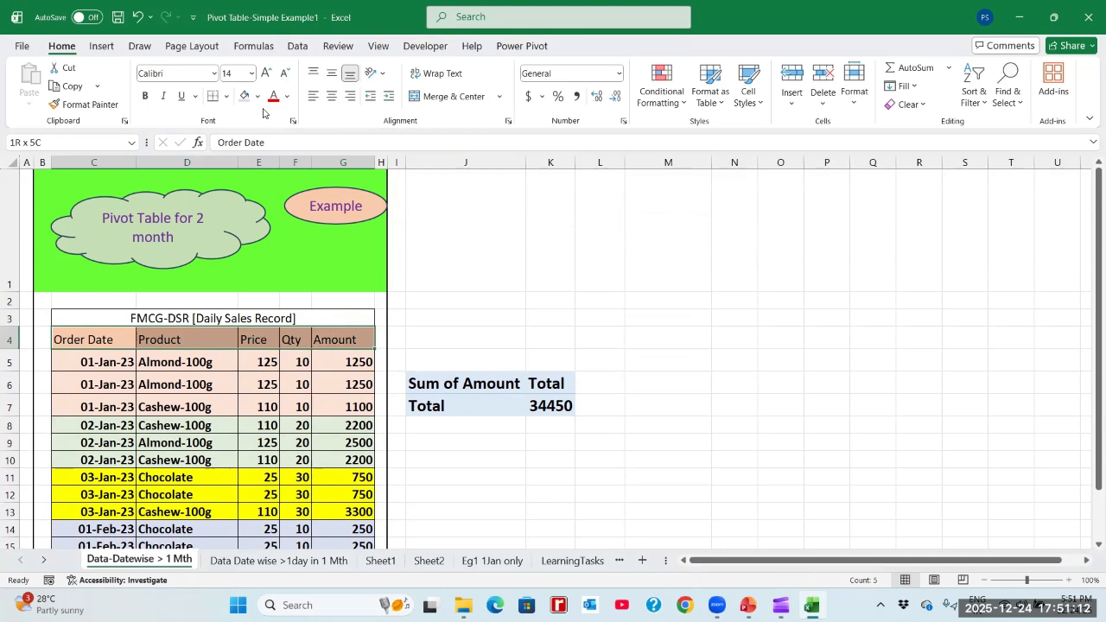
{"action": "key", "text": "shift+Down"}
{"action": "key", "text": "shift+Down"}
{"action": "key", "text": "shift+Down"}
{"action": "key", "text": "shift+Down"}
{"action": "key", "text": "shift+Down"}
{"action": "key", "text": "shift+Down"}
{"action": "key", "text": "shift+Down"}
{"action": "key", "text": "shift+Down"}
{"action": "key", "text": "shift+Down"}
{"action": "key", "text": "shift+Down"}
{"action": "key", "text": "shift+Down"}
{"action": "key", "text": "shift+Down"}
{"action": "key", "text": "shift+Down"}
{"action": "key", "text": "shift+Down"}
{"action": "key", "text": "shift+Down"}
{"action": "key", "text": "shift+Down"}
{"action": "key", "text": "shift+Down"}
{"action": "key", "text": "shift+Down"}
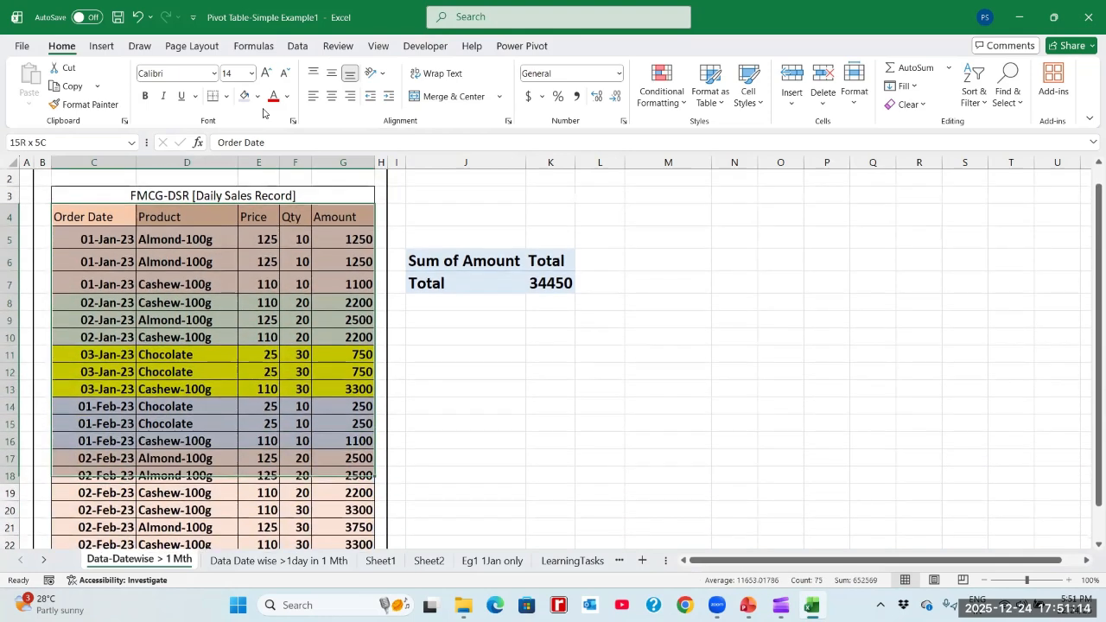
{"action": "key", "text": "Up"}
{"action": "key", "text": "Up"}
{"action": "key", "text": "Up"}
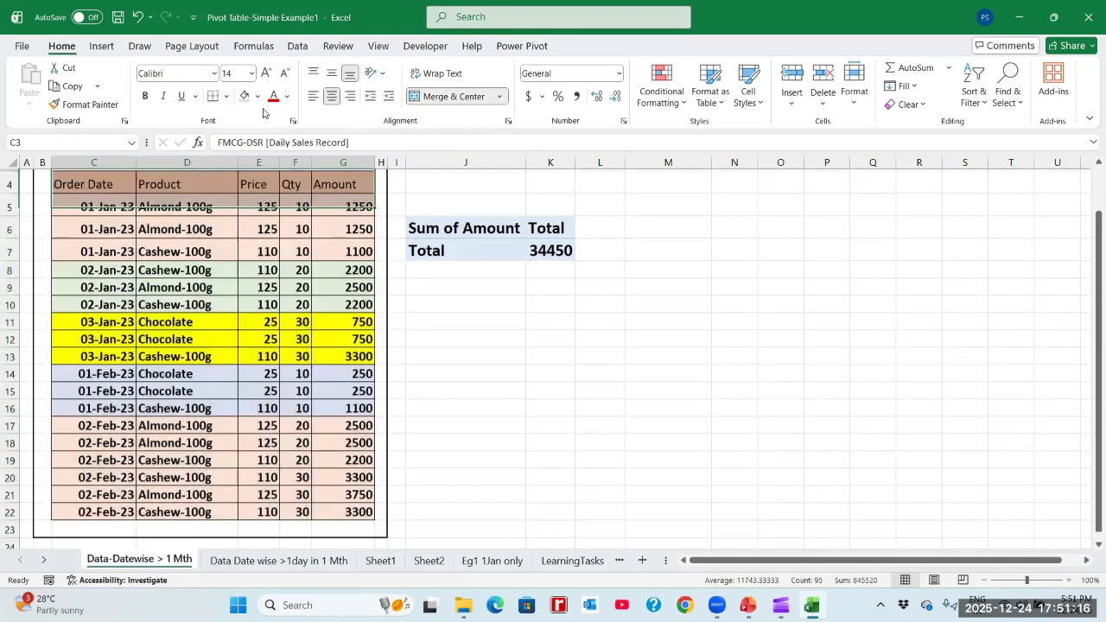
- Examine the column headers in C4:G4 and the first record's entries beneath them
{"action": "key", "text": "Down"}
{"action": "key", "text": "Down"}
{"action": "key", "text": "Down"}
{"action": "key", "text": "Right"}
{"action": "key", "text": "Right"}
{"action": "key", "text": "Right"}
{"action": "key", "text": "Right"}
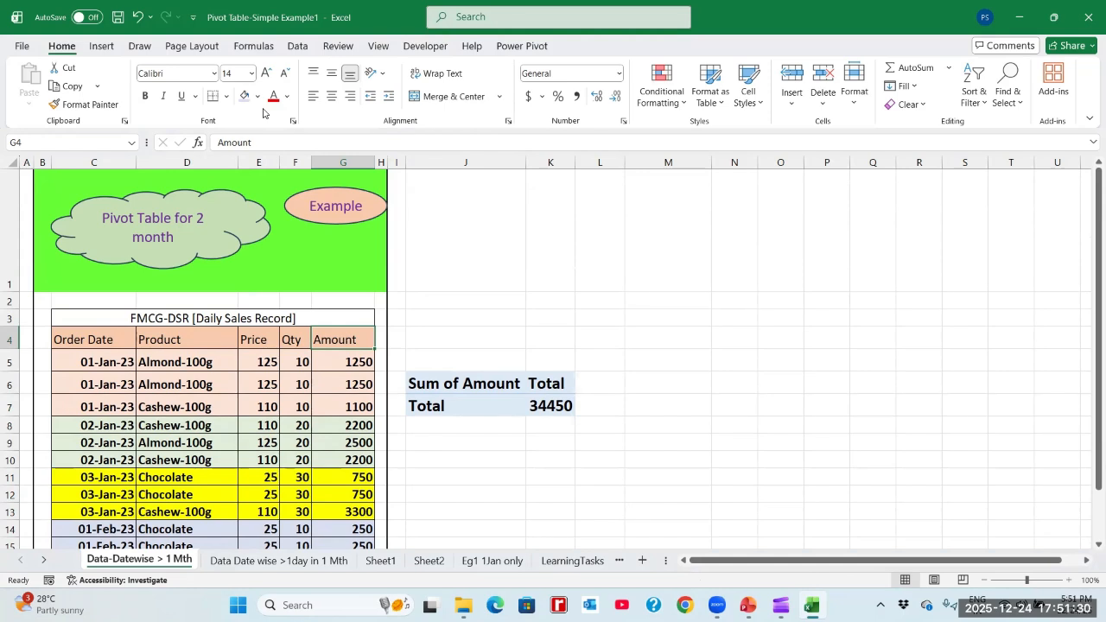
{"action": "key", "text": "Down"}
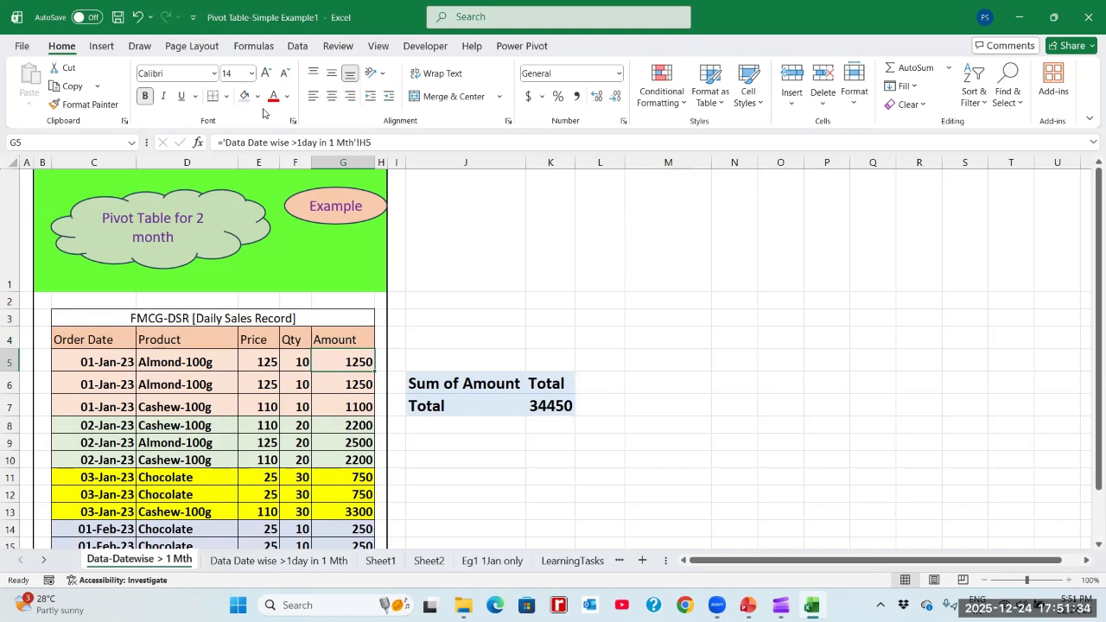
{"action": "key", "text": "Left"}
{"action": "key", "text": "Left"}
{"action": "key", "text": "Left"}
{"action": "key", "text": "Left"}
{"action": "key", "text": "Left"}
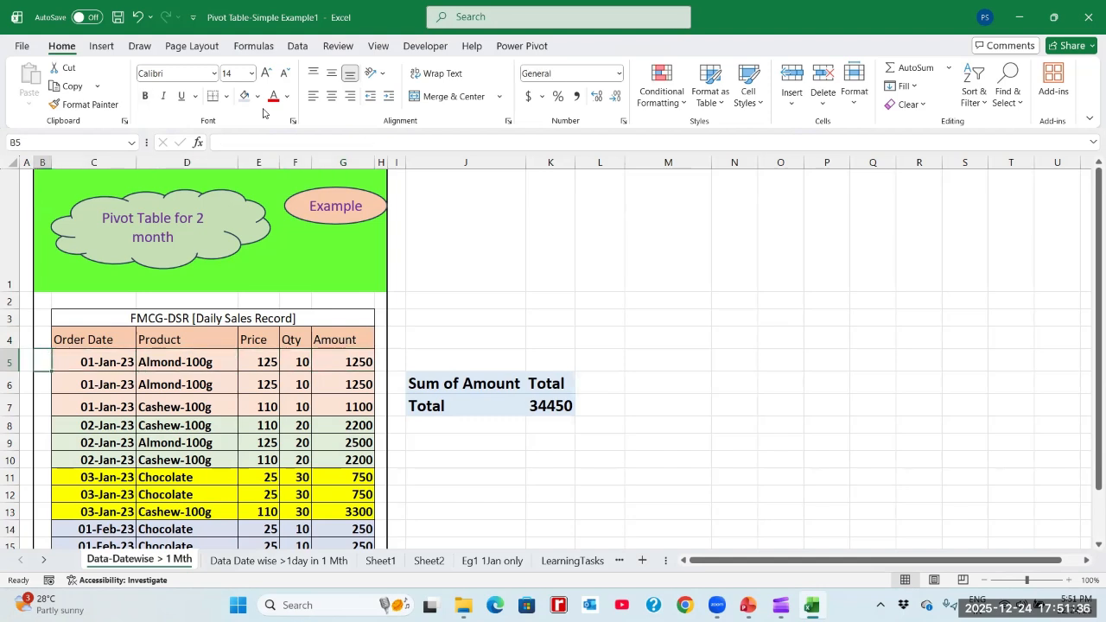
{"action": "key", "text": "Right"}
{"action": "key", "text": "Up"}
{"action": "key", "text": "shift+Right"}
{"action": "key", "text": "shift+Right"}
{"action": "key", "text": "shift+Right"}
{"action": "key", "text": "shift+Right"}
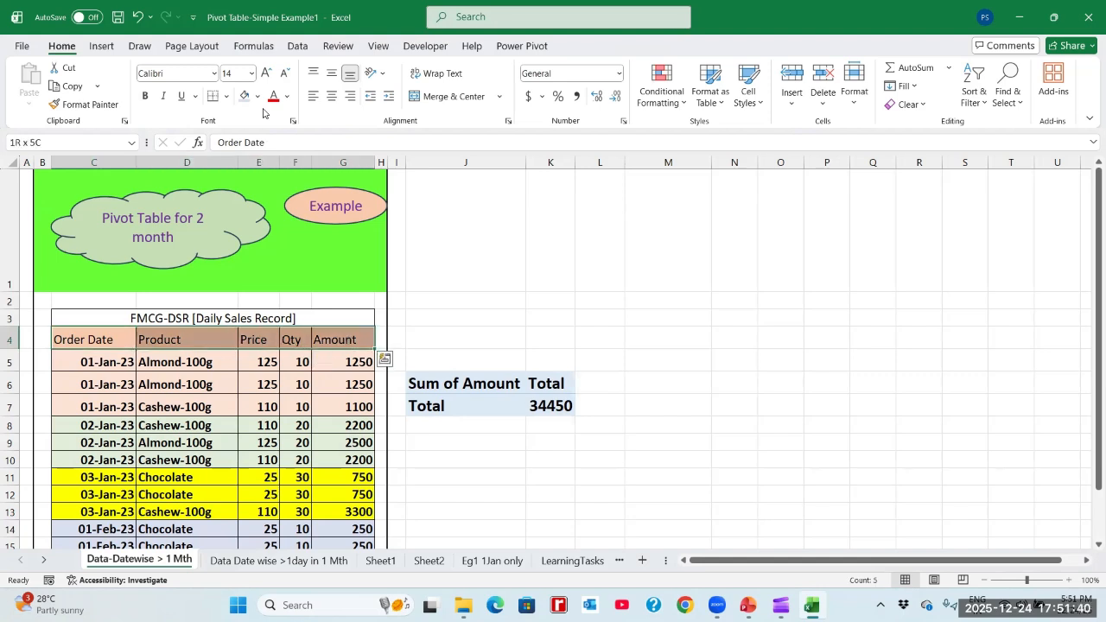
- Select the whole sales table from the Order Date header down to the last 02-Feb-23 record, C4:G22
{"action": "key", "text": "Down"}
{"action": "key", "text": "Up"}
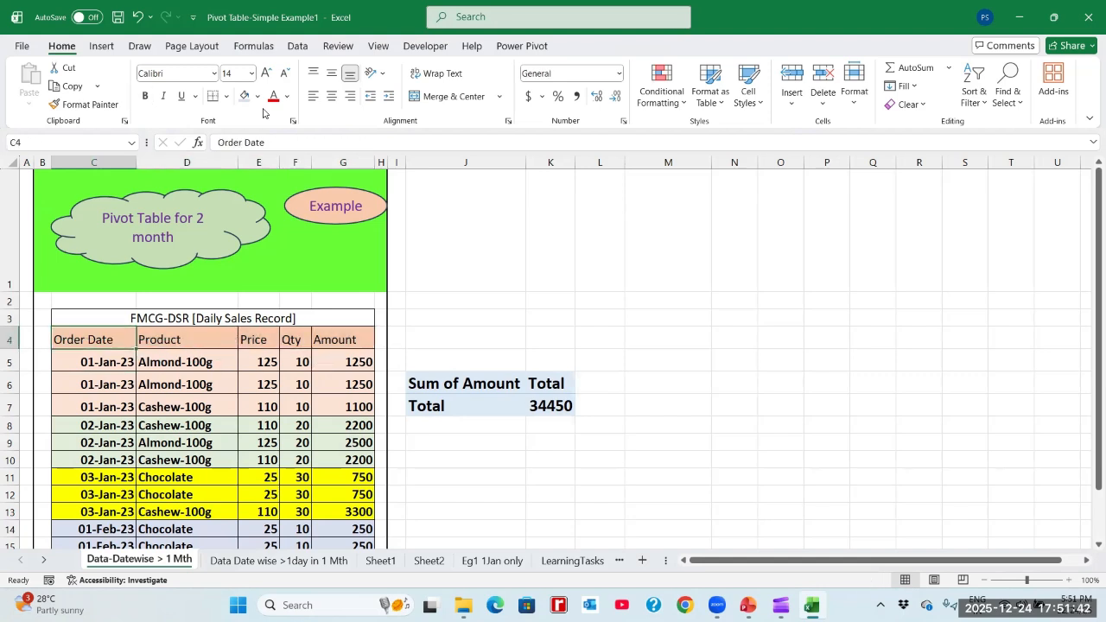
{"action": "key", "text": "shift+Right"}
{"action": "key", "text": "shift+Right"}
{"action": "key", "text": "shift+Right"}
{"action": "key", "text": "shift+Right"}
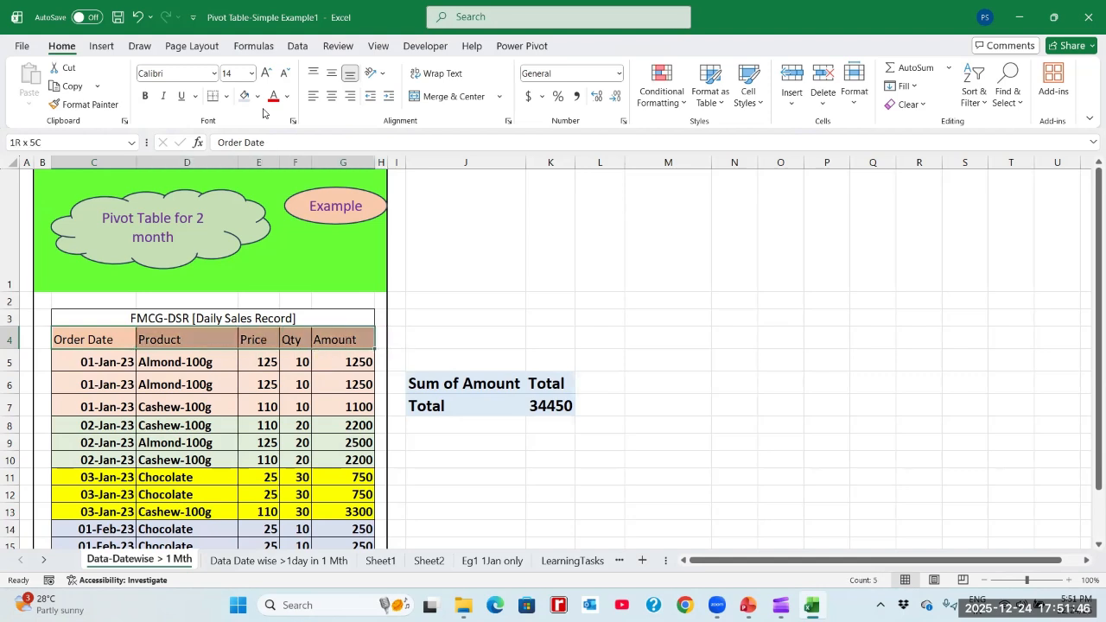
{"action": "key", "text": "shift+Down"}
{"action": "key", "text": "shift+Down"}
{"action": "key", "text": "shift+Down"}
{"action": "key", "text": "shift+Down"}
{"action": "key", "text": "shift+Down"}
{"action": "key", "text": "shift+Down"}
{"action": "key", "text": "shift+Down"}
{"action": "key", "text": "shift+Down"}
{"action": "key", "text": "shift+Down"}
{"action": "key", "text": "shift+Down"}
{"action": "key", "text": "shift+Down"}
{"action": "key", "text": "shift+Down"}
{"action": "key", "text": "shift+Down"}
{"action": "key", "text": "shift+Down"}
{"action": "key", "text": "shift+Down"}
{"action": "key", "text": "shift+Down"}
{"action": "key", "text": "shift+Down"}
{"action": "key", "text": "shift+Down"}
{"action": "key", "text": "shift+Down"}
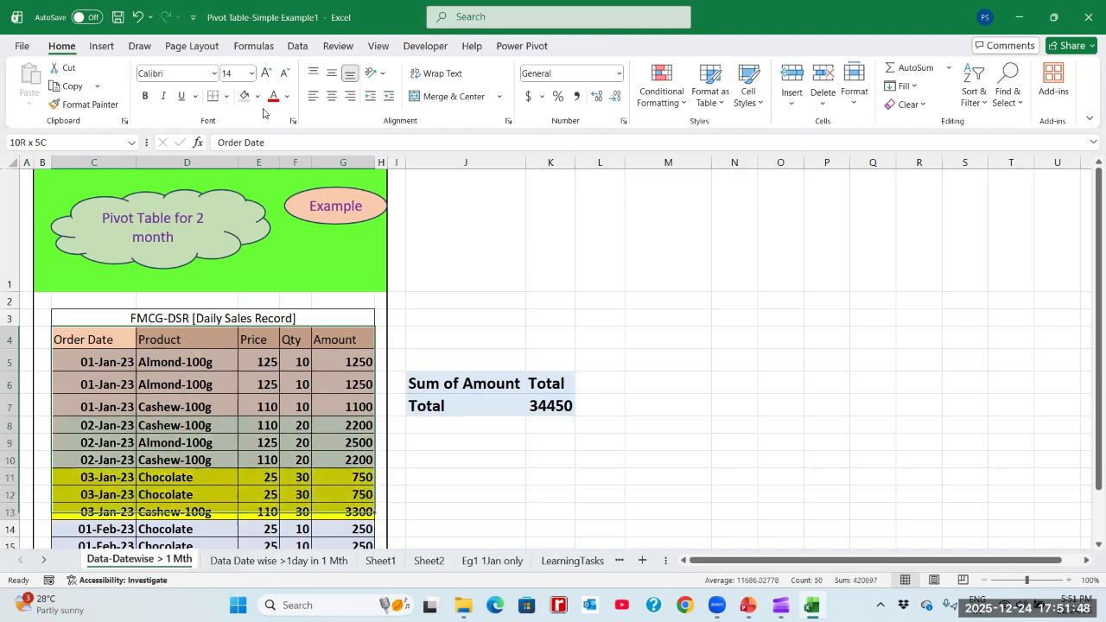
{"action": "key", "text": "shift+Up"}
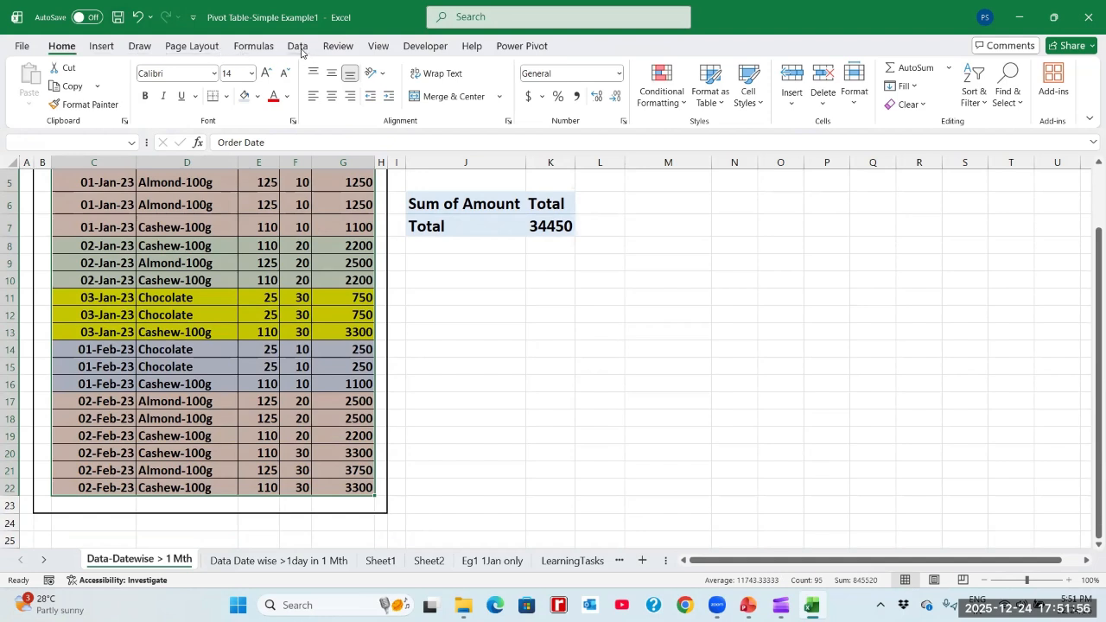
{"action": "left_click", "coordinate": [298, 48]}
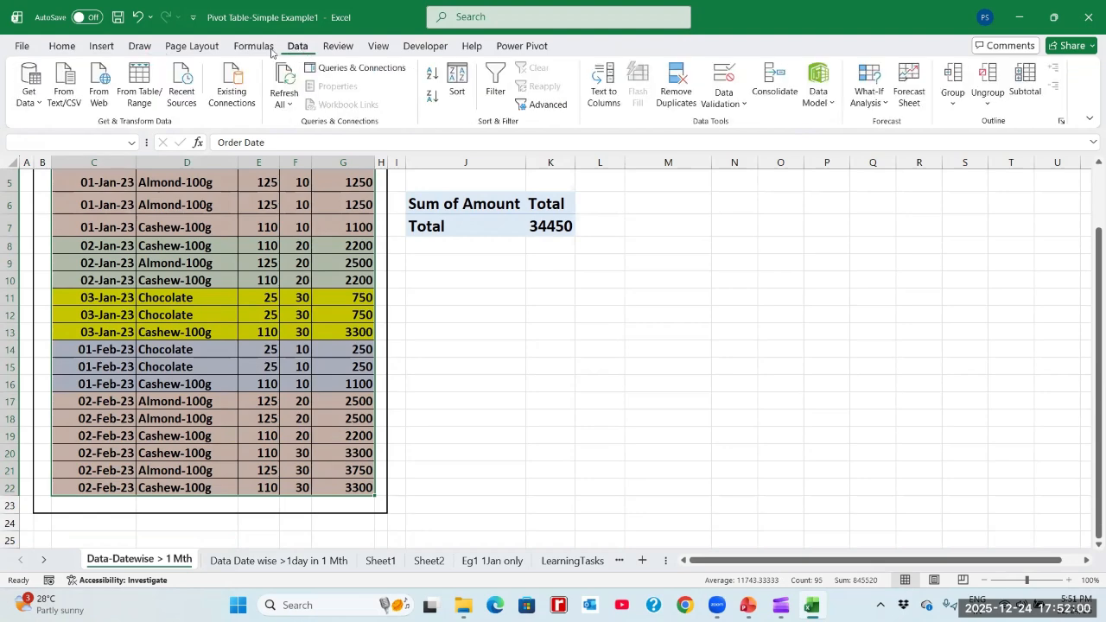
{"action": "left_click", "coordinate": [101, 48]}
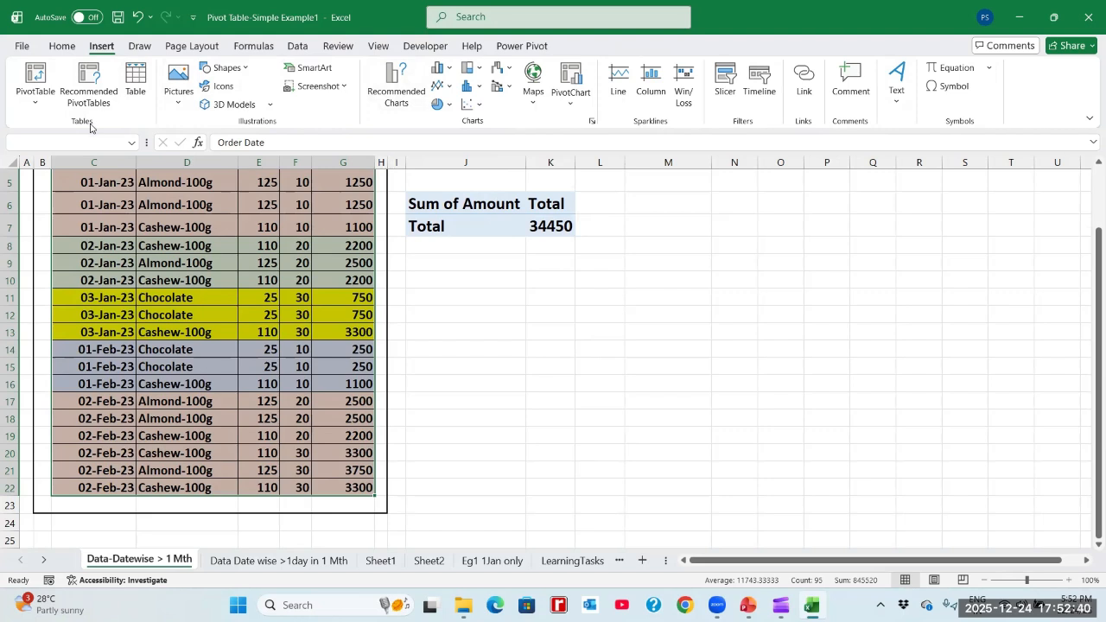
{"action": "left_click", "coordinate": [37, 106]}
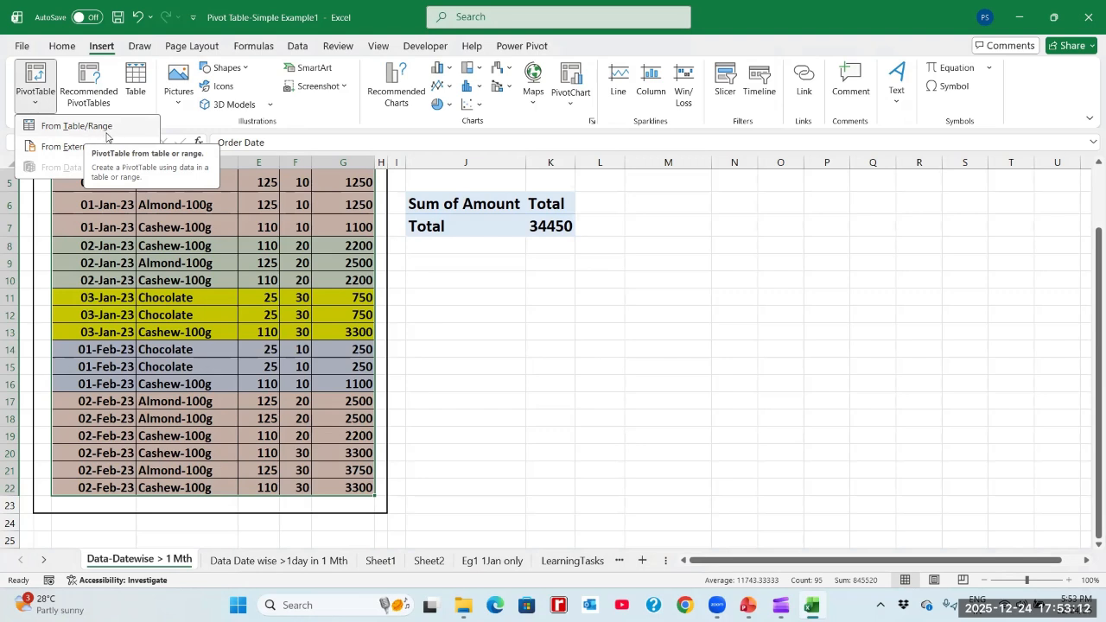
{"action": "left_click", "coordinate": [107, 133]}
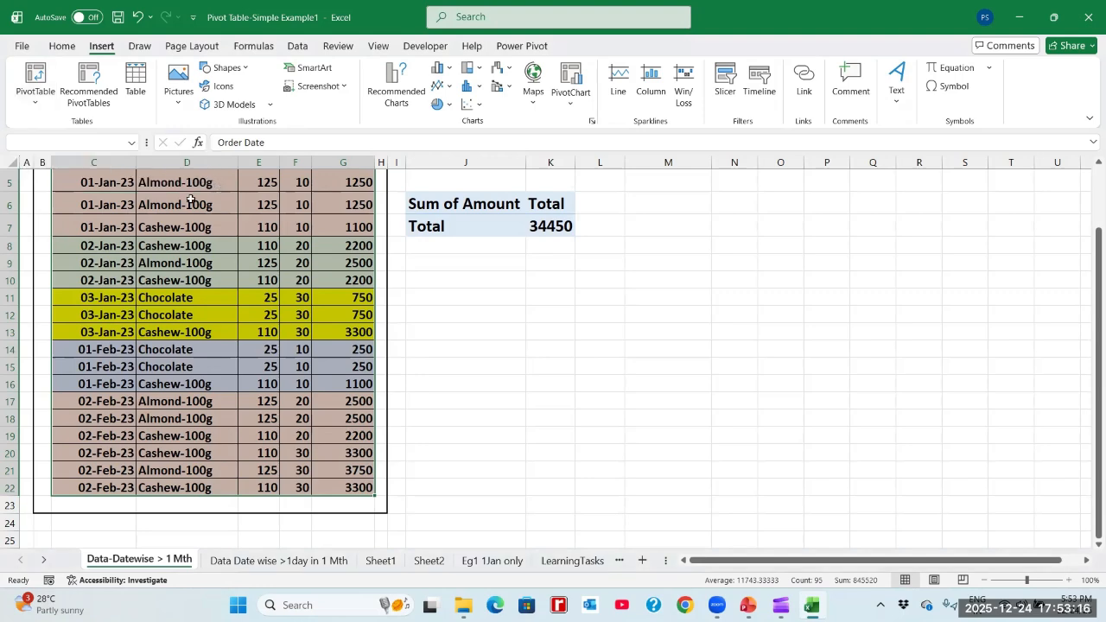
- Select the sales table's header row from Order Date to Amount, C4:G4
{"action": "scroll", "coordinate": [190, 200], "scroll_direction": "up", "scroll_amount": 1}
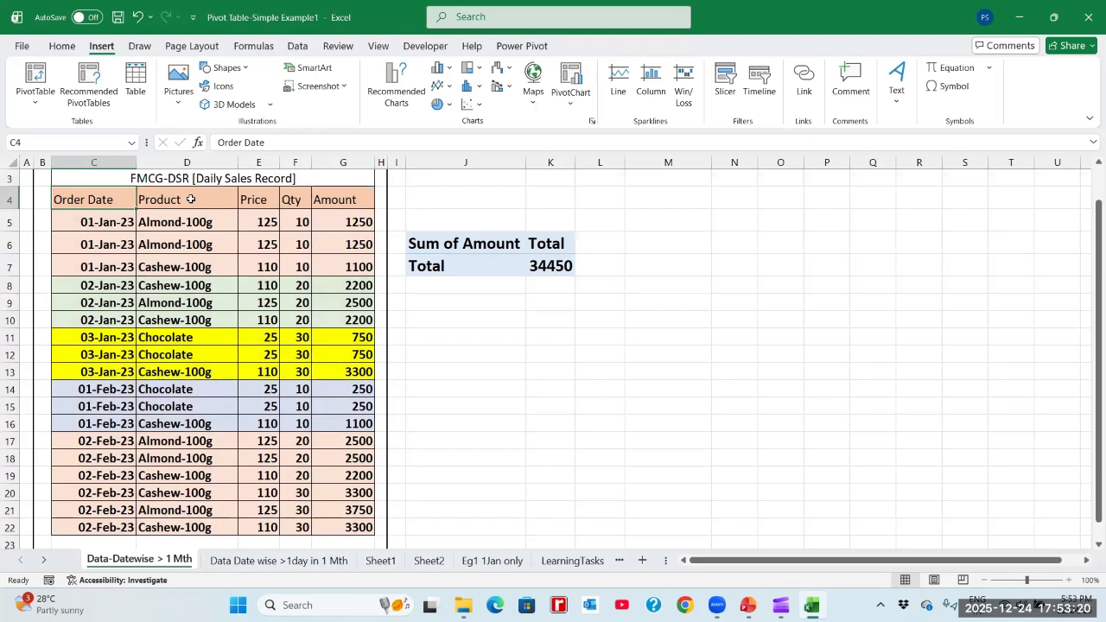
{"action": "left_click_drag", "start_coordinate": [190, 199], "coordinate": [290, 220]}
{"action": "key", "text": "shift+Right"}
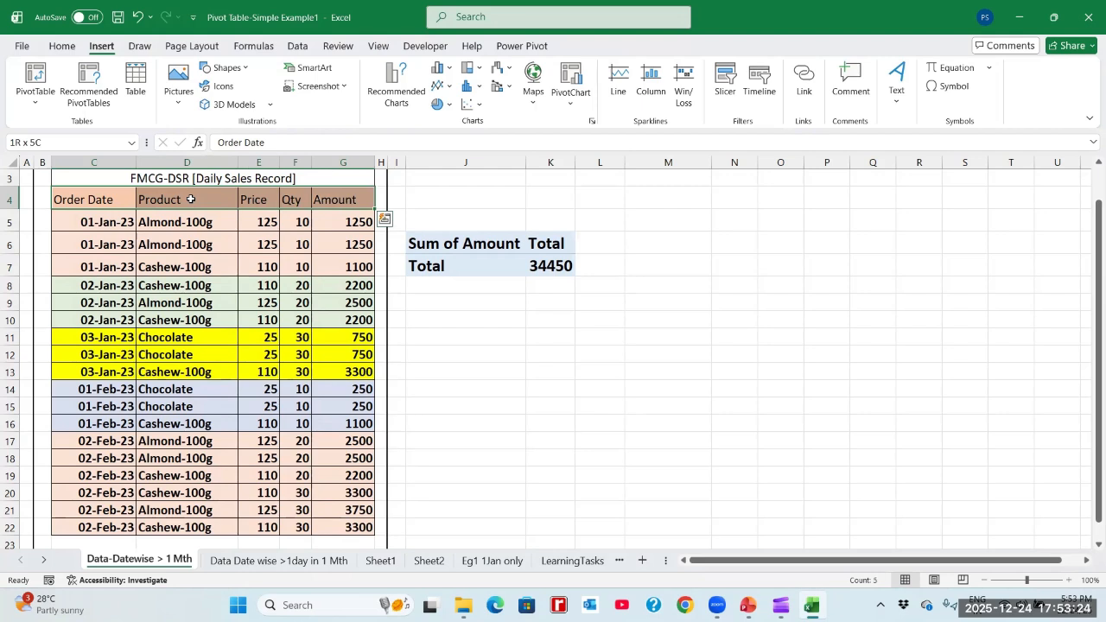
{"action": "key", "text": "shift+Left"}
{"action": "key", "text": "shift+Left"}
{"action": "key", "text": "shift+Left"}
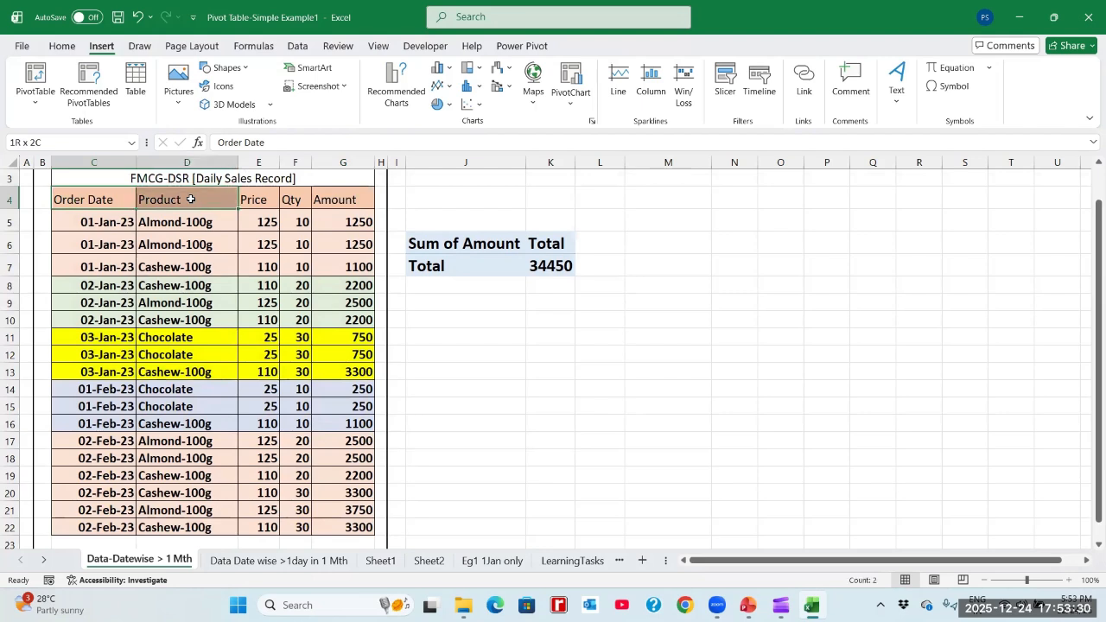
{"action": "key", "text": "shift+Right"}
{"action": "key", "text": "shift+Right"}
{"action": "key", "text": "shift+Right"}
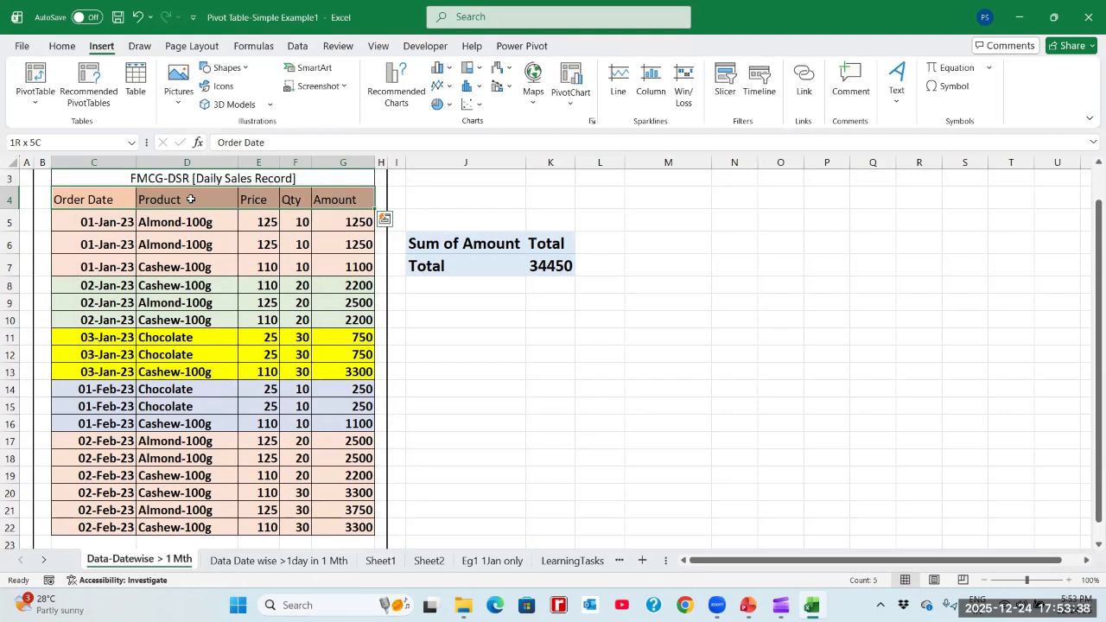
- Extend the header selection down through the last 02-Feb-23 record to cover C4:G22
{"action": "key", "text": "shift+Down"}
{"action": "key", "text": "shift+Down"}
{"action": "key", "text": "shift+Down"}
{"action": "key", "text": "shift+Down"}
{"action": "key", "text": "shift+Down"}
{"action": "key", "text": "shift+Down"}
{"action": "key", "text": "shift+Down"}
{"action": "key", "text": "shift+Down"}
{"action": "key", "text": "shift+Down"}
{"action": "key", "text": "shift+Down"}
{"action": "key", "text": "shift+Down"}
{"action": "key", "text": "shift+Down"}
{"action": "key", "text": "shift+Down"}
{"action": "key", "text": "shift+Down"}
{"action": "key", "text": "shift+Down"}
{"action": "key", "text": "shift+Down"}
{"action": "key", "text": "shift+Down"}
{"action": "key", "text": "shift+Down"}
{"action": "key", "text": "shift+Down"}
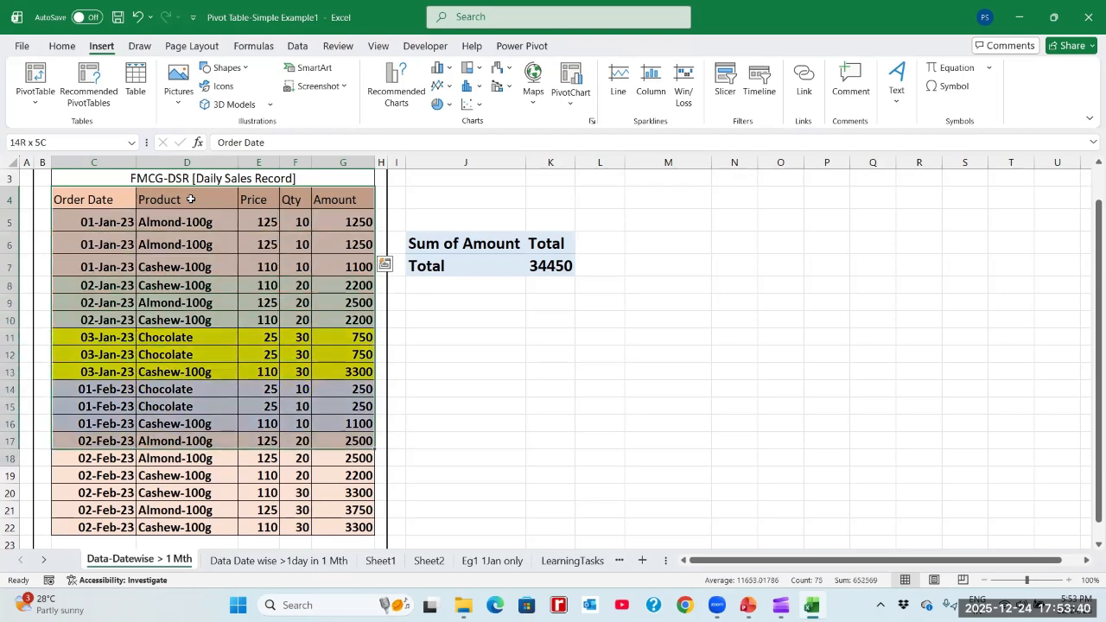
{"action": "key", "text": "shift+Down"}
{"action": "key", "text": "shift+Up"}
{"action": "key", "text": "shift+Up"}
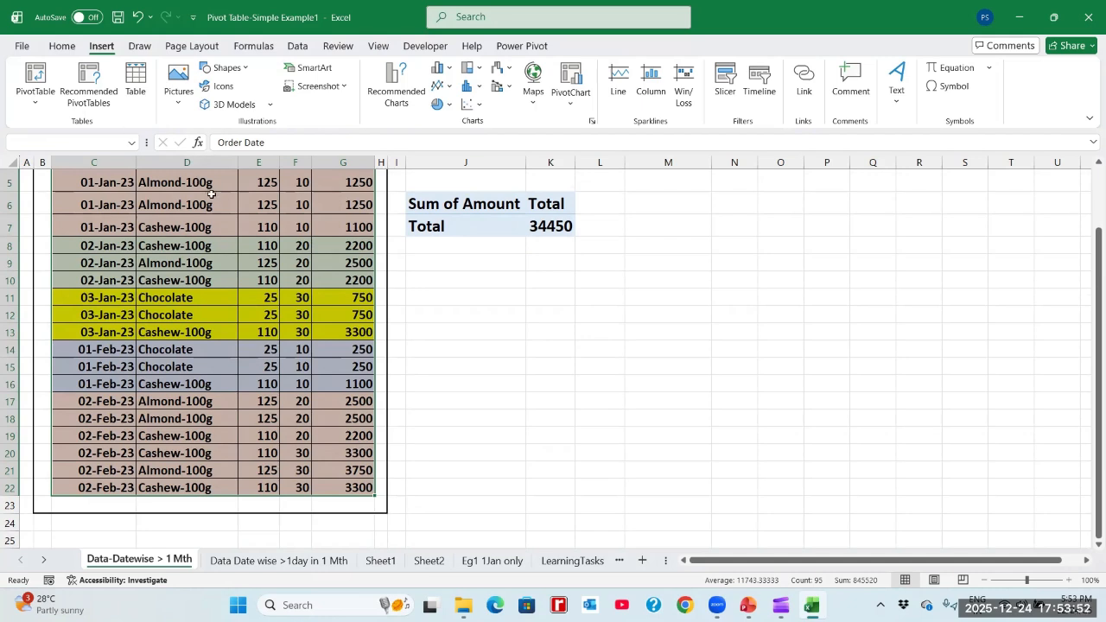
- Examine the source range and placement options for a pivot table from the selected range, and close them without creating it
{"action": "left_click", "coordinate": [34, 102]}
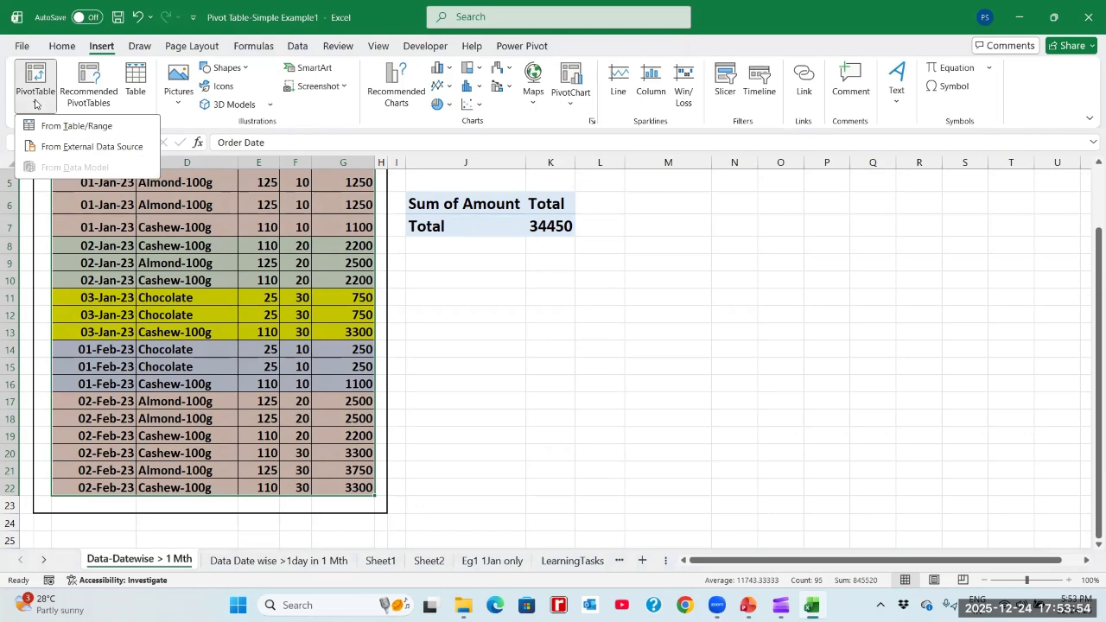
{"action": "left_click", "coordinate": [90, 128]}
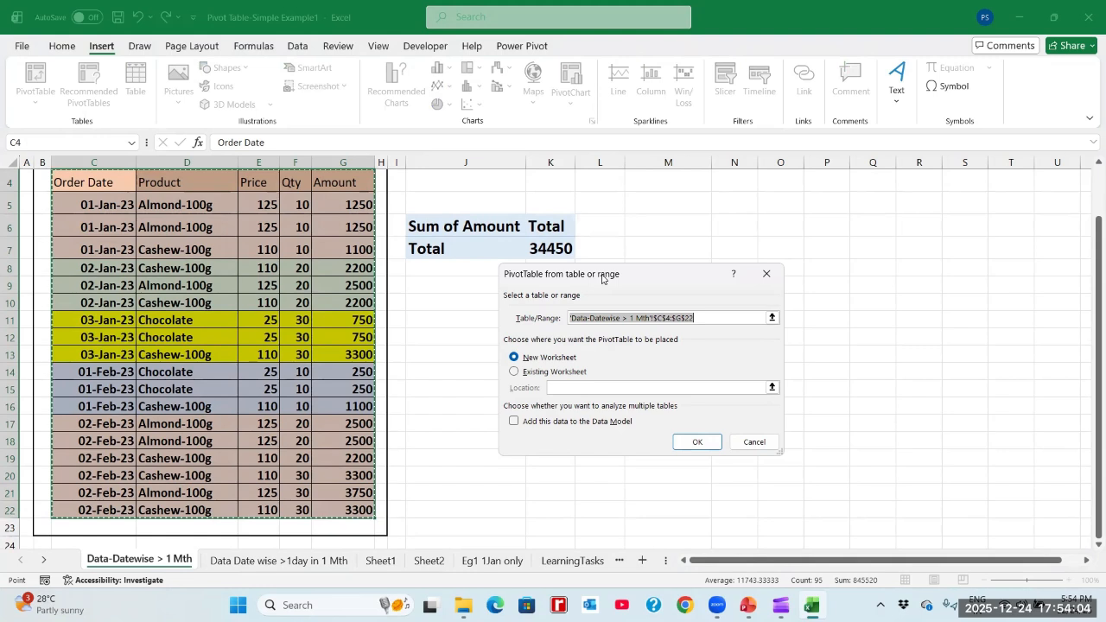
{"action": "left_click_drag", "start_coordinate": [602, 277], "coordinate": [677, 222]}
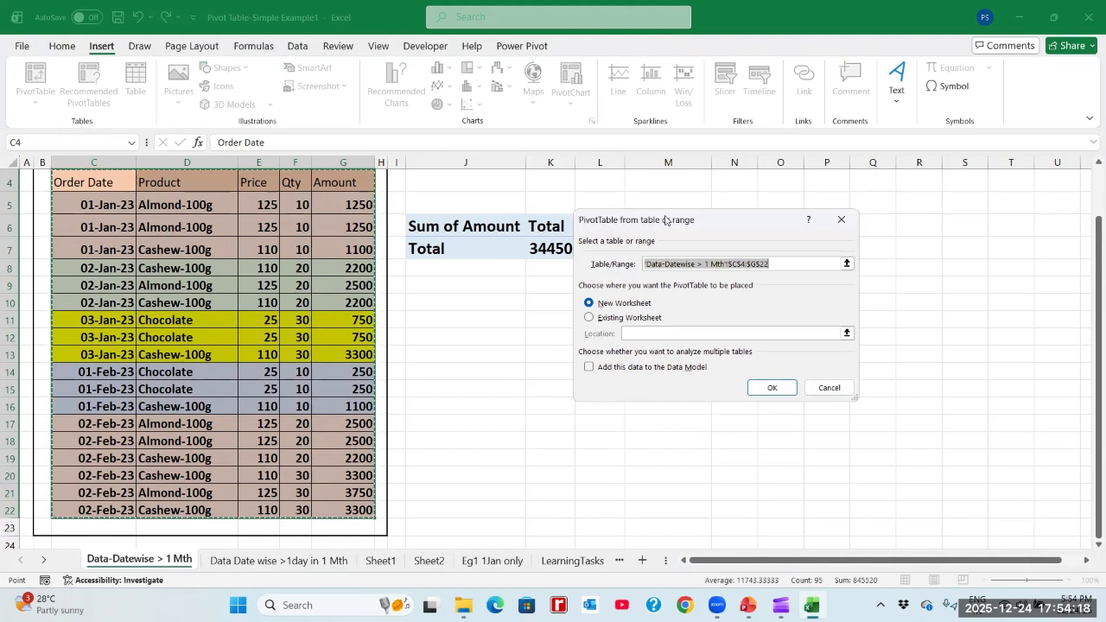
{"action": "left_click_drag", "start_coordinate": [666, 217], "coordinate": [677, 196]}
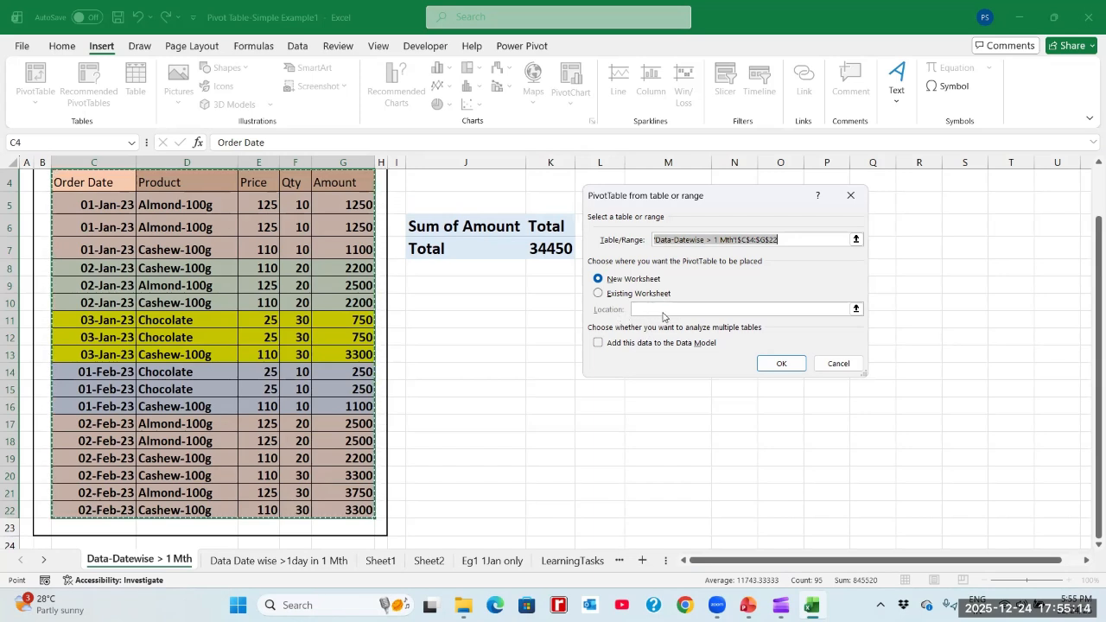
{"action": "left_click", "coordinate": [599, 294]}
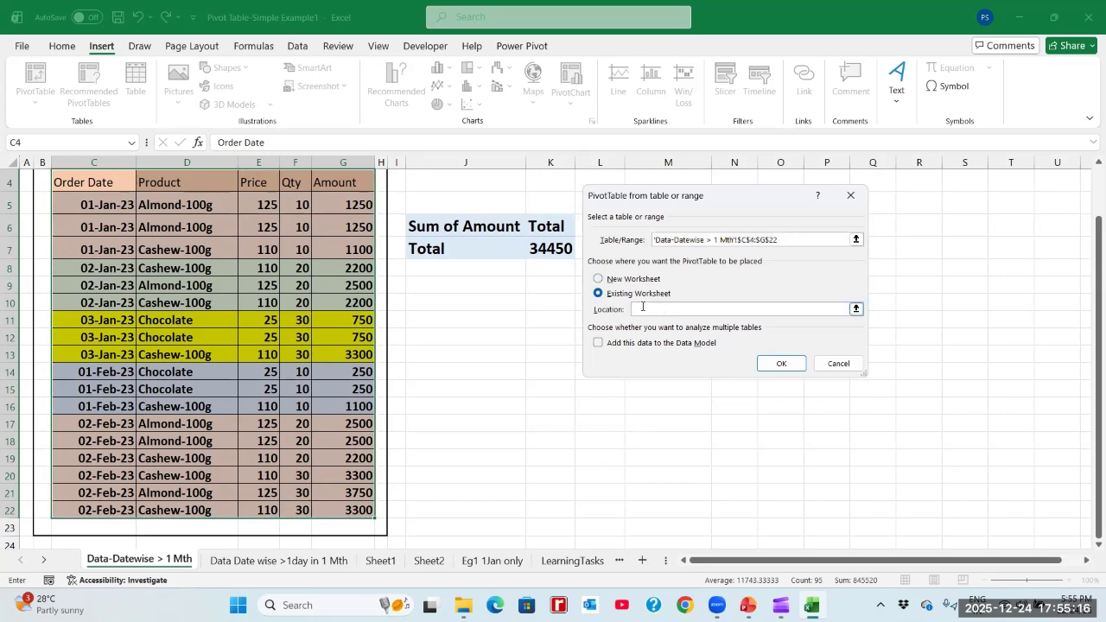
{"action": "left_click", "coordinate": [599, 279]}
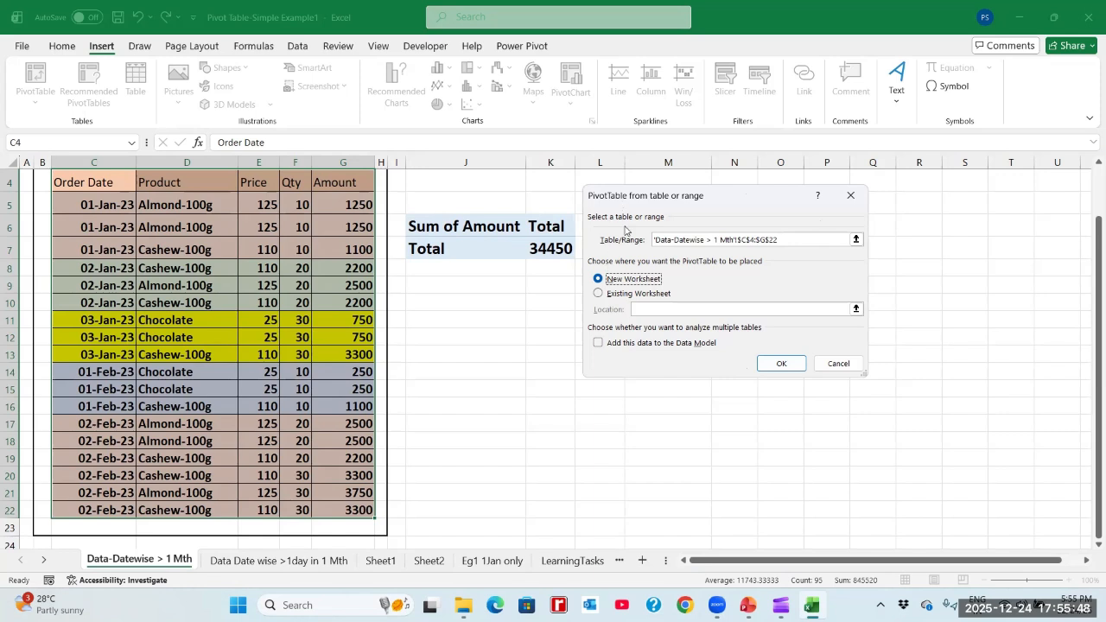
{"action": "left_click_drag", "start_coordinate": [624, 229], "coordinate": [658, 270]}
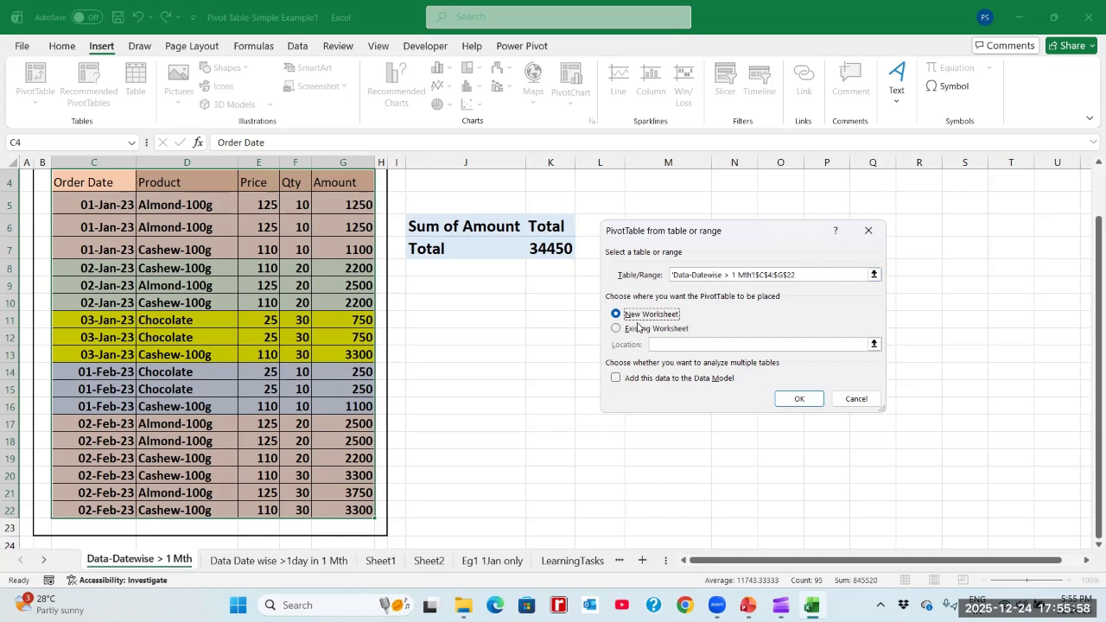
{"action": "left_click", "coordinate": [842, 397]}
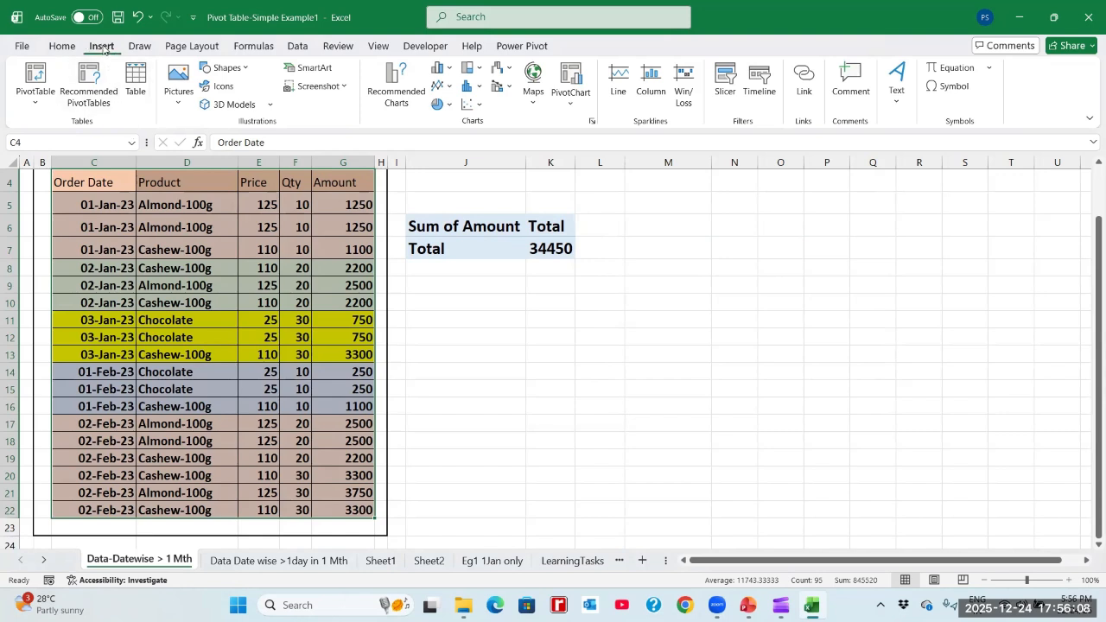
- Insert a pivot table from the range C4:G22 of the Data-Datewise > 1 Mth sheet on a new worksheet
{"action": "left_click", "coordinate": [36, 104]}
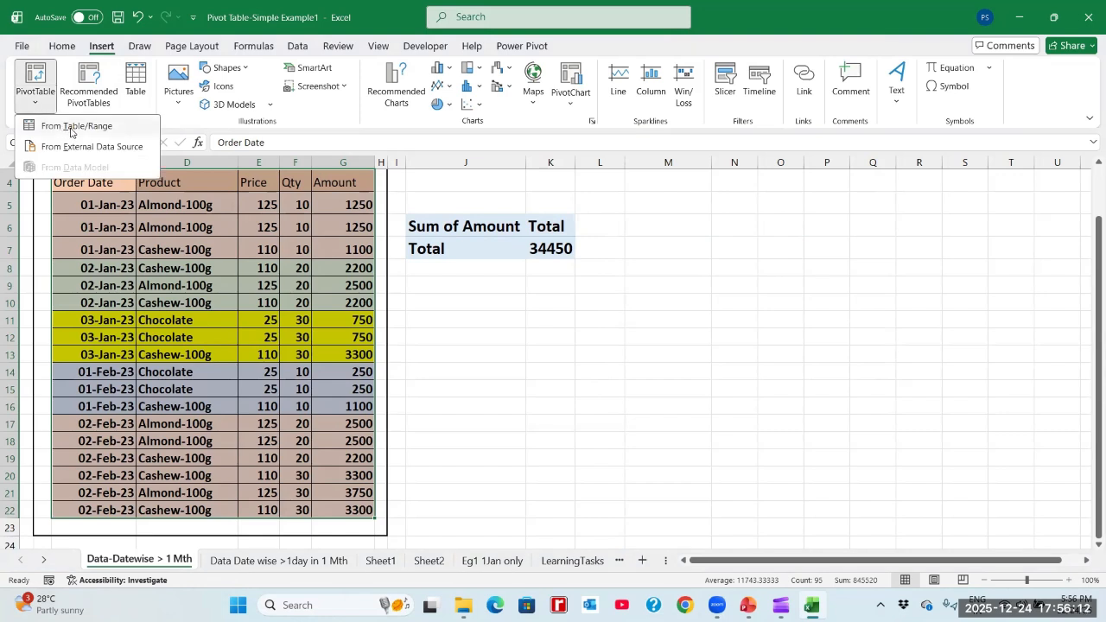
{"action": "left_click", "coordinate": [61, 127]}
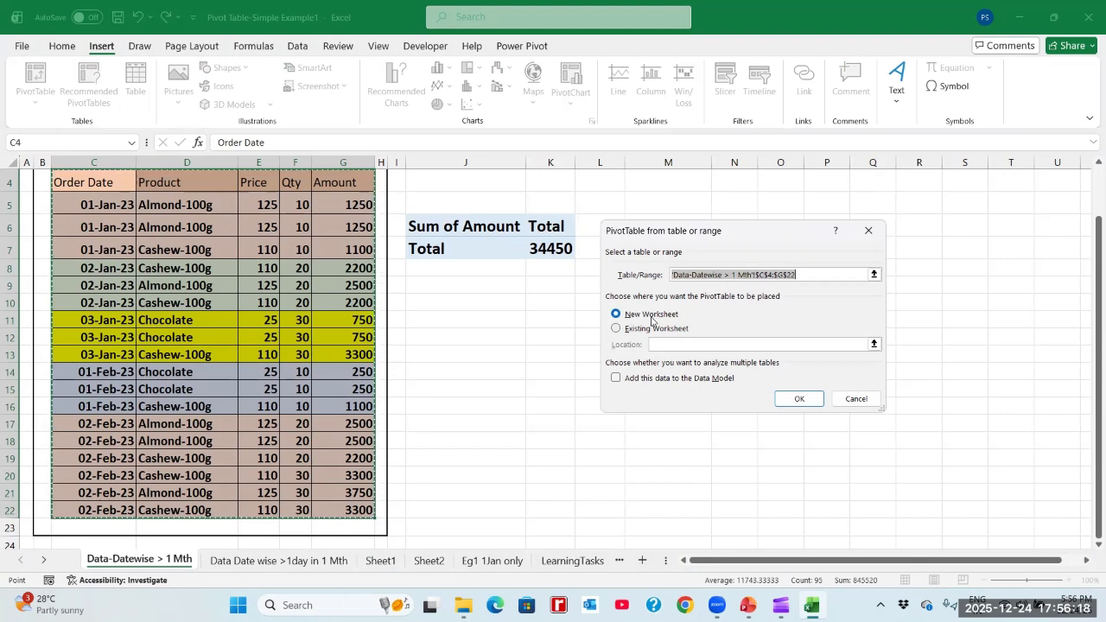
{"action": "left_click", "coordinate": [797, 398]}
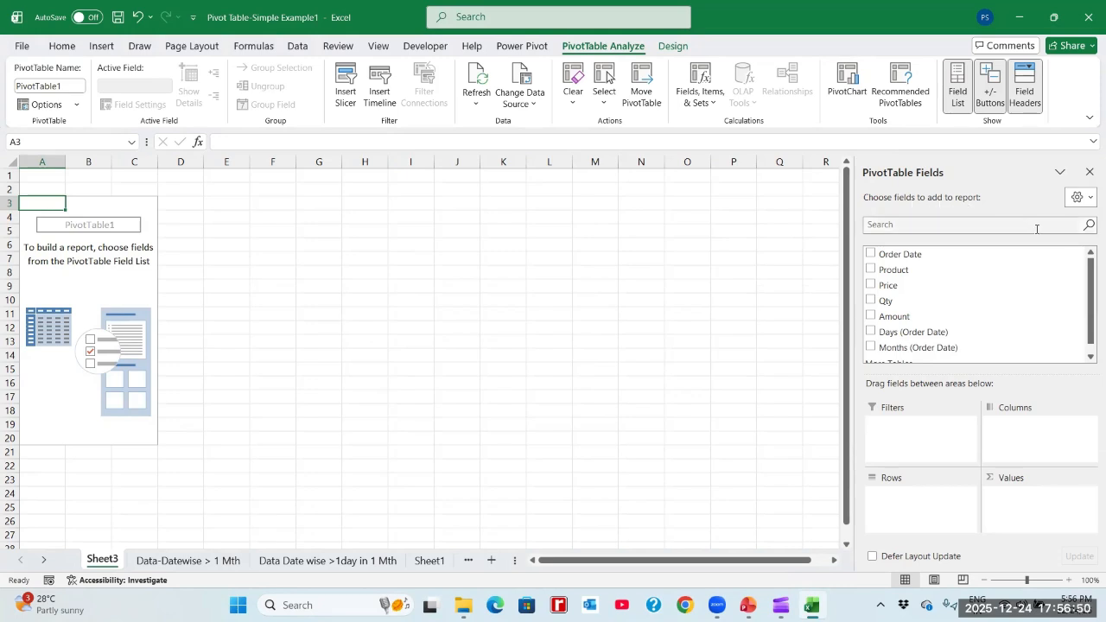
- Examine the pivot table's full field list and compare it with the column headers of the source sales table
{"action": "left_click", "coordinate": [1088, 199]}
{"action": "left_click", "coordinate": [1089, 202]}
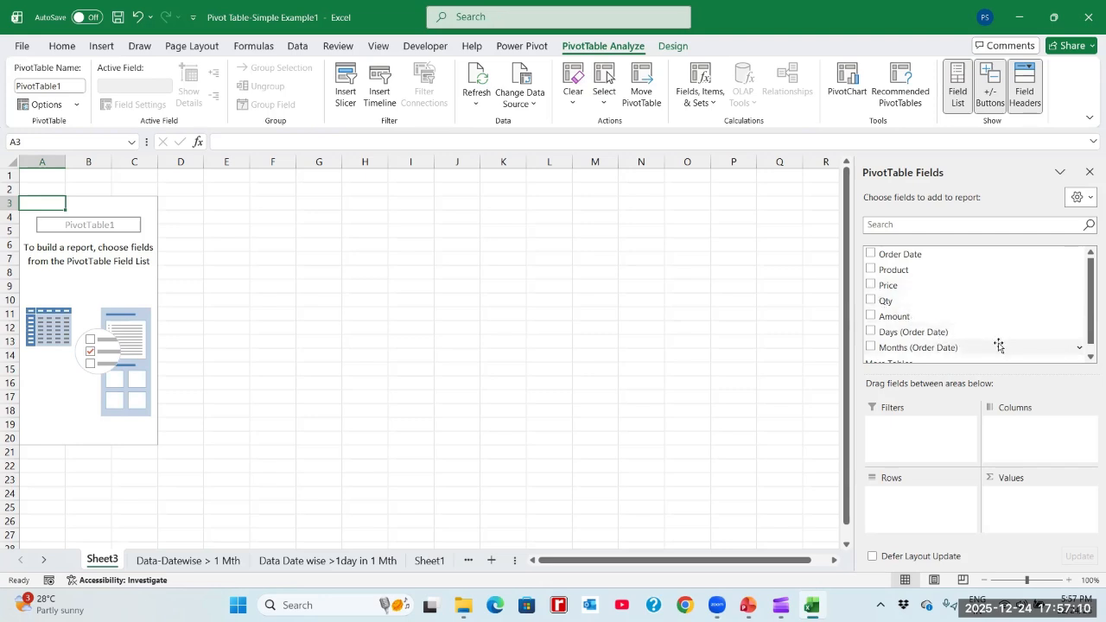
{"action": "left_click", "coordinate": [1089, 357]}
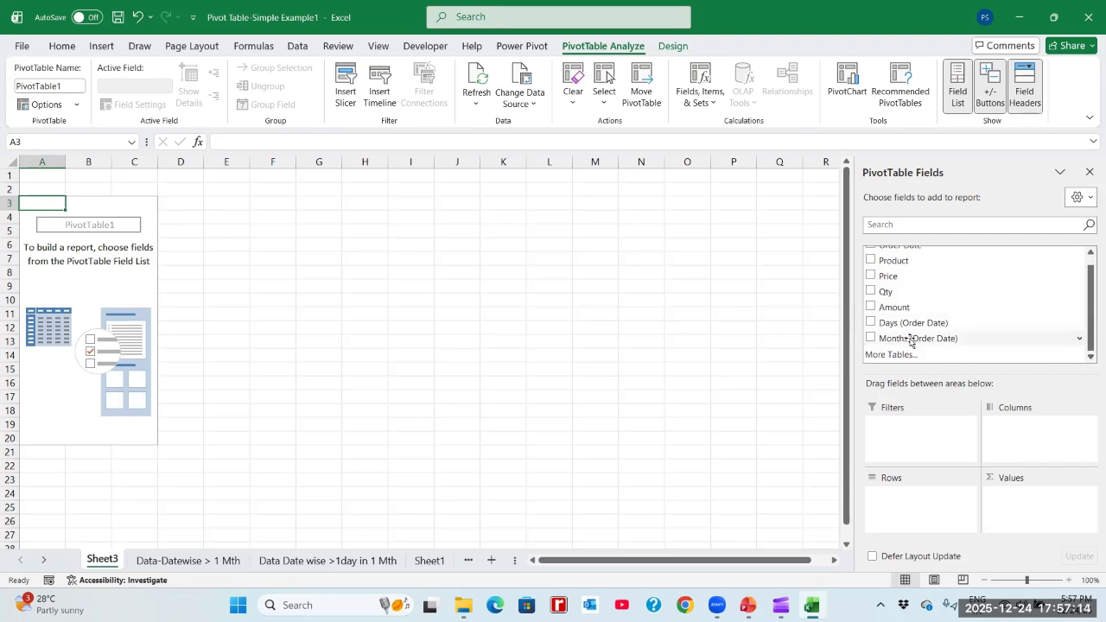
{"action": "left_click", "coordinate": [222, 561]}
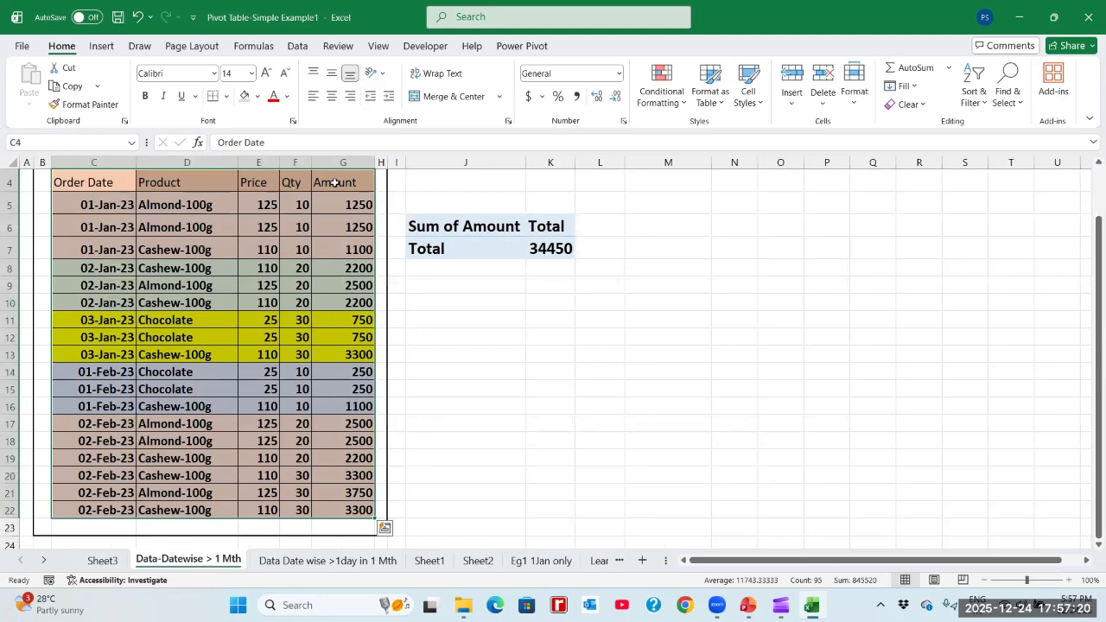
{"action": "left_click", "coordinate": [103, 559]}
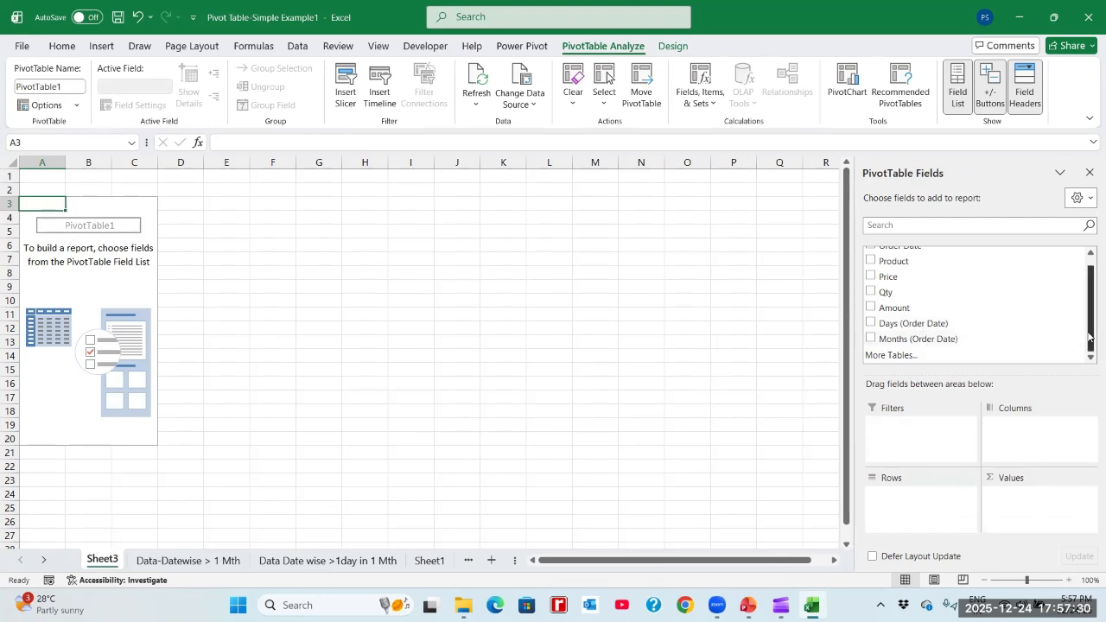
{"action": "left_click_drag", "start_coordinate": [1088, 308], "coordinate": [1087, 302]}
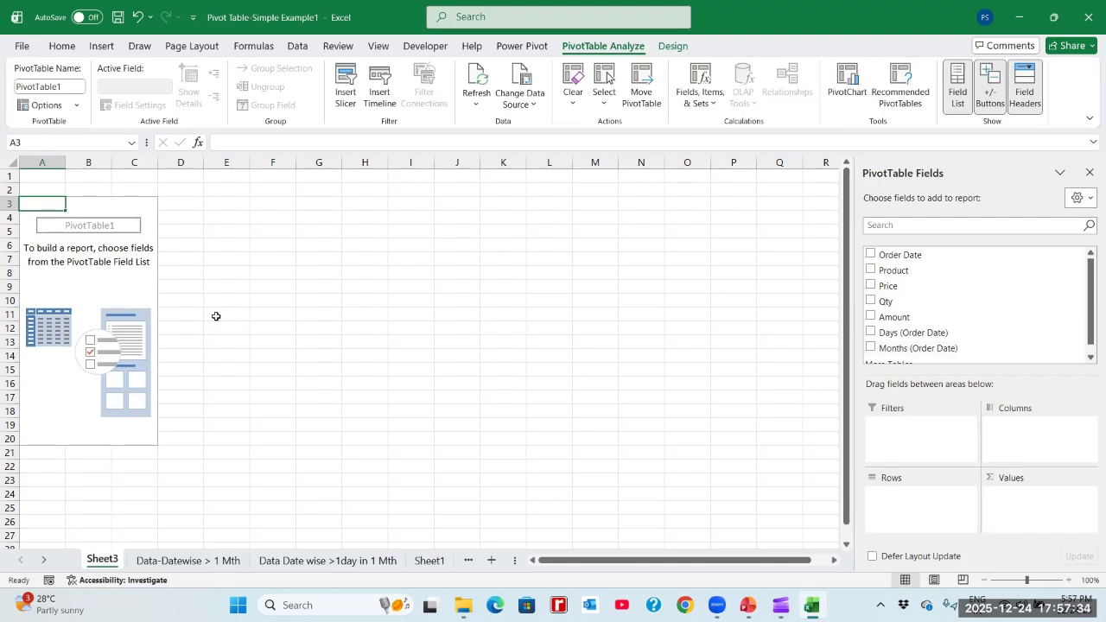
- Examine the extent of the empty pivot table's placeholder area by selecting A3:C20 on the new worksheet
{"action": "left_click", "coordinate": [91, 261]}
{"action": "left_click", "coordinate": [108, 225]}
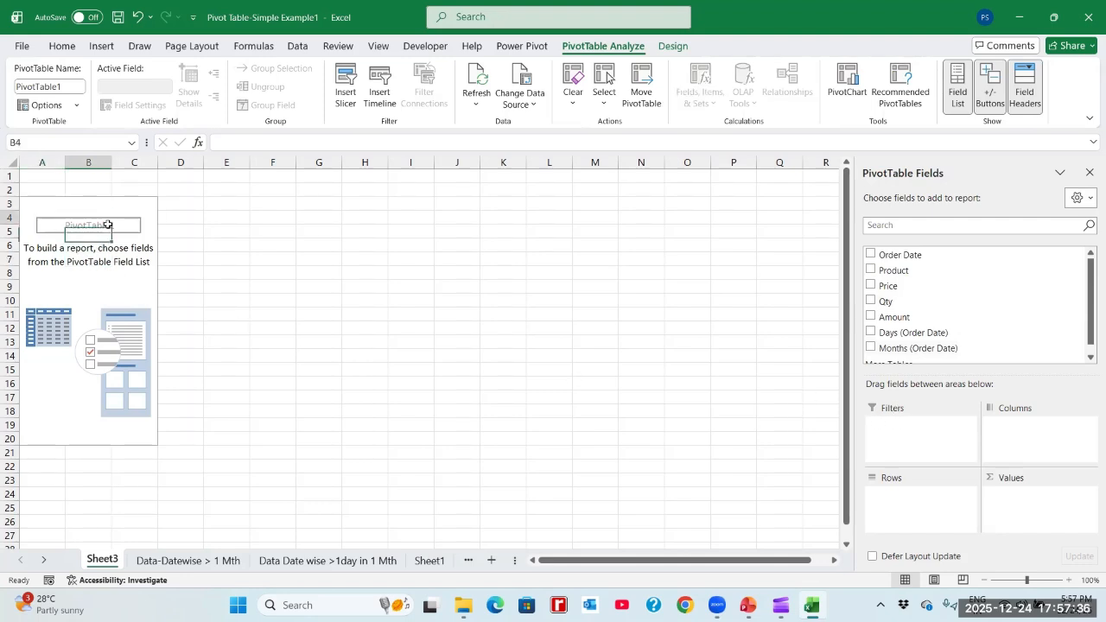
{"action": "left_click", "coordinate": [652, 151]}
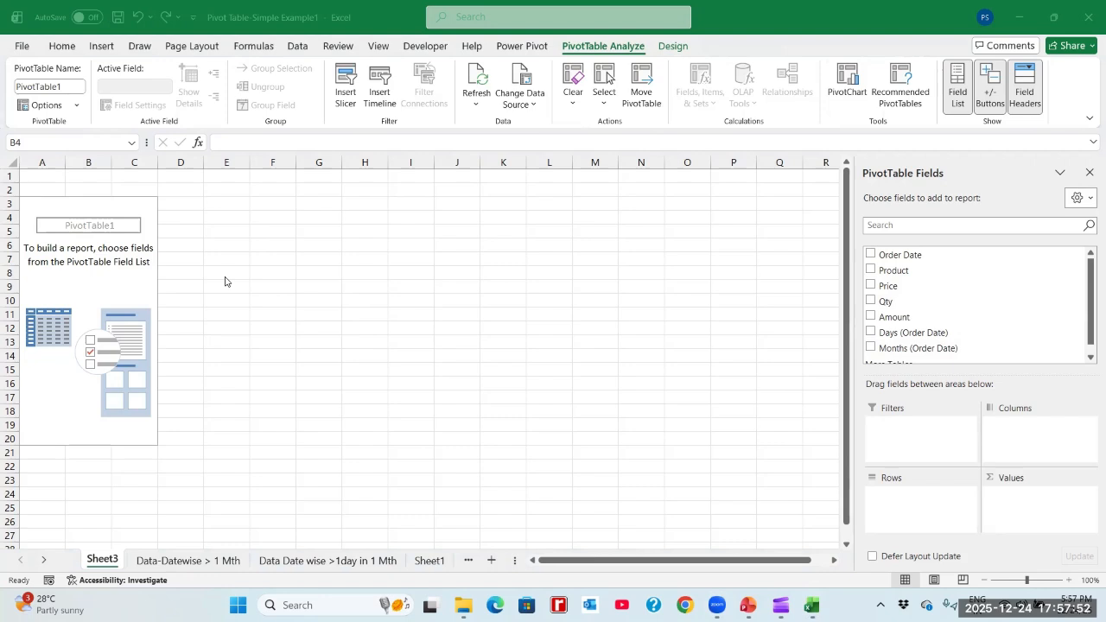
{"action": "left_click", "coordinate": [108, 201]}
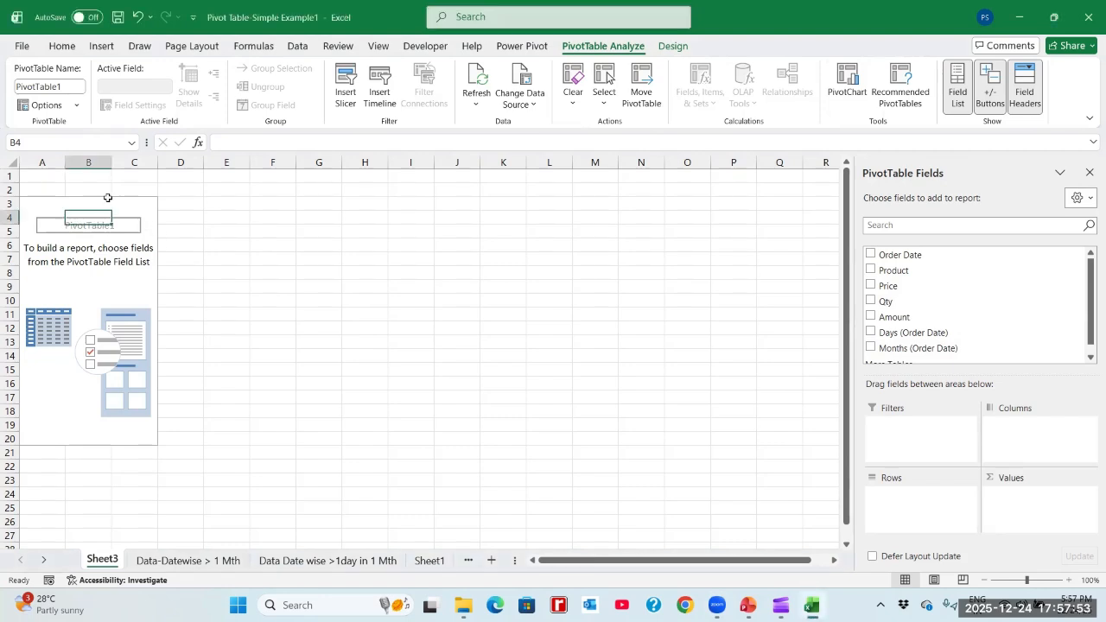
{"action": "left_click", "coordinate": [34, 201]}
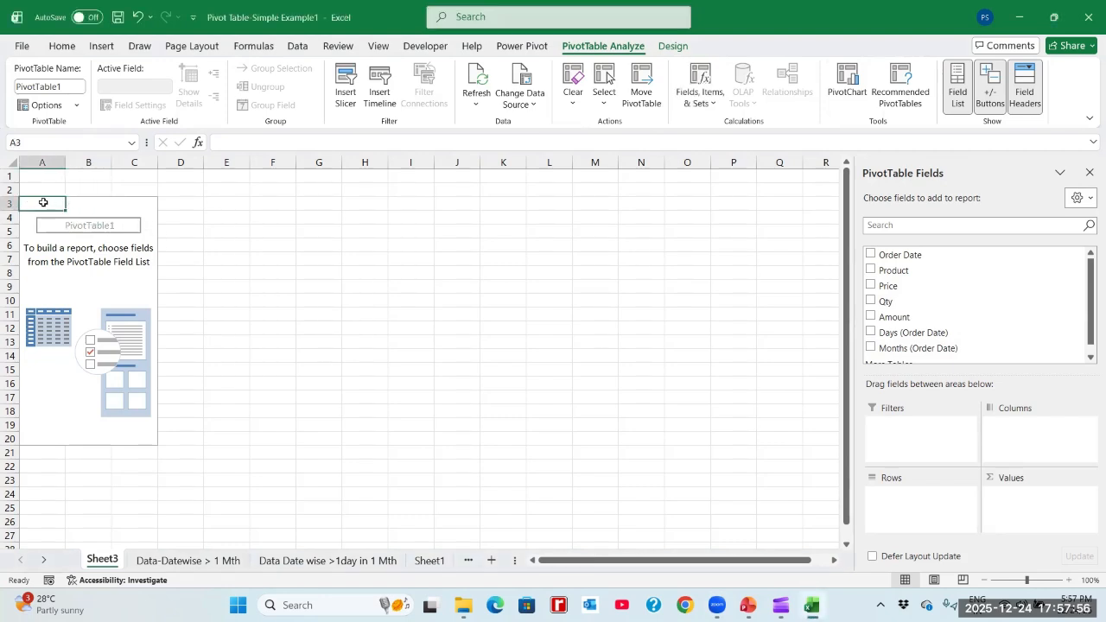
{"action": "left_click", "coordinate": [149, 440], "text": "shift"}
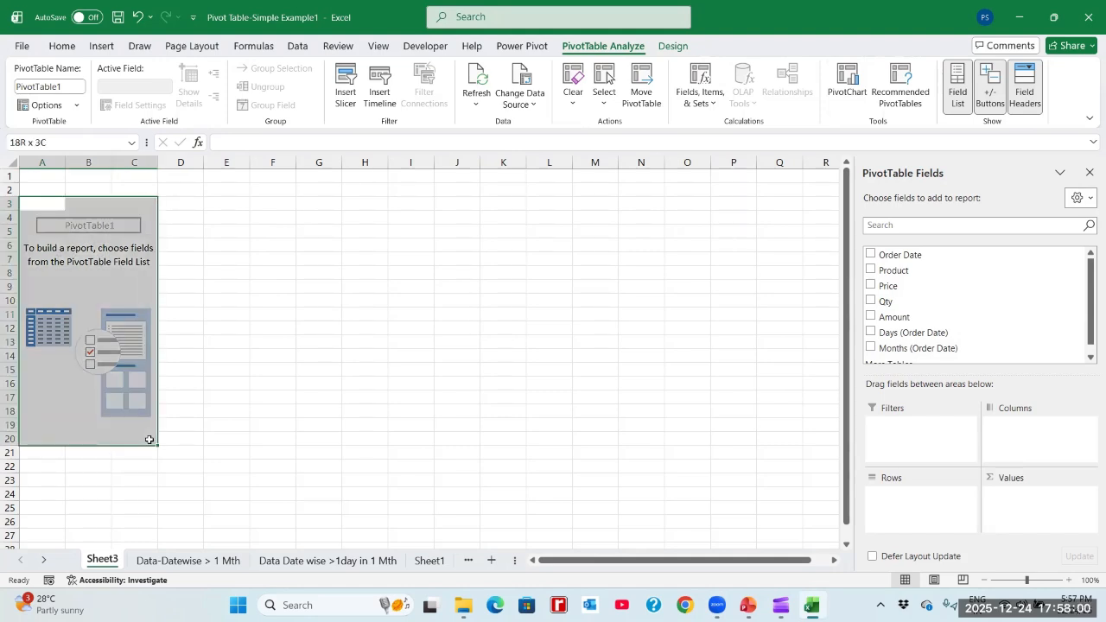
- Compare how the empty pivot table's placeholder and field list behave with a cell inside it selected versus F3 outside it
{"action": "left_click", "coordinate": [89, 424]}
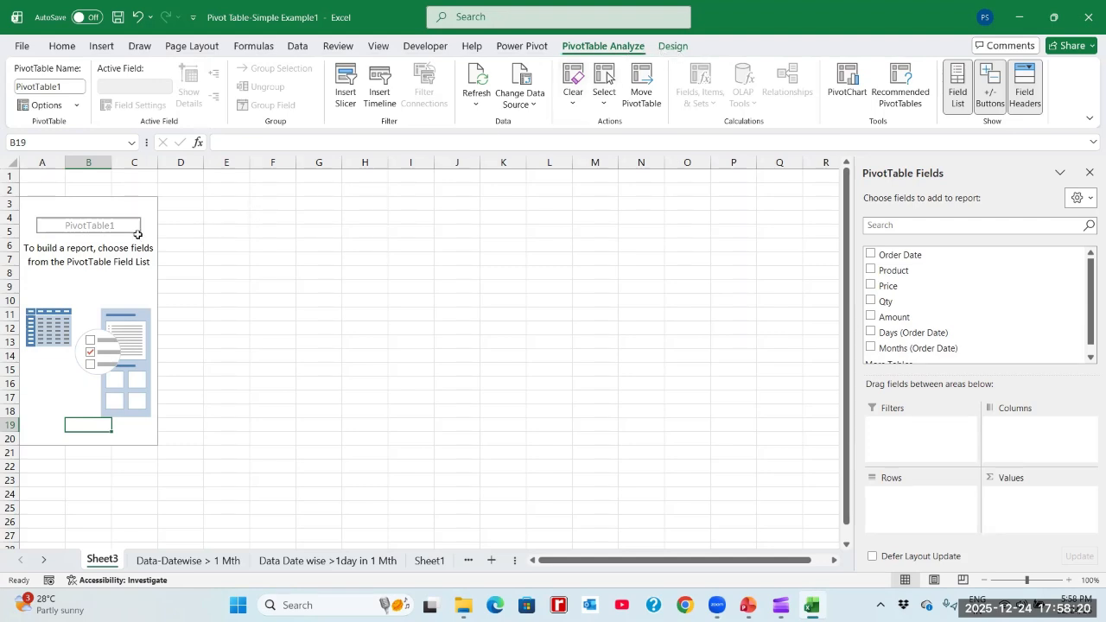
{"action": "left_click", "coordinate": [272, 204]}
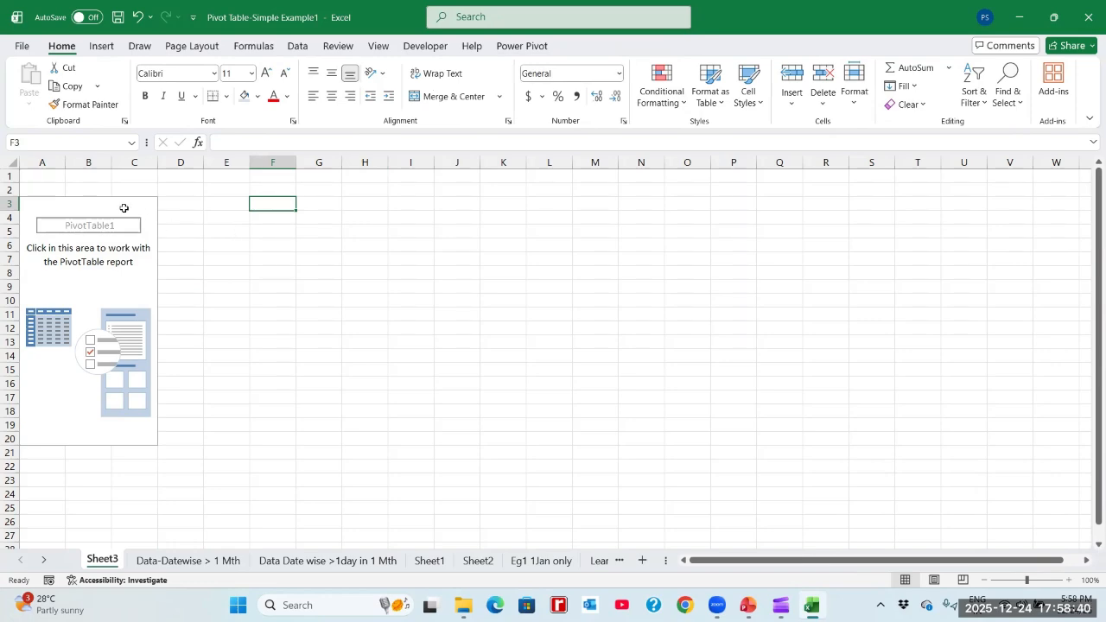
{"action": "left_click", "coordinate": [83, 272]}
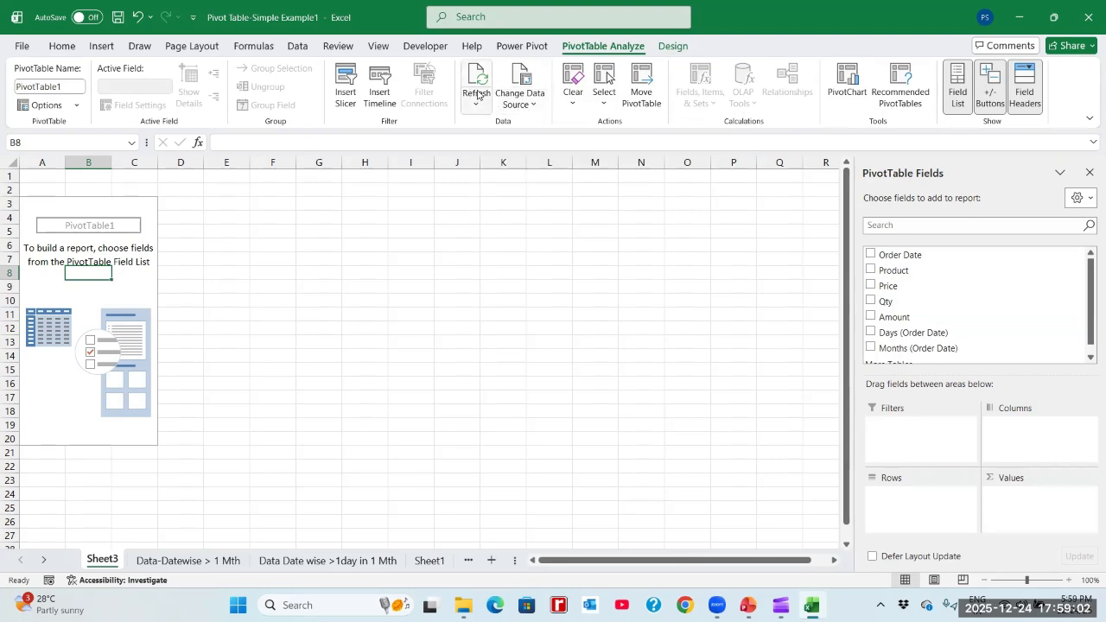
- Examine the source range in the pivot table's Change Data Source settings and close them without changing it
{"action": "left_click", "coordinate": [529, 112]}
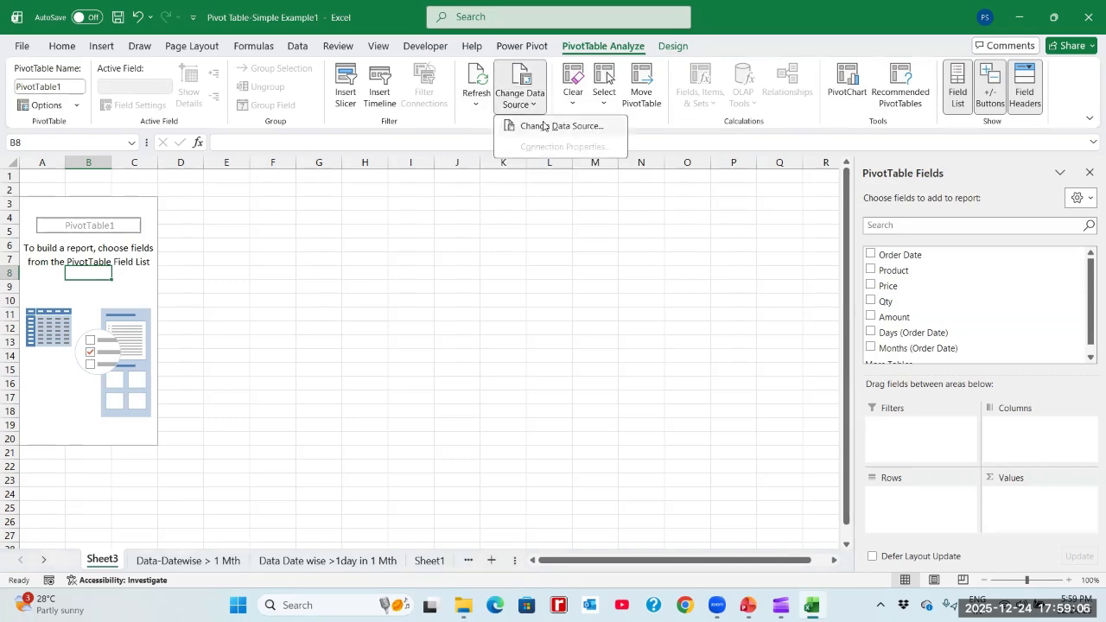
{"action": "left_click", "coordinate": [547, 128]}
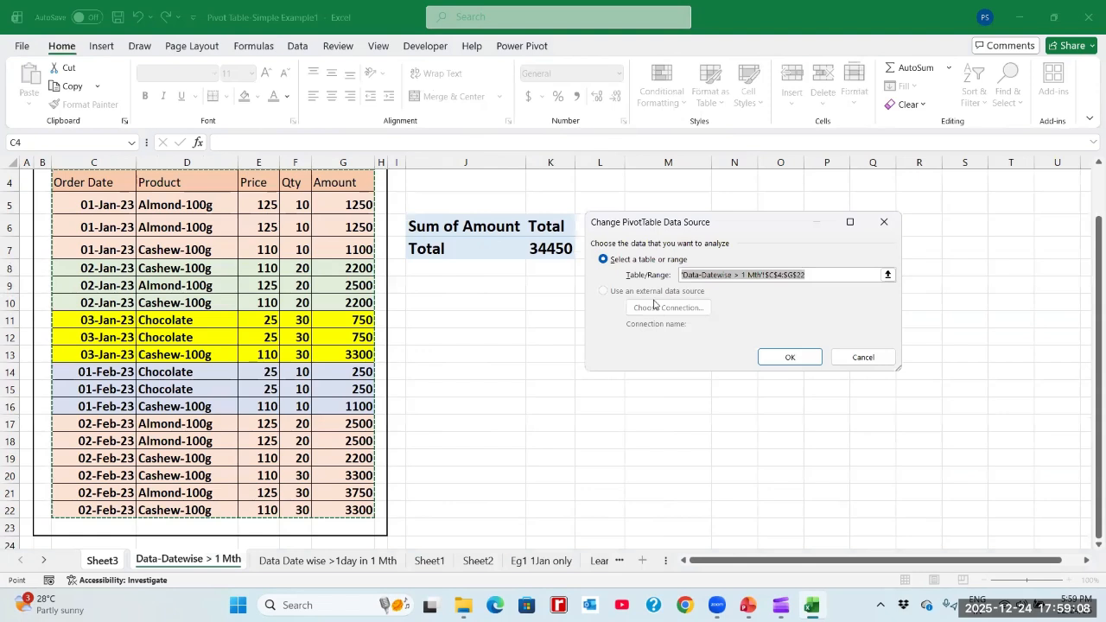
{"action": "left_click_drag", "start_coordinate": [686, 225], "coordinate": [711, 197]}
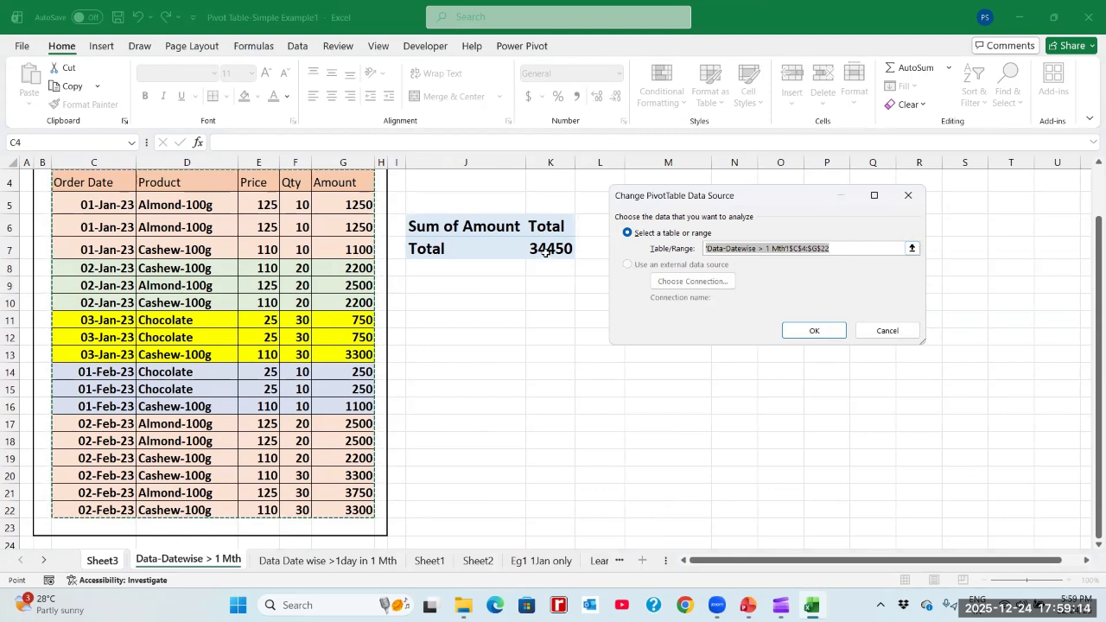
{"action": "left_click", "coordinate": [883, 333]}
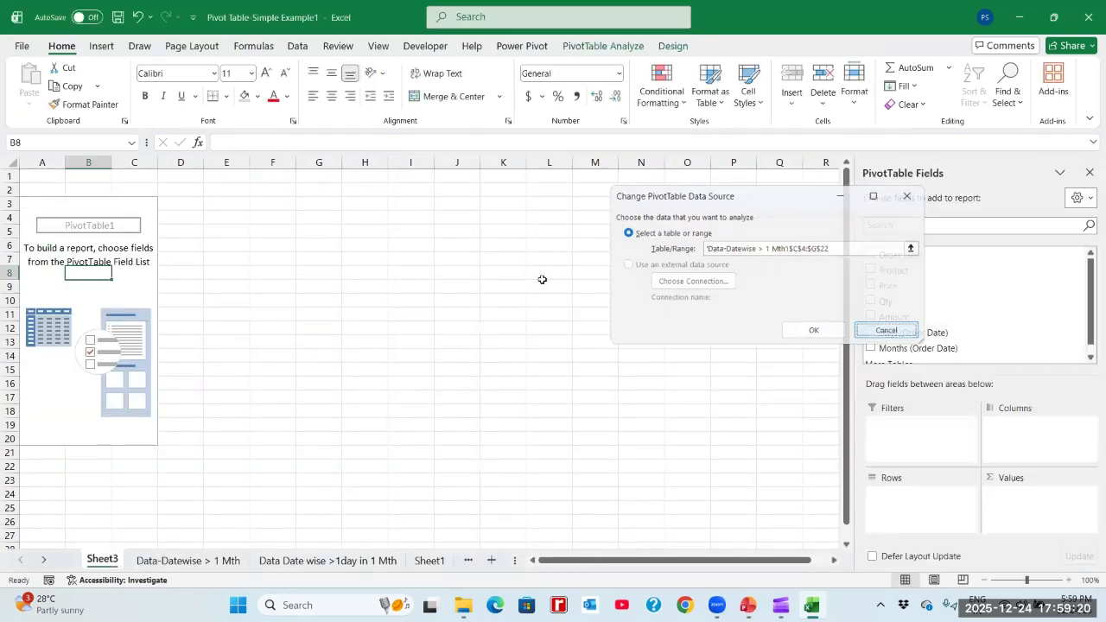
- Add the Amount field to the pivot table's values as a sum
{"action": "left_click", "coordinate": [135, 205]}
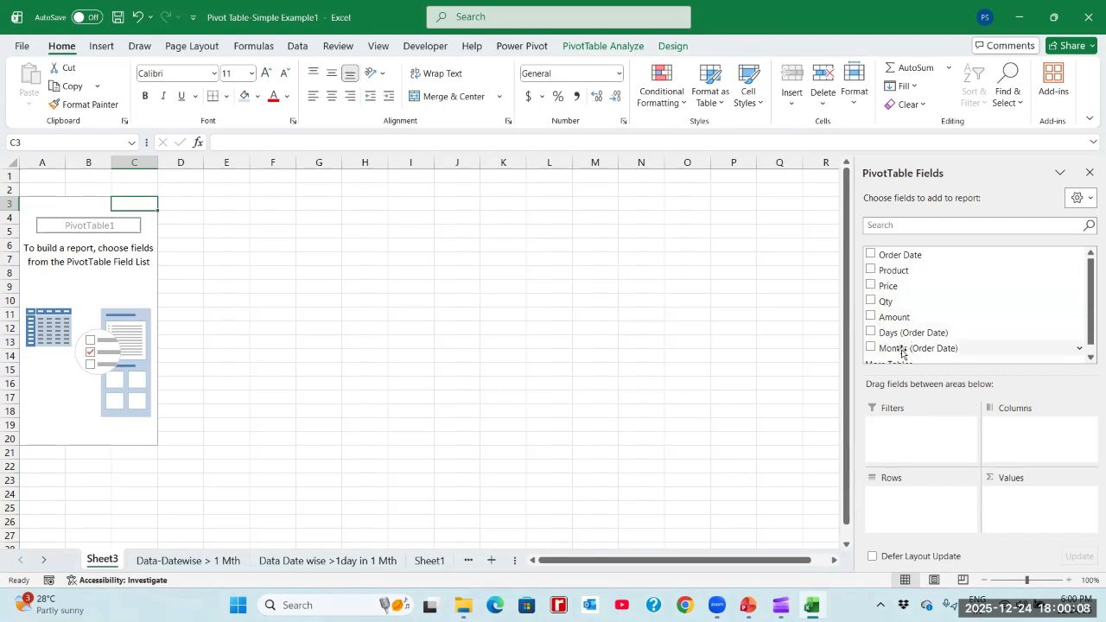
{"action": "left_click", "coordinate": [870, 317]}
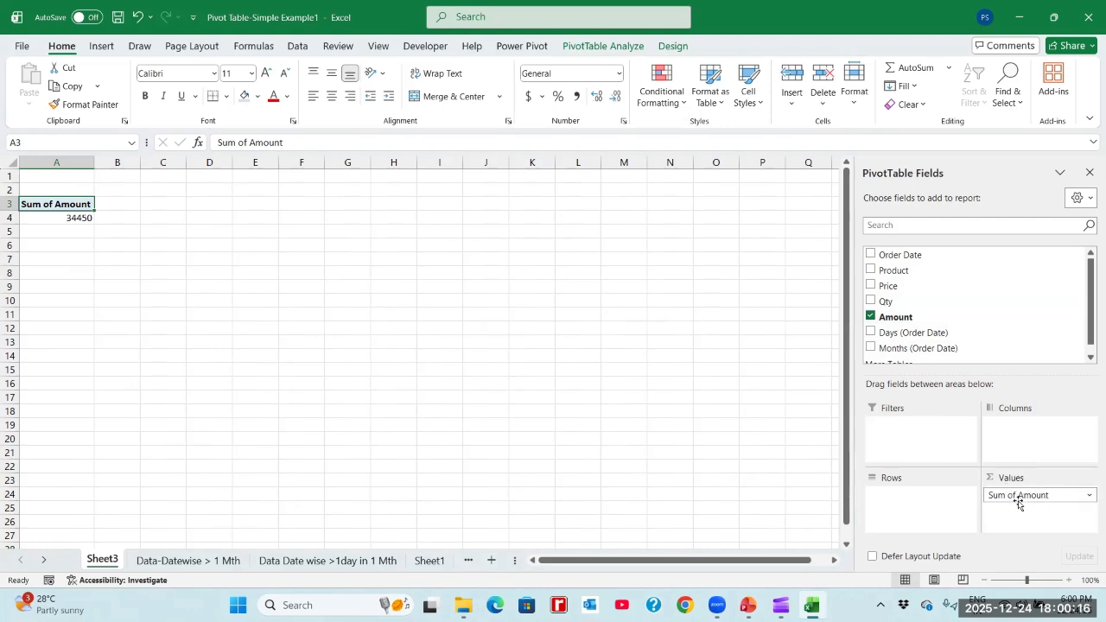
- Examine the summary functions from Sum to Product in the Amount field's value settings, and close them without changes
{"action": "left_click", "coordinate": [1089, 499]}
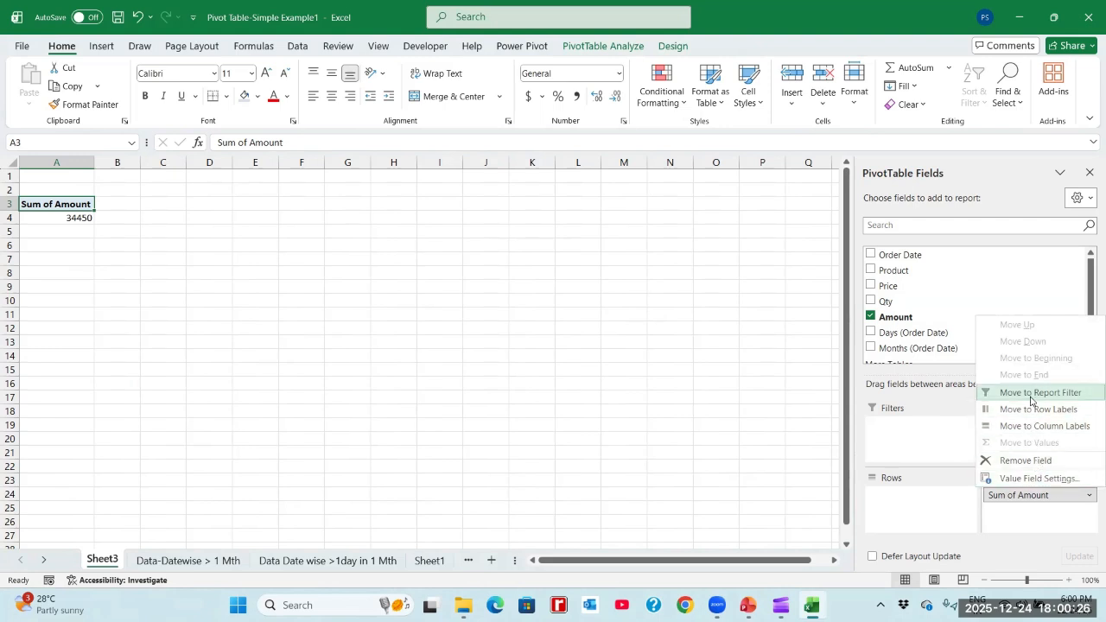
{"action": "left_click", "coordinate": [1028, 480]}
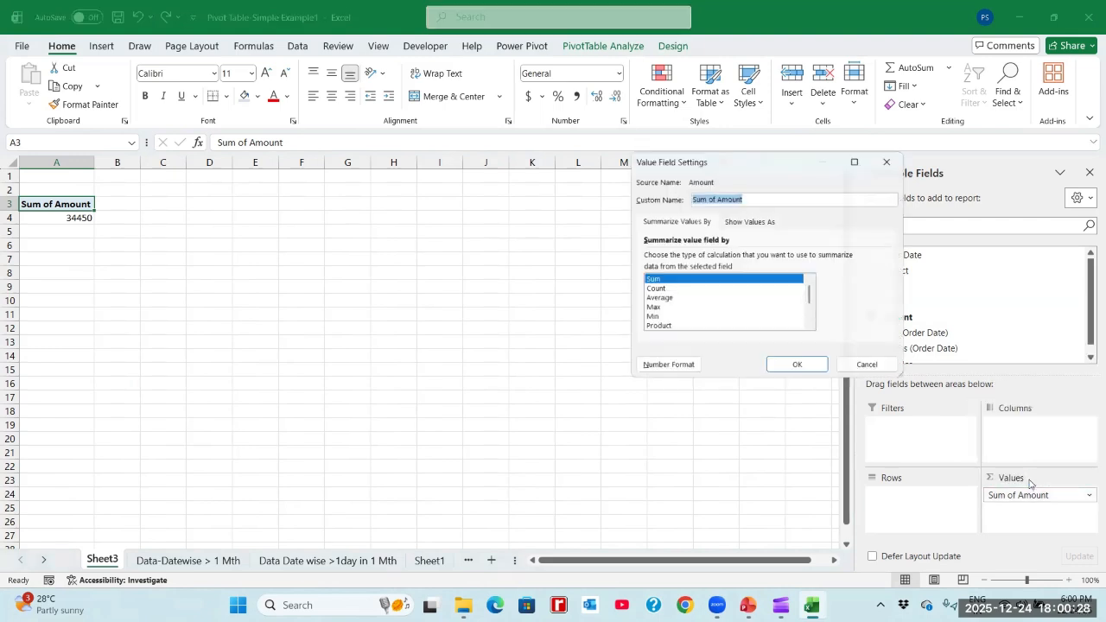
{"action": "left_click", "coordinate": [652, 290]}
{"action": "left_click", "coordinate": [654, 300]}
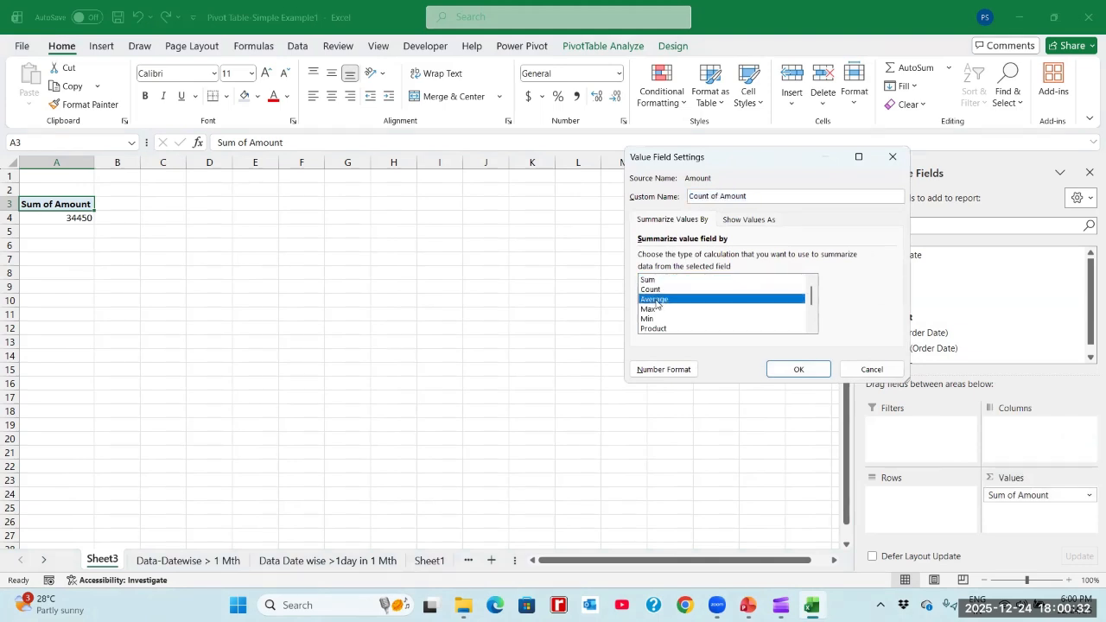
{"action": "left_click", "coordinate": [653, 309]}
{"action": "left_click", "coordinate": [650, 319]}
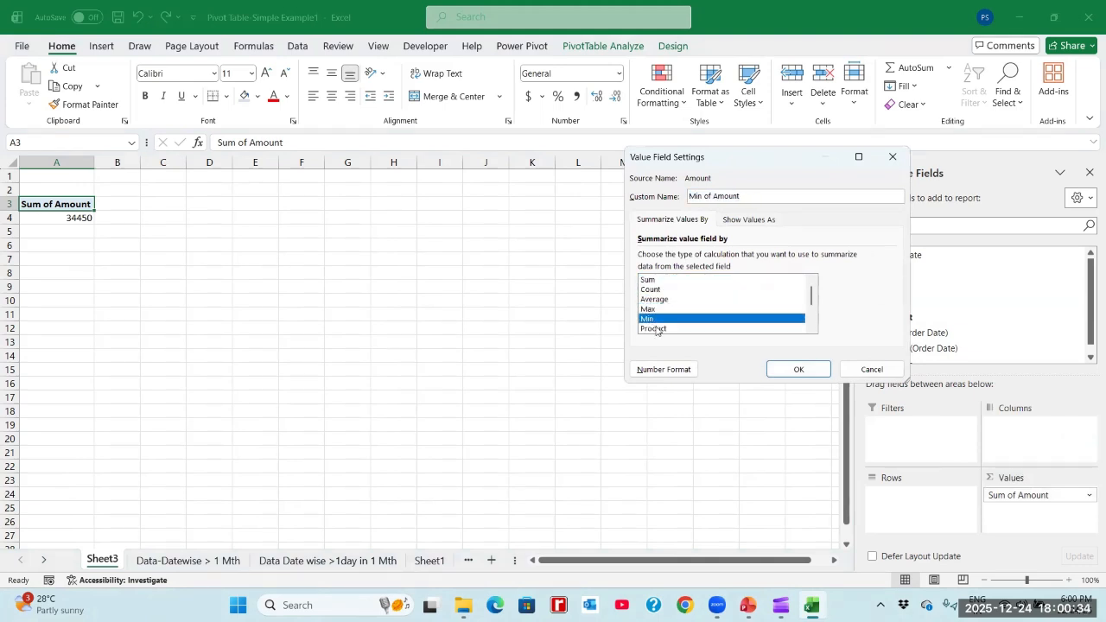
{"action": "left_click", "coordinate": [655, 329]}
{"action": "left_click", "coordinate": [654, 281]}
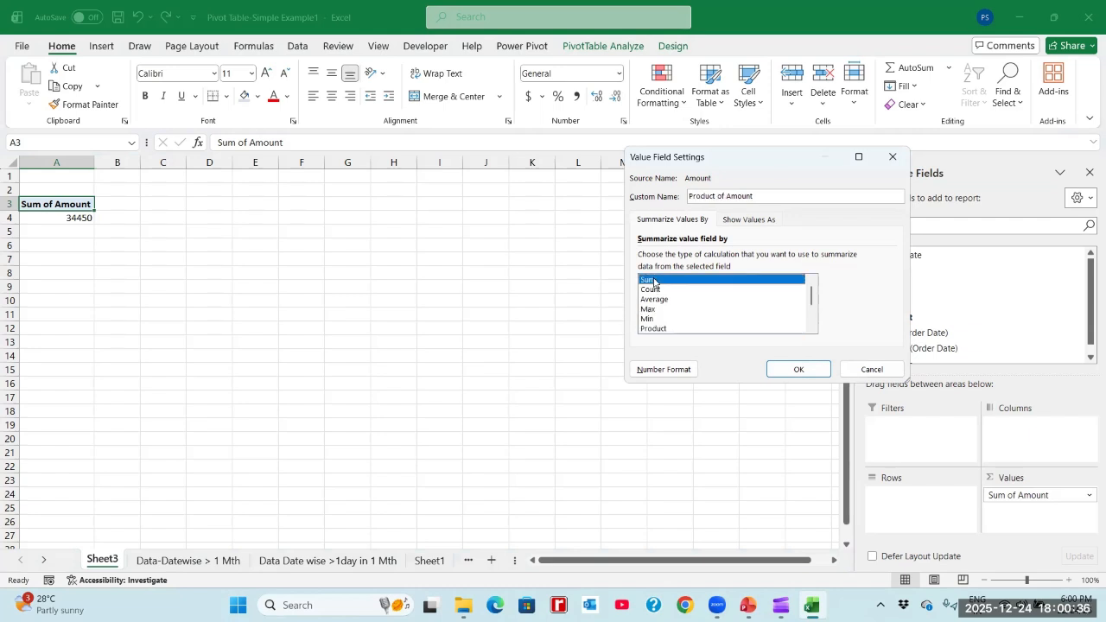
{"action": "left_click", "coordinate": [870, 369]}
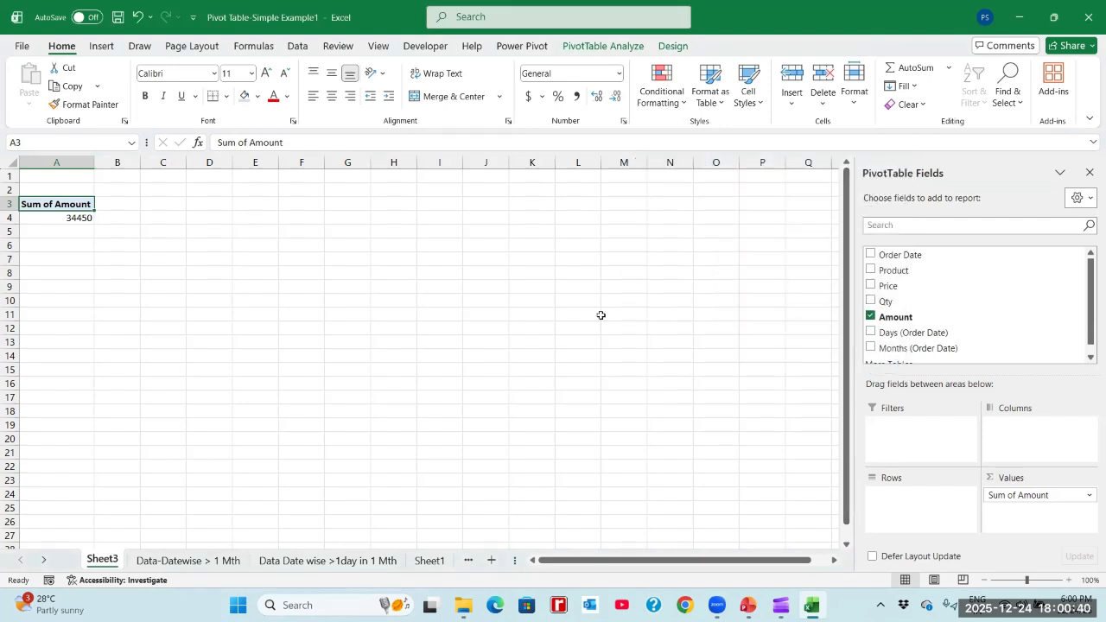
- Check the total of the Amount column by selecting G5:G22 on the Data-Datewise > 1 Mth sheet
{"action": "left_click", "coordinate": [82, 218]}
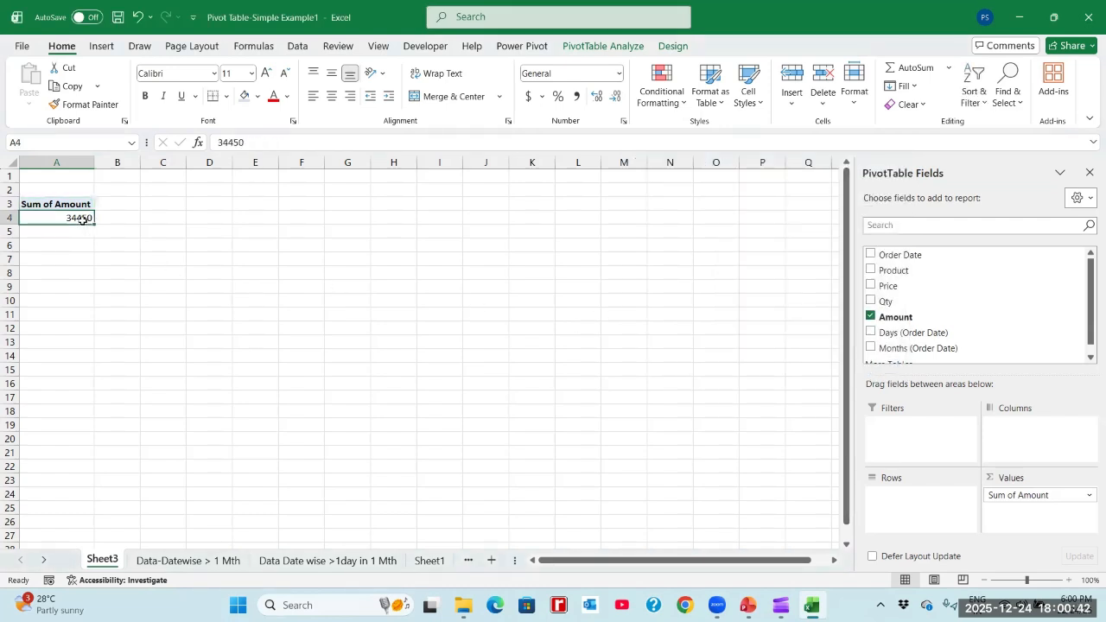
{"action": "left_click", "coordinate": [210, 561]}
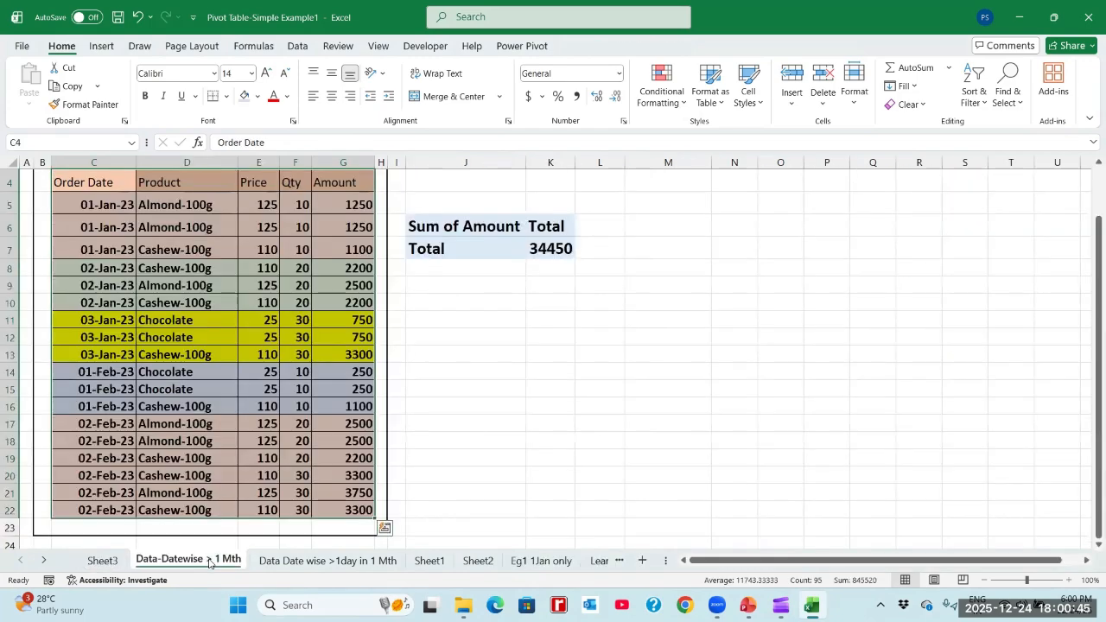
{"action": "left_click", "coordinate": [333, 342]}
{"action": "key", "text": "ctrl+Up"}
{"action": "key", "text": "Up"}
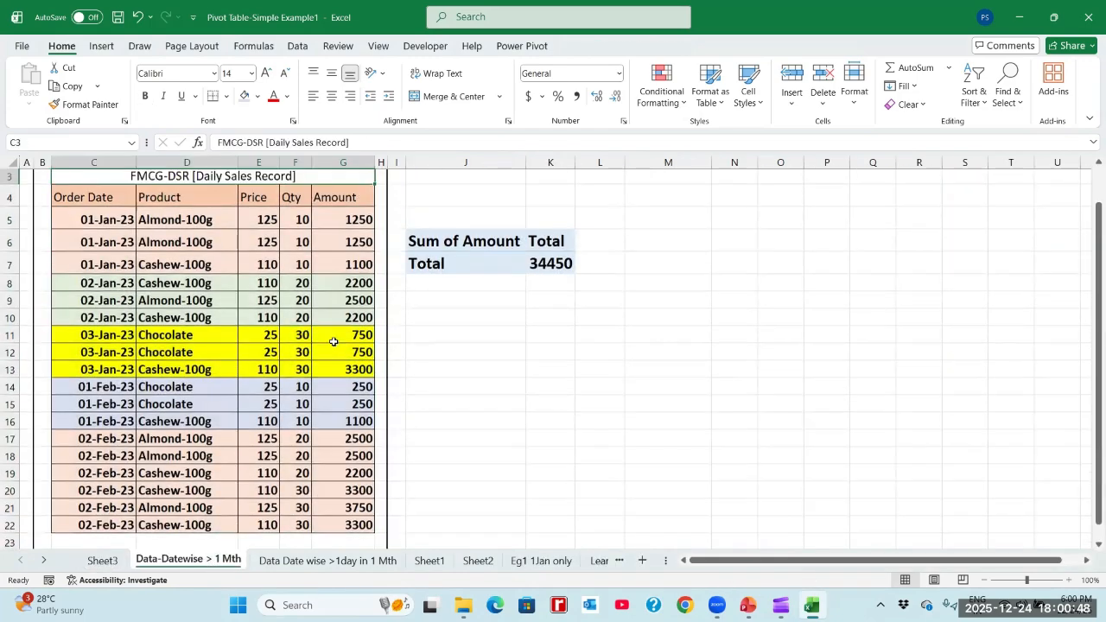
{"action": "key", "text": "Down"}
{"action": "key", "text": "Down"}
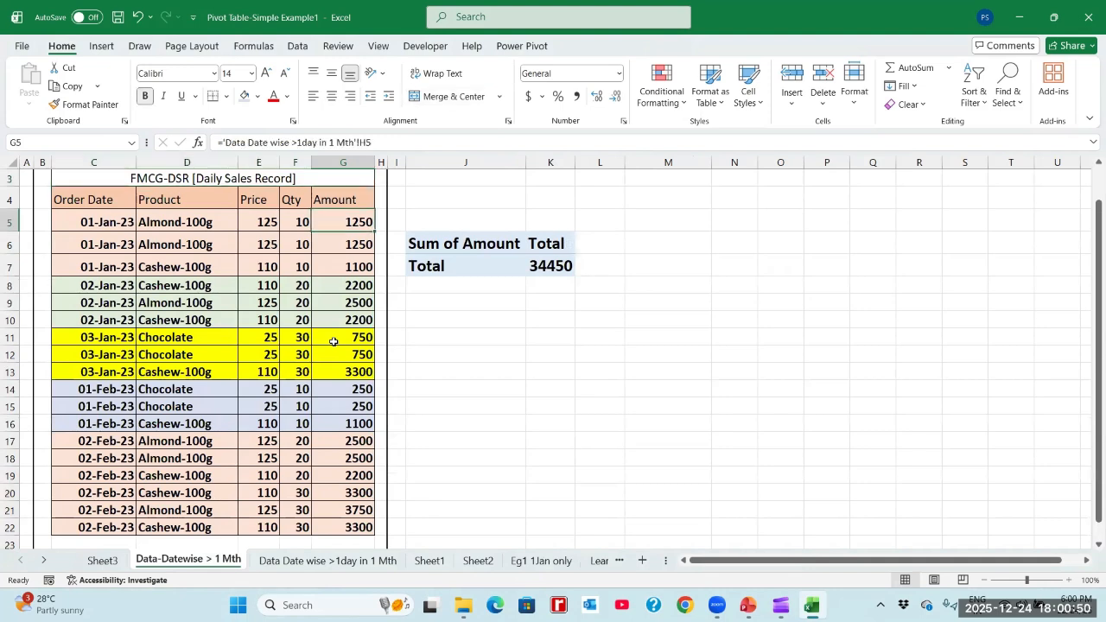
{"action": "key", "text": "shift+Down"}
{"action": "key", "text": "shift+Down"}
{"action": "key", "text": "shift+Down"}
{"action": "key", "text": "shift+Down"}
{"action": "key", "text": "shift+Down"}
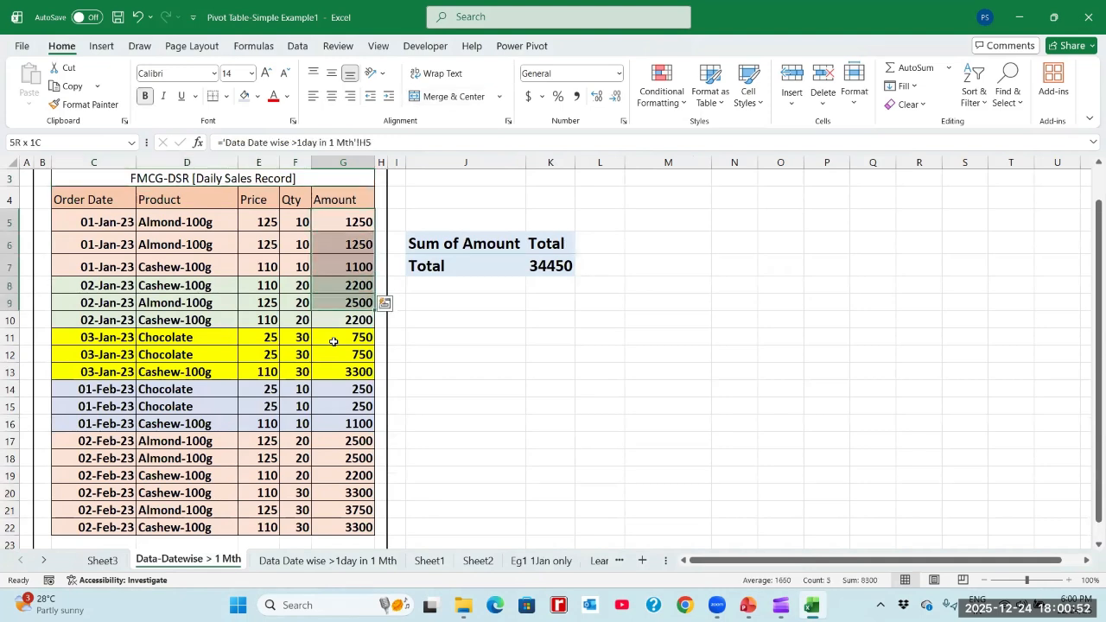
{"action": "key", "text": "shift+Down"}
{"action": "key", "text": "shift+Down"}
{"action": "key", "text": "shift+Down"}
{"action": "key", "text": "shift+Down"}
{"action": "key", "text": "shift+Down"}
{"action": "key", "text": "shift+Down"}
{"action": "key", "text": "shift+Down"}
{"action": "key", "text": "shift+Down"}
{"action": "key", "text": "shift+Down"}
{"action": "key", "text": "shift+Down"}
{"action": "key", "text": "shift+Down"}
{"action": "key", "text": "shift+Down"}
{"action": "key", "text": "shift+Down"}
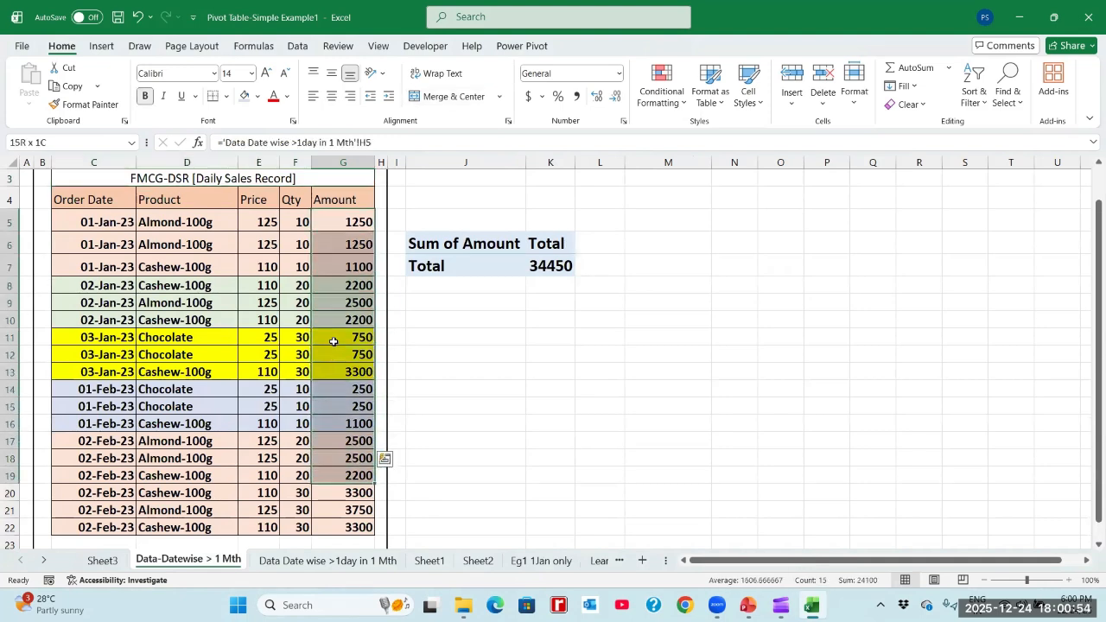
{"action": "key", "text": "shift+Up"}
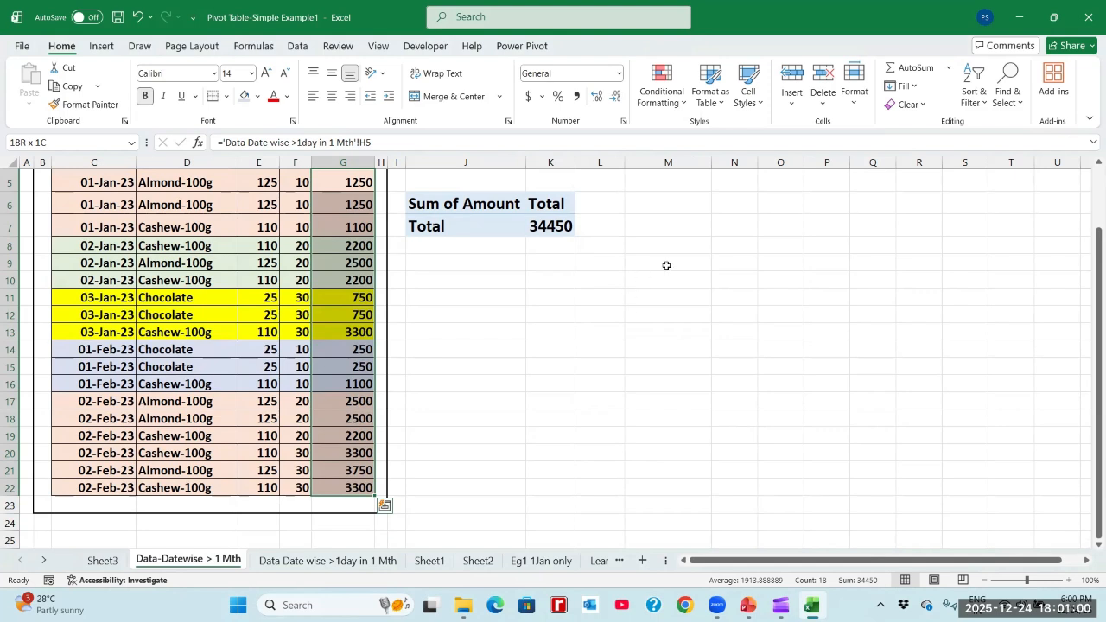
- Total the Amount column in M10 with the formula =SUM(G5:G22)
{"action": "left_click", "coordinate": [693, 280]}
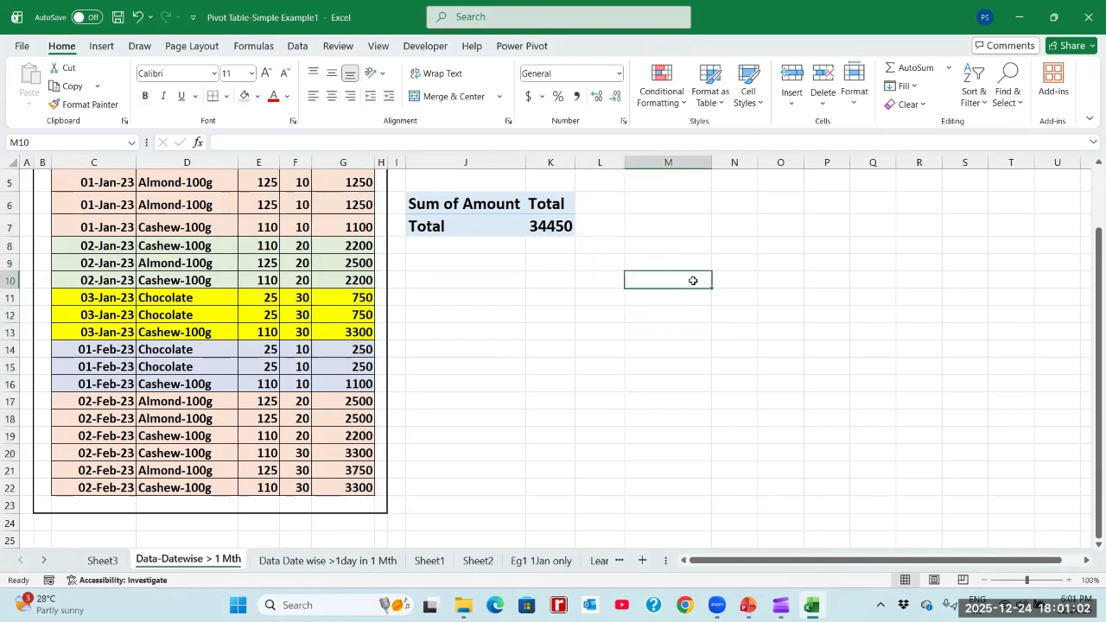
{"action": "type", "text": "=sum("}
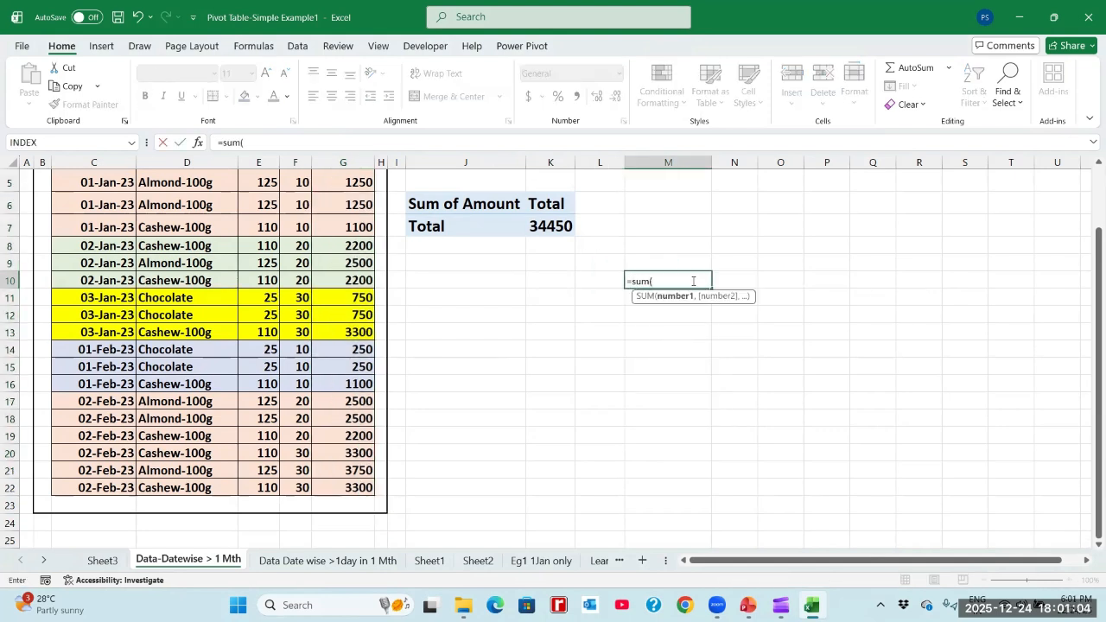
{"action": "left_click", "coordinate": [333, 420]}
{"action": "key", "text": "ctrl+Up"}
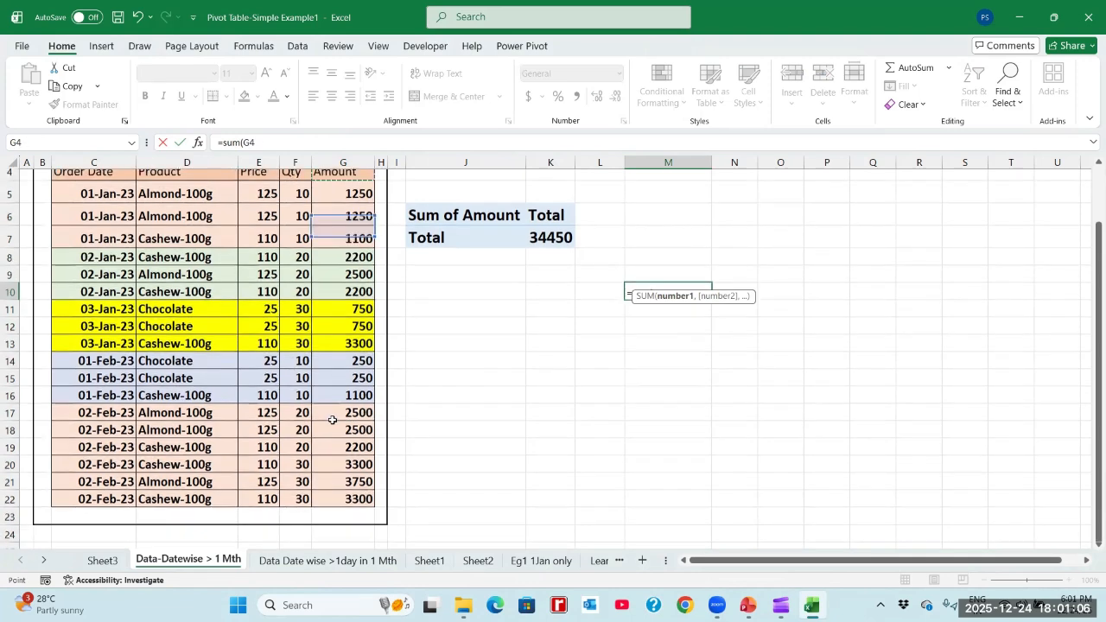
{"action": "key", "text": "Down"}
{"action": "key", "text": "shift+Down"}
{"action": "key", "text": "shift+Down"}
{"action": "key", "text": "shift+Down"}
{"action": "key", "text": "shift+Down"}
{"action": "key", "text": "shift+Down"}
{"action": "key", "text": "shift+Down"}
{"action": "key", "text": "shift+Down"}
{"action": "key", "text": "shift+Down"}
{"action": "key", "text": "shift+Down"}
{"action": "key", "text": "shift+Down"}
{"action": "key", "text": "shift+Down"}
{"action": "key", "text": "shift+Down"}
{"action": "key", "text": "shift+Down"}
{"action": "key", "text": "shift+Down"}
{"action": "key", "text": "shift+Down"}
{"action": "key", "text": "shift+Down"}
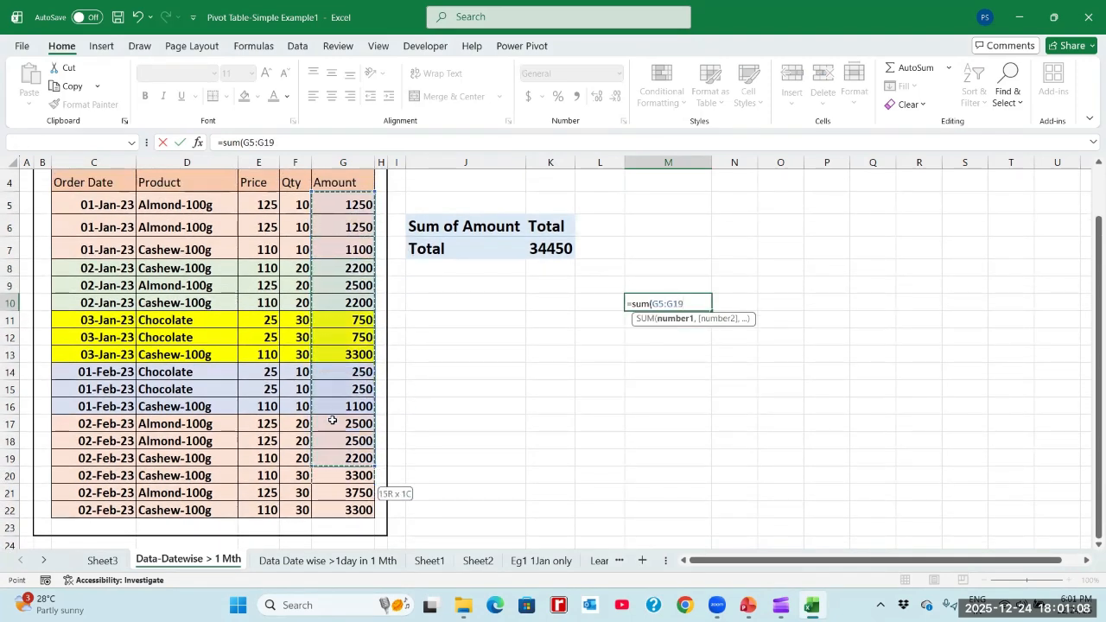
{"action": "key", "text": "Return"}
- Label the total by entering Sum in L10, beside the formula cell
{"action": "key", "text": "Up"}
{"action": "key", "text": "Left"}
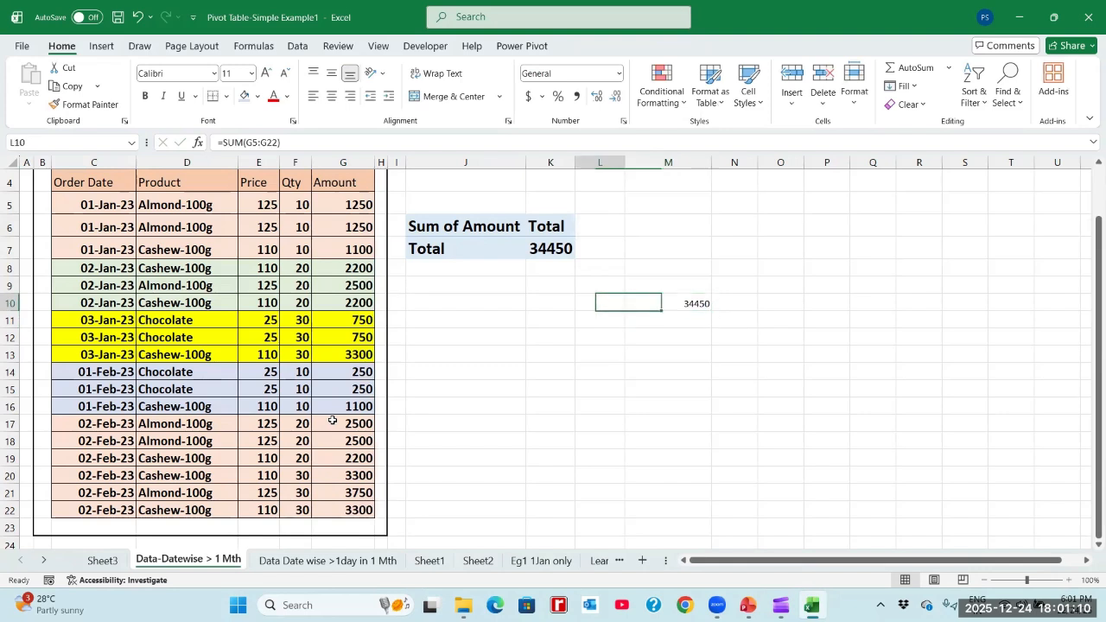
{"action": "type", "text": "Sum"}
{"action": "key", "text": "Return"}
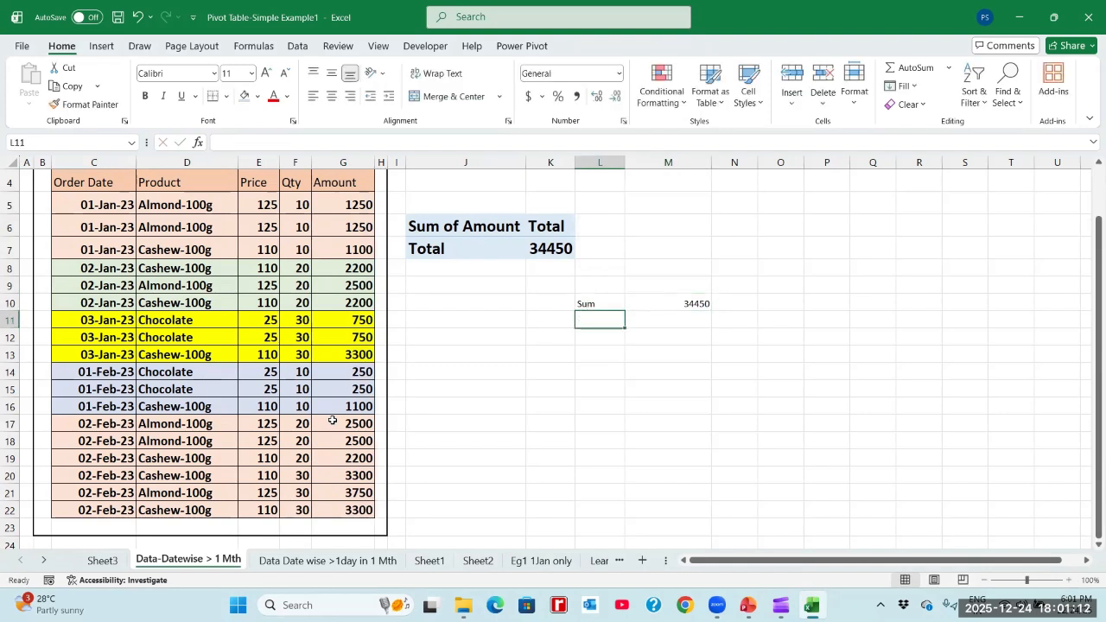
- Enter the headings Using SUM Formula in M9 and Pivot in N9 above the total row
{"action": "key", "text": "Up"}
{"action": "key", "text": "Right"}
{"action": "key", "text": "Up"}
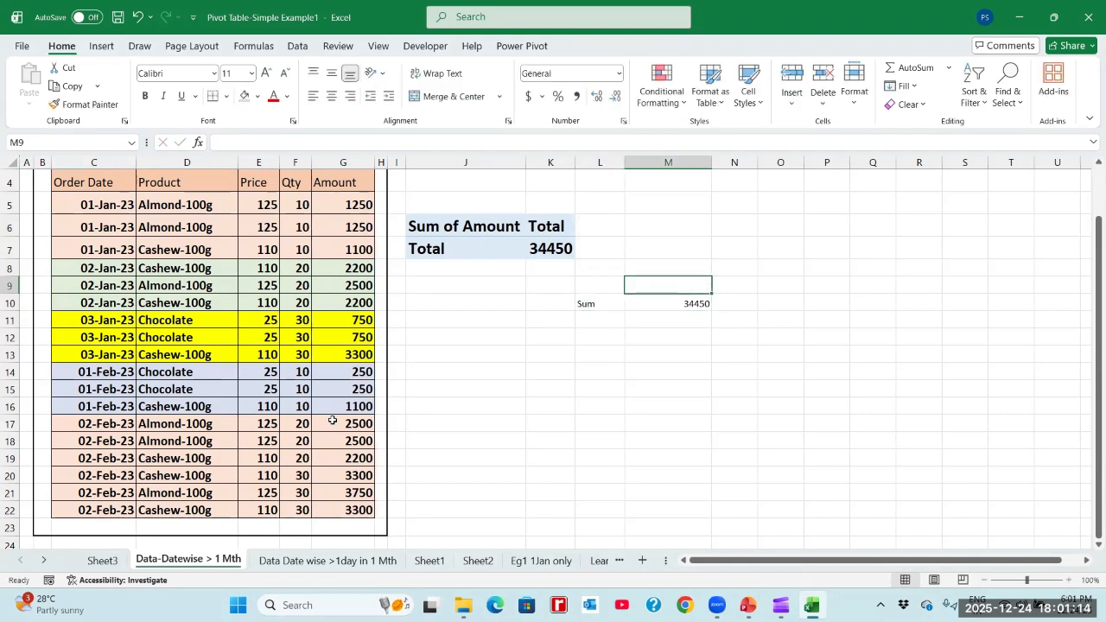
{"action": "type", "text": "Using"}
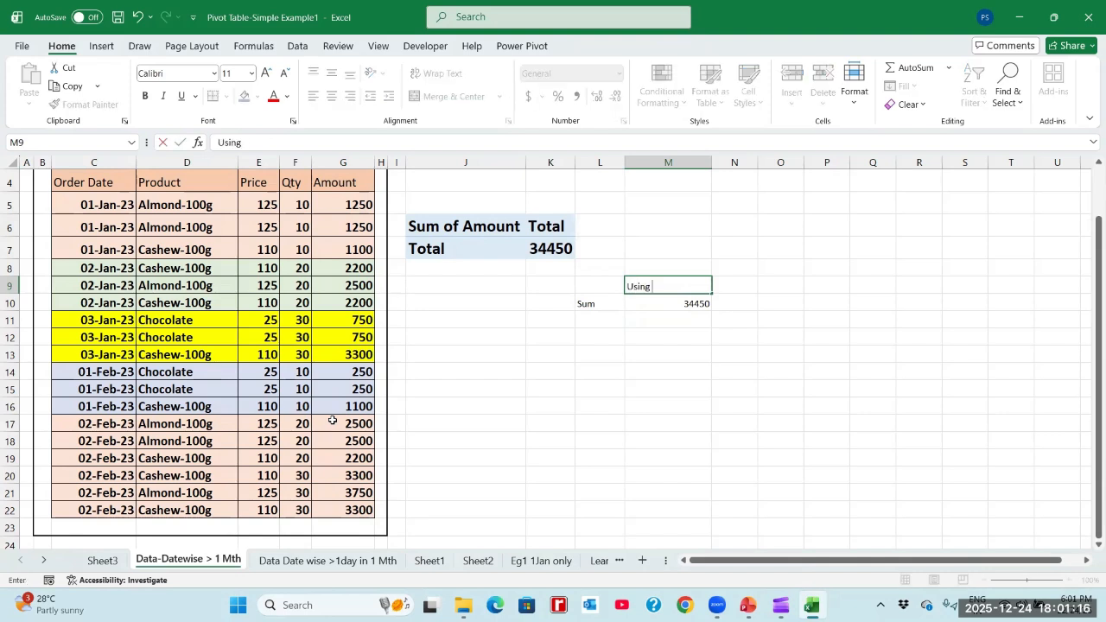
{"action": "type", "text": " SUM Formula"}
{"action": "key", "text": "Tab"}
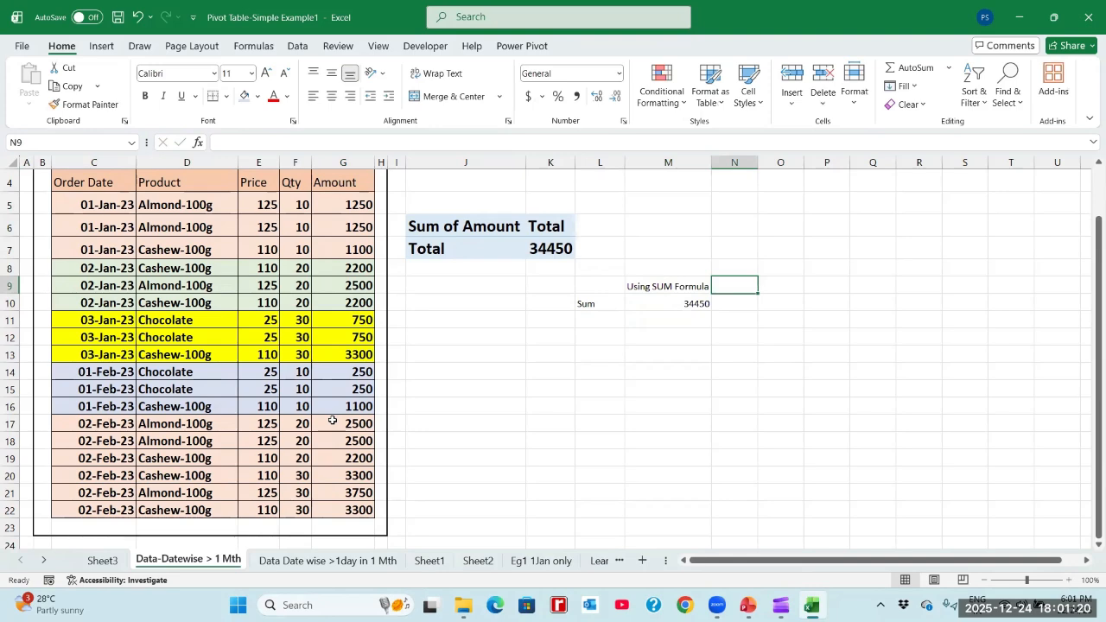
{"action": "type", "text": "Pivot"}
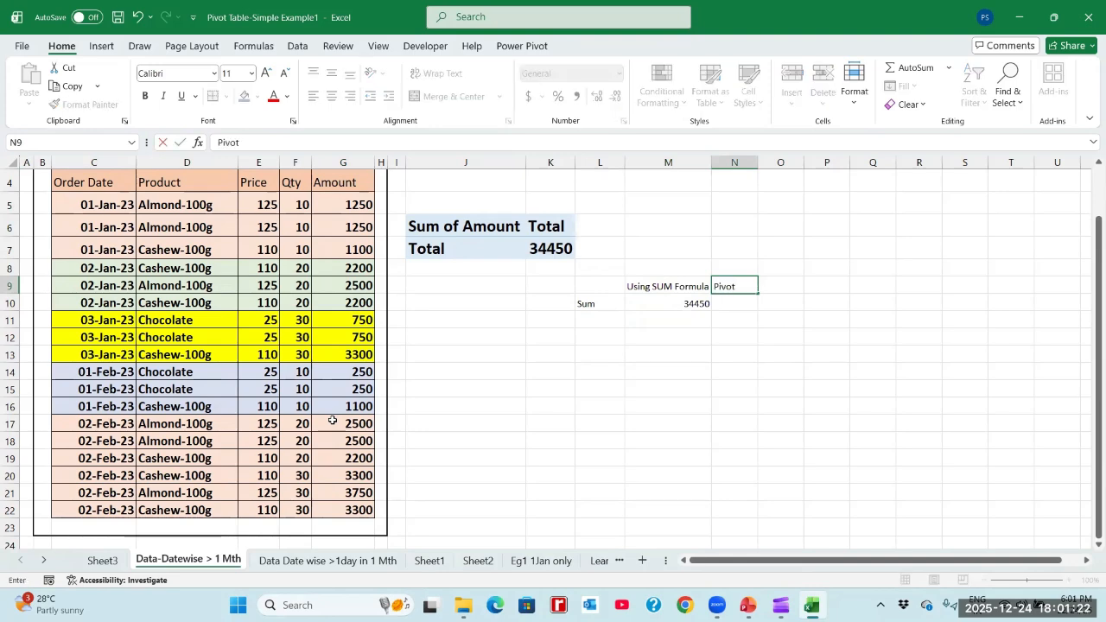
{"action": "key", "text": "Return"}
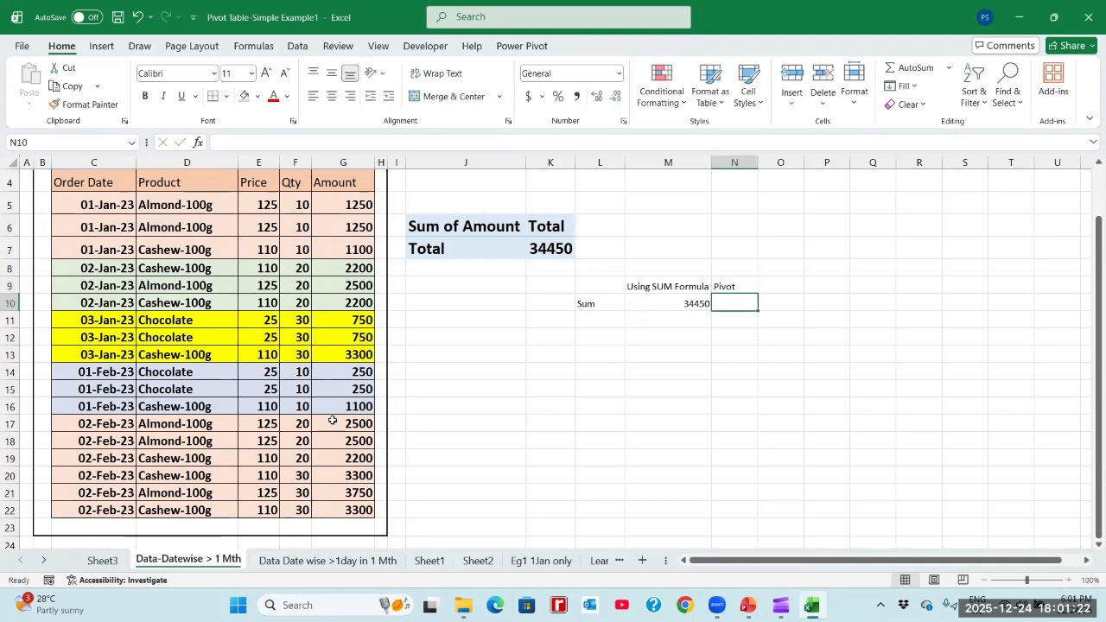
- Look up the pivot's Sum of Amount on Sheet3 and enter 34450 in N10 of the Data-Datewise > 1 Mth sheet
{"action": "left_click", "coordinate": [103, 560]}
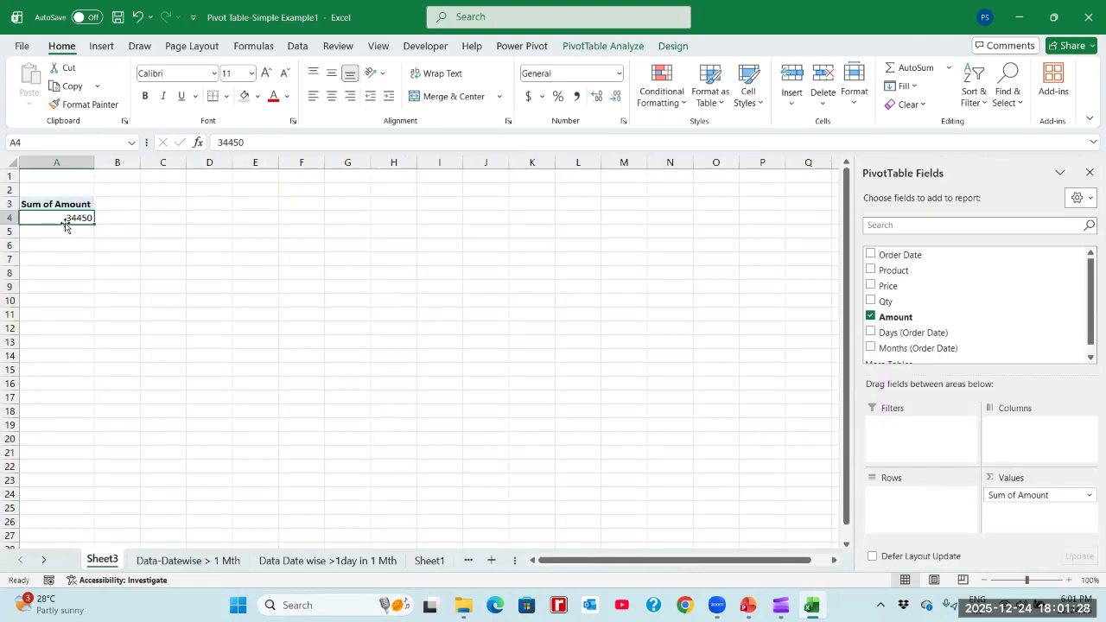
{"action": "left_click", "coordinate": [159, 561]}
{"action": "type", "text": "3"}
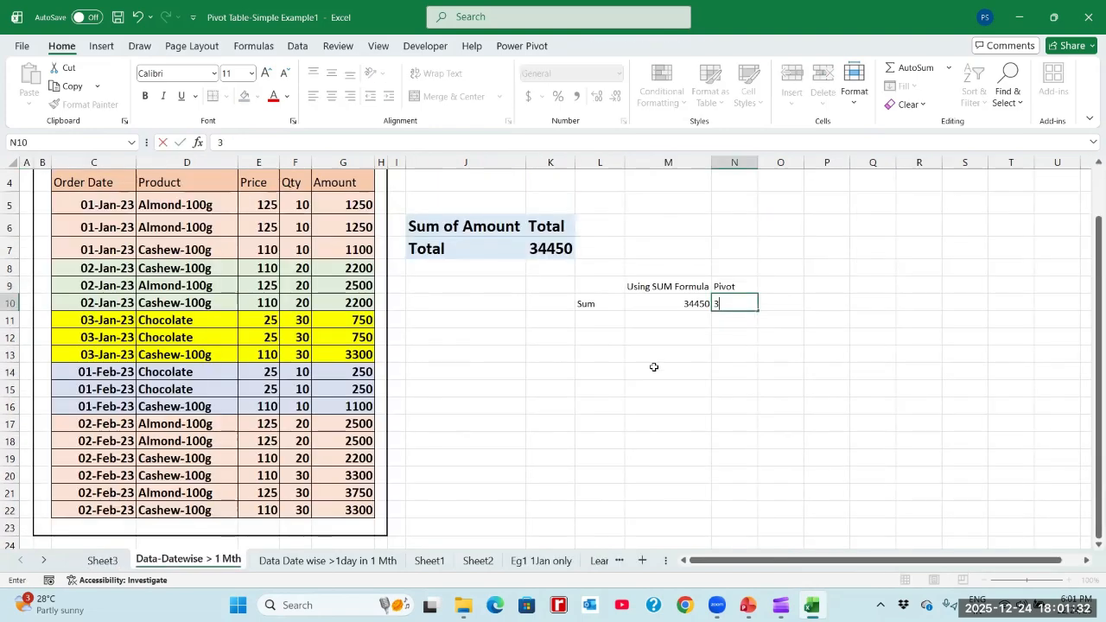
{"action": "type", "text": "4450"}
{"action": "key", "text": "Return"}
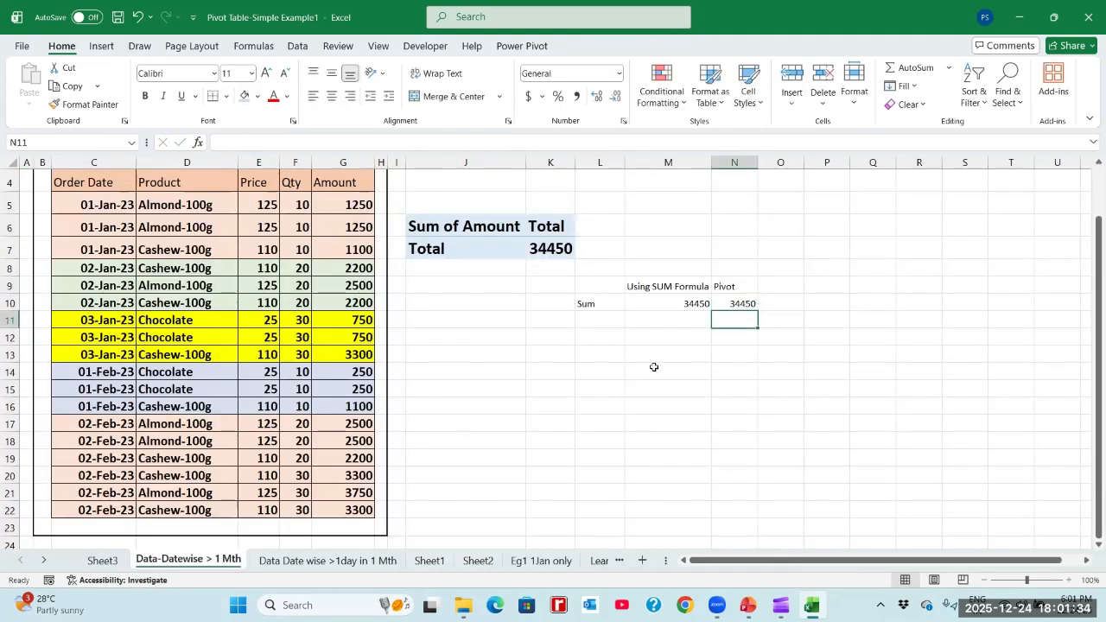
{"action": "key", "text": "Up"}
{"action": "key", "text": "Left"}
{"action": "key", "text": "Left"}
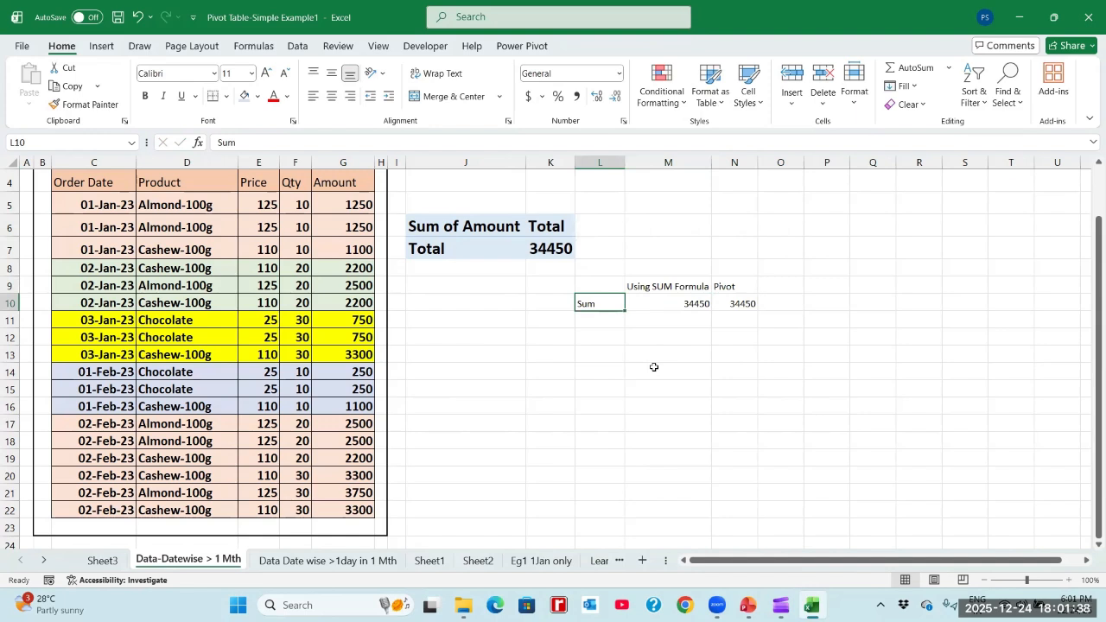
- Add the Months (Order Date) field to the rows of the pivot table on Sheet3
{"action": "left_click", "coordinate": [108, 560]}
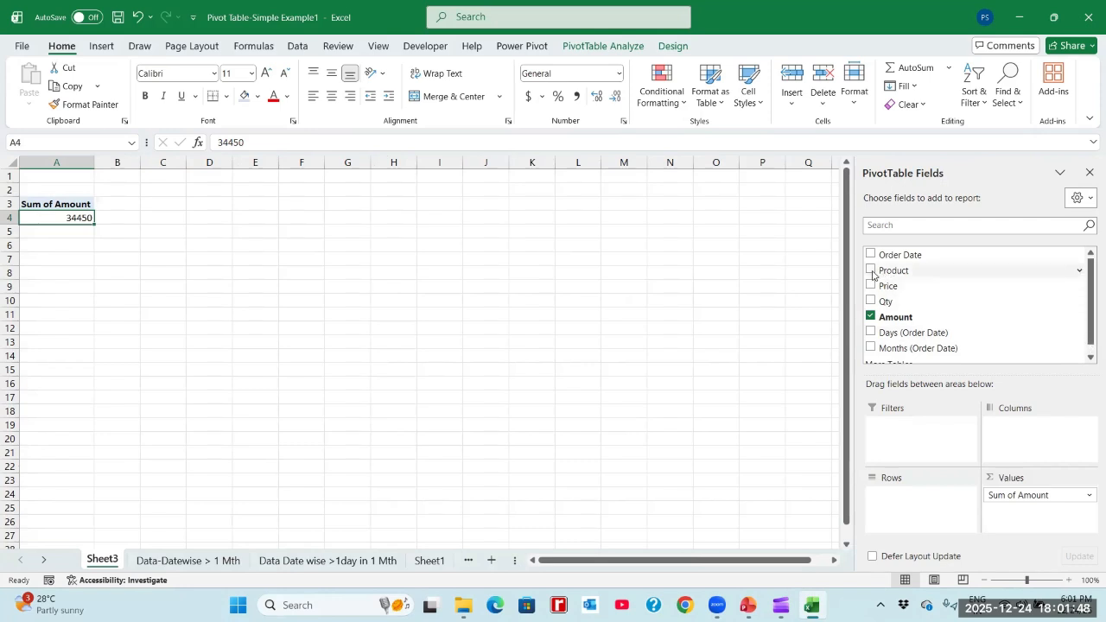
{"action": "left_click", "coordinate": [1089, 360]}
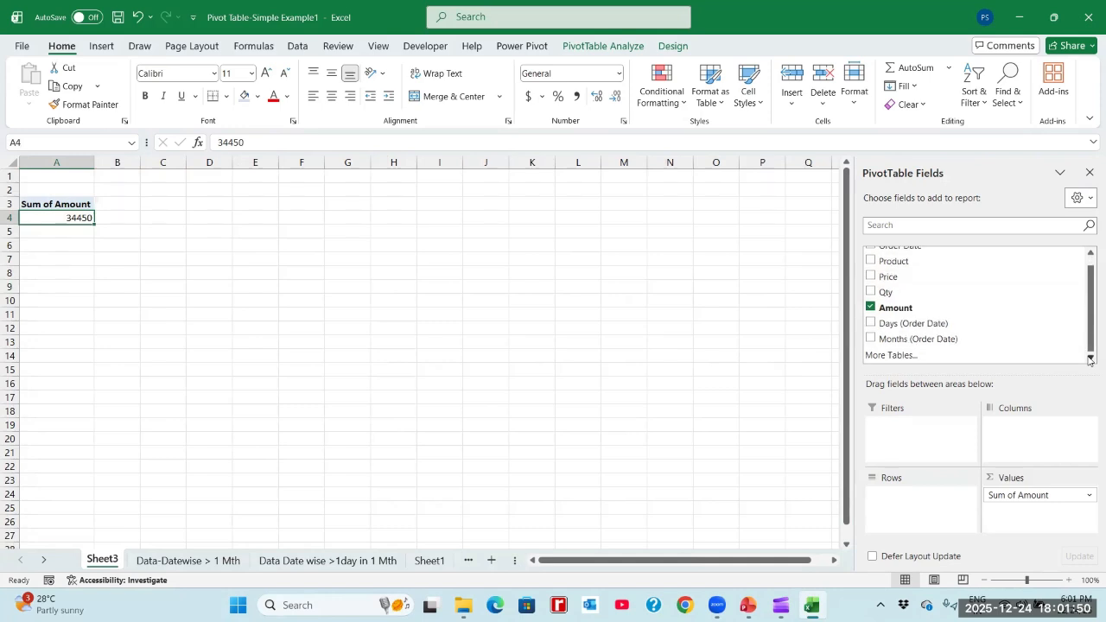
{"action": "left_click", "coordinate": [870, 338]}
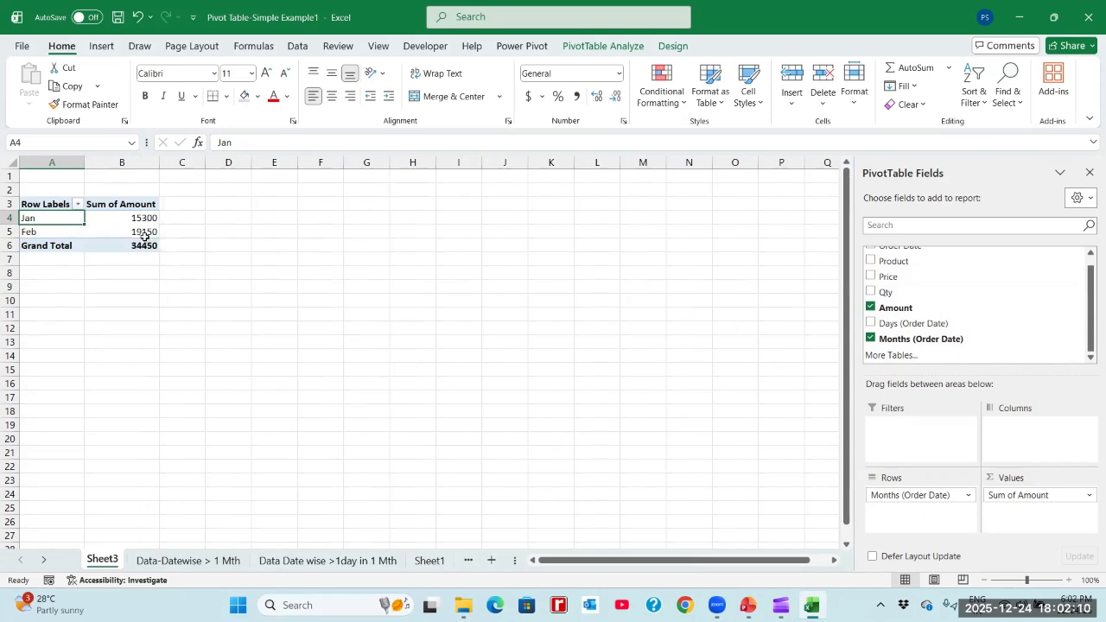
- Start a monthly comparison on the Data-Datewise > 1 Mth sheet with Month in L13 and Jan in L14
{"action": "left_click", "coordinate": [188, 557]}
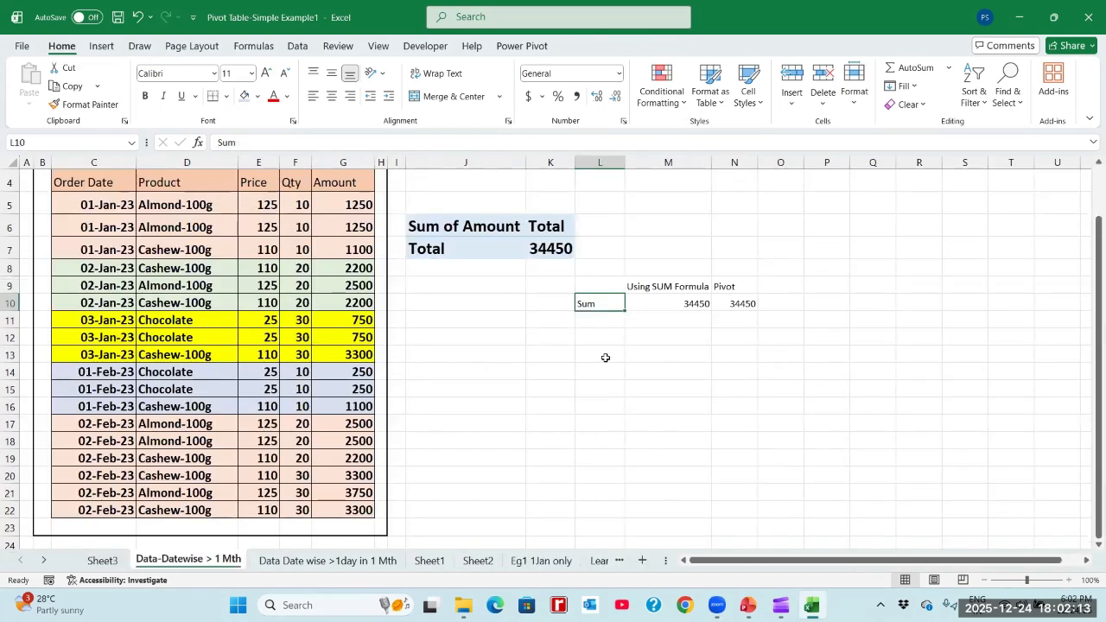
{"action": "left_click", "coordinate": [602, 354]}
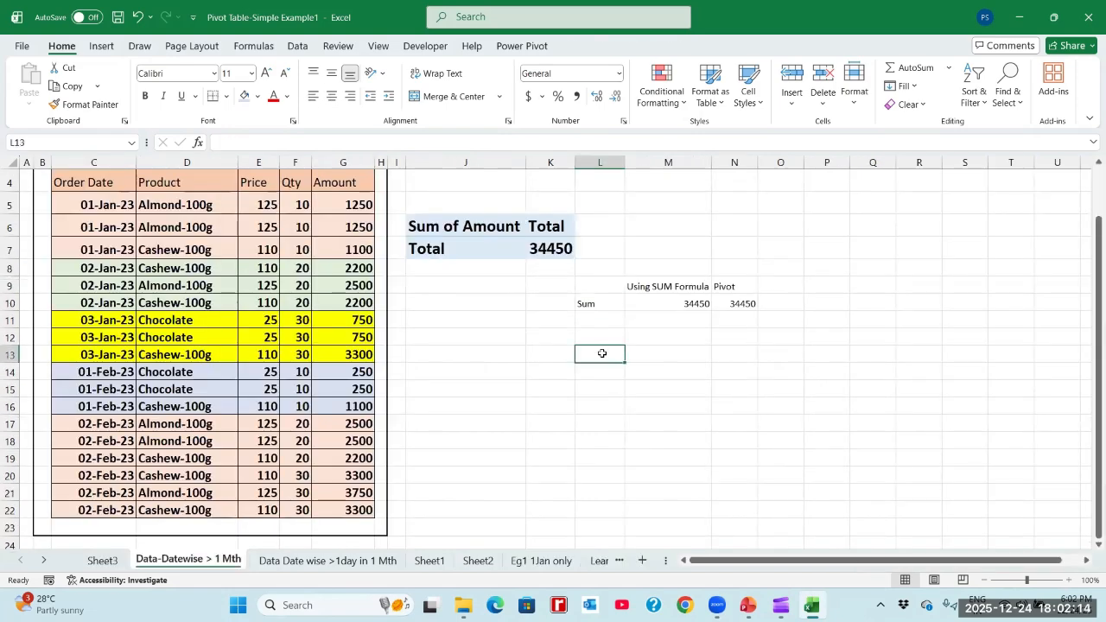
{"action": "type", "text": "Month"}
{"action": "key", "text": "Return"}
{"action": "type", "text": "Jan"}
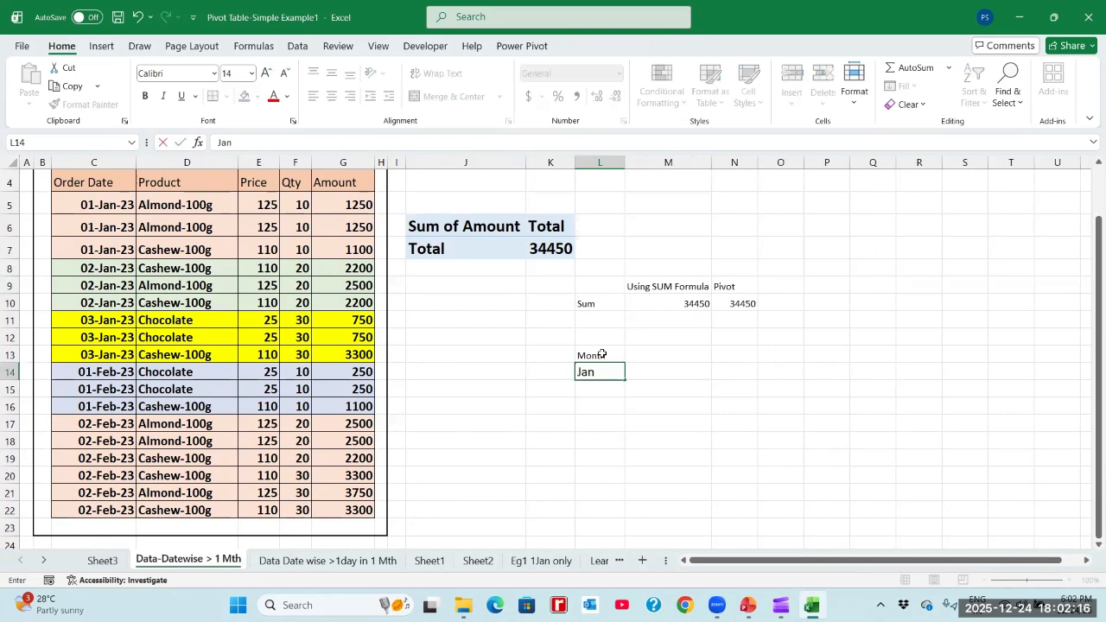
{"action": "key", "text": "Tab"}
- Enter the headings SUM in M13 and PIVOT in N13 beside the Month heading
{"action": "key", "text": "Up"}
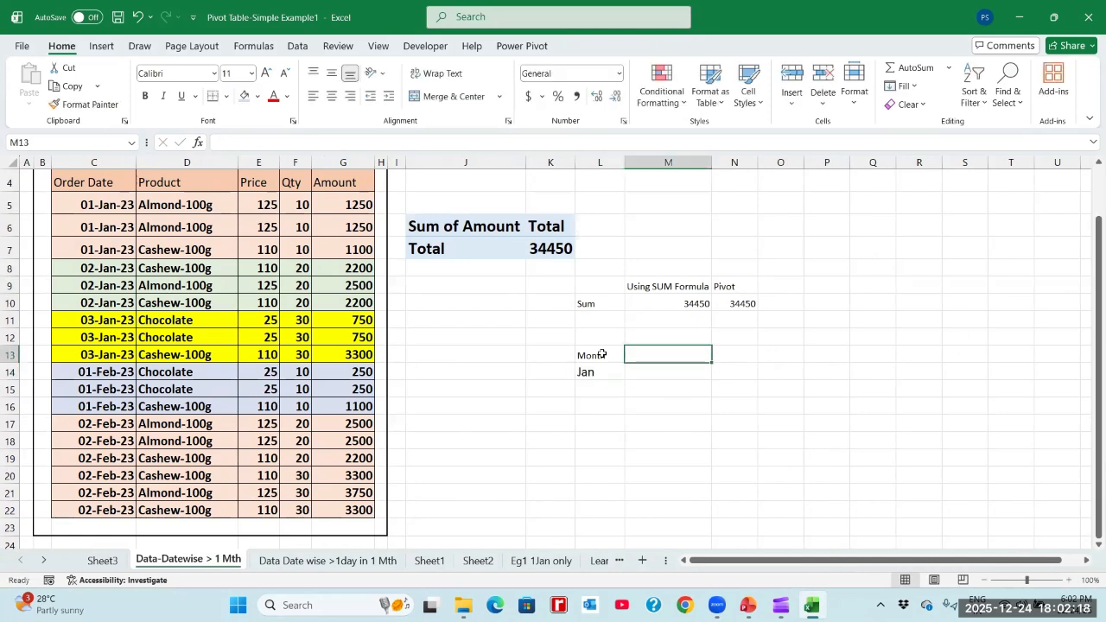
{"action": "type", "text": "SUM"}
{"action": "key", "text": "Return"}
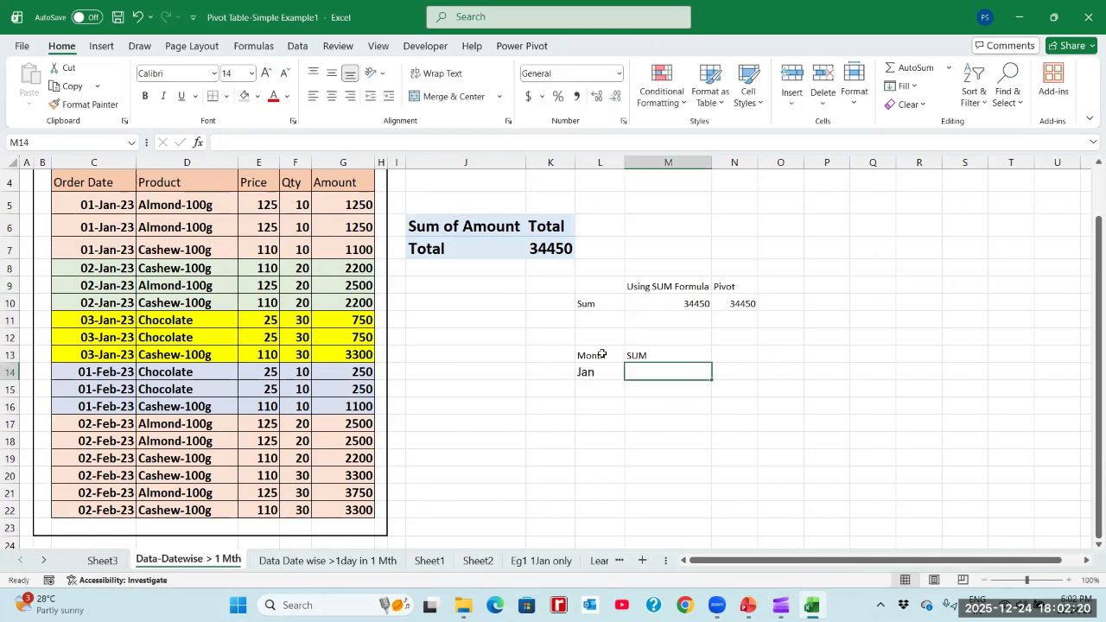
{"action": "key", "text": "Up"}
{"action": "key", "text": "Right"}
{"action": "type", "text": "PIVO"}
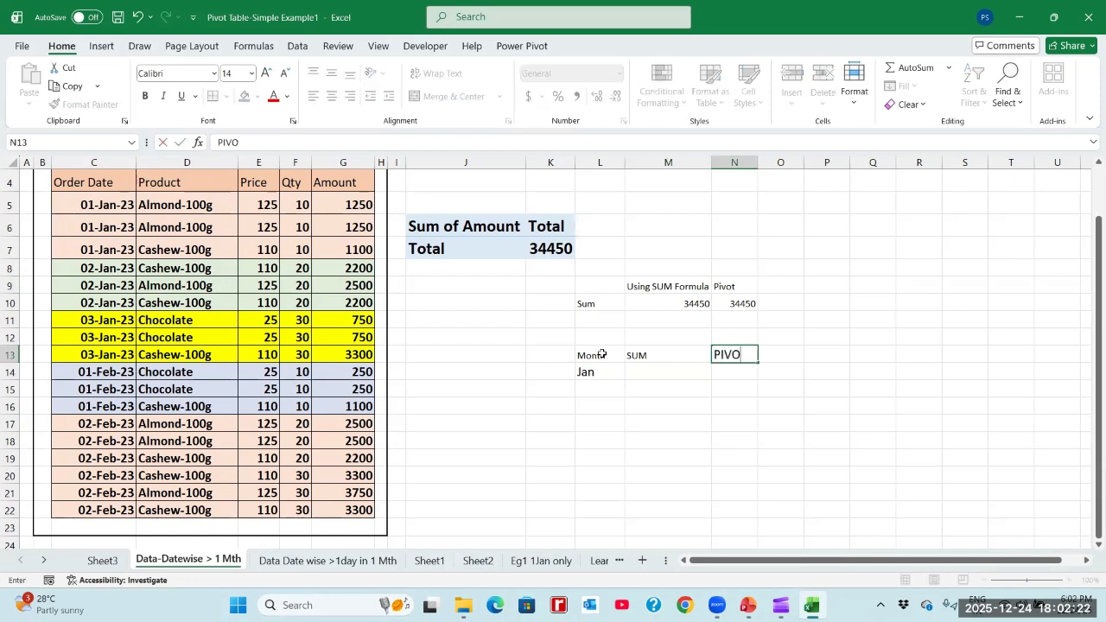
{"action": "key", "text": "Return"}
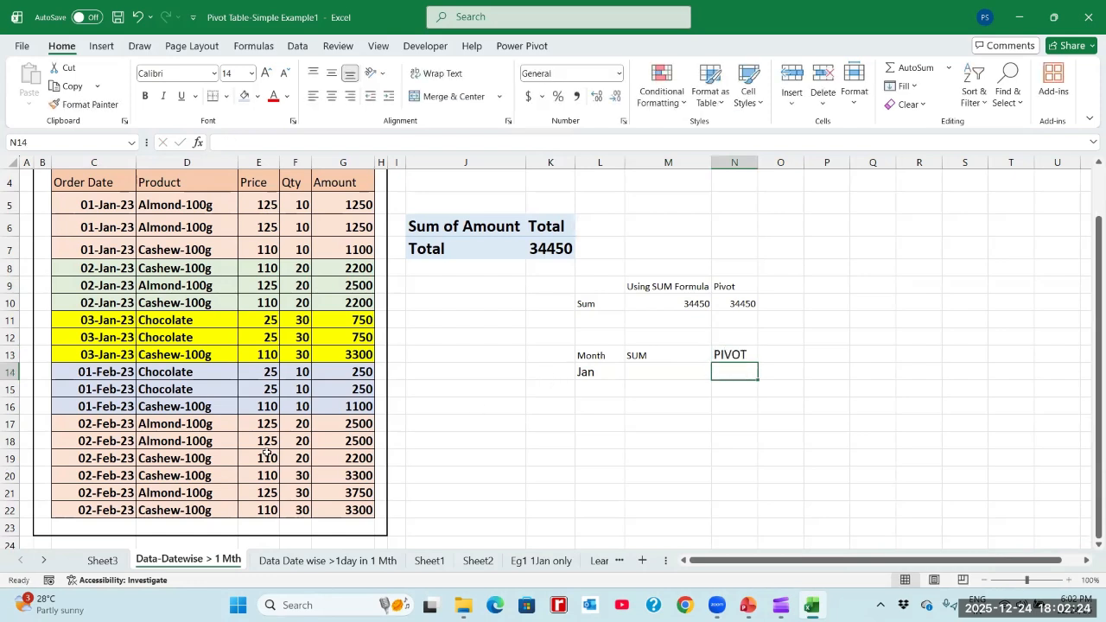
- Look up the January amount in the Sheet3 pivot and enter 15300 in N14 of the monthly comparison
{"action": "left_click", "coordinate": [100, 560]}
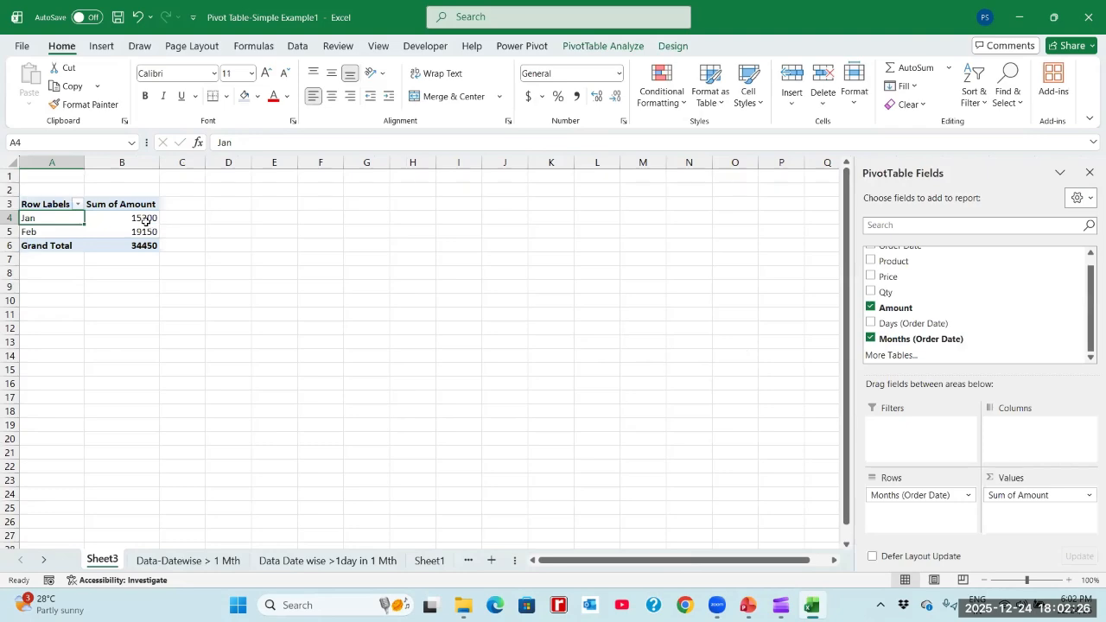
{"action": "left_click", "coordinate": [146, 222]}
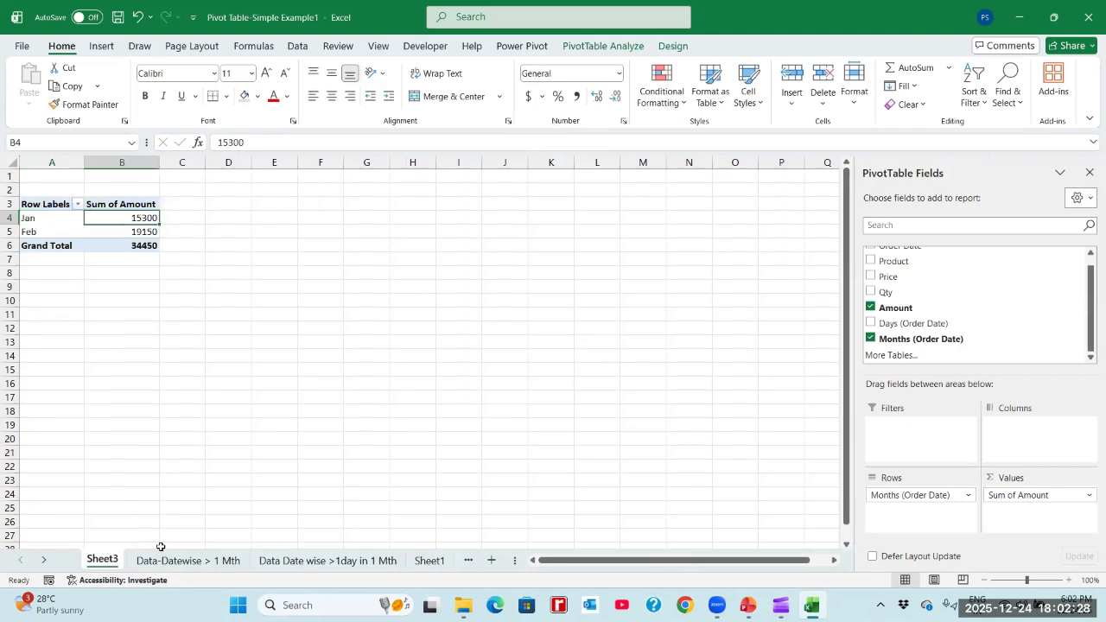
{"action": "left_click", "coordinate": [178, 562]}
{"action": "type", "text": "15300"}
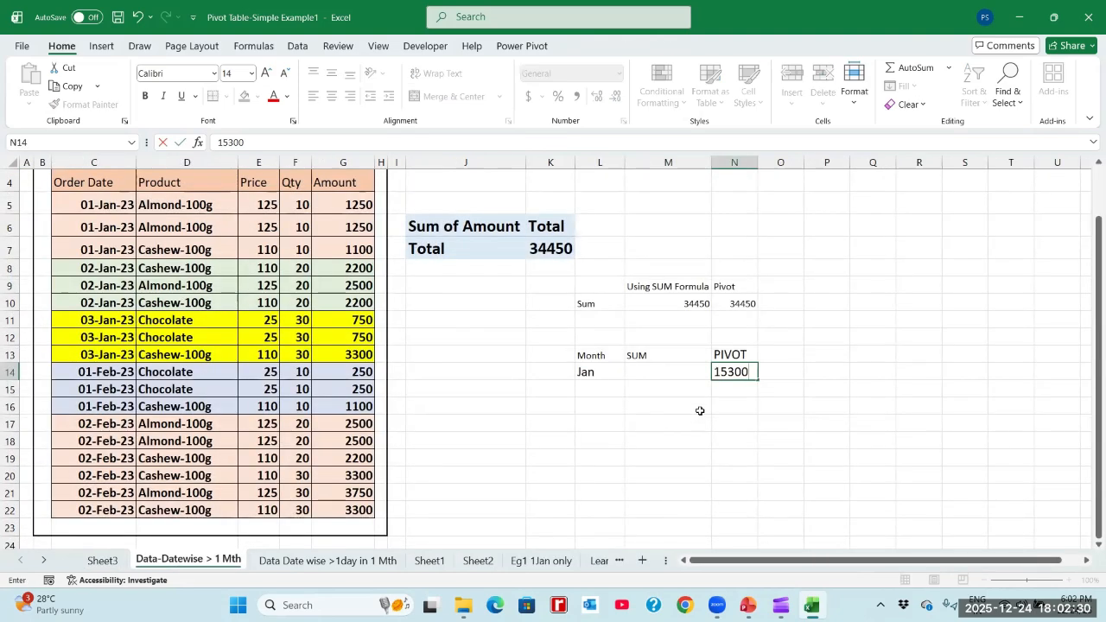
{"action": "key", "text": "Left"}
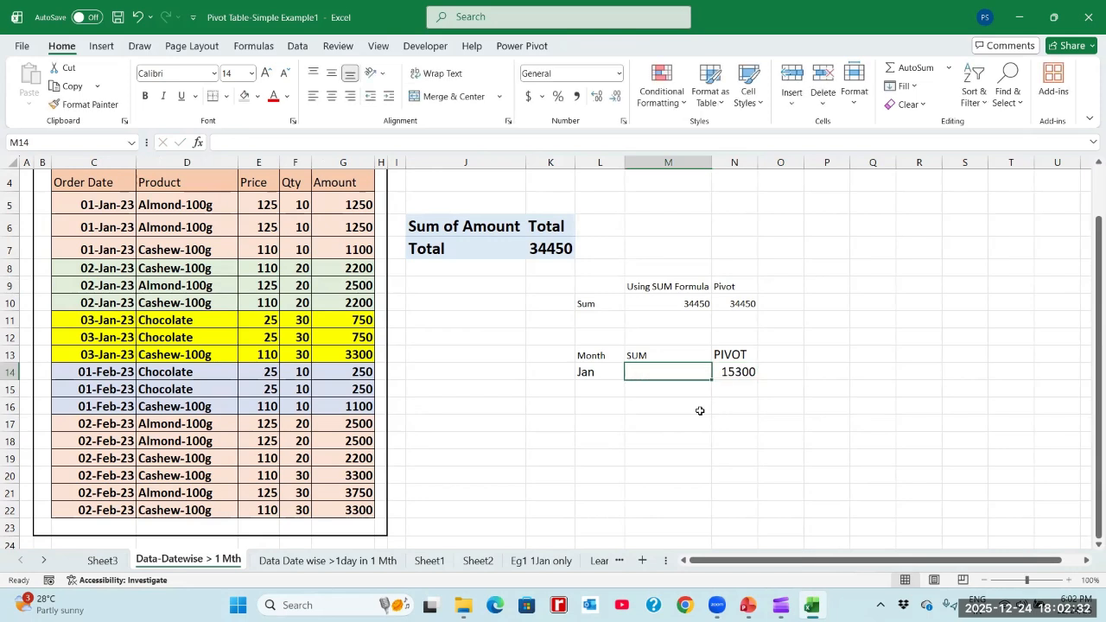
- Total the January amounts in M14 with the formula =SUM(G5:G13)
{"action": "type", "text": "=SUM("}
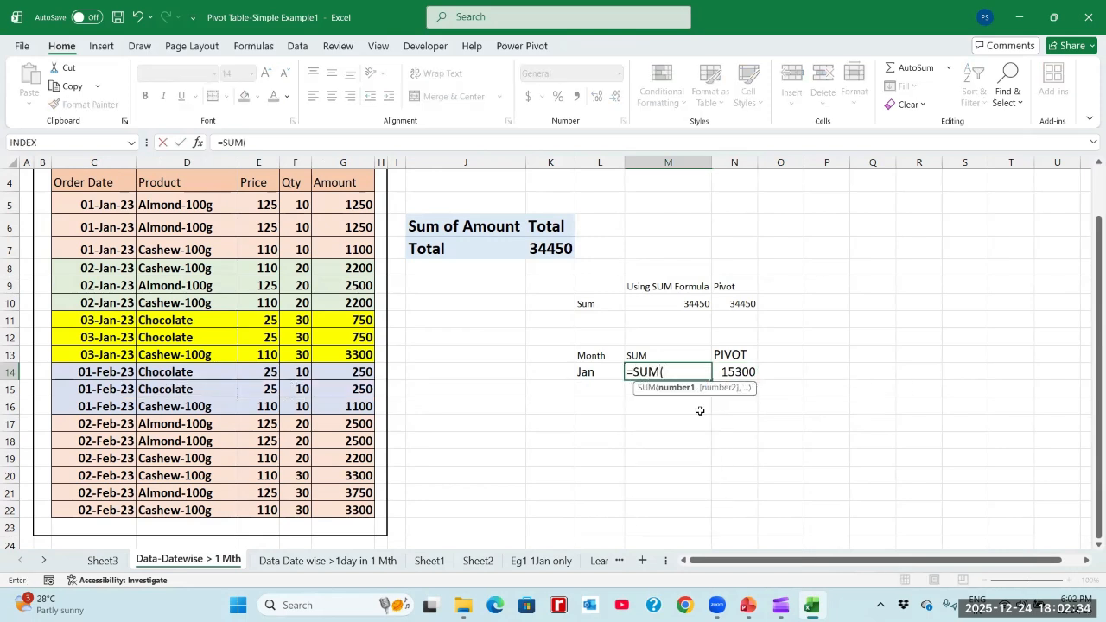
{"action": "left_click", "coordinate": [365, 289]}
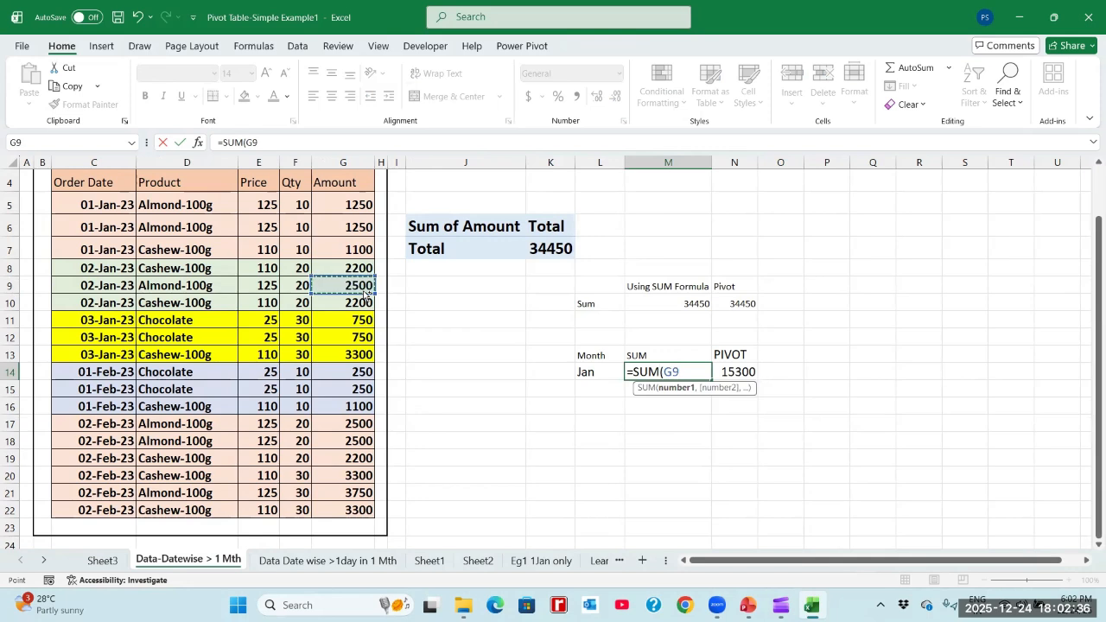
{"action": "key", "text": "ctrl+Up"}
{"action": "key", "text": "Down"}
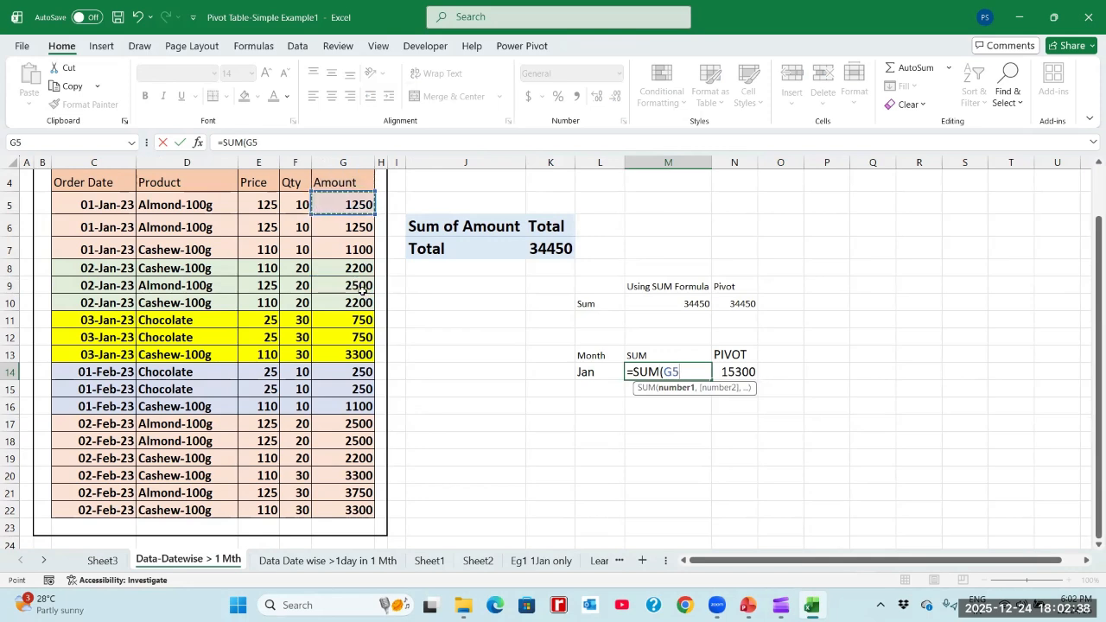
{"action": "key", "text": "shift+Down"}
{"action": "key", "text": "shift+Down"}
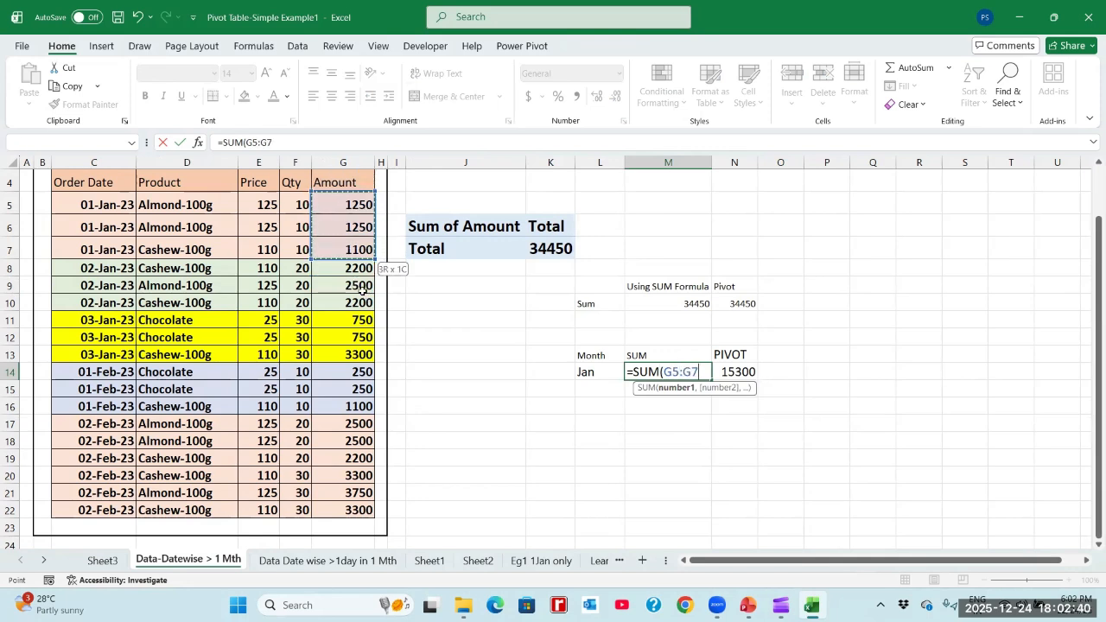
{"action": "key", "text": "shift+Down"}
{"action": "key", "text": "shift+Down"}
{"action": "key", "text": "shift+Down"}
{"action": "key", "text": "shift+Down"}
{"action": "key", "text": "shift+Down"}
{"action": "key", "text": "shift+Down"}
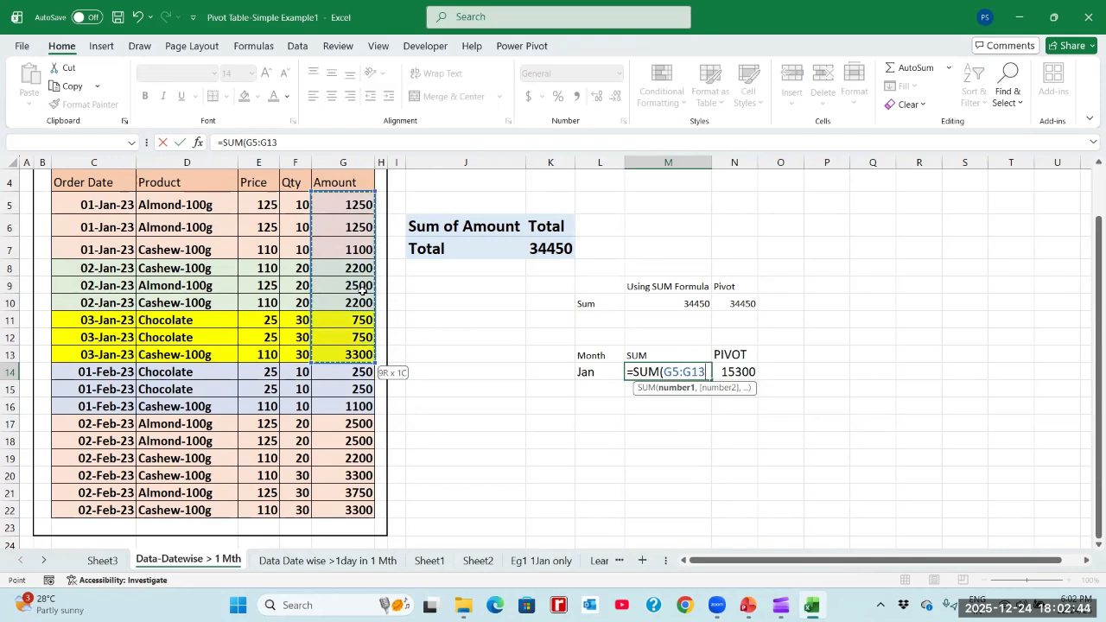
{"action": "key", "text": "Return"}
{"action": "key", "text": "Up"}
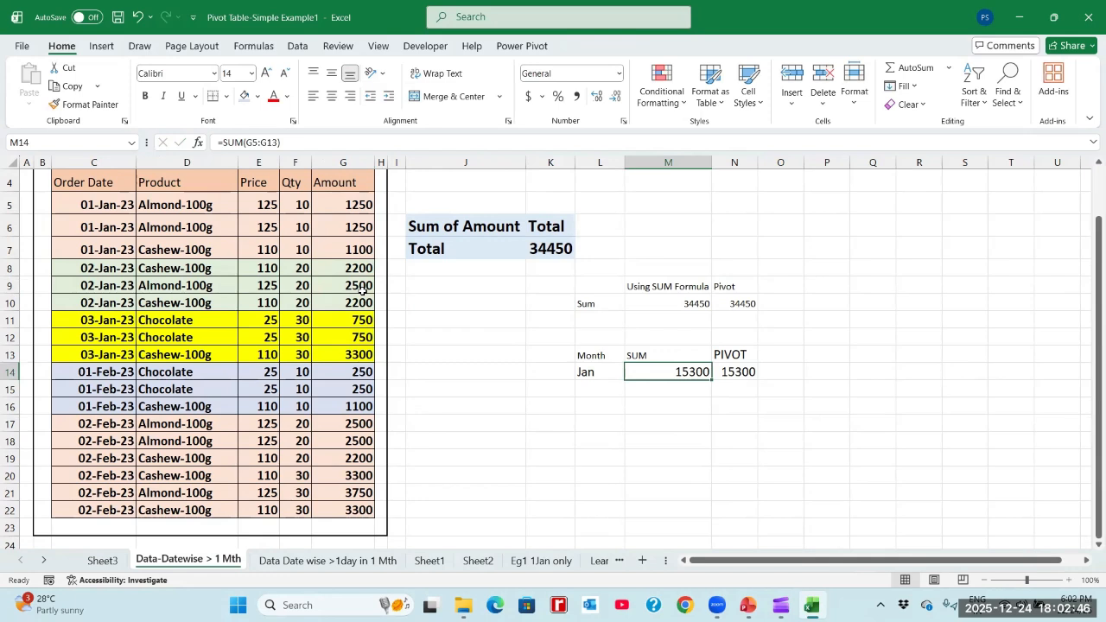
- Enter the remark Correct in O14, beside the January pivot value
{"action": "key", "text": "Right"}
{"action": "key", "text": "Right"}
{"action": "type", "text": "cOR"}
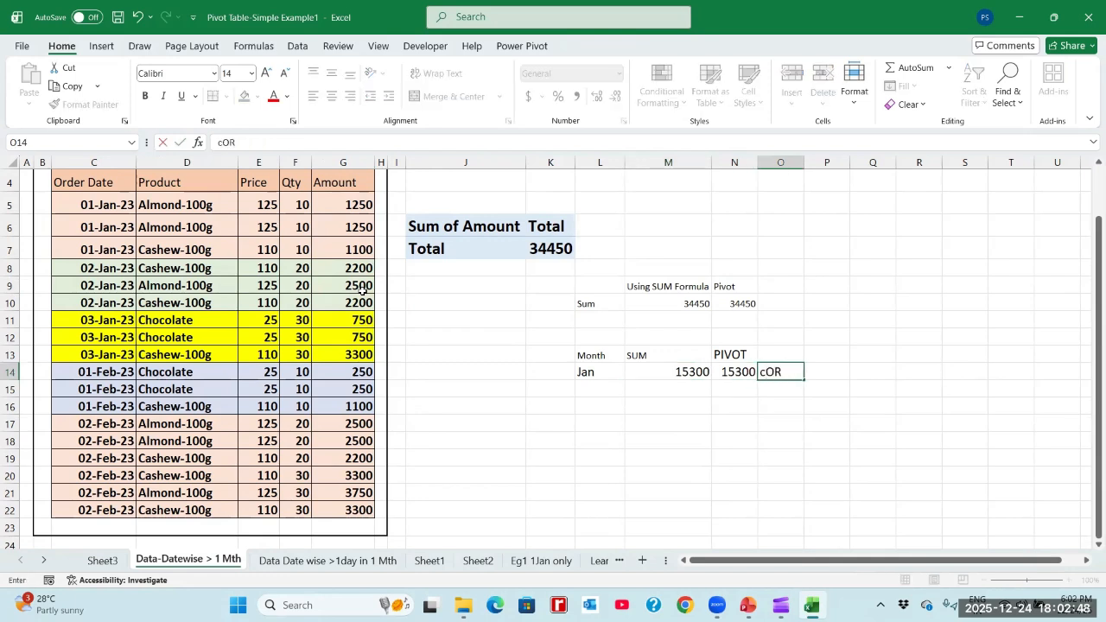
{"action": "key", "text": "BackSpace"}
{"action": "key", "text": "BackSpace"}
{"action": "key", "text": "BackSpace"}
{"action": "type", "text": "Correct"}
{"action": "key", "text": "Return"}
{"action": "key", "text": "Up"}
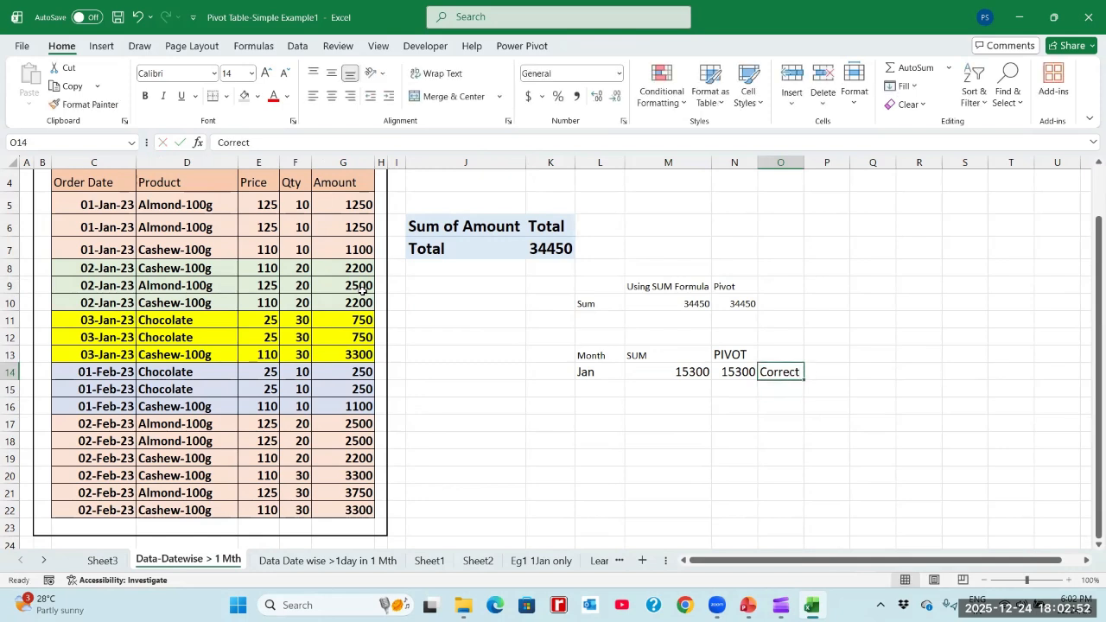
- Make the Using SUM Formula heading, its total in M10 and the January sum in M14 bold
{"action": "left_click", "coordinate": [691, 307]}
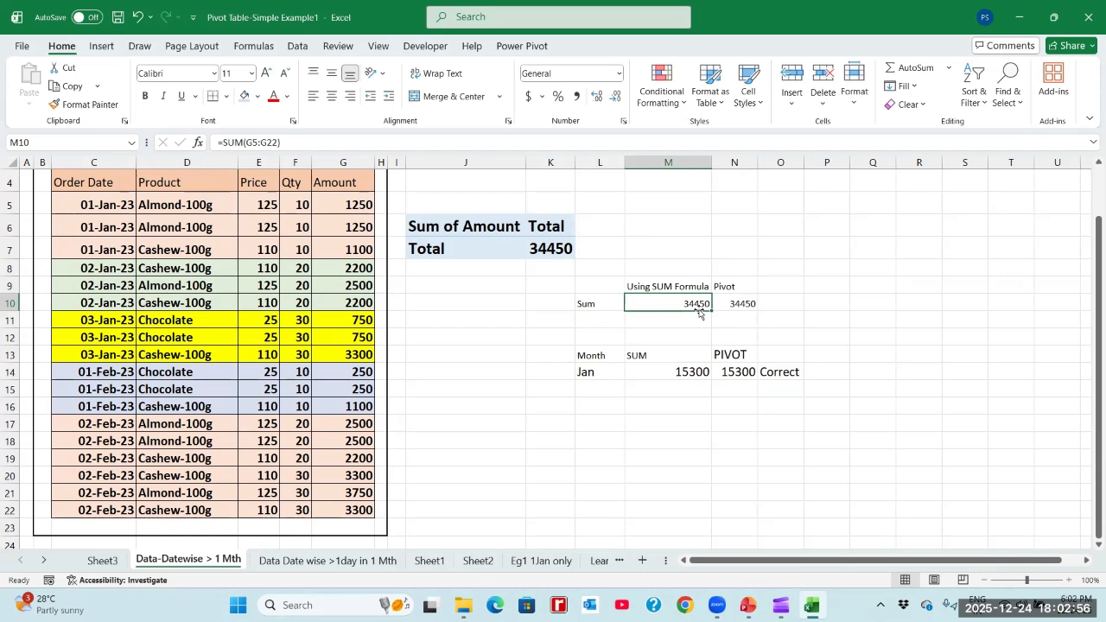
{"action": "left_click", "coordinate": [682, 287]}
{"action": "key", "text": "shift+Down"}
{"action": "key", "text": "ctrl+b"}
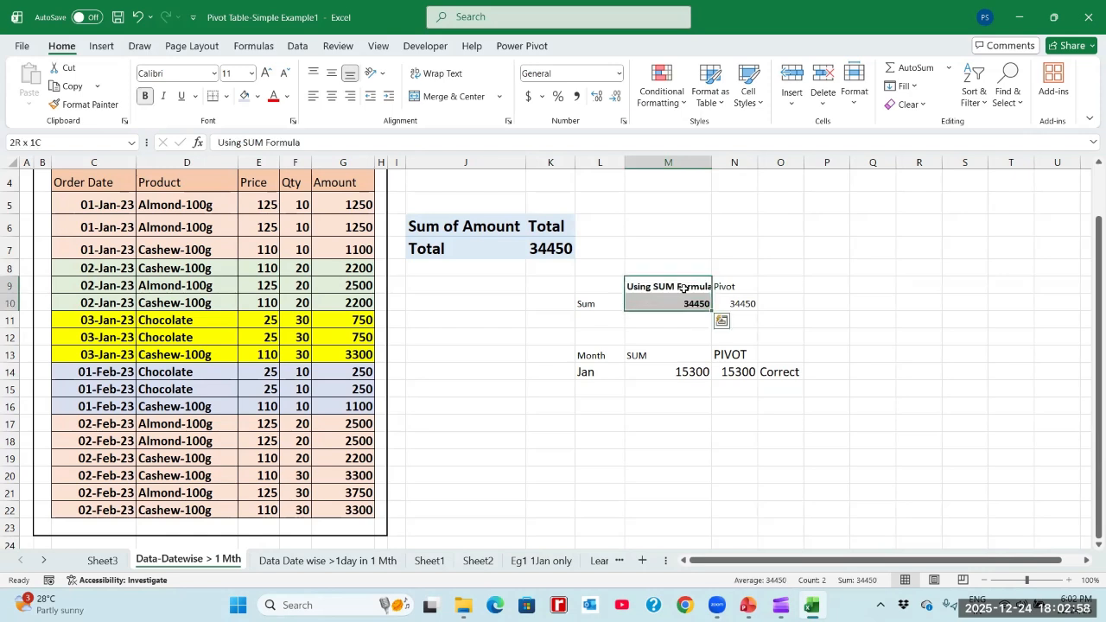
{"action": "key", "text": "Down"}
{"action": "key", "text": "Down"}
{"action": "key", "text": "Down"}
{"action": "key", "text": "Down"}
{"action": "key", "text": "Down"}
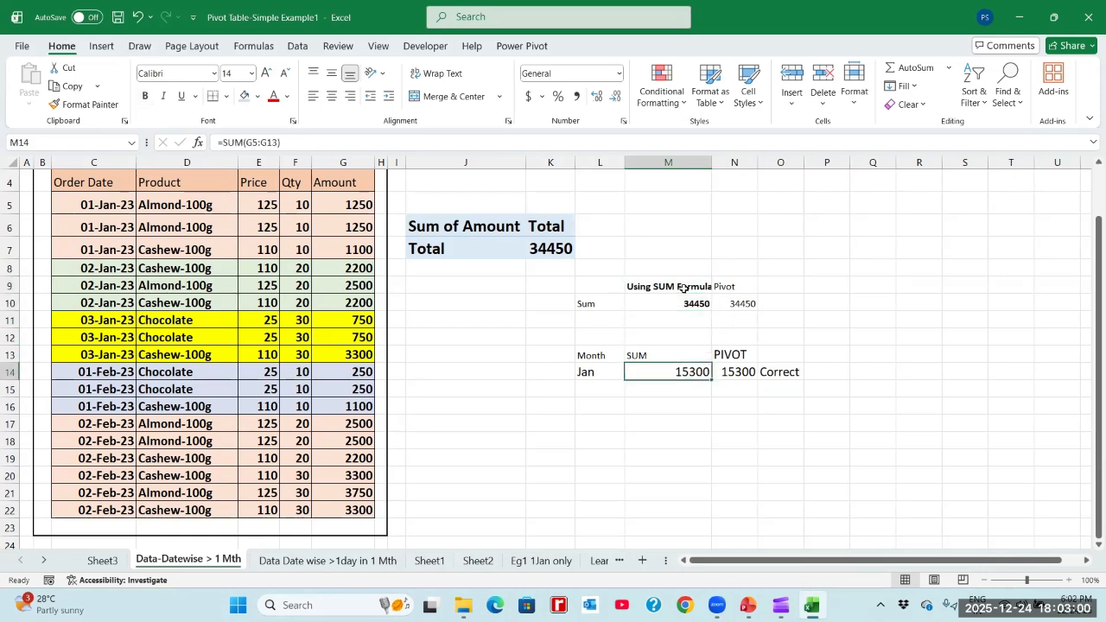
{"action": "key", "text": "ctrl+b"}
- Enter the month label Feb in L15, below Jan
{"action": "key", "text": "Down"}
{"action": "key", "text": "Left"}
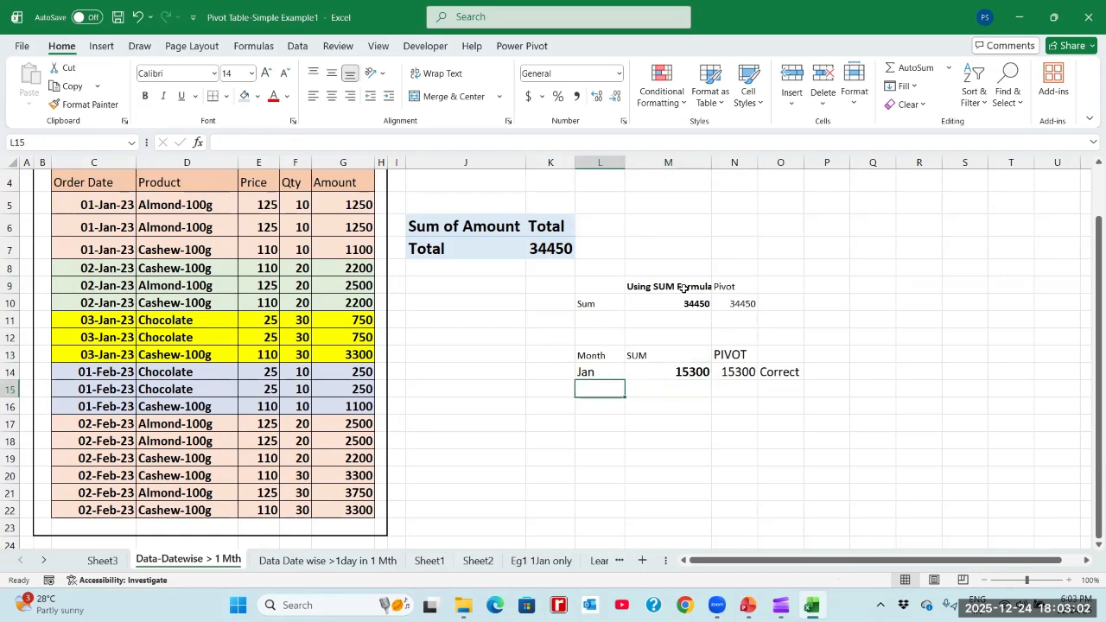
{"action": "type", "text": "Feb"}
{"action": "key", "text": "Return"}
{"action": "key", "text": "Up"}
{"action": "key", "text": "Right"}
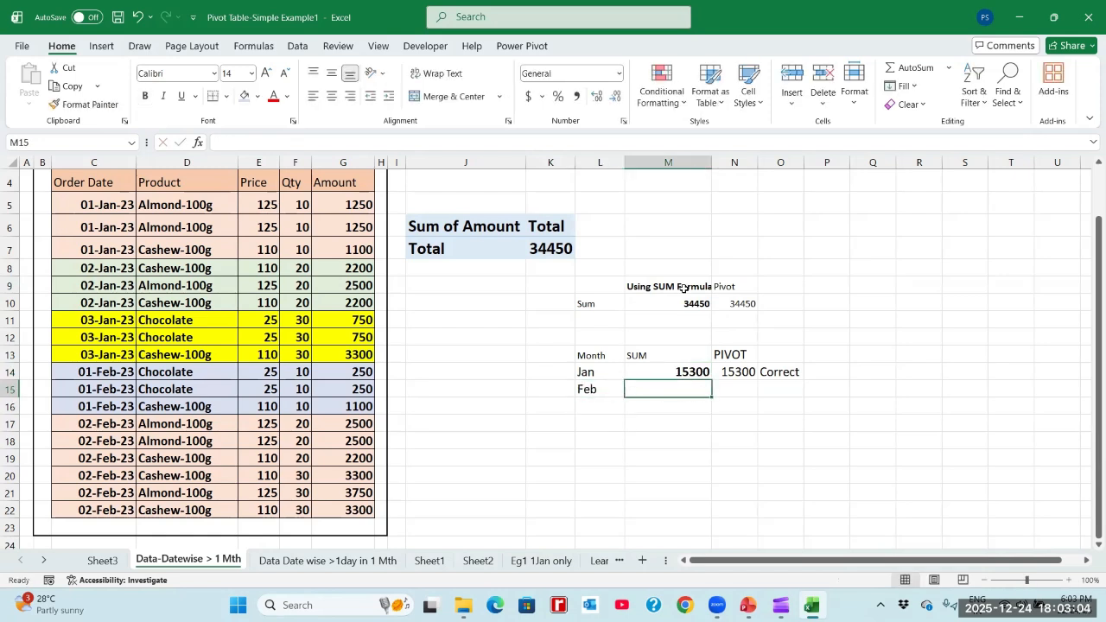
- Check the February total by selecting the Amount cells G14:G22
{"action": "left_click", "coordinate": [353, 319]}
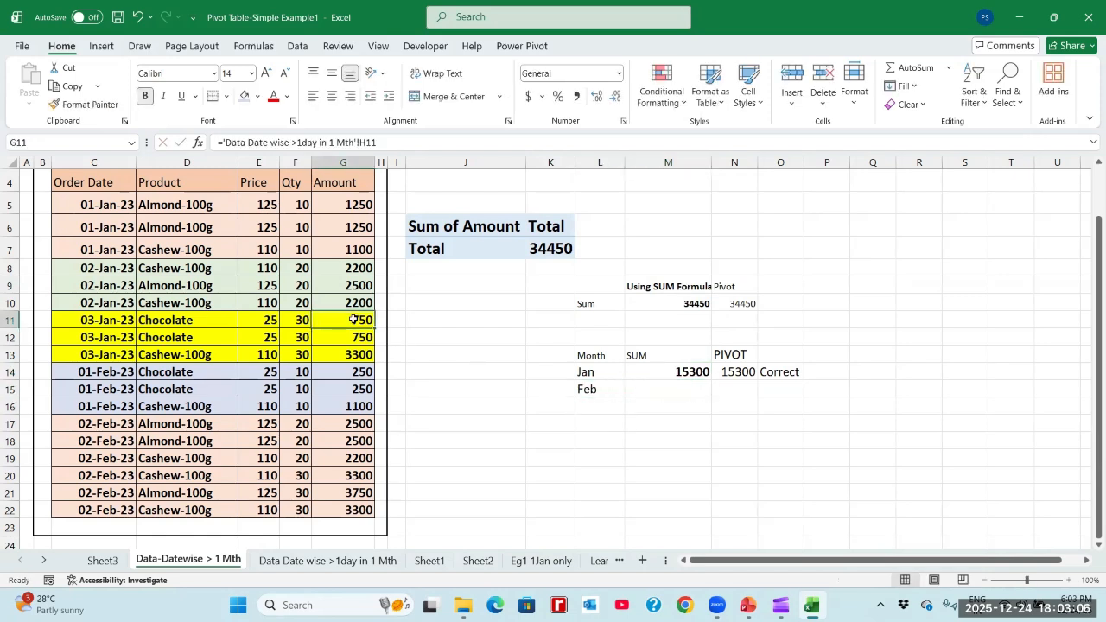
{"action": "key", "text": "Down"}
{"action": "key", "text": "Down"}
{"action": "key", "text": "Down"}
{"action": "key", "text": "shift+Down"}
{"action": "key", "text": "shift+Down"}
{"action": "key", "text": "shift+Down"}
{"action": "key", "text": "shift+Down"}
{"action": "key", "text": "shift+Down"}
{"action": "key", "text": "shift+Down"}
{"action": "key", "text": "shift+Down"}
{"action": "key", "text": "shift+Down"}
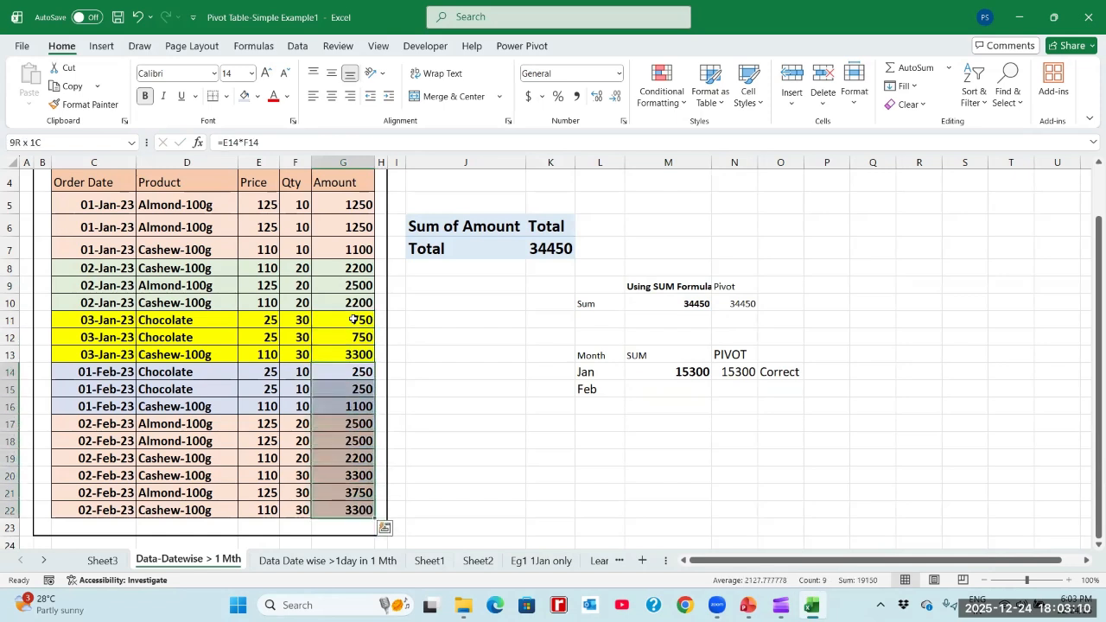
- Enter a SUM formula in M15 that totals the February Amount cells G14:G22
{"action": "left_click", "coordinate": [674, 387]}
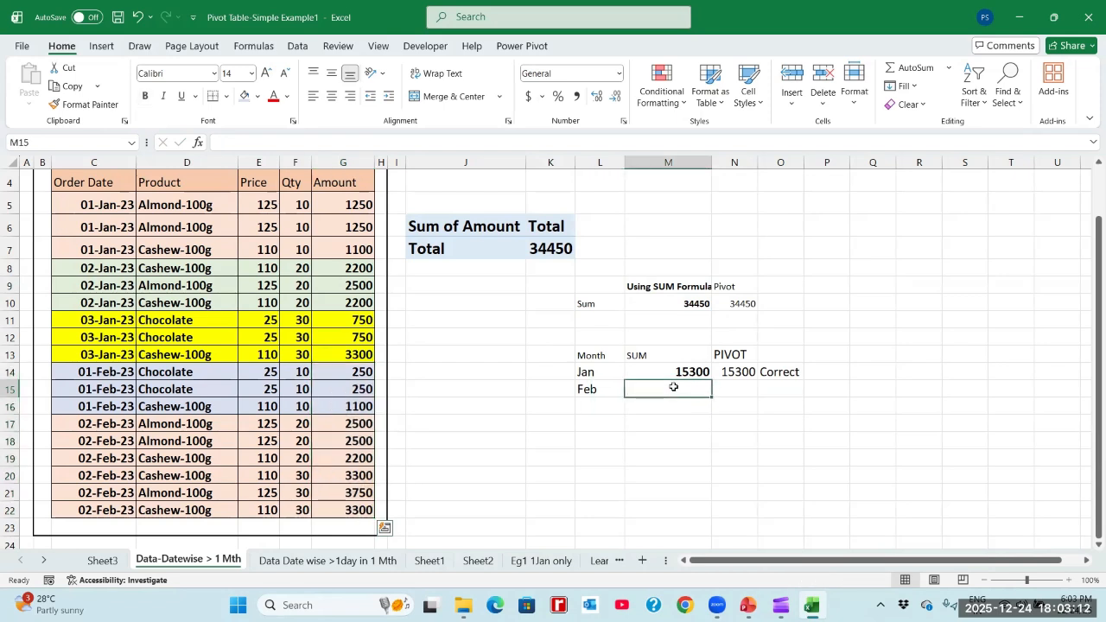
{"action": "type", "text": "1="}
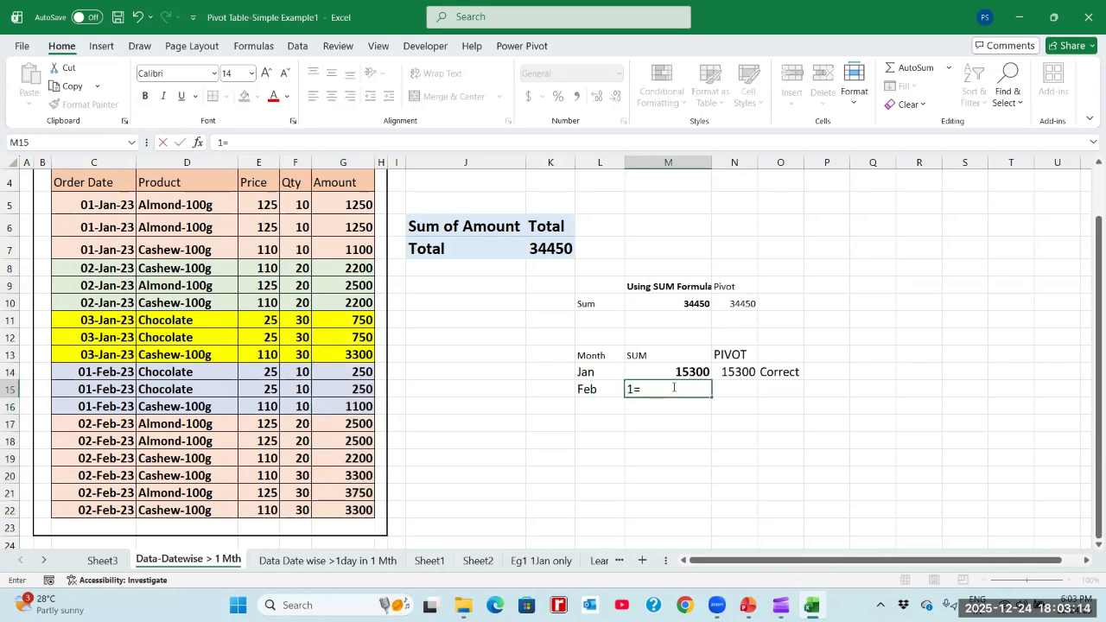
{"action": "key", "text": "Escape"}
{"action": "type", "text": "=sum"}
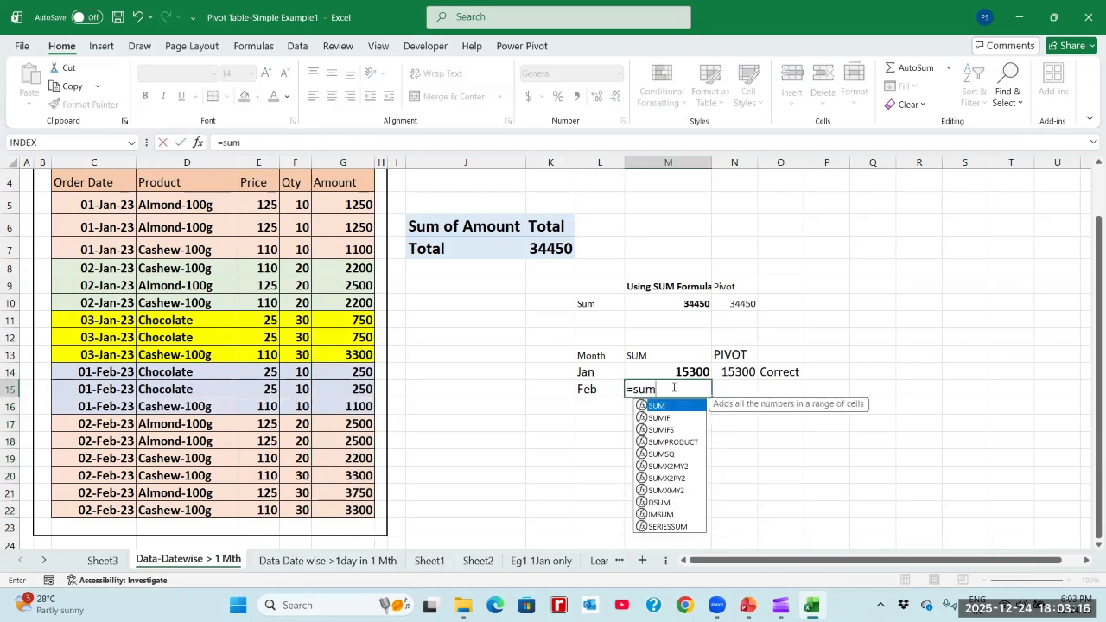
{"action": "type", "text": "("}
{"action": "key", "text": "Left"}
{"action": "key", "text": "Left"}
{"action": "key", "text": "Left"}
{"action": "key", "text": "Left"}
{"action": "key", "text": "Left"}
{"action": "key", "text": "Left"}
{"action": "key", "text": "Up"}
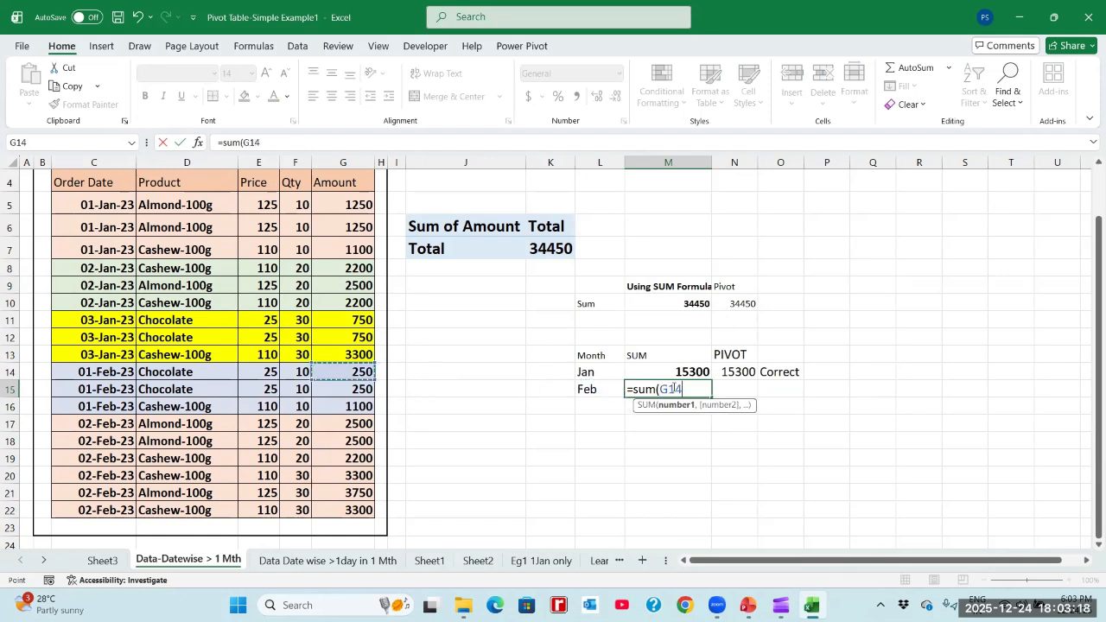
{"action": "key", "text": "shift+Down"}
{"action": "key", "text": "shift+Down"}
{"action": "key", "text": "shift+Down"}
{"action": "key", "text": "shift+Down"}
{"action": "key", "text": "shift+Down"}
{"action": "key", "text": "shift+Down"}
{"action": "key", "text": "shift+Down"}
{"action": "key", "text": "shift+Down"}
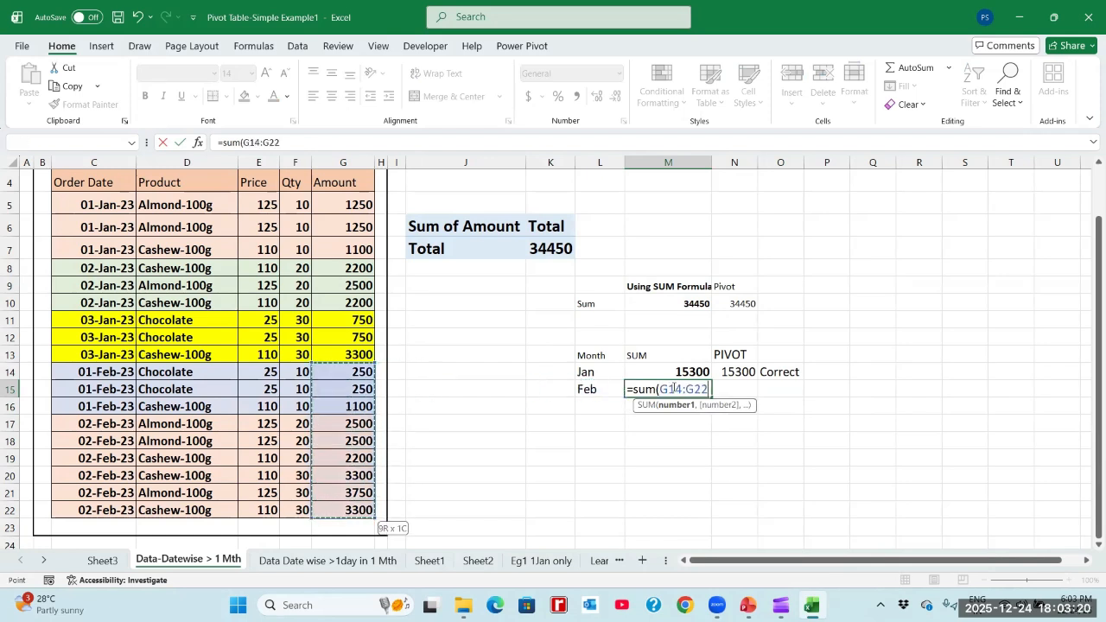
{"action": "key", "text": "Return"}
- Look up the February Sum of Amount in the Sheet3 pivot table and enter 19150 in N15 of the Data-Datewise > 1 Mth sheet
{"action": "left_click", "coordinate": [640, 388]}
{"action": "key", "text": "Right"}
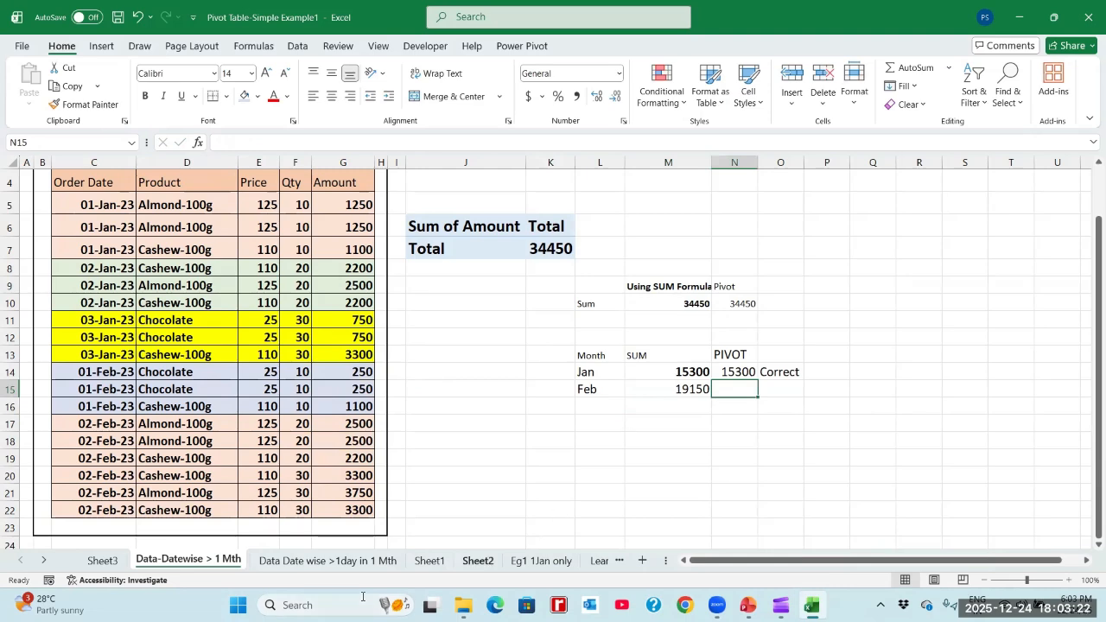
{"action": "left_click", "coordinate": [101, 560]}
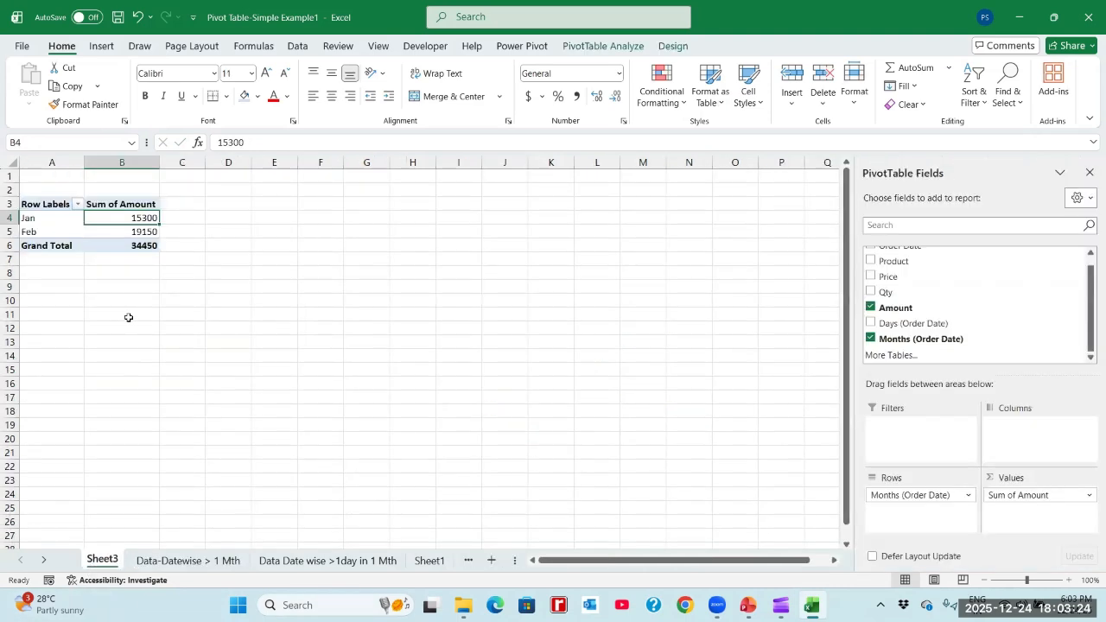
{"action": "left_click", "coordinate": [142, 230]}
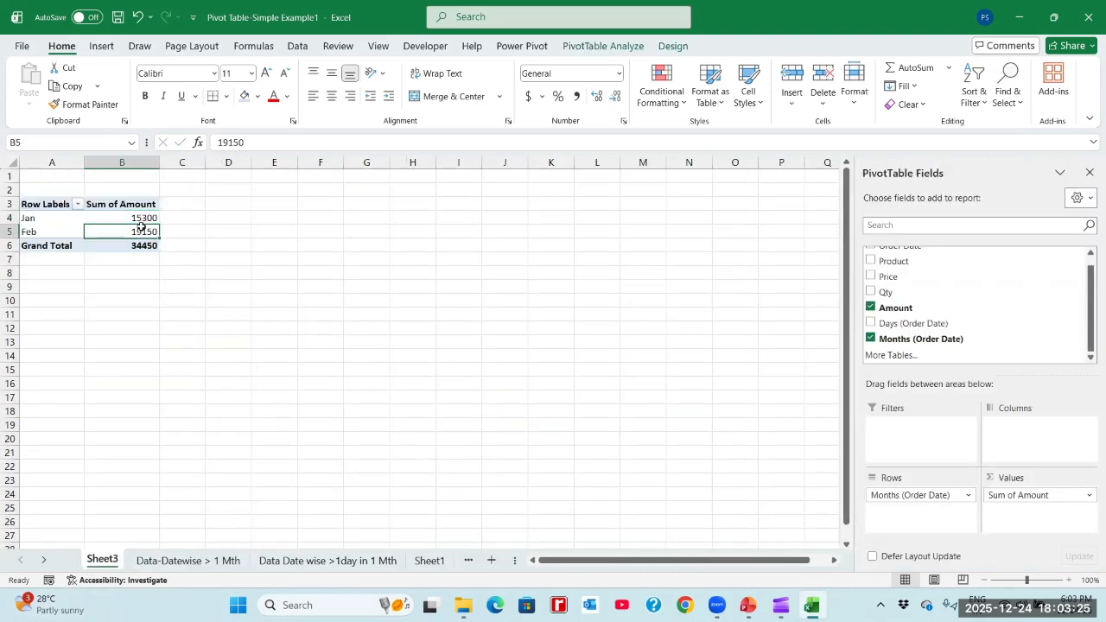
{"action": "left_click", "coordinate": [186, 562]}
{"action": "type", "text": "1"}
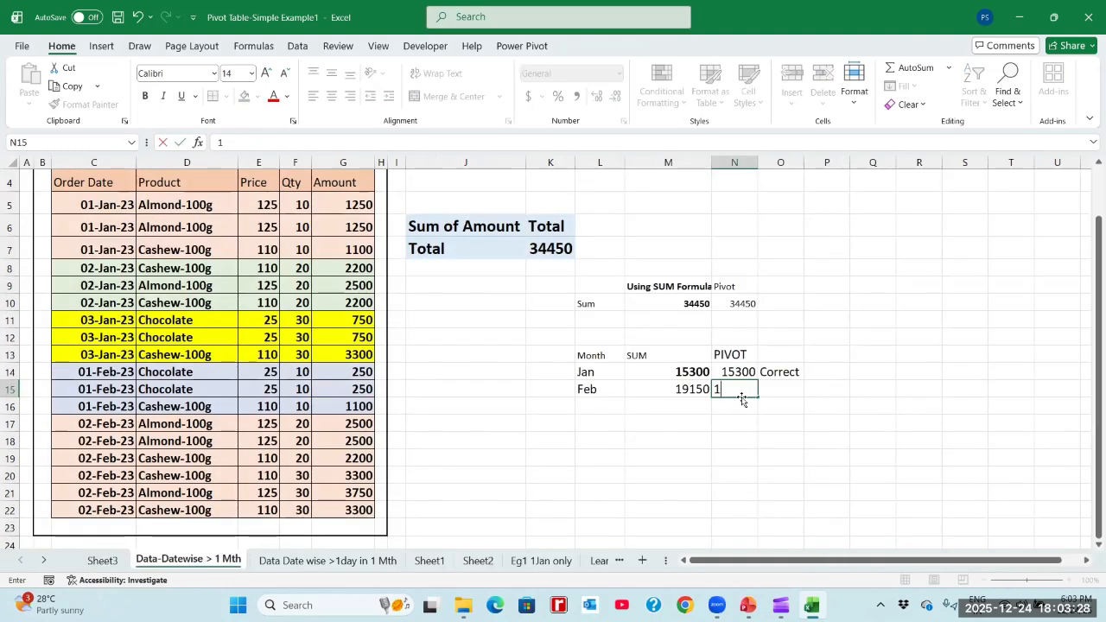
{"action": "type", "text": "9150"}
{"action": "key", "text": "Return"}
{"action": "key", "text": "Up"}
- Enter the remark Correct in O15, beside the February pivot value
{"action": "key", "text": "Right"}
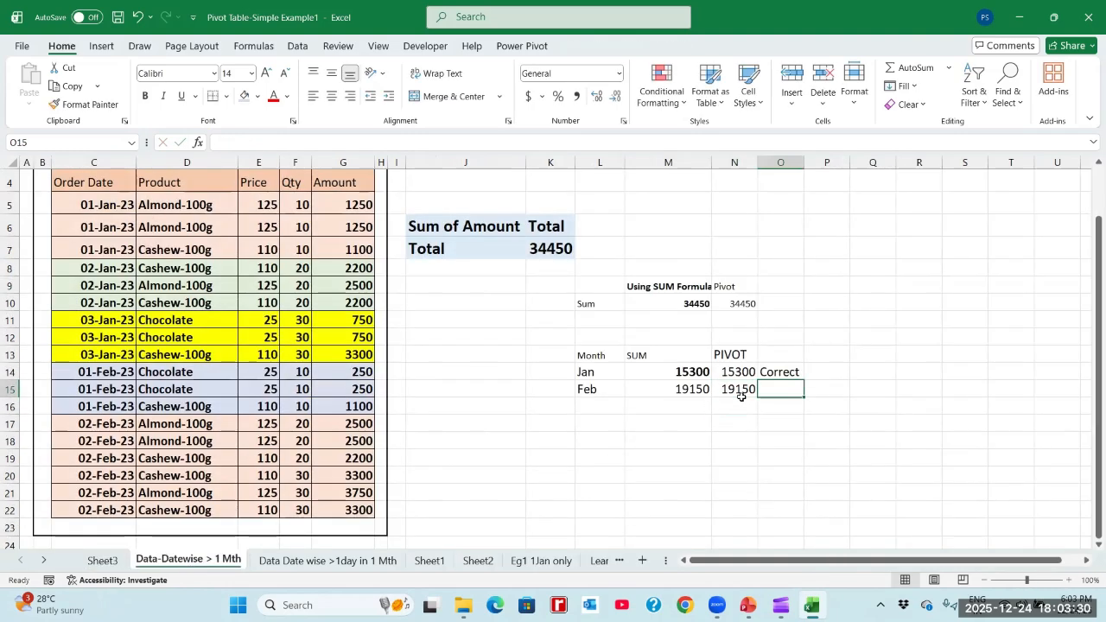
{"action": "type", "text": "Correct"}
{"action": "key", "text": "Return"}
{"action": "key", "text": "Up"}
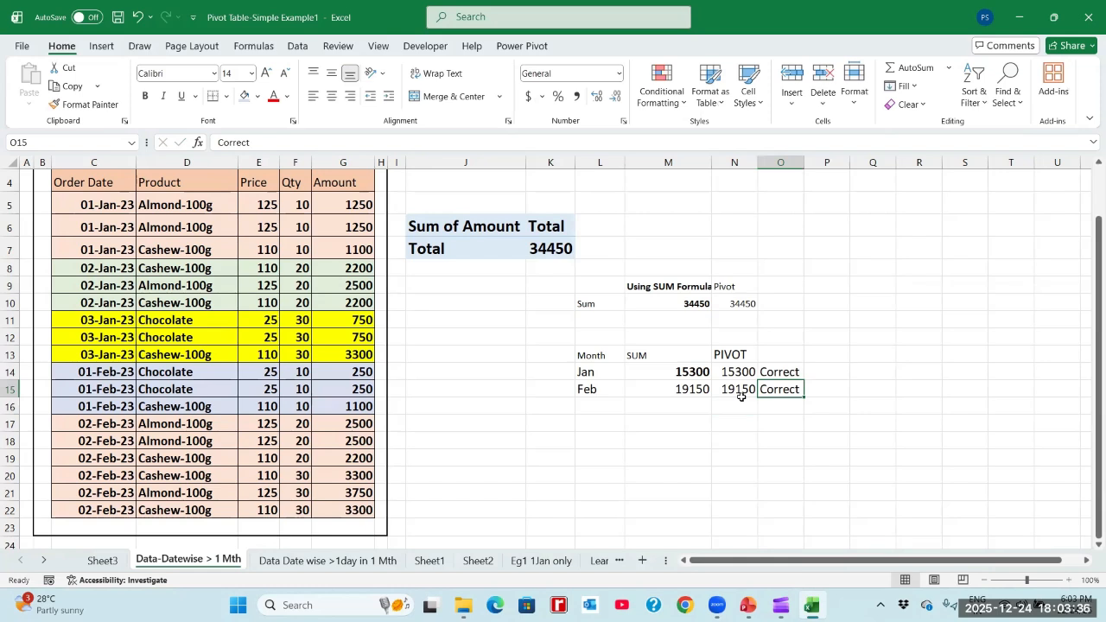
{"action": "left_click", "coordinate": [777, 369]}
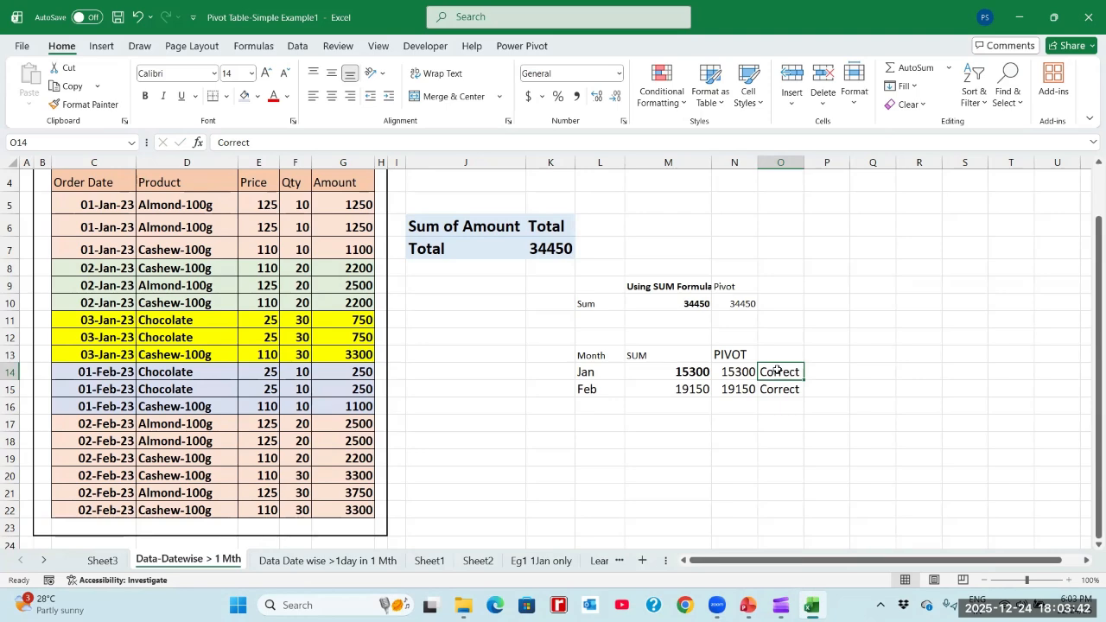
{"action": "left_click", "coordinate": [243, 214]}
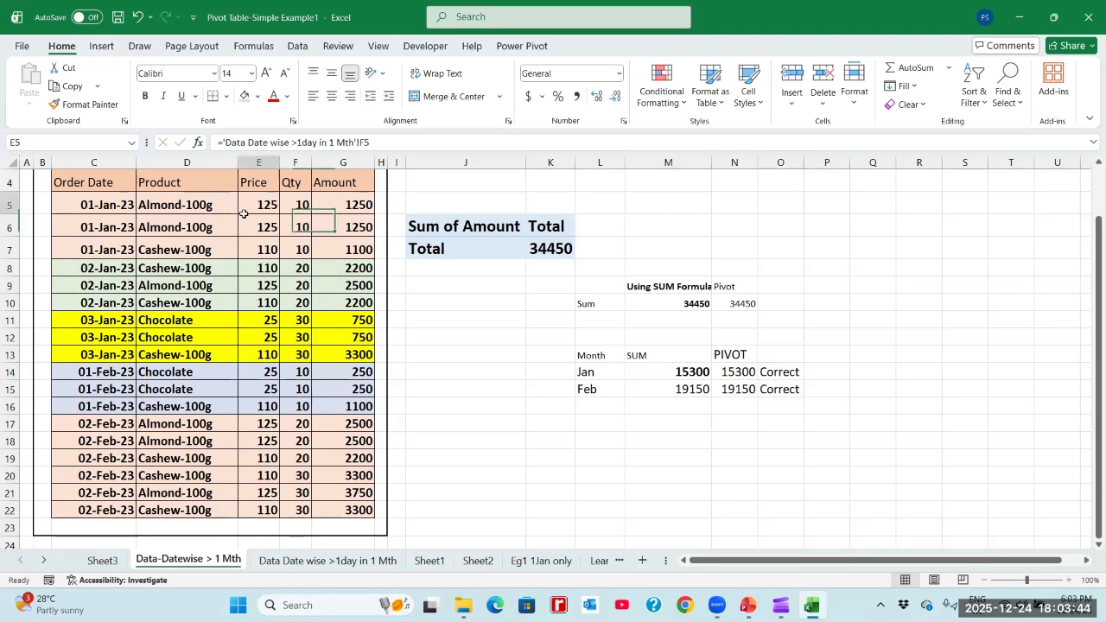
{"action": "key", "text": "Up"}
{"action": "key", "text": "Up"}
{"action": "key", "text": "Up"}
{"action": "key", "text": "Down"}
{"action": "key", "text": "Down"}
{"action": "key", "text": "Left"}
{"action": "key", "text": "Left"}
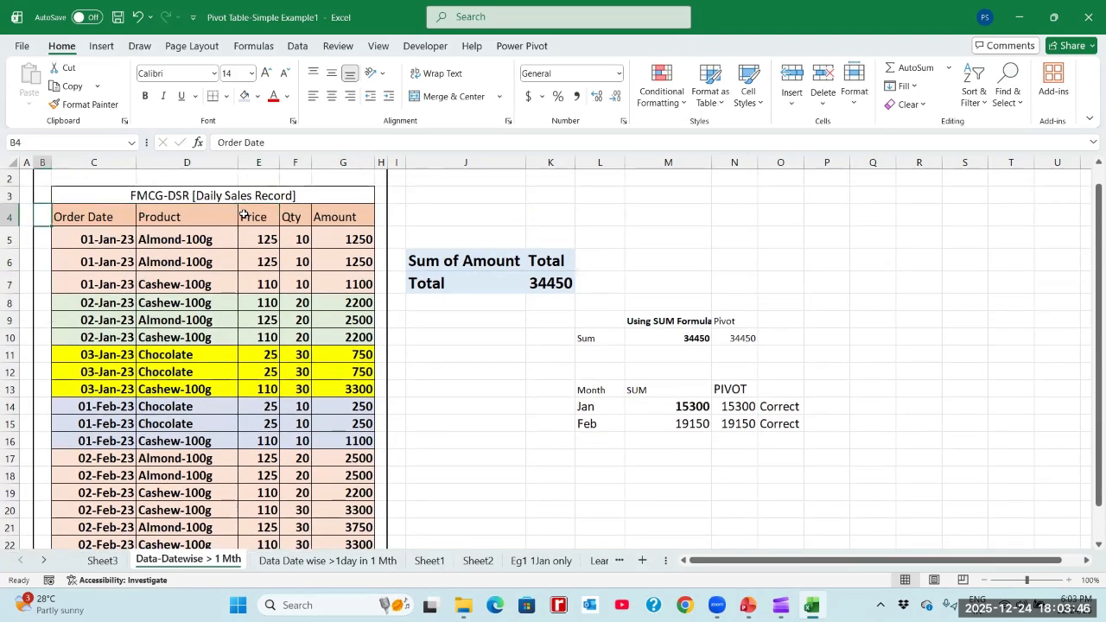
{"action": "key", "text": "shift+Right"}
{"action": "key", "text": "shift+Right"}
{"action": "key", "text": "shift+Right"}
{"action": "key", "text": "shift+Right"}
{"action": "key", "text": "shift+Down"}
{"action": "key", "text": "shift+Down"}
{"action": "key", "text": "shift+Down"}
{"action": "key", "text": "shift+Down"}
{"action": "key", "text": "shift+Down"}
{"action": "key", "text": "shift+Down"}
{"action": "key", "text": "shift+Down"}
{"action": "key", "text": "shift+Down"}
{"action": "key", "text": "shift+Down"}
{"action": "key", "text": "shift+Down"}
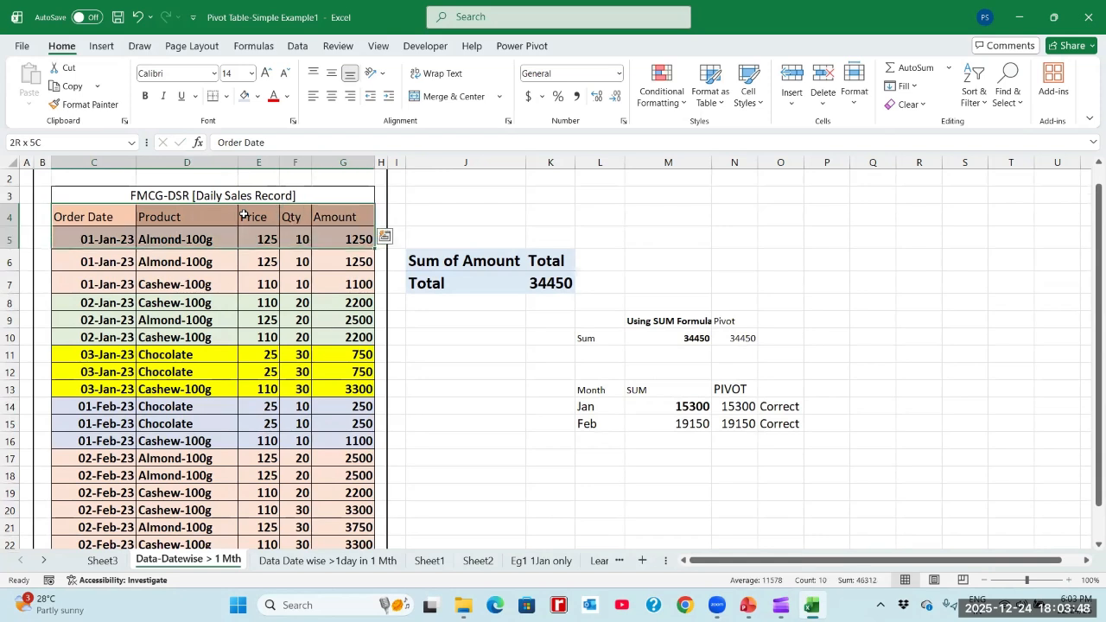
{"action": "key", "text": "shift+Up"}
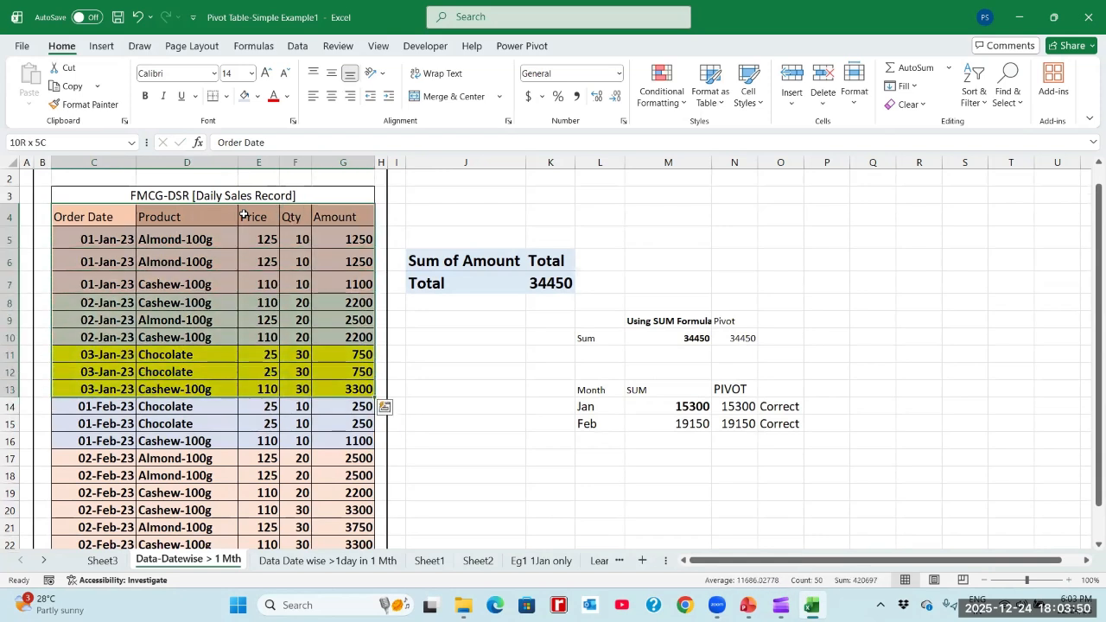
- Turn on filtering for the sales records C4:G22, with the column headings in row 4
{"action": "left_click", "coordinate": [91, 225]}
{"action": "key", "text": "ctrl+shift+Right"}
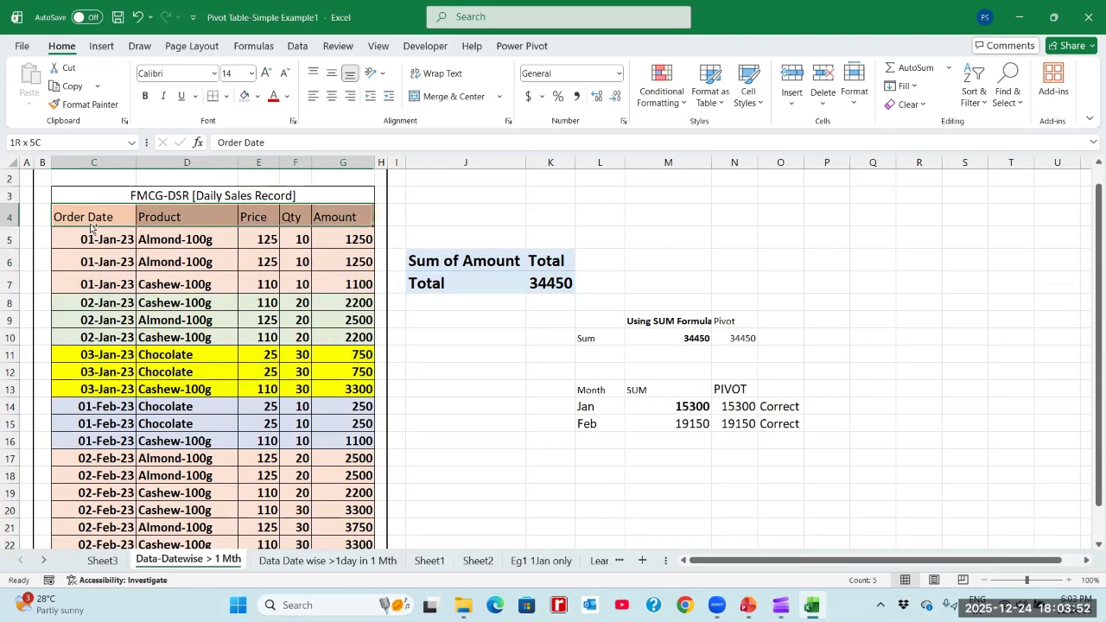
{"action": "key", "text": "ctrl+shift+Down"}
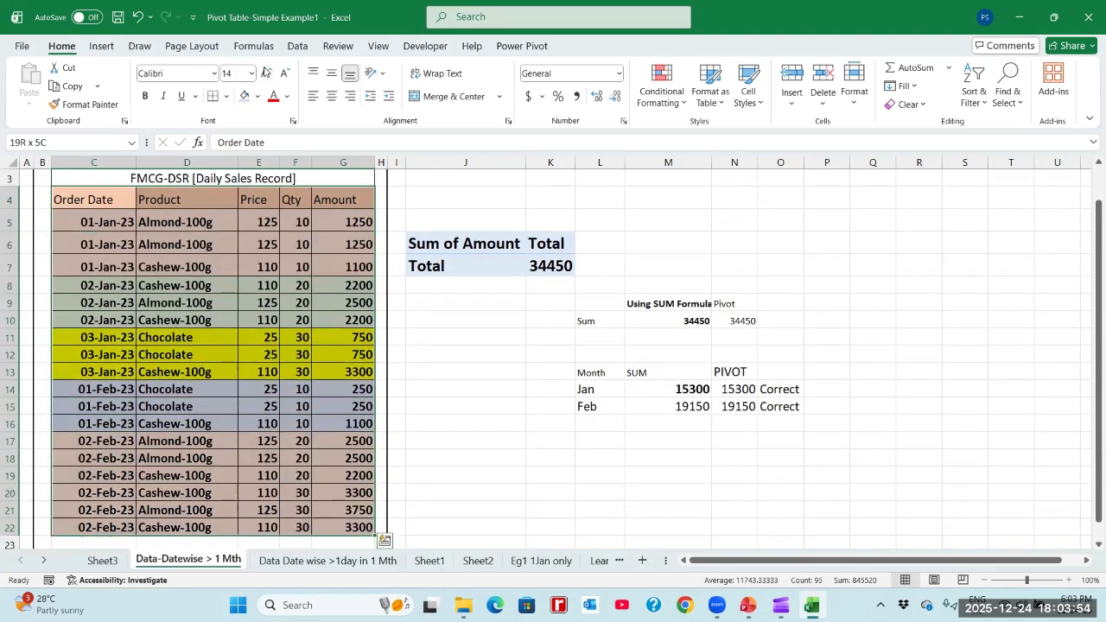
{"action": "left_click", "coordinate": [297, 46]}
{"action": "left_click", "coordinate": [495, 82]}
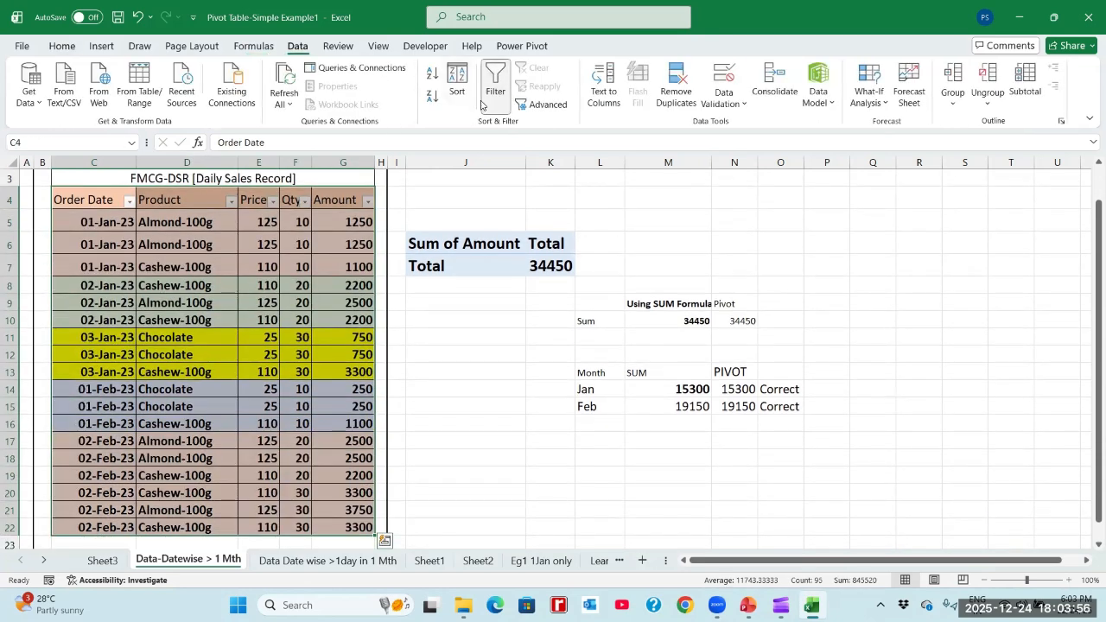
{"action": "left_click", "coordinate": [182, 225]}
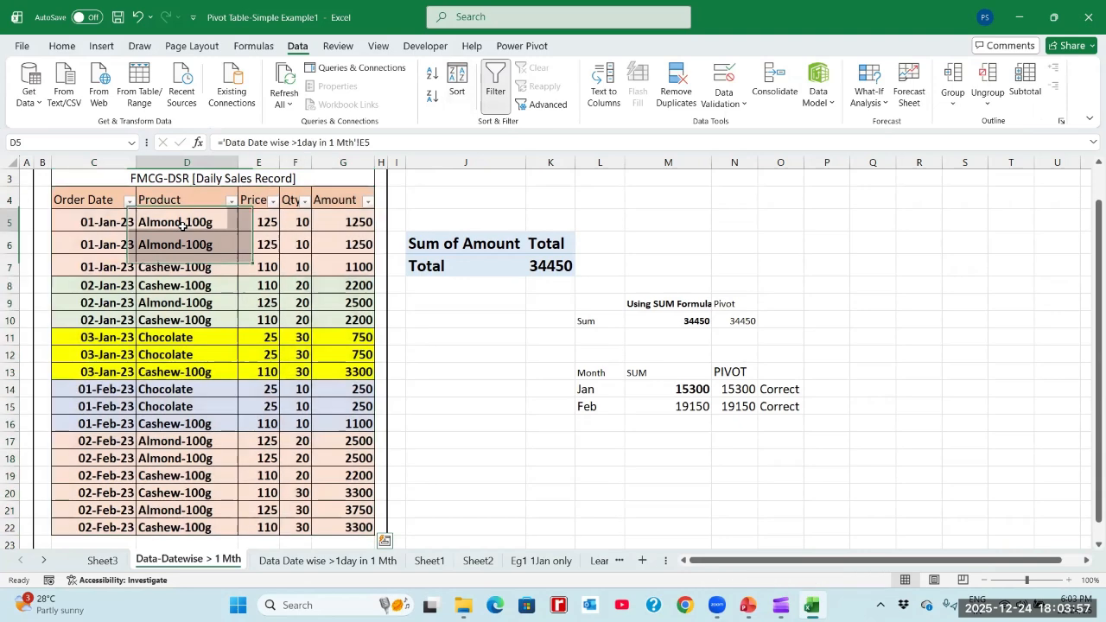
- Filter the Order Date column to show only January 2023
{"action": "left_click", "coordinate": [129, 200]}
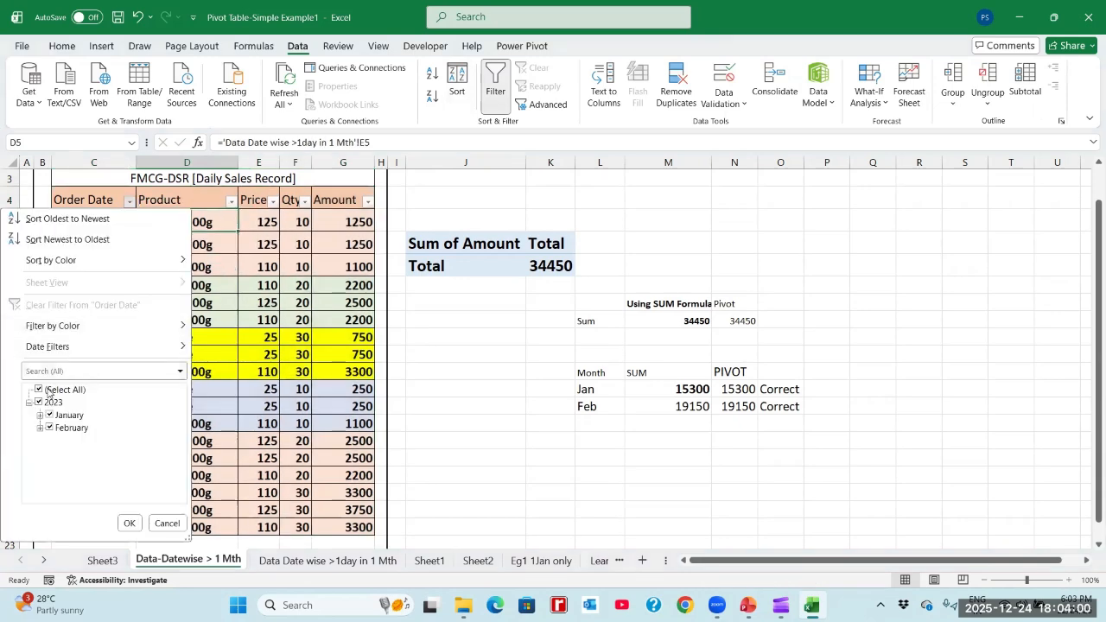
{"action": "left_click", "coordinate": [48, 391]}
{"action": "left_click", "coordinate": [50, 416]}
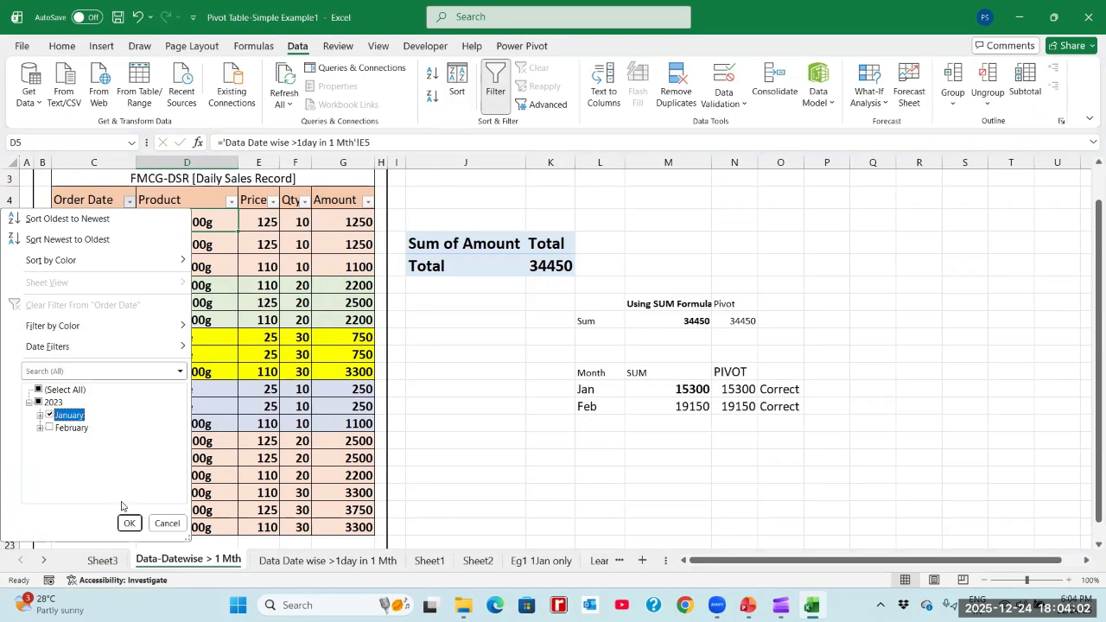
{"action": "left_click", "coordinate": [130, 523]}
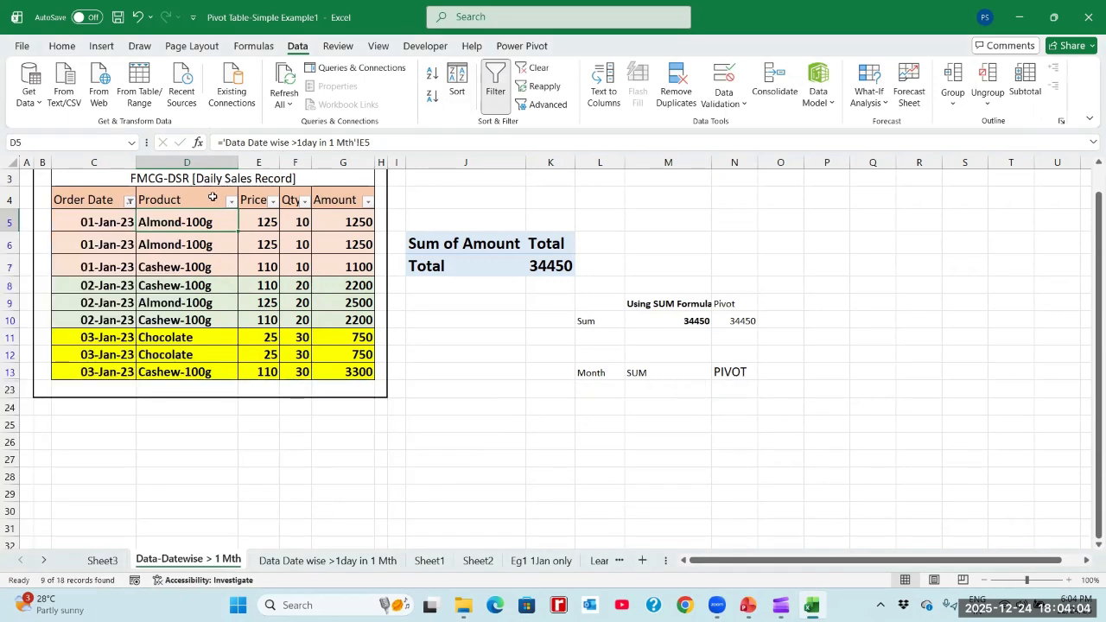
- Filter the Product column to show only Almond-100g
{"action": "left_click", "coordinate": [212, 198]}
{"action": "left_click", "coordinate": [231, 202]}
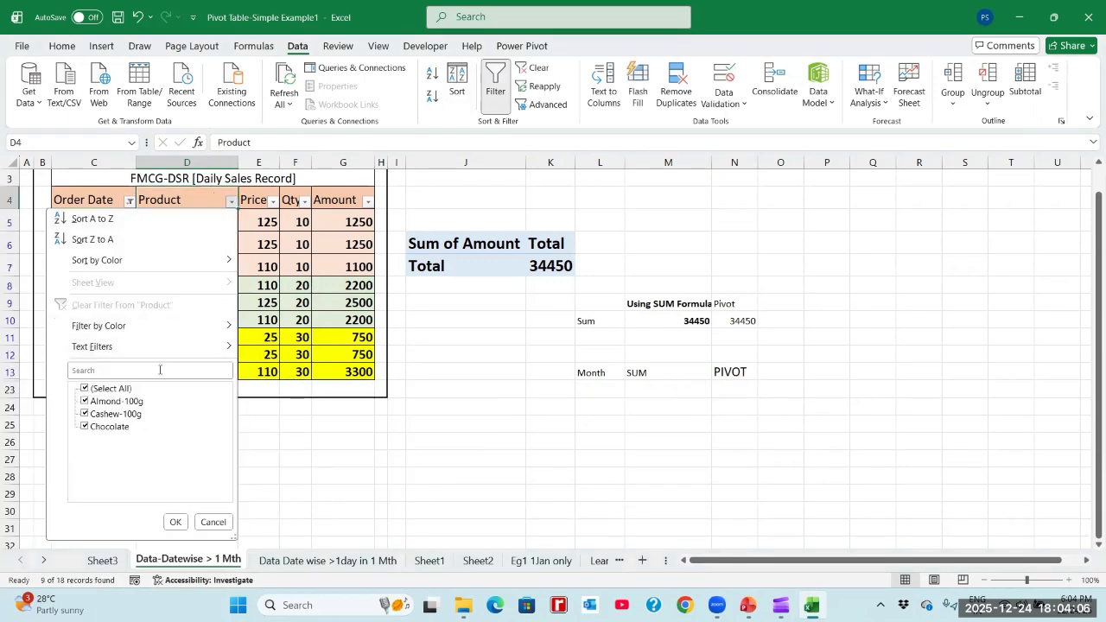
{"action": "left_click", "coordinate": [109, 390]}
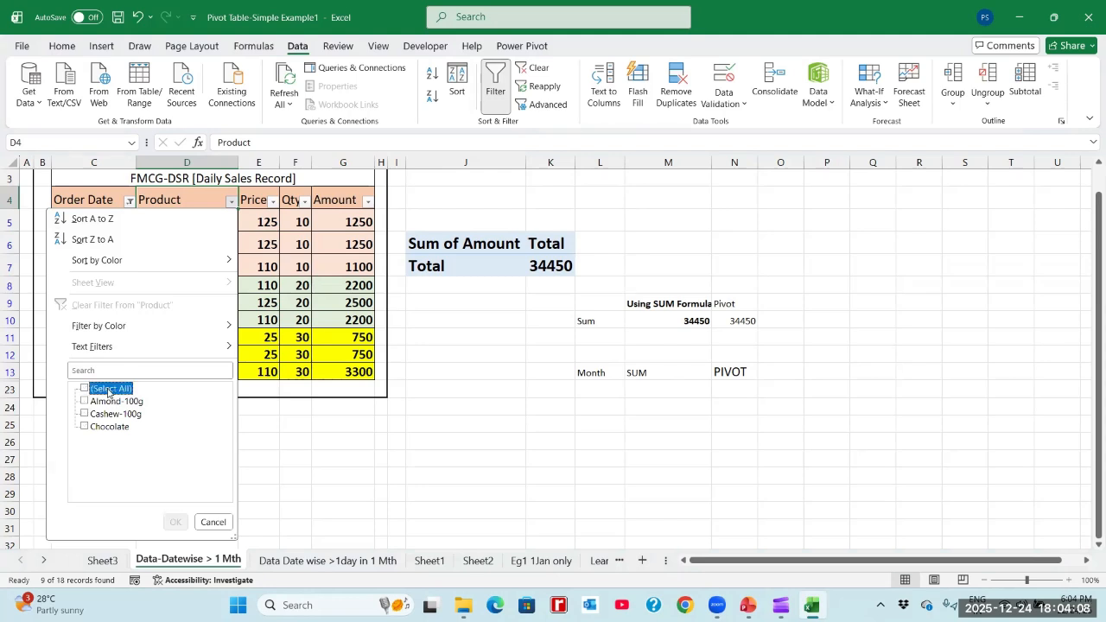
{"action": "left_click", "coordinate": [105, 401]}
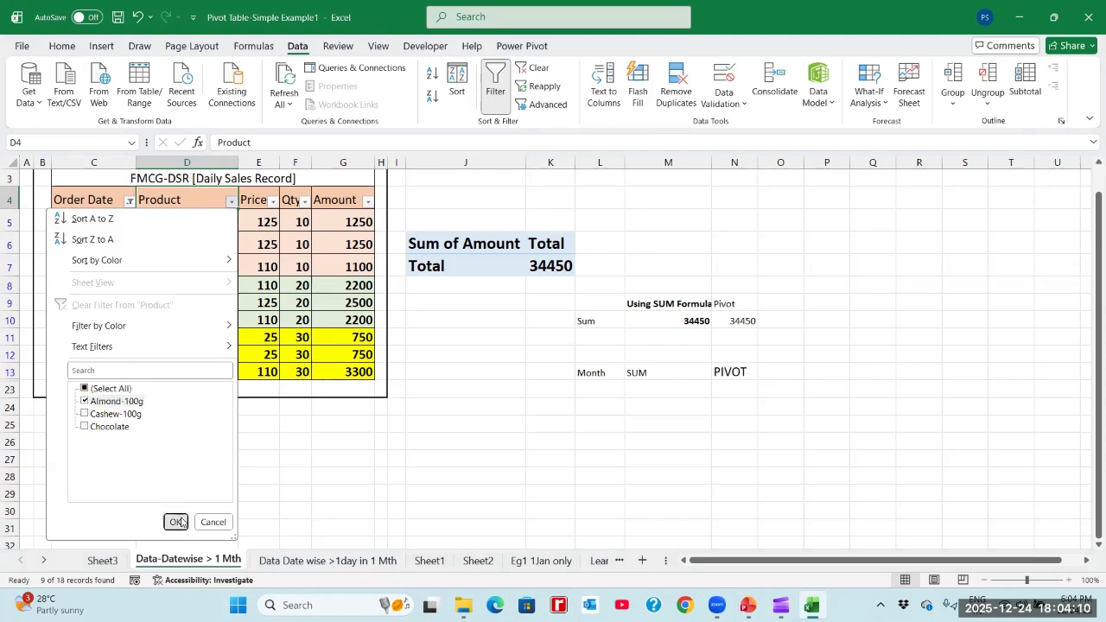
{"action": "left_click", "coordinate": [175, 521]}
- Check the January total for Almond-100g by selecting the filtered Amount cells
{"action": "left_click", "coordinate": [345, 195]}
{"action": "key", "text": "Down"}
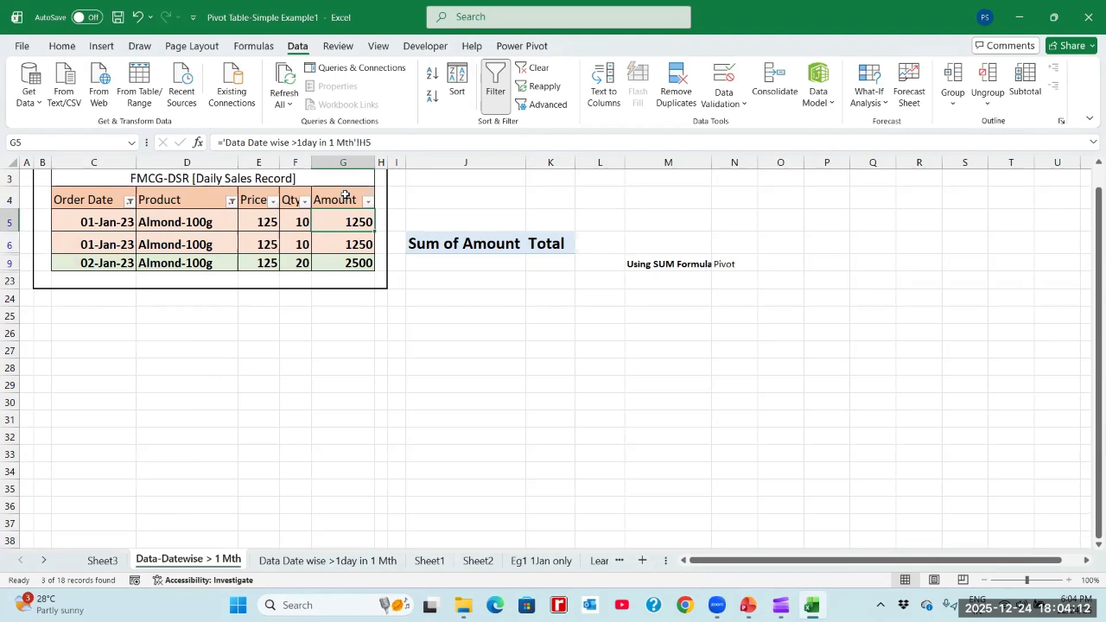
{"action": "key", "text": "shift+Down"}
{"action": "key", "text": "shift+Down"}
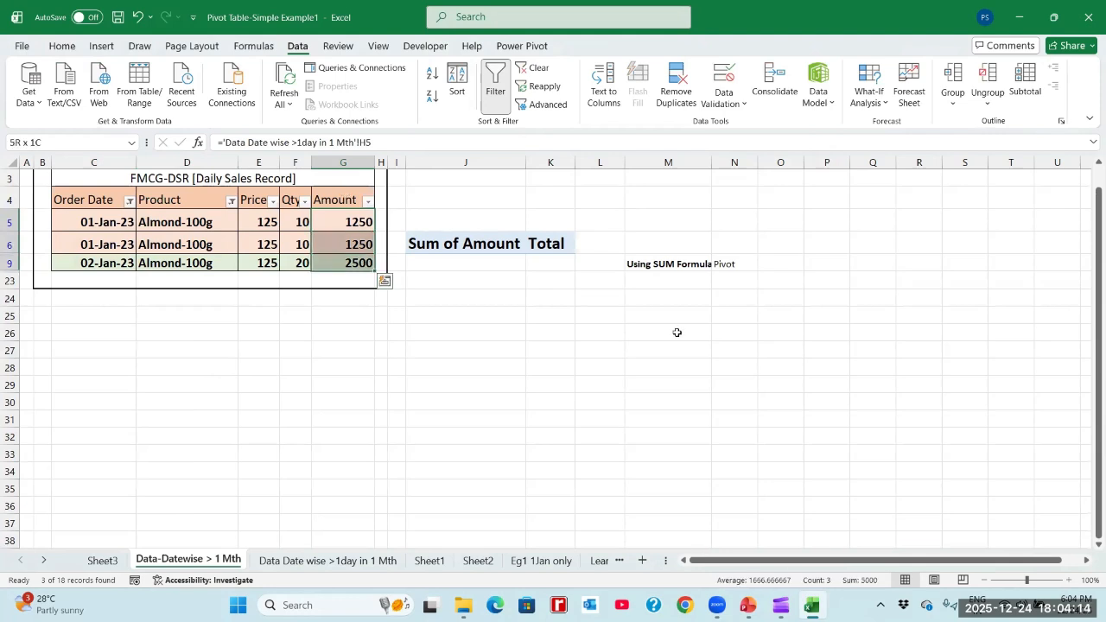
- Enter the headings Product, Jan and Feb in M27:O27, below the filtered records
{"action": "left_click", "coordinate": [633, 362]}
{"action": "key", "text": "Up"}
{"action": "type", "text": "P"}
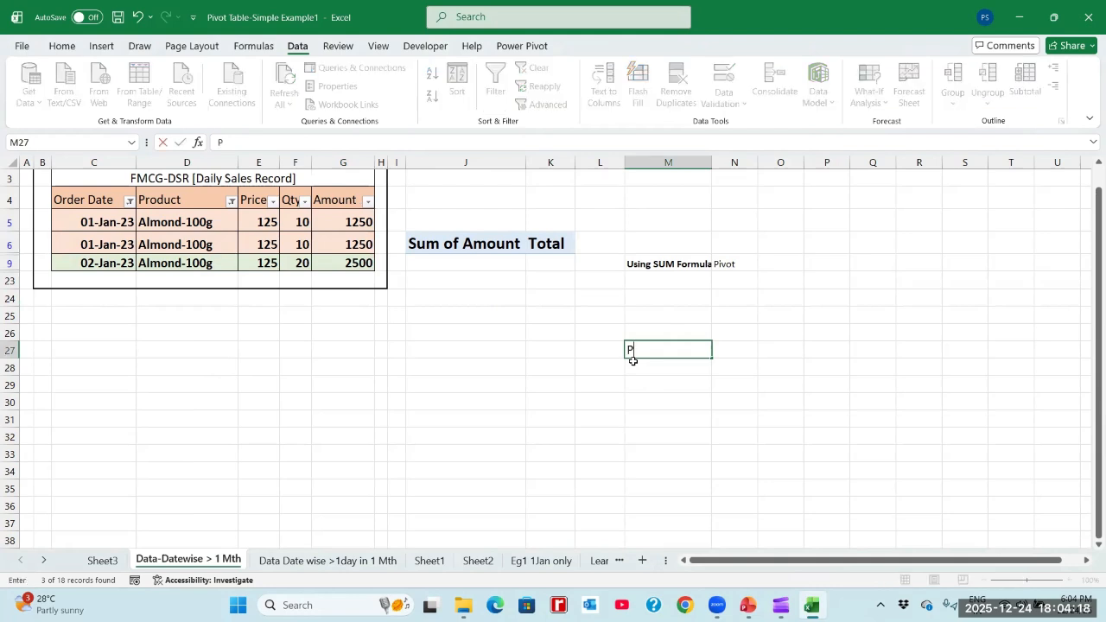
{"action": "type", "text": "roduct"}
{"action": "key", "text": "Tab"}
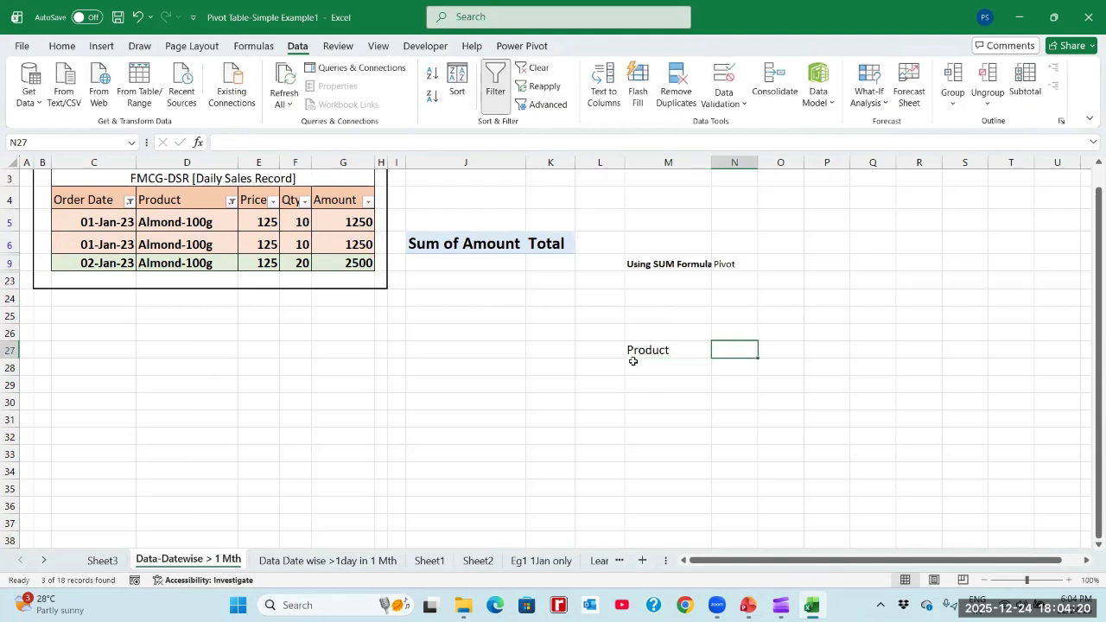
{"action": "type", "text": "Jan"}
{"action": "key", "text": "Tab"}
{"action": "type", "text": "Feb"}
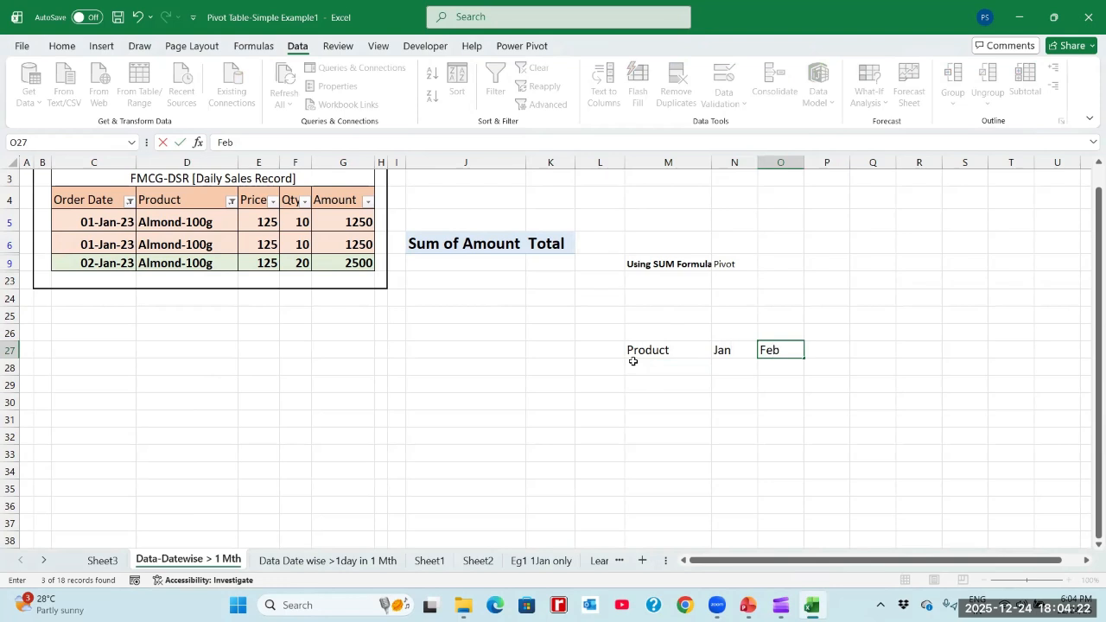
{"action": "key", "text": "Return"}
- Enter the product label Almond-100g in M28, under the Product heading
{"action": "left_click", "coordinate": [633, 361]}
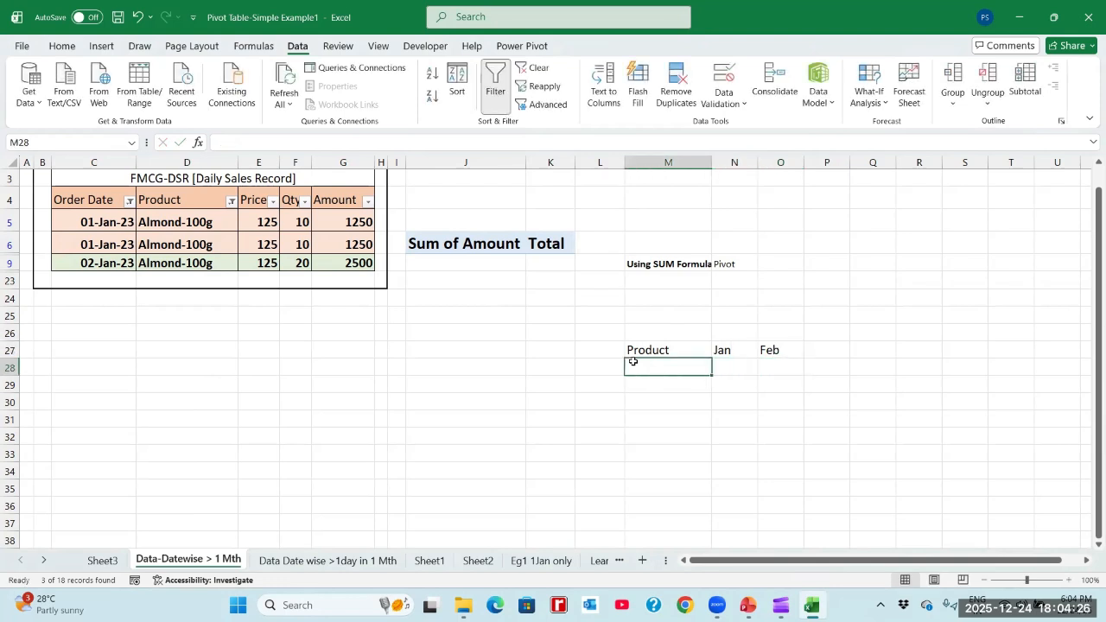
{"action": "type", "text": "Almond"}
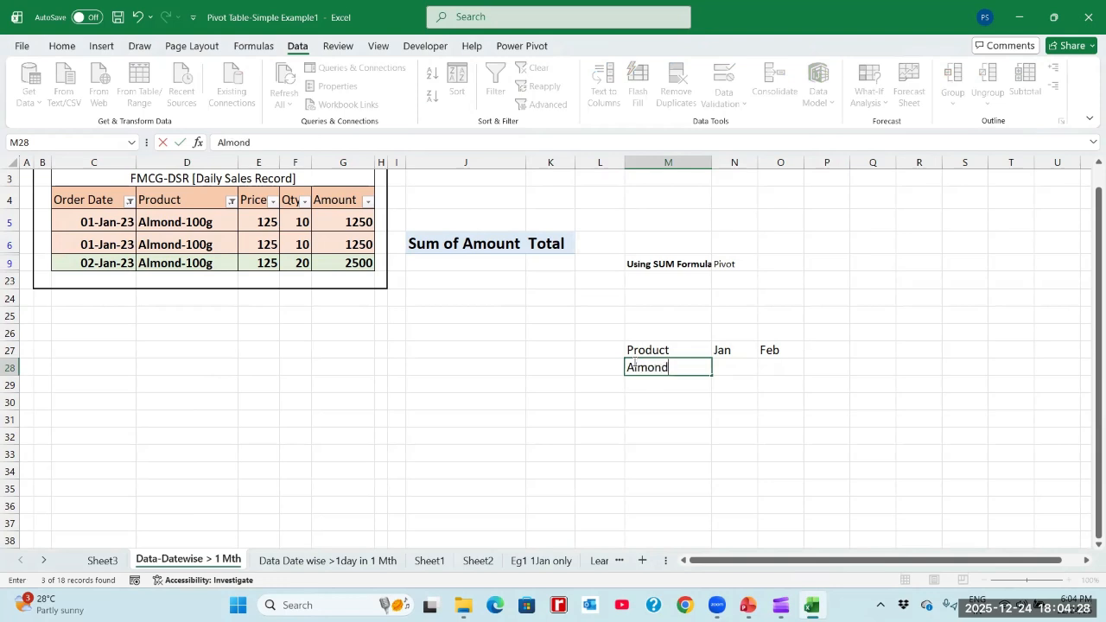
{"action": "type", "text": "-100g"}
{"action": "key", "text": "Tab"}
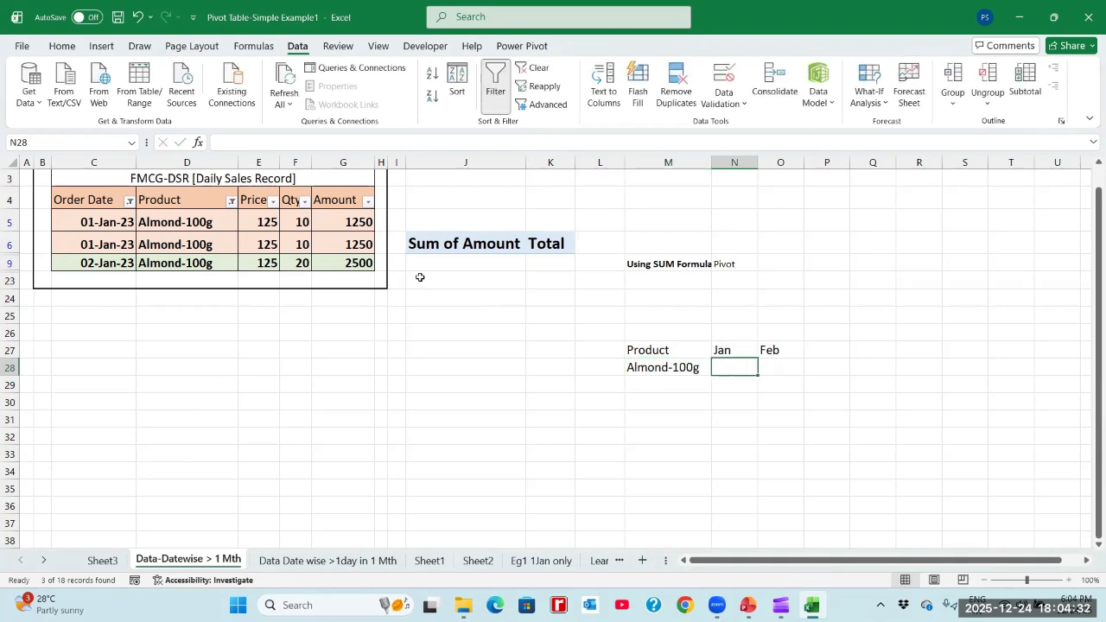
- Check the sum of the filtered January Amount cells and enter 5000 in N28 as the Almond-100g January total
{"action": "left_click_drag", "start_coordinate": [342, 222], "coordinate": [343, 262]}
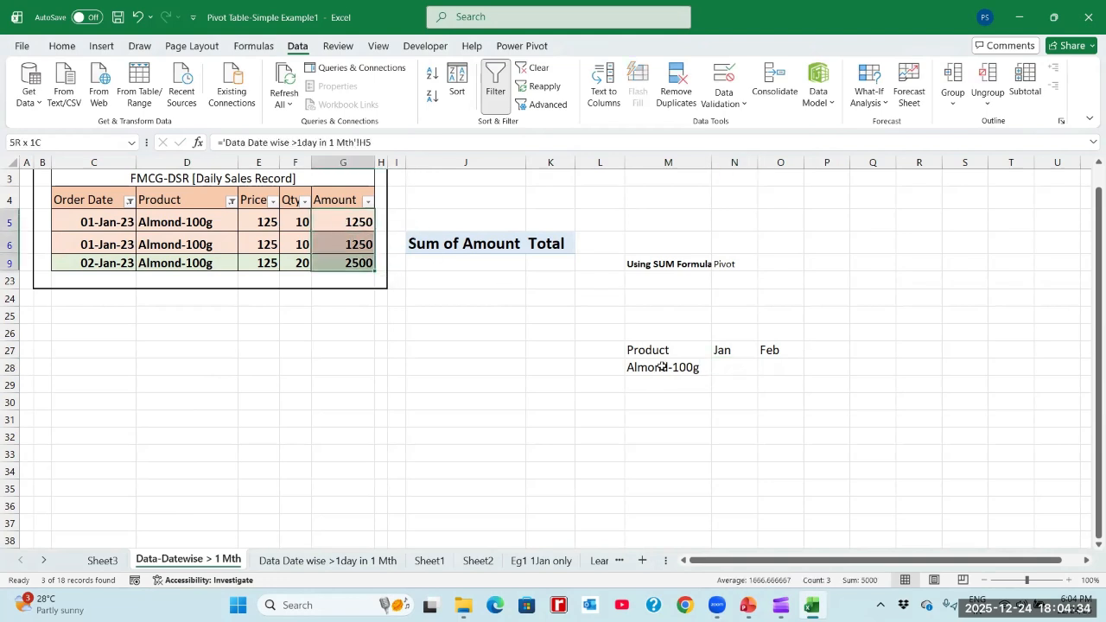
{"action": "left_click", "coordinate": [730, 366]}
{"action": "type", "text": "5000"}
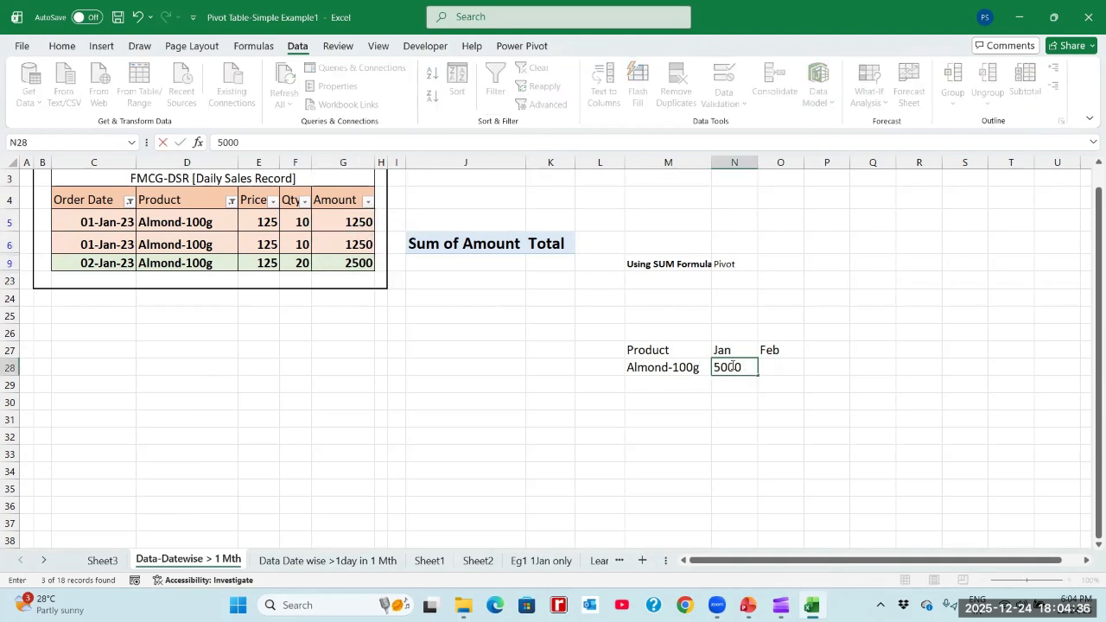
{"action": "key", "text": "Return"}
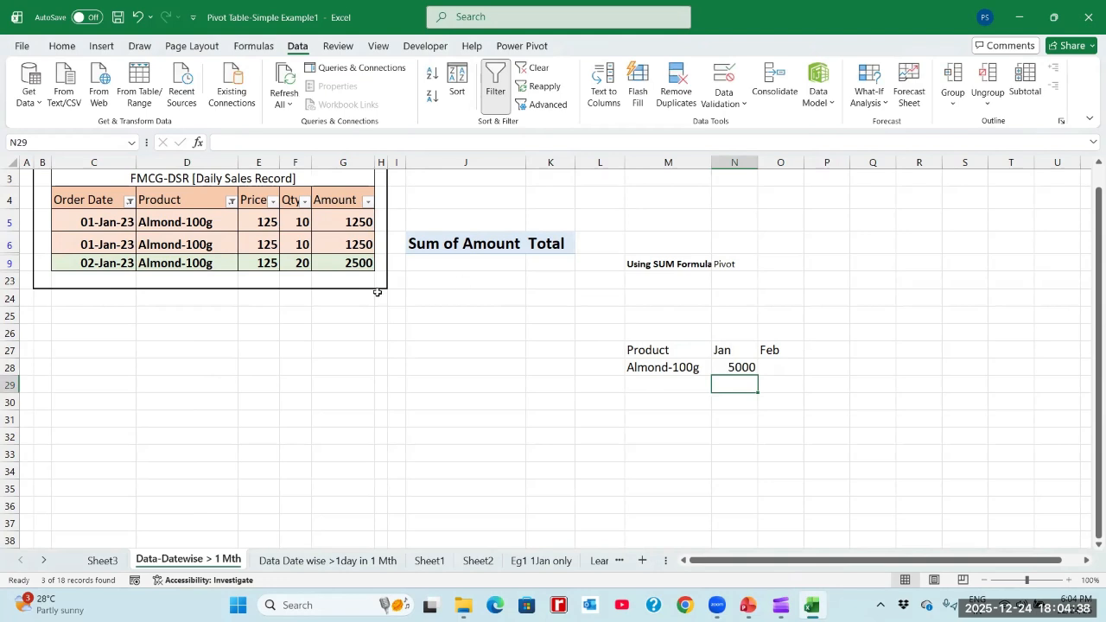
- Change the Order Date filter to show only February instead of January
{"action": "left_click", "coordinate": [197, 216]}
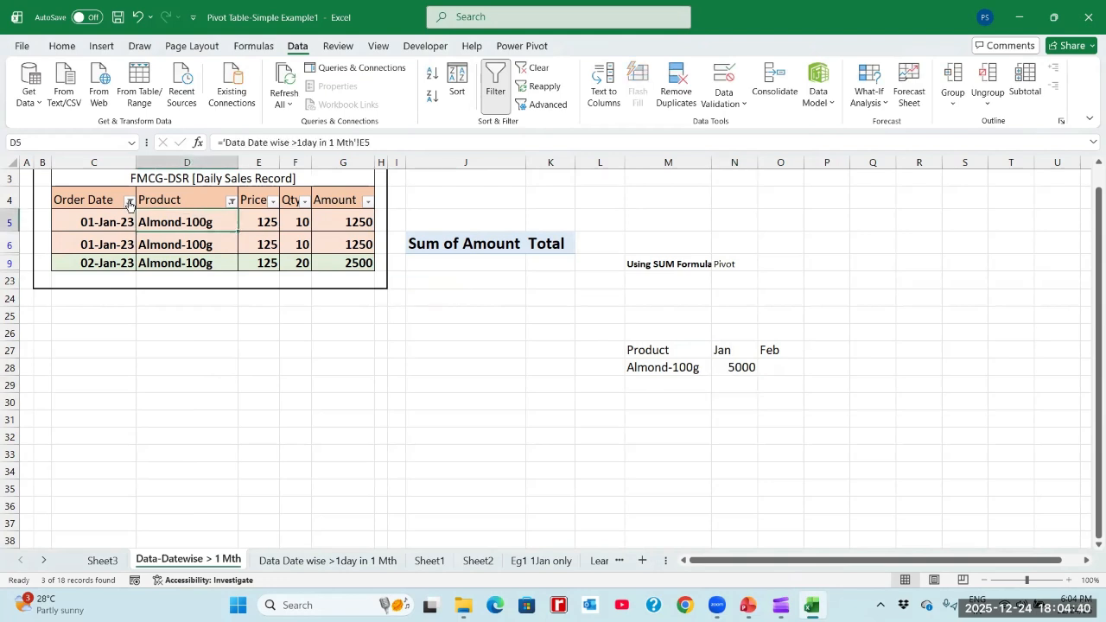
{"action": "left_click", "coordinate": [127, 201]}
{"action": "left_click", "coordinate": [49, 415]}
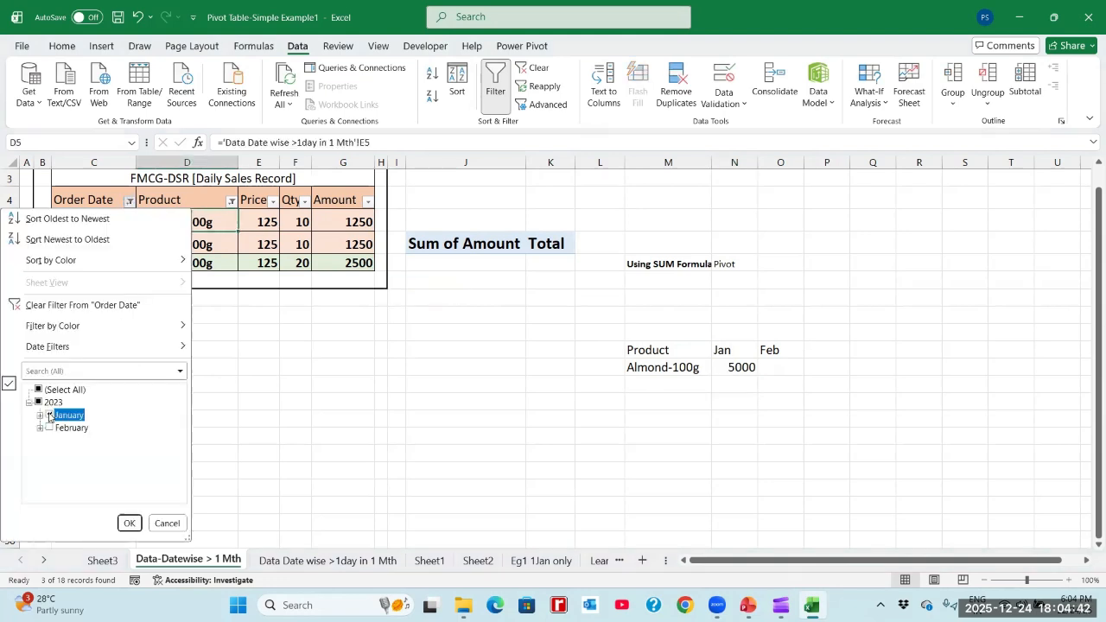
{"action": "left_click", "coordinate": [49, 428]}
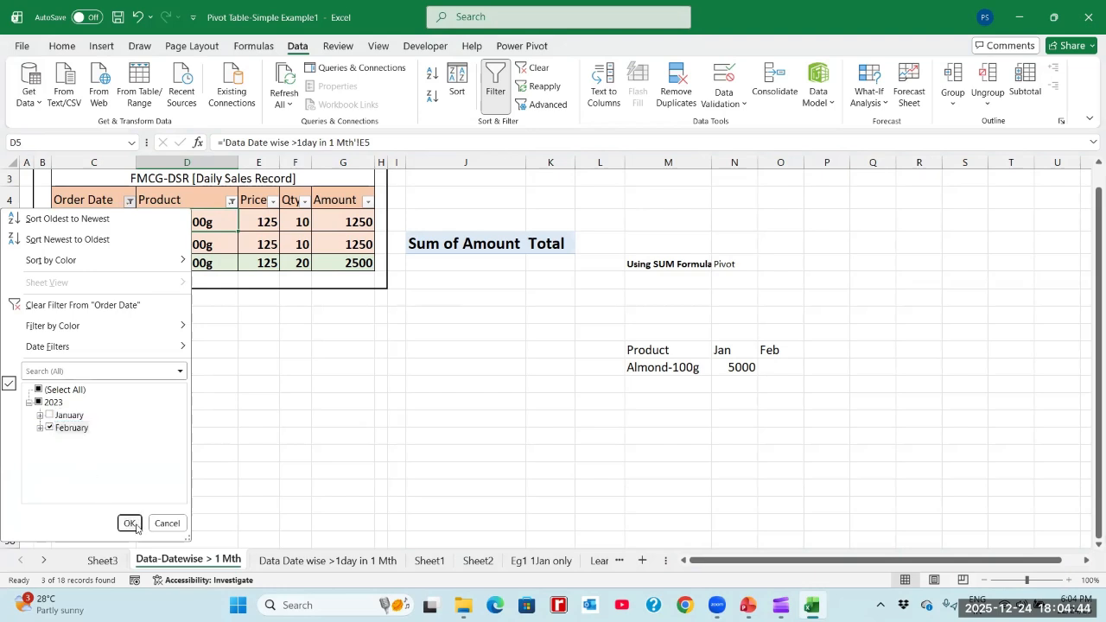
{"action": "left_click", "coordinate": [129, 522]}
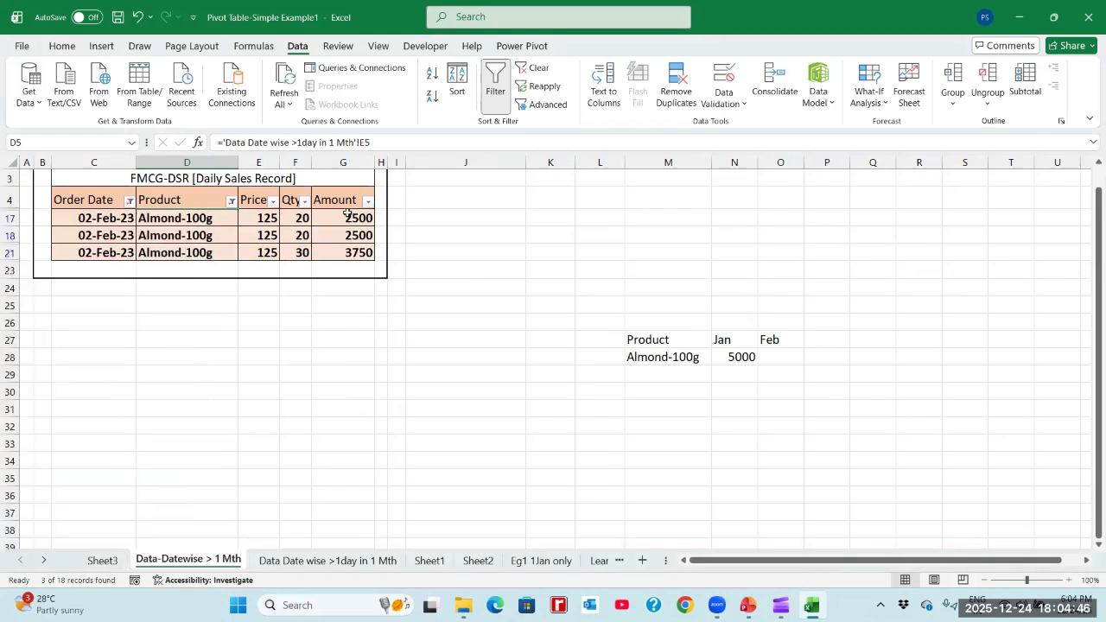
- Check the sum of the filtered February Amount cells and enter 8750 in O28 as the Almond-100g February total
{"action": "left_click", "coordinate": [347, 213]}
{"action": "key", "text": "Up"}
{"action": "key", "text": "Down"}
{"action": "key", "text": "shift+Down"}
{"action": "key", "text": "shift+Down"}
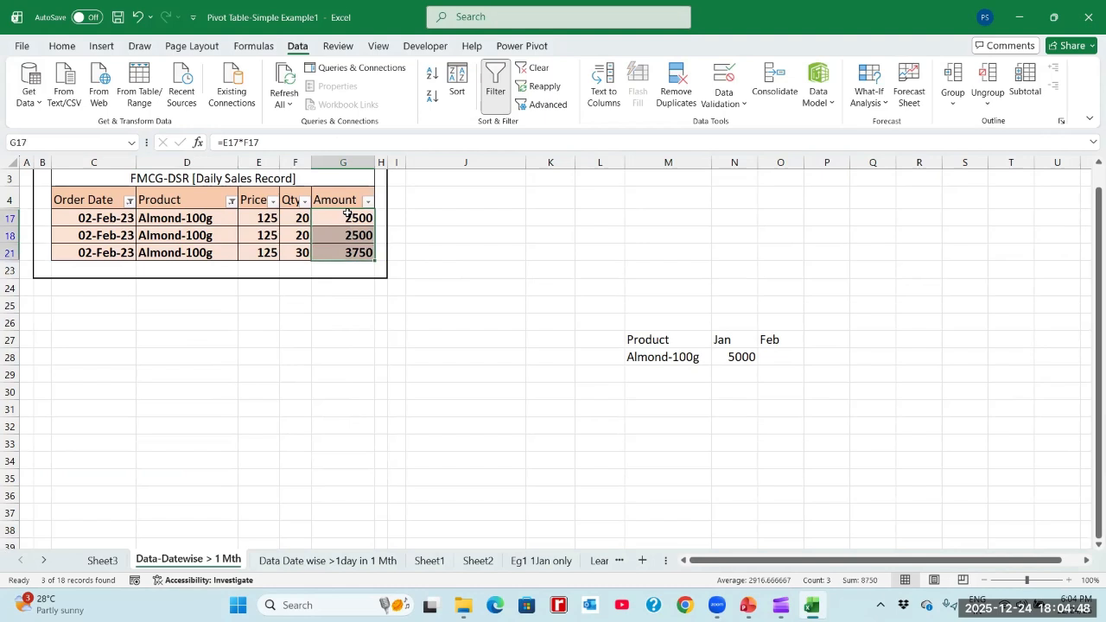
{"action": "left_click", "coordinate": [777, 357]}
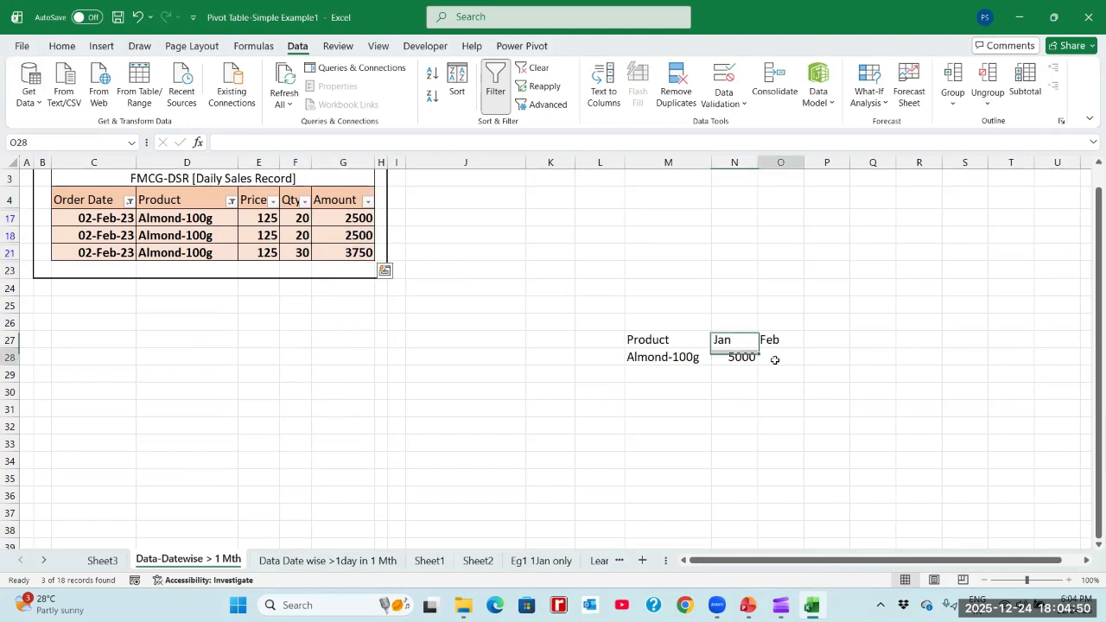
{"action": "type", "text": "87"}
{"action": "key", "text": "Return"}
- Merge and center N26:O26 above the Jan and Feb headings and enter the title "Manual by Filtering Data and Product"
{"action": "key", "text": "Up"}
{"action": "key", "text": "Up"}
{"action": "key", "text": "Up"}
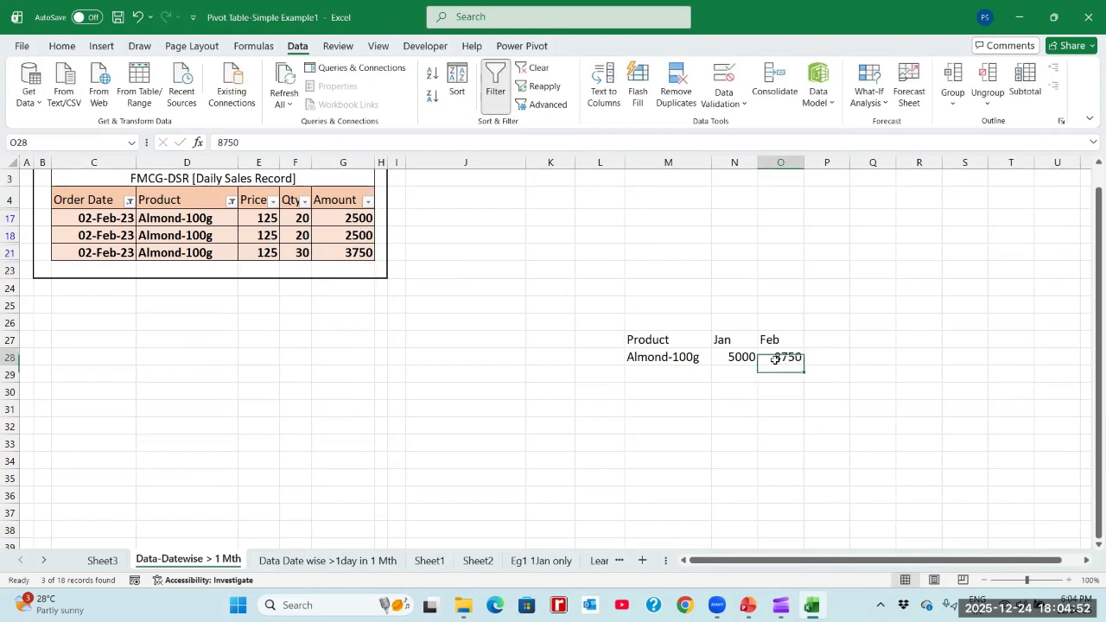
{"action": "key", "text": "Left"}
{"action": "key", "text": "shift+Right"}
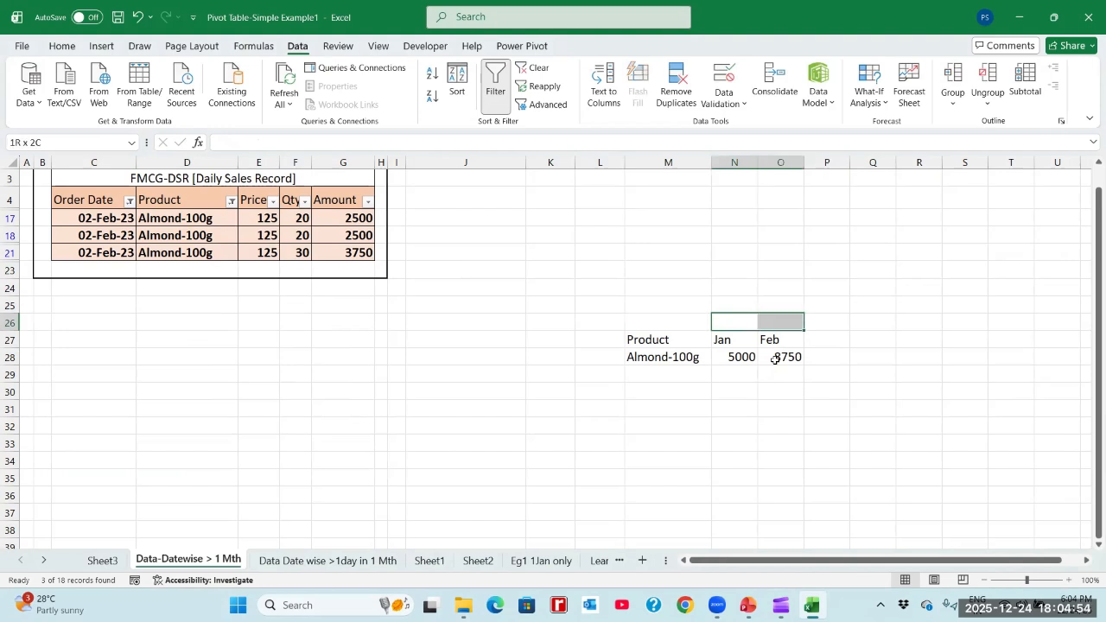
{"action": "left_click", "coordinate": [60, 49]}
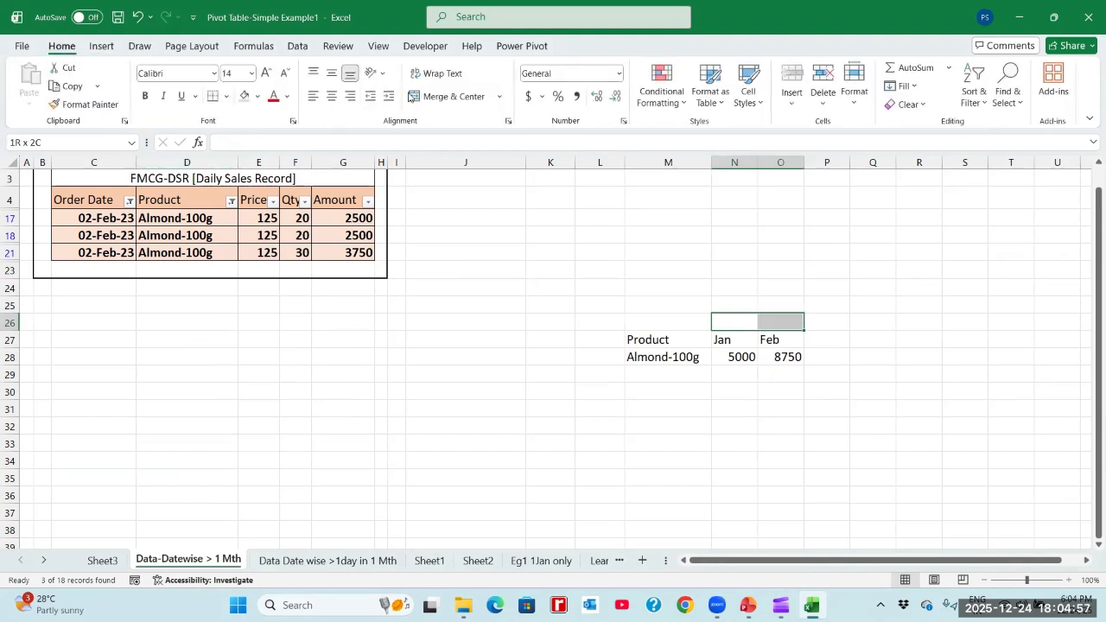
{"action": "left_click", "coordinate": [413, 96]}
{"action": "type", "text": "Manu"}
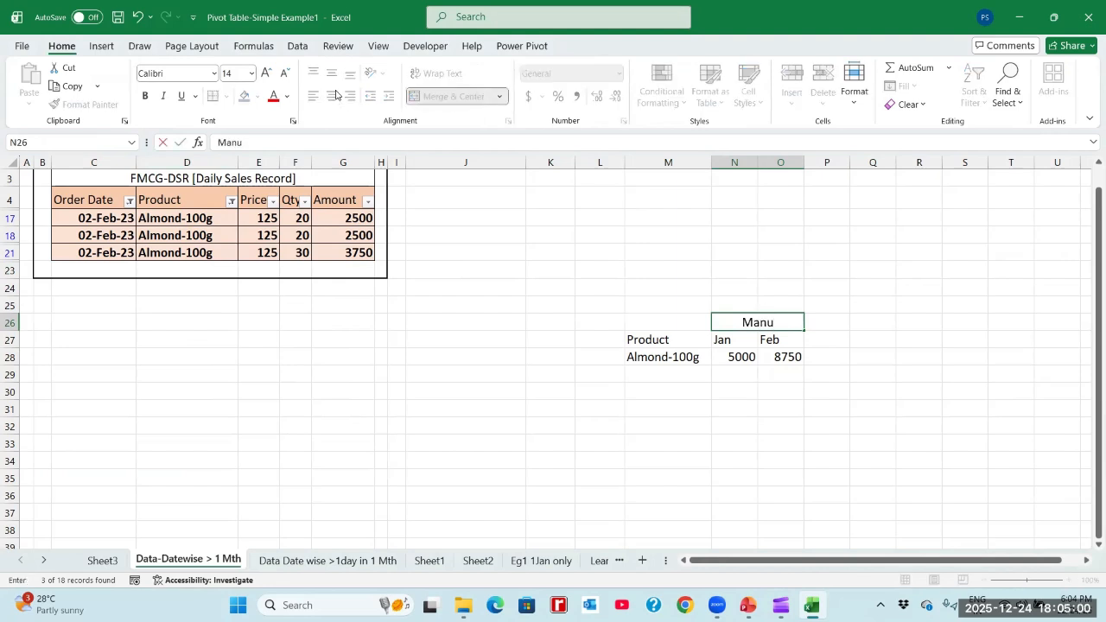
{"action": "type", "text": "al by Filtering"}
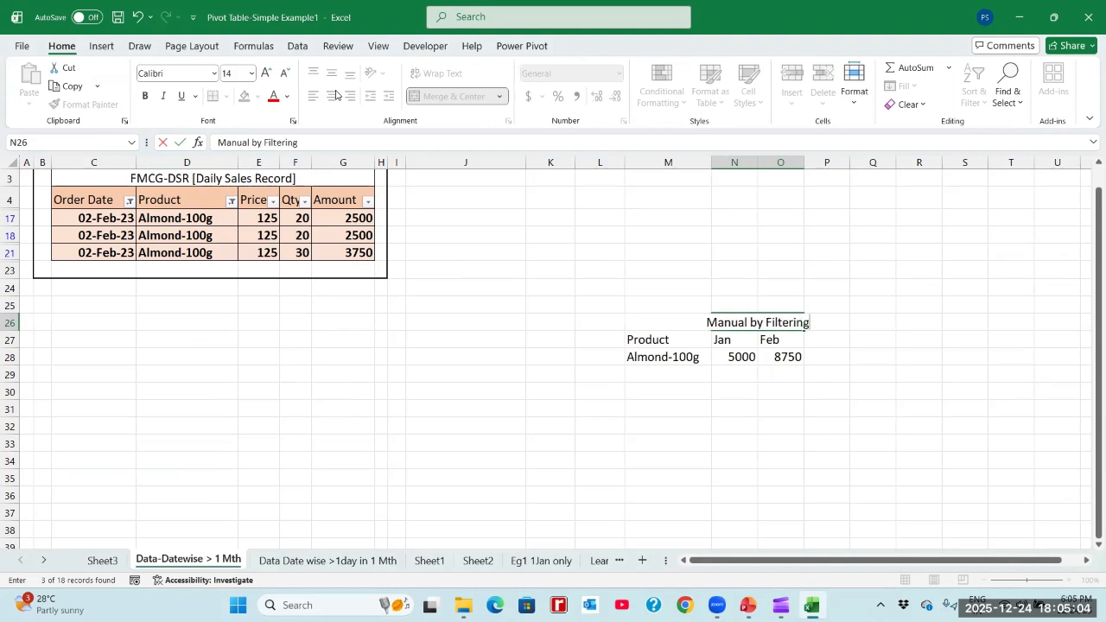
{"action": "type", "text": " Data "}
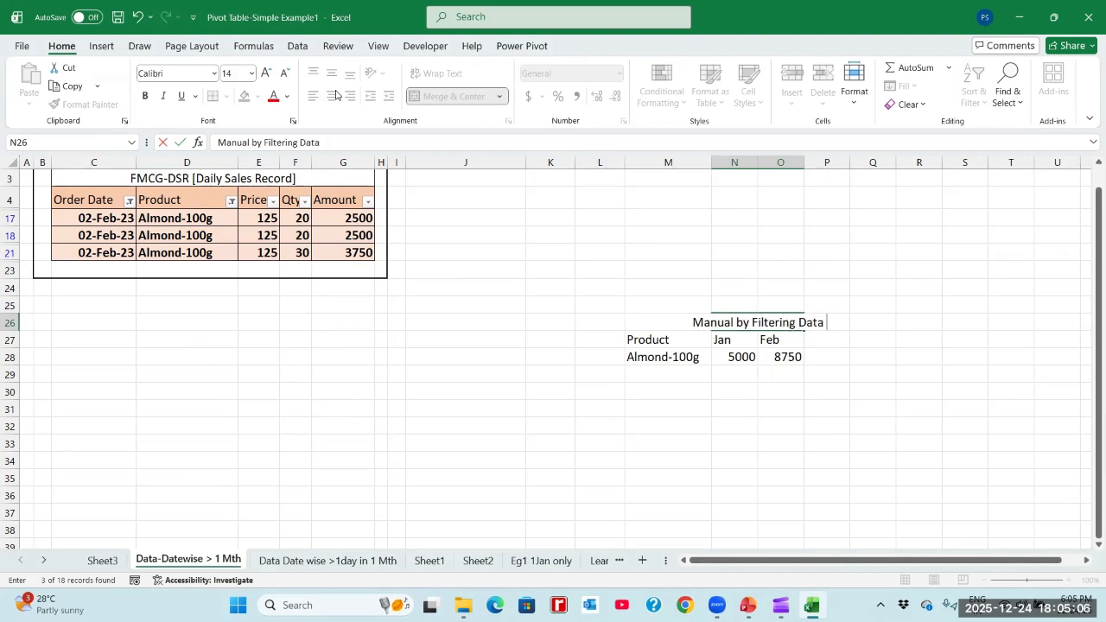
{"action": "type", "text": "and Product"}
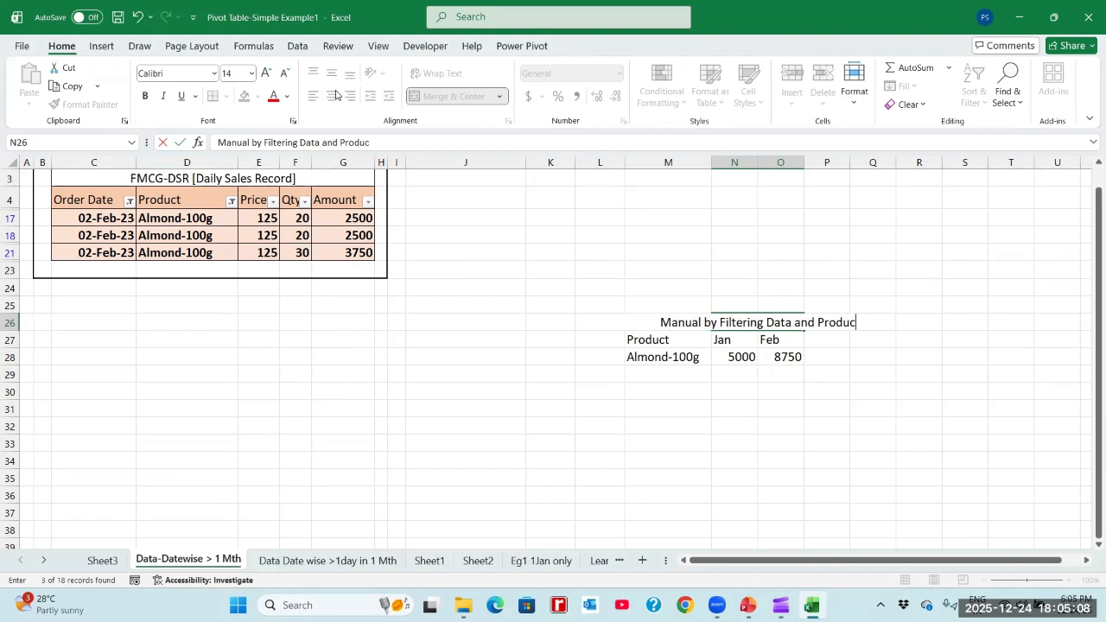
{"action": "key", "text": "Return"}
- Extend the merged title cell to N23:O26 and wrap its text
{"action": "key", "text": "Up"}
{"action": "key", "text": "Left"}
{"action": "key", "text": "Right"}
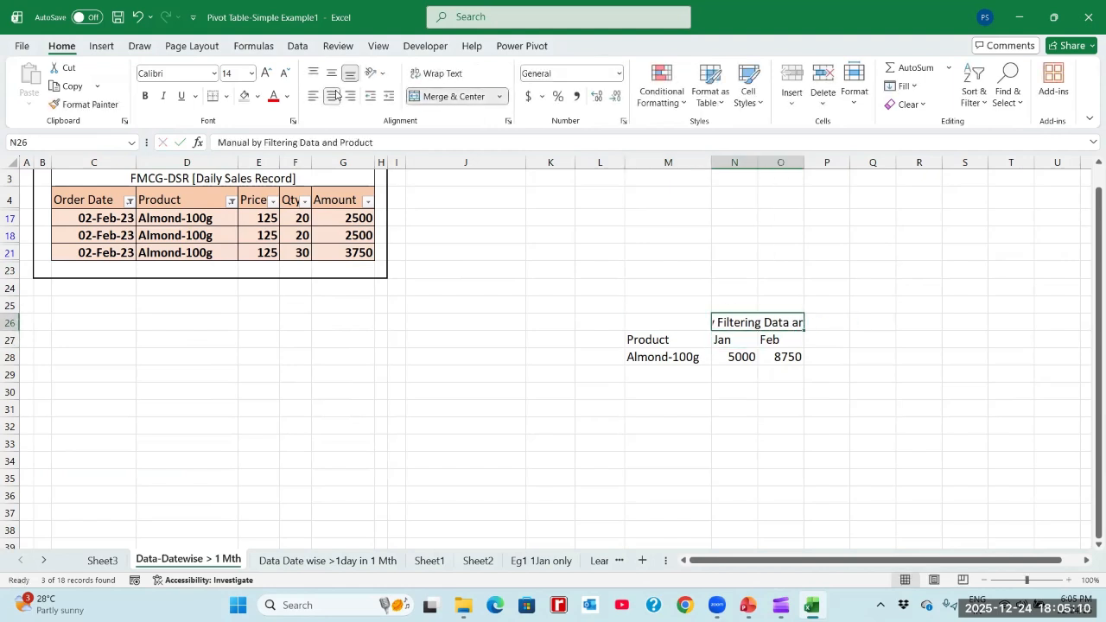
{"action": "key", "text": "shift+Up"}
{"action": "key", "text": "shift+Up"}
{"action": "key", "text": "shift+Up"}
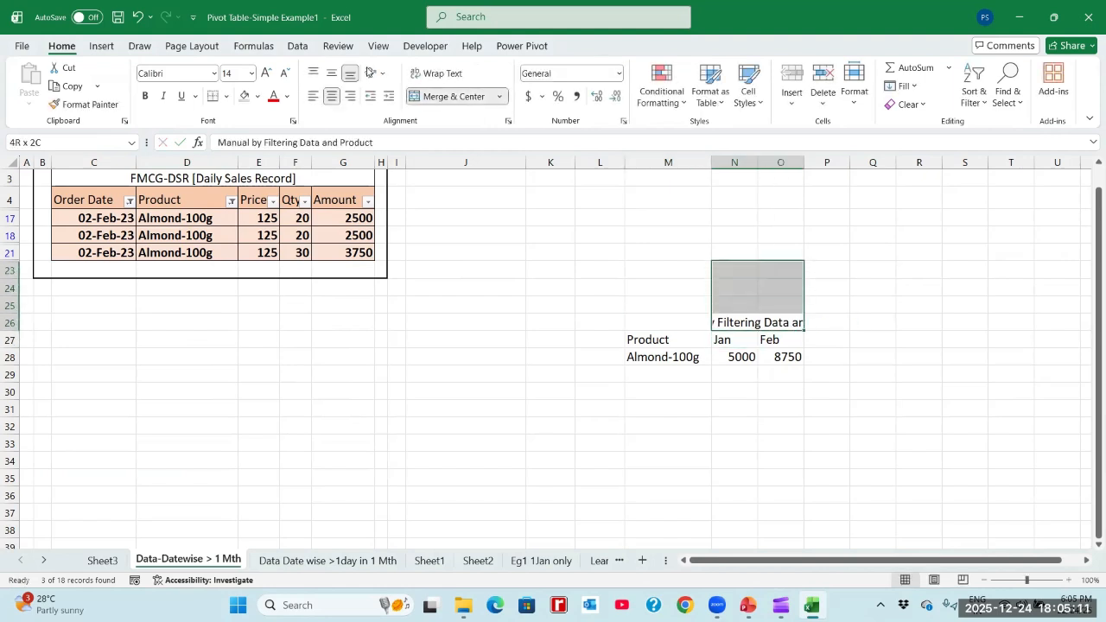
{"action": "left_click", "coordinate": [424, 95]}
{"action": "left_click", "coordinate": [425, 95]}
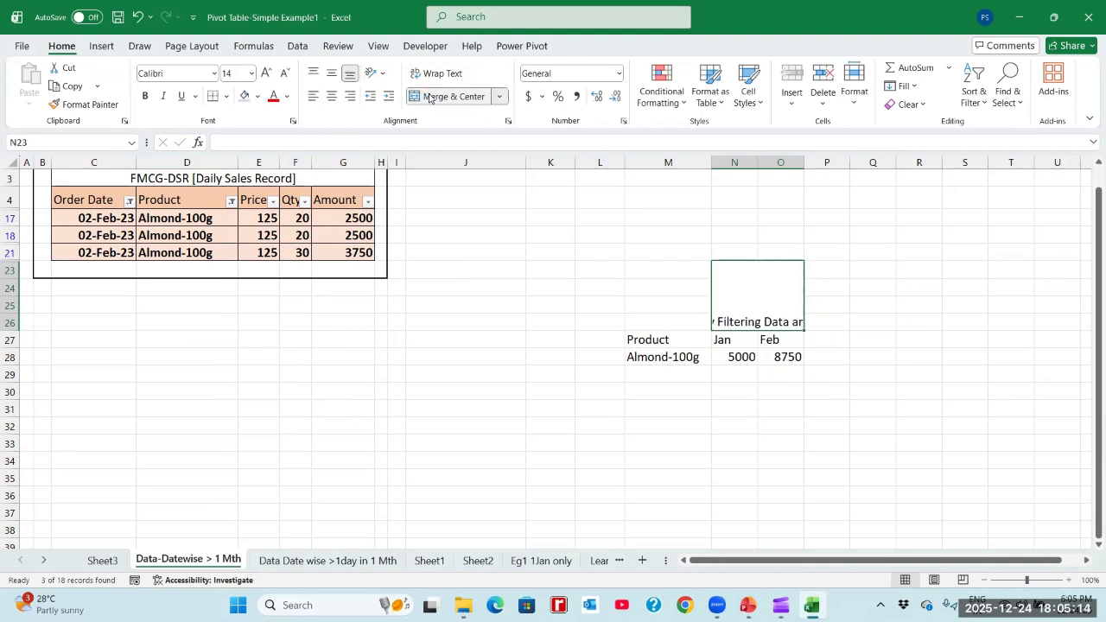
{"action": "left_click", "coordinate": [425, 74]}
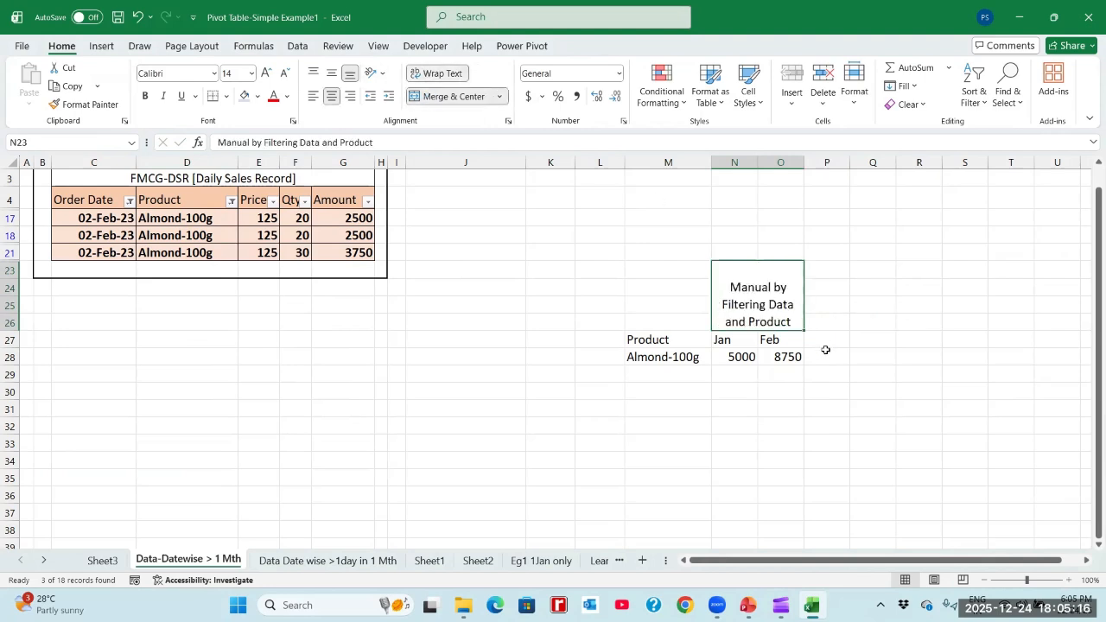
- Copy the merged title cell to P23:Q26 and replace the copy's text with "Pivot Table"
{"action": "key", "text": "ctrl+c"}
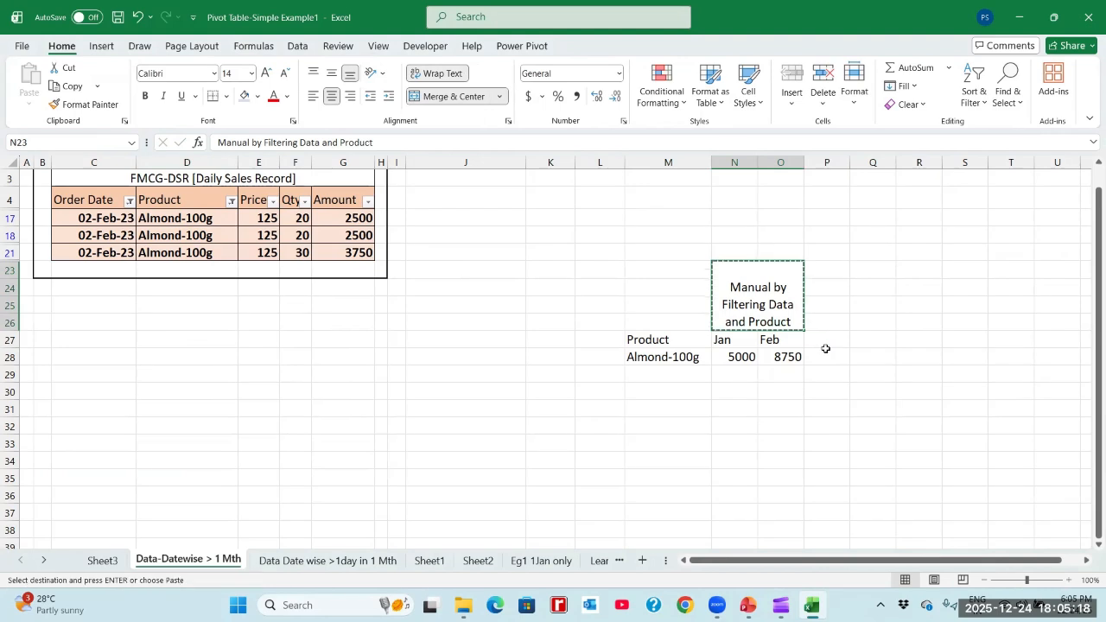
{"action": "key", "text": "Right"}
{"action": "key", "text": "Up"}
{"action": "key", "text": "Up"}
{"action": "key", "text": "Up"}
{"action": "key", "text": "Return"}
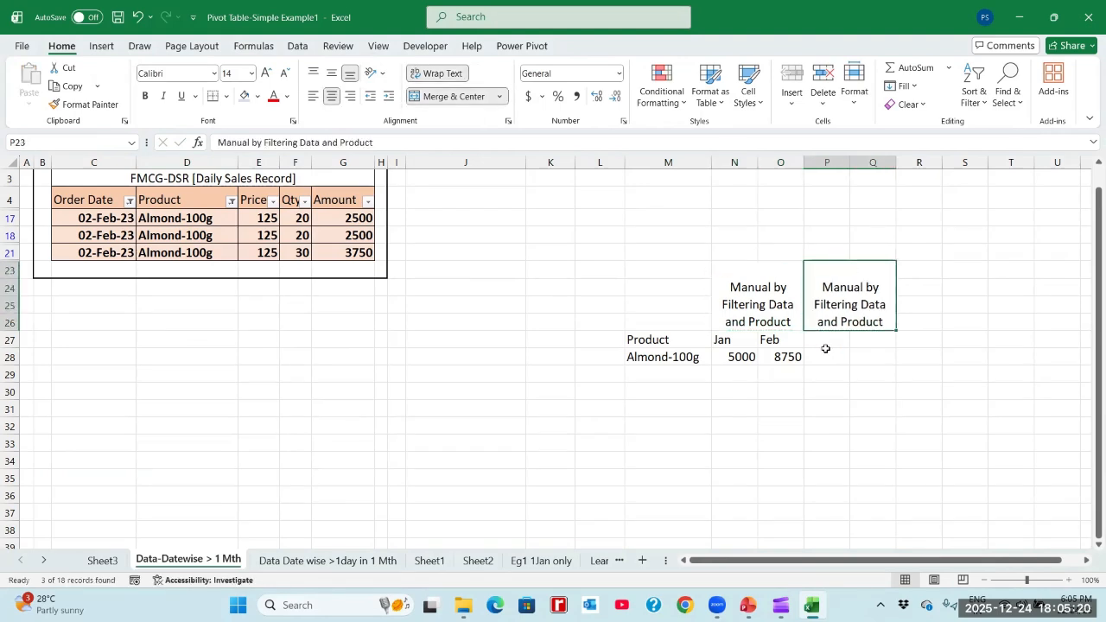
{"action": "type", "text": "Pivot"}
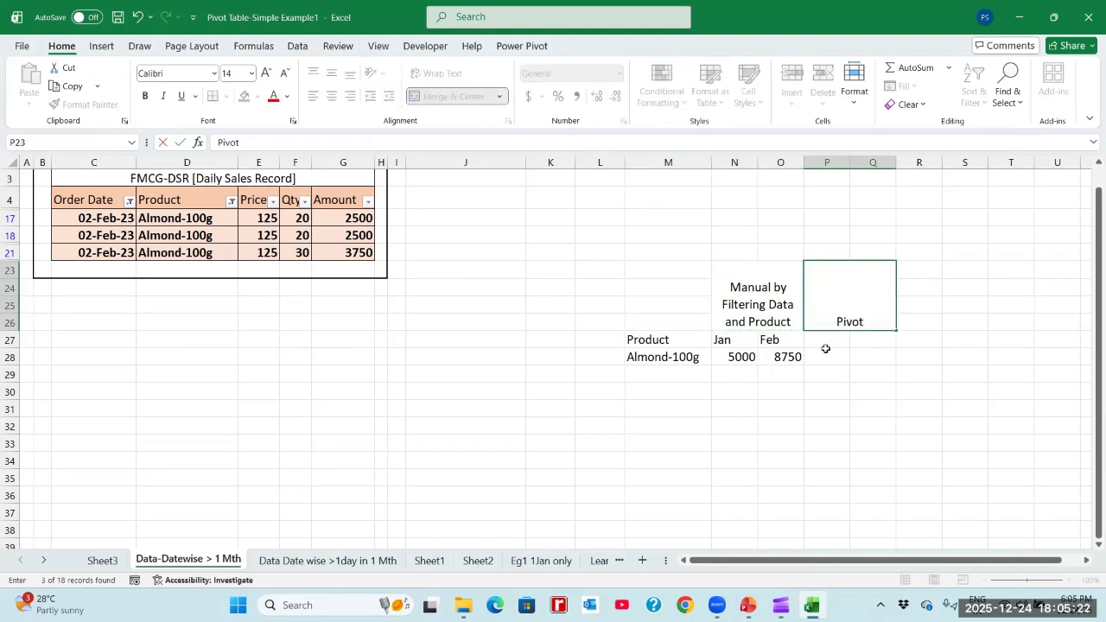
{"action": "type", "text": " Table"}
{"action": "key", "text": "Return"}
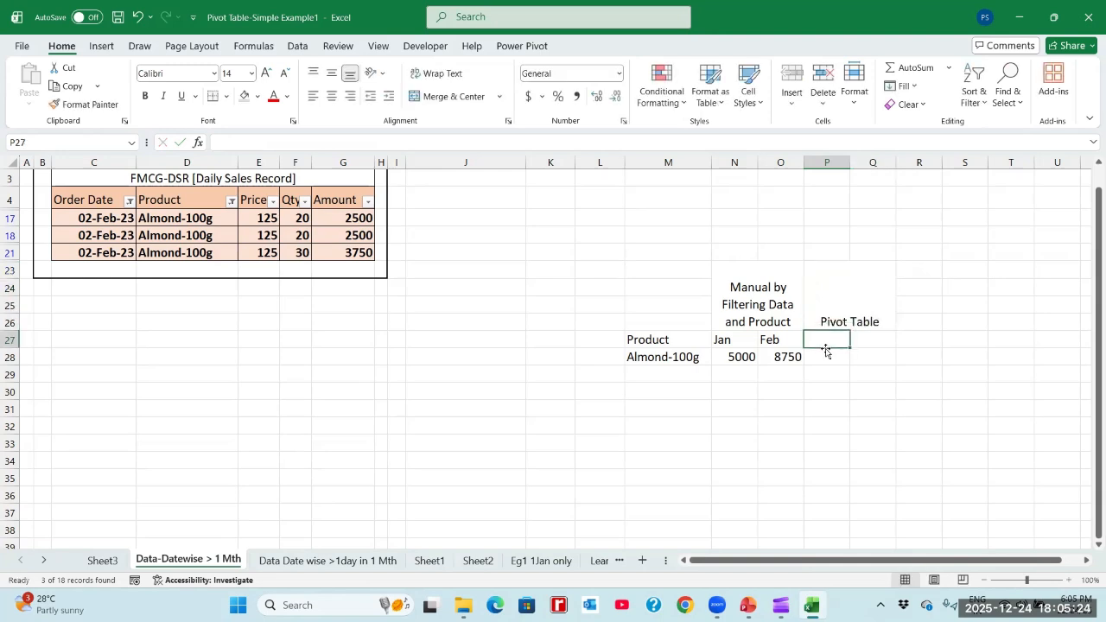
- Copy the Jan and Feb headings from N27:O27 to P27:Q27 under the Pivot Table title
{"action": "key", "text": "Left"}
{"action": "key", "text": "shift+Left"}
{"action": "key", "text": "ctrl+c"}
{"action": "key", "text": "Right"}
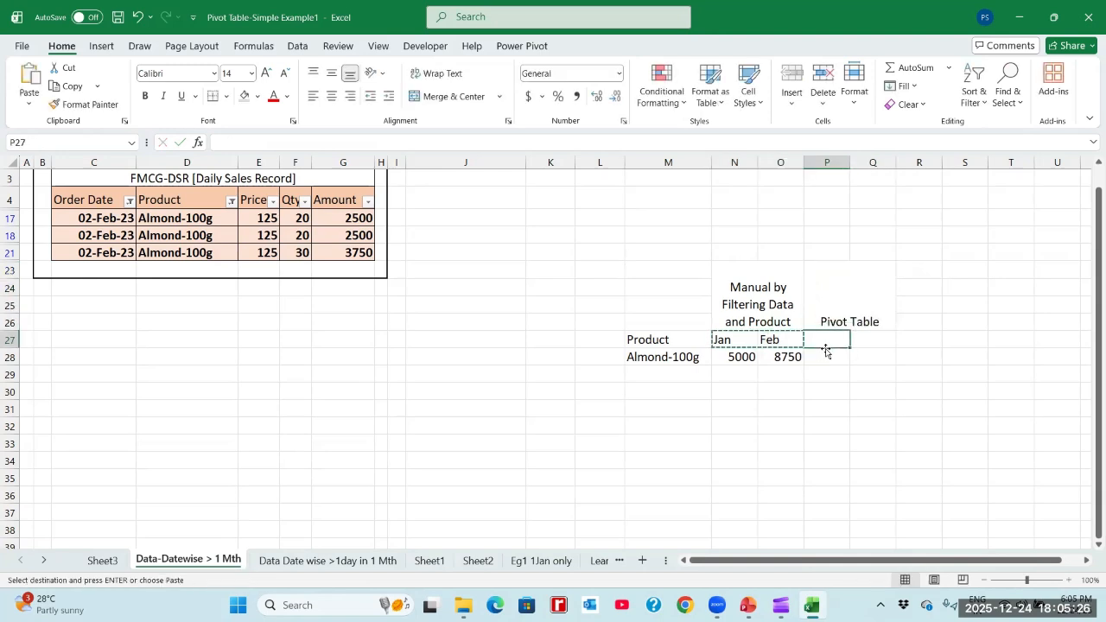
{"action": "key", "text": "Return"}
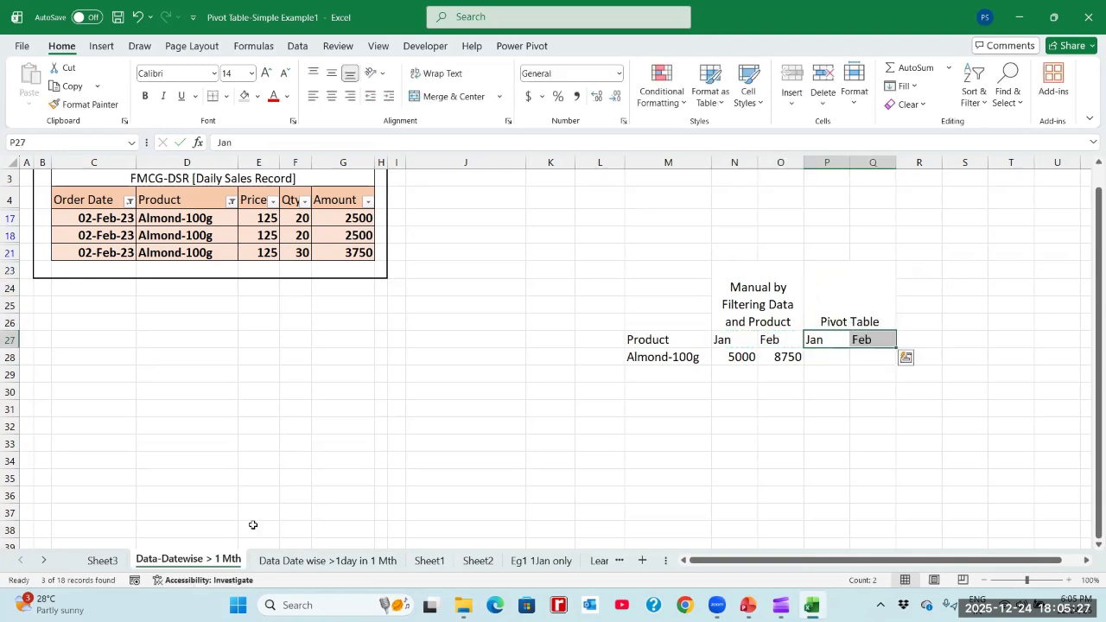
- Add the Product field to the rows of the pivot table on Sheet3, beneath the months
{"action": "left_click", "coordinate": [99, 561]}
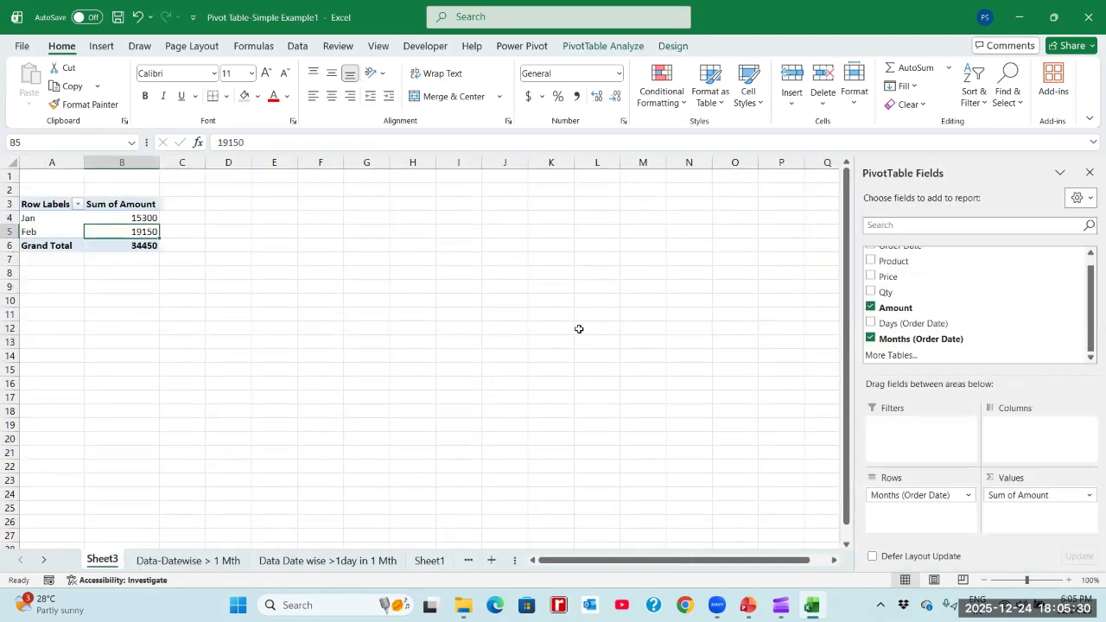
{"action": "left_click", "coordinate": [62, 217]}
{"action": "left_click", "coordinate": [111, 223]}
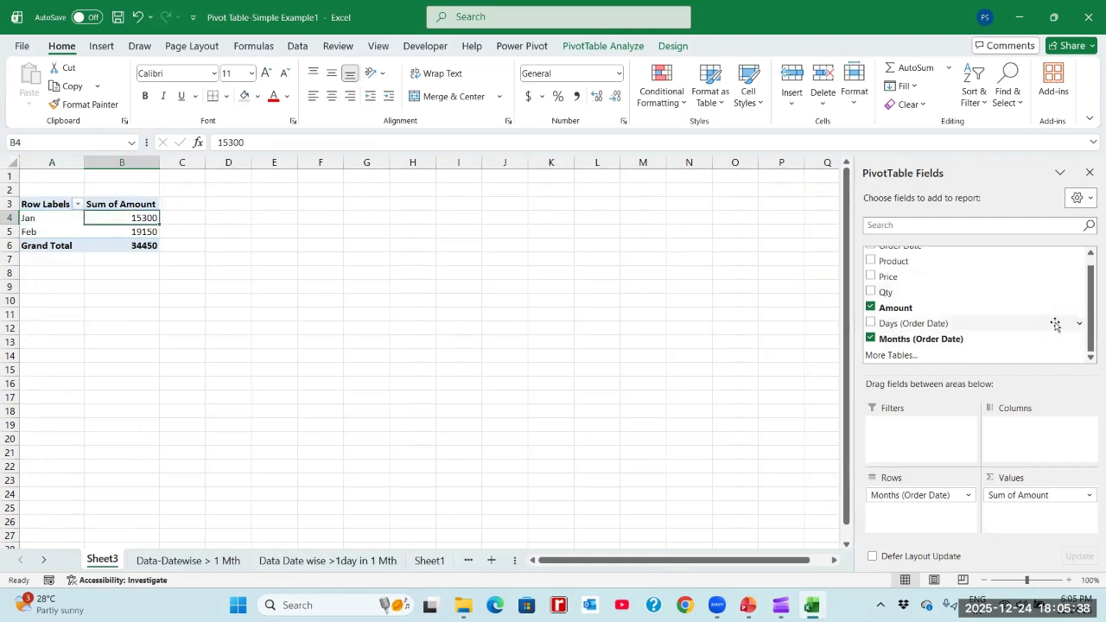
{"action": "left_click_drag", "start_coordinate": [1090, 334], "coordinate": [1090, 298]}
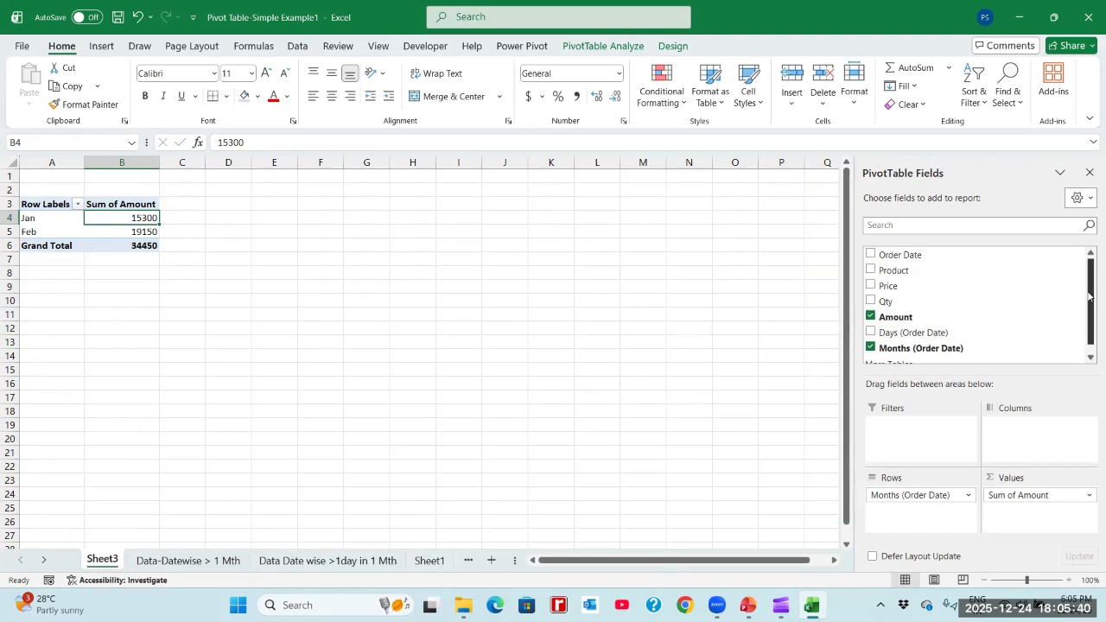
{"action": "left_click", "coordinate": [870, 272]}
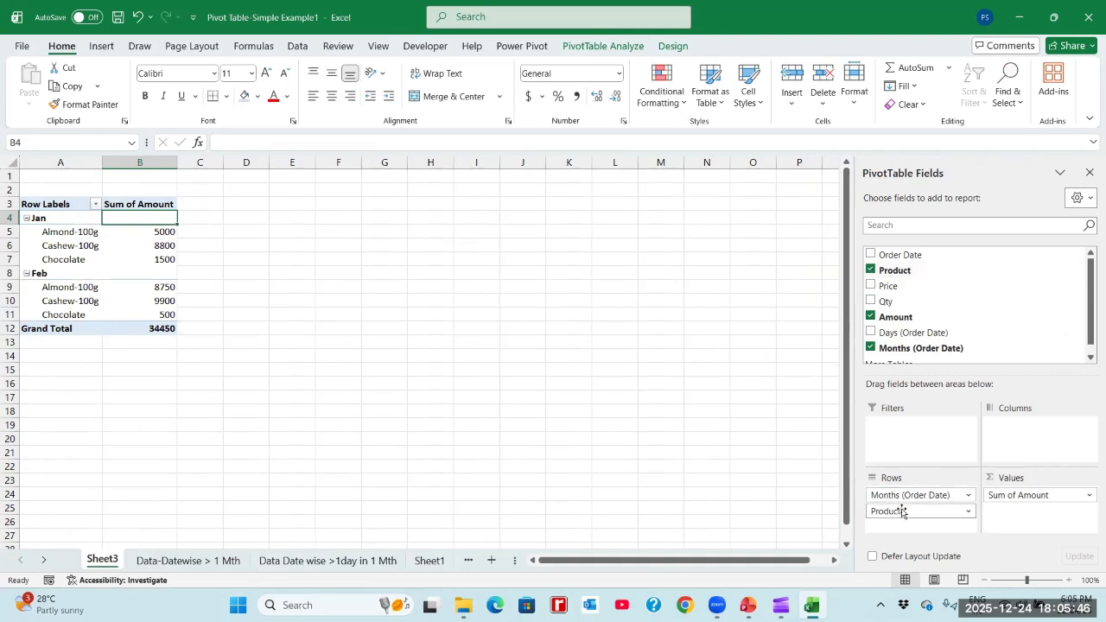
- Check the January Sum of Amount for Almond-100g in the pivot table and return to the Data-Datewise > 1 Mth sheet
{"action": "left_click", "coordinate": [62, 232]}
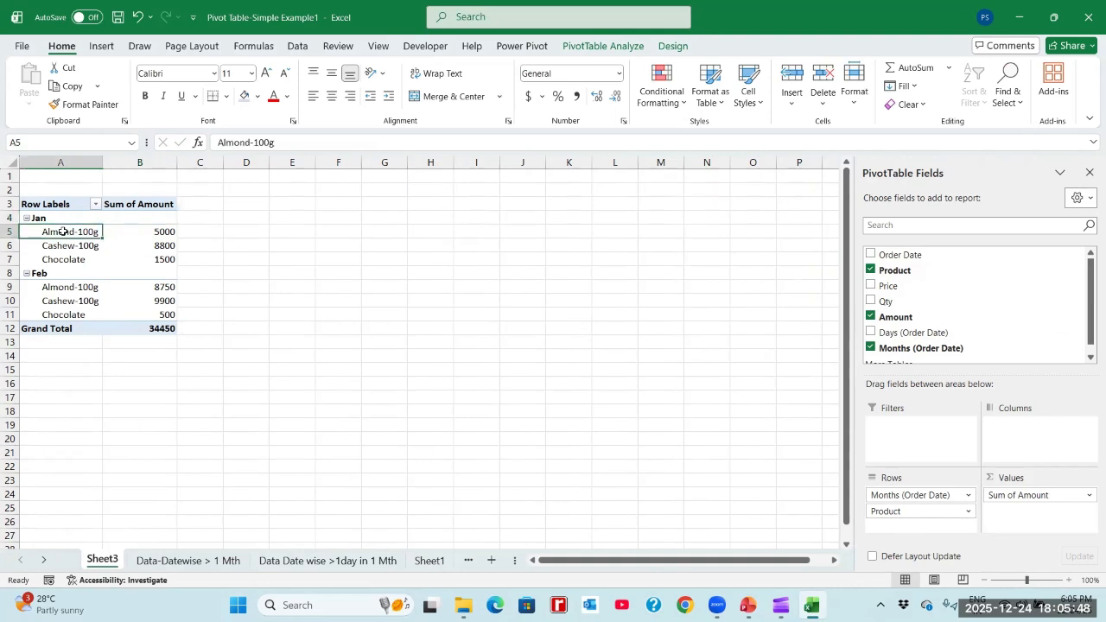
{"action": "left_click", "coordinate": [150, 233]}
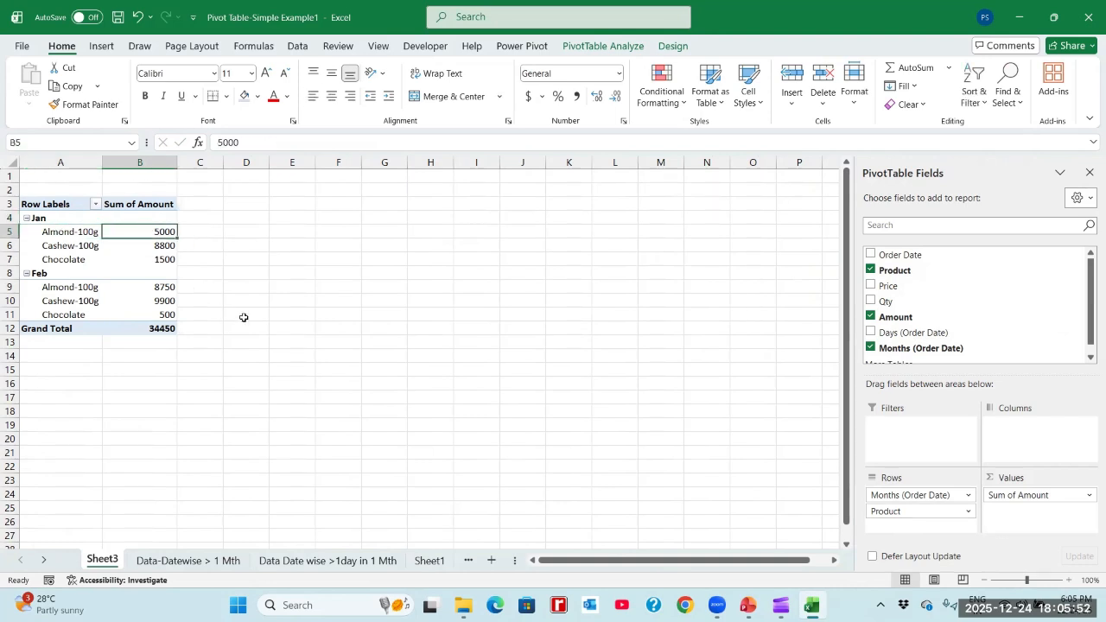
{"action": "key", "text": "alt+Tab"}
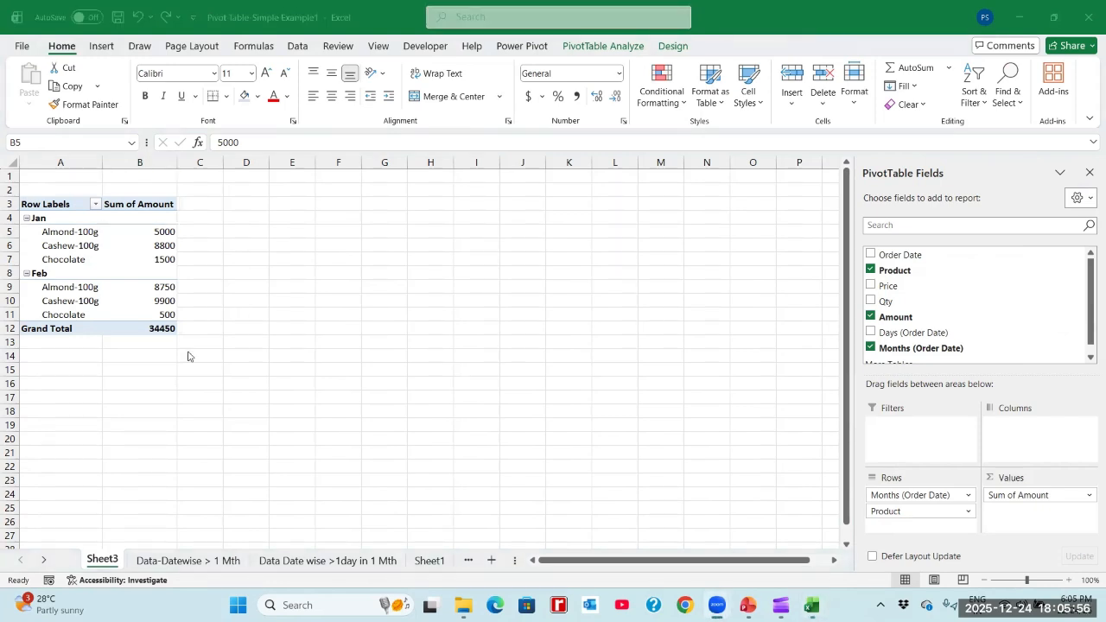
{"action": "left_click", "coordinate": [151, 558]}
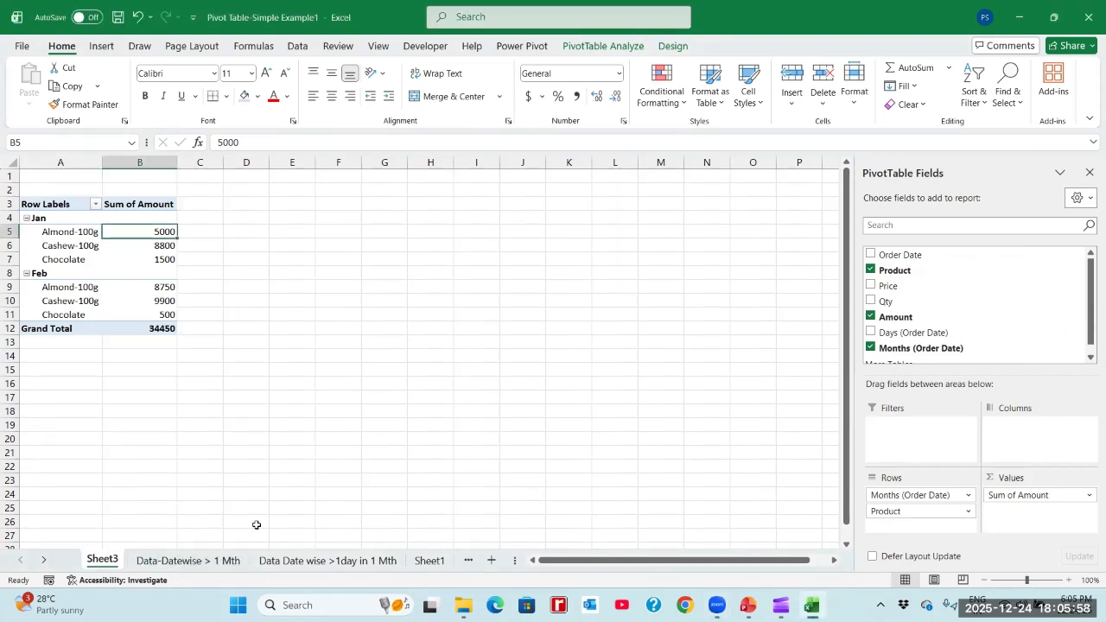
{"action": "left_click", "coordinate": [216, 558]}
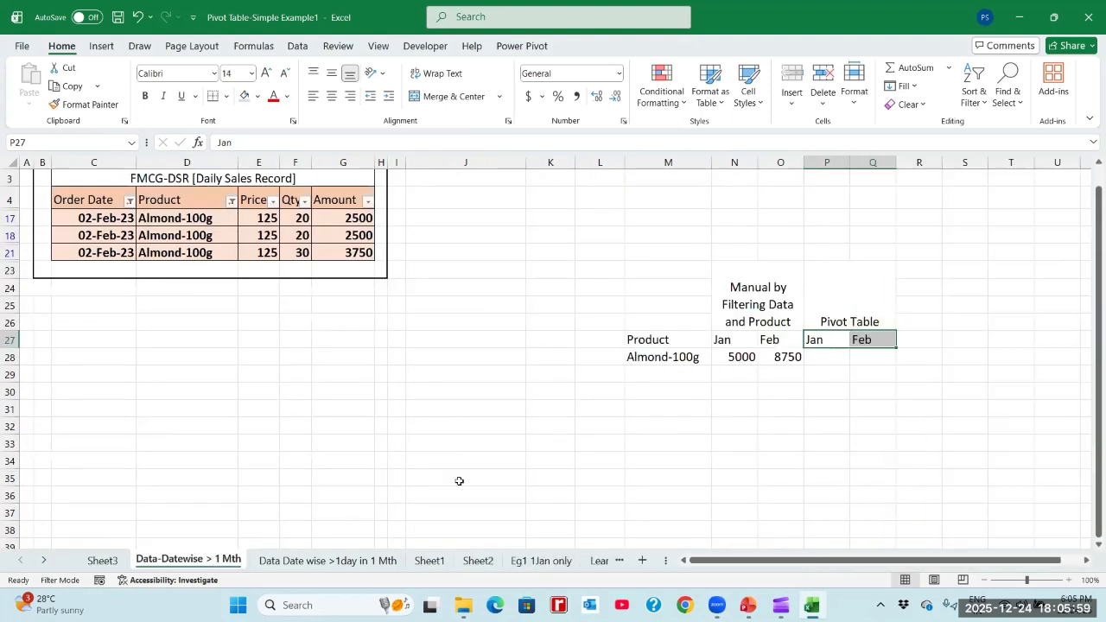
- Enter 5000 as the January pivot table amount for Almond-100g in P28
{"action": "left_click", "coordinate": [824, 358]}
{"action": "type", "text": "500"}
{"action": "key", "text": "Right"}
{"action": "key", "text": "Left"}
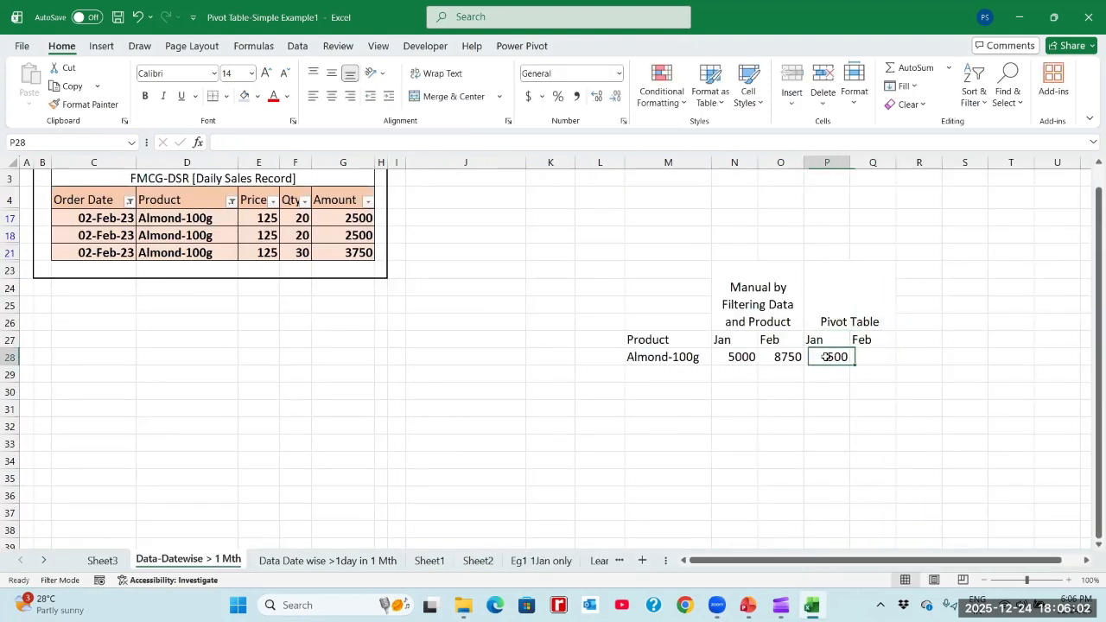
{"action": "key", "text": "Left"}
{"action": "key", "text": "Right"}
{"action": "type", "text": "5000"}
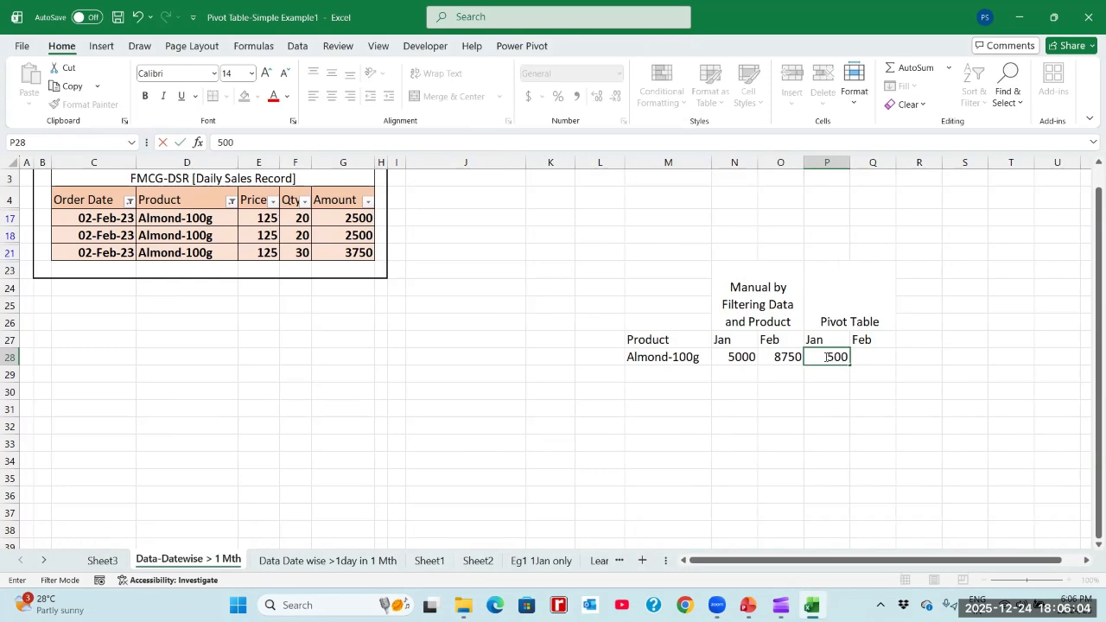
{"action": "key", "text": "Right"}
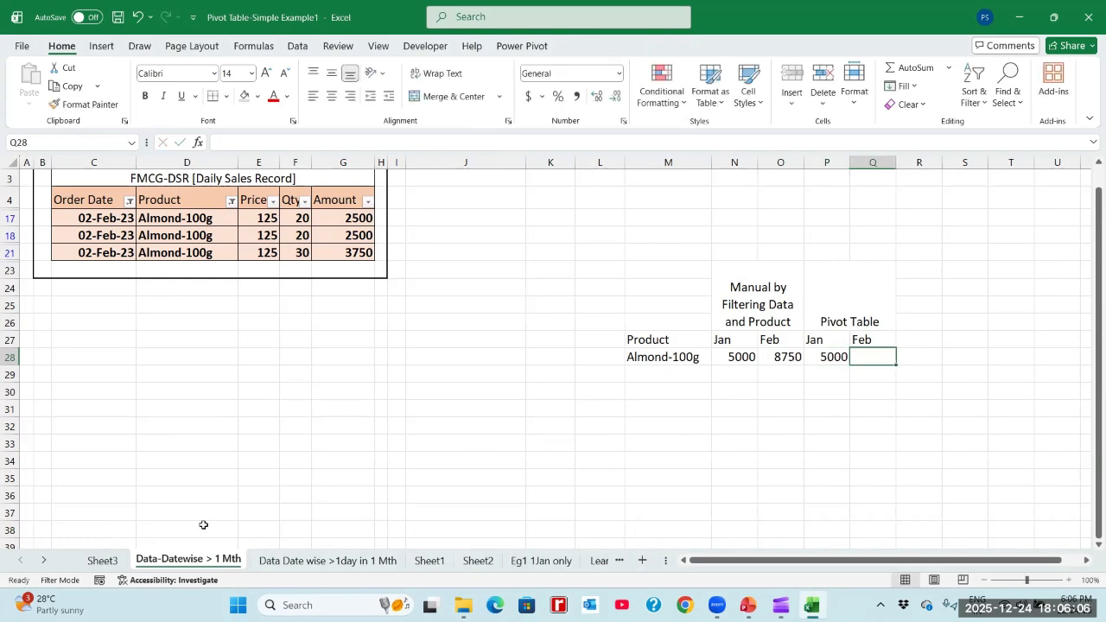
- Look up February's Almond-100g Sum of Amount in the Sheet3 pivot table and enter 8750 in Q28 of the comparison
{"action": "left_click", "coordinate": [103, 559]}
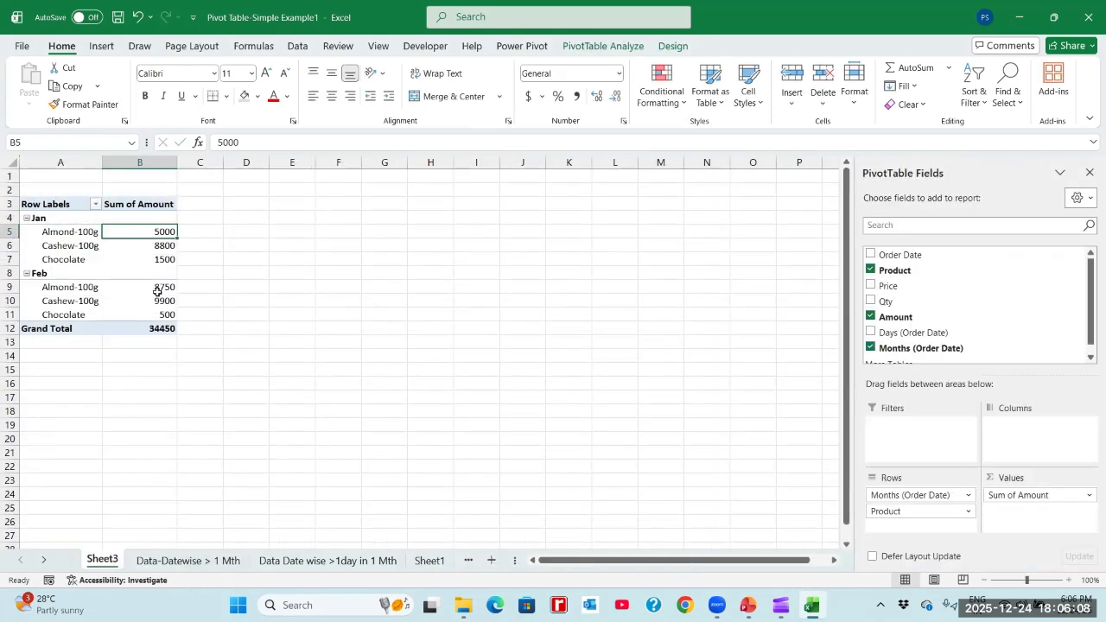
{"action": "left_click", "coordinate": [155, 290]}
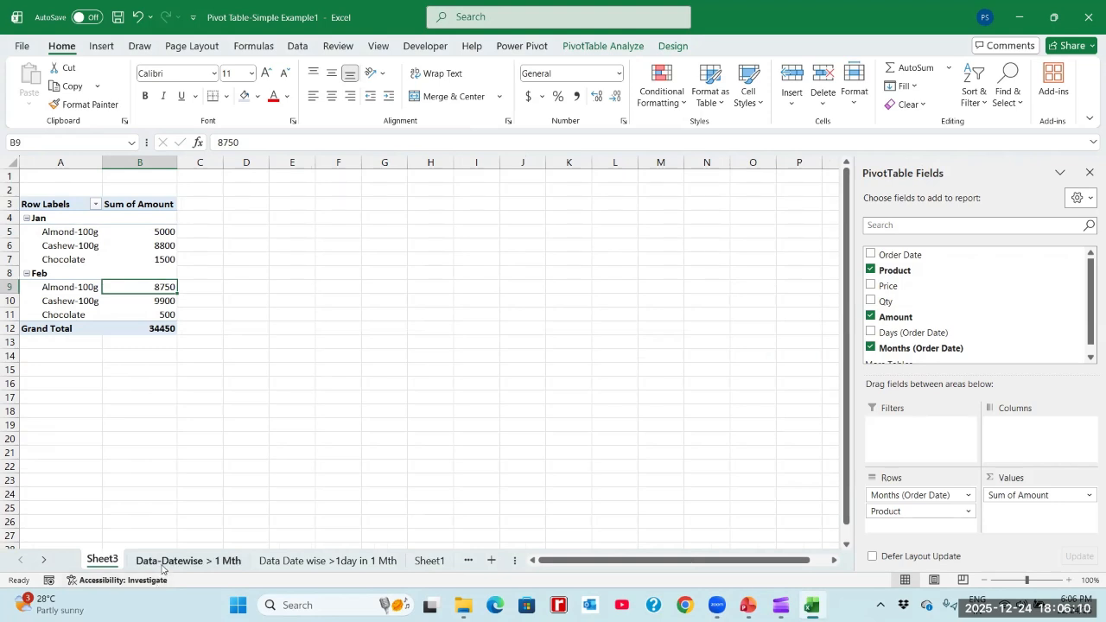
{"action": "left_click", "coordinate": [187, 560]}
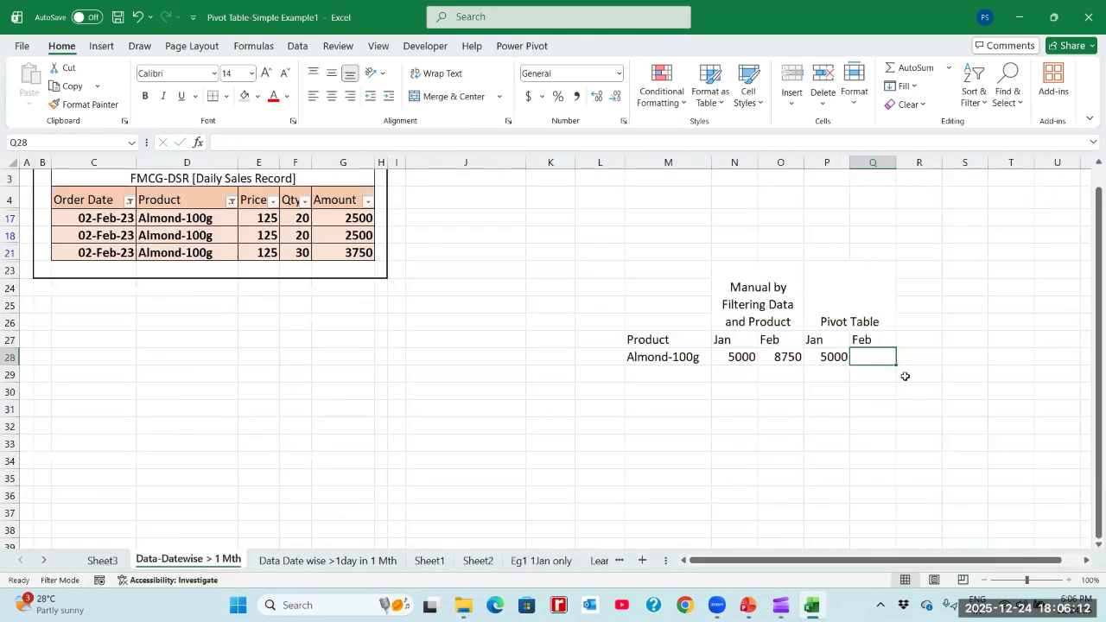
{"action": "type", "text": "8750"}
{"action": "key", "text": "Return"}
{"action": "key", "text": "Up"}
{"action": "key", "text": "Left"}
{"action": "key", "text": "Up"}
{"action": "key", "text": "Up"}
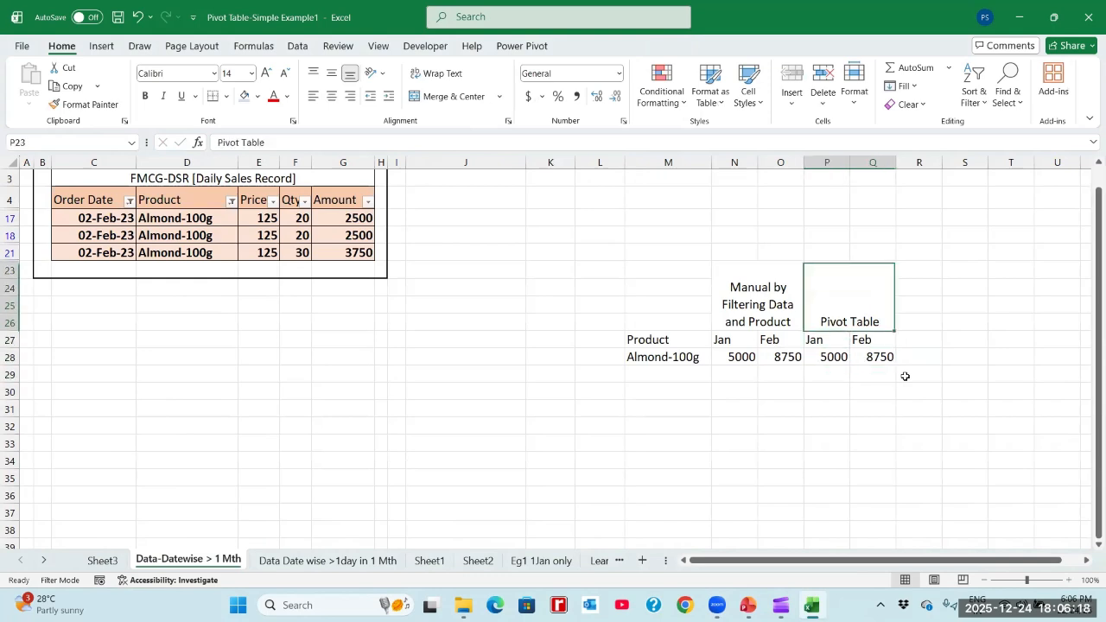
- Return to Sheet3 and inspect the January Sum of Amount cells for Chocolate and Almond-100g in the pivot table
{"action": "left_click", "coordinate": [113, 561]}
{"action": "left_click", "coordinate": [163, 257]}
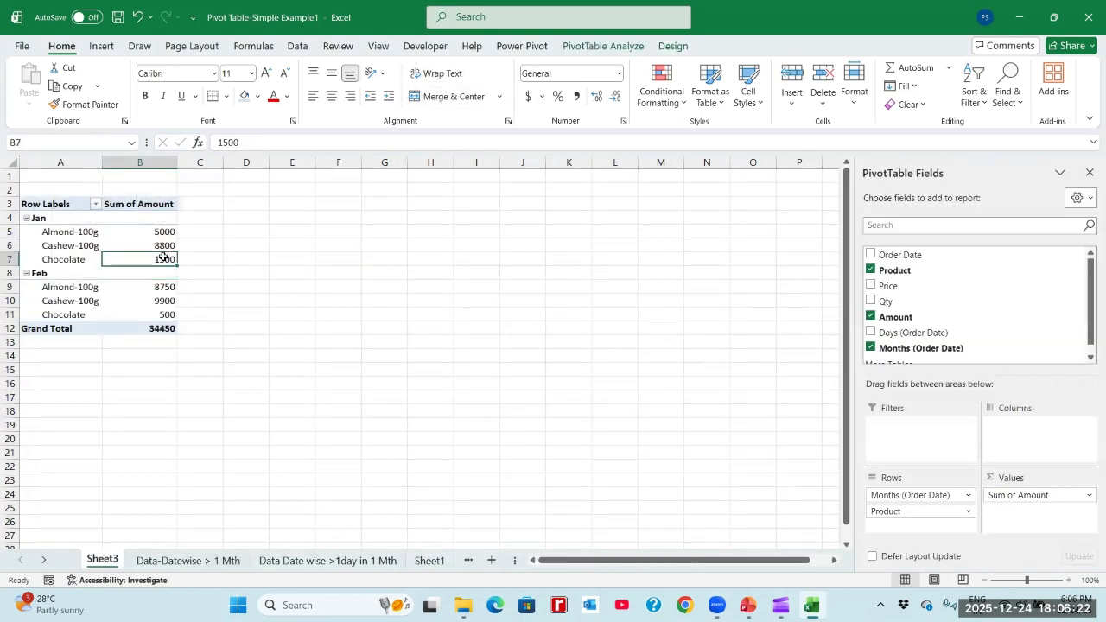
{"action": "mouse_move", "coordinate": [163, 258]}
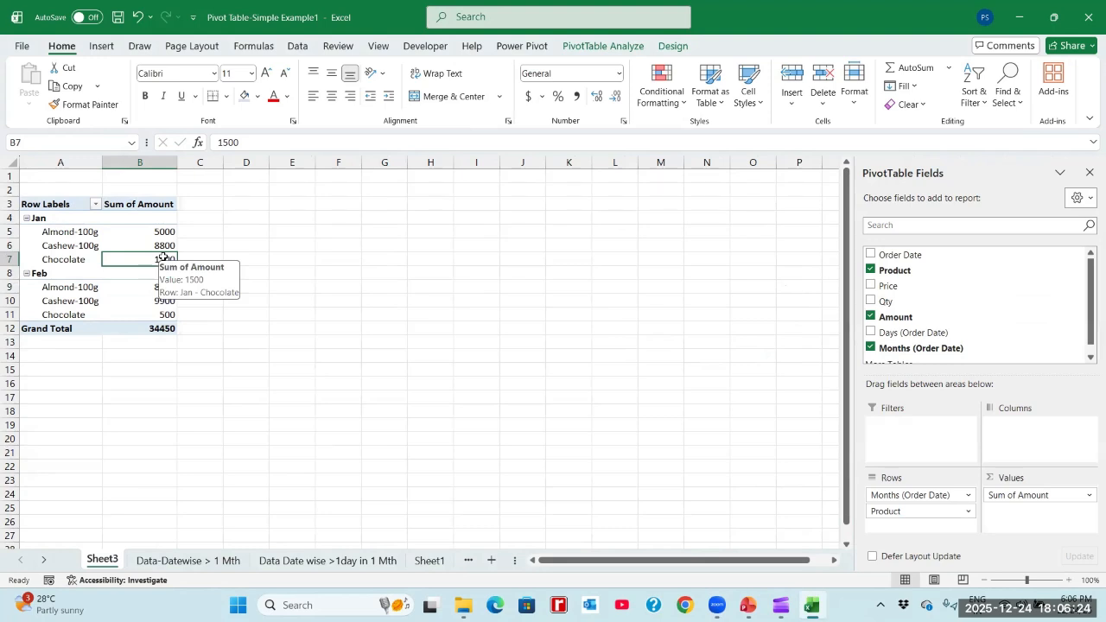
{"action": "left_click", "coordinate": [137, 233]}
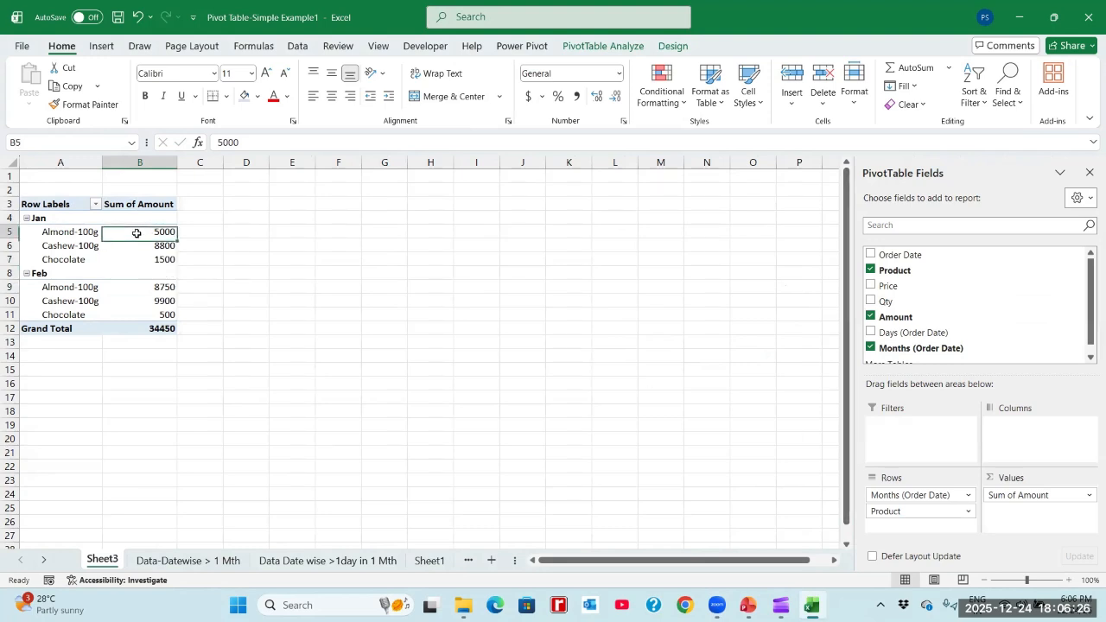
{"action": "mouse_move", "coordinate": [136, 233]}
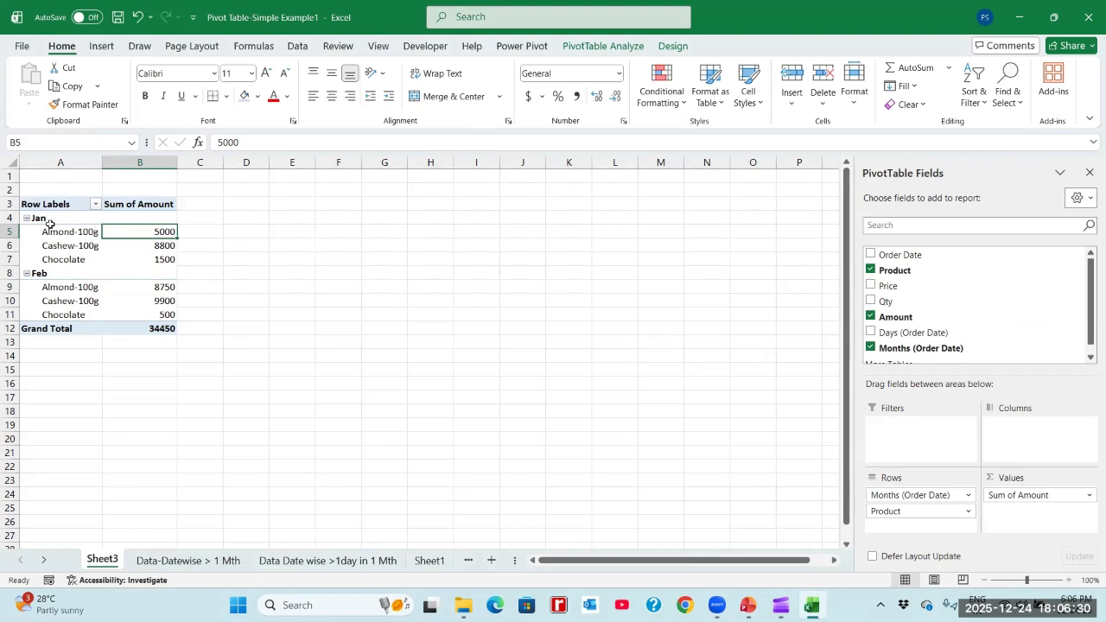
- Compare the commands available for the January Almond-100g and Cashew-100g pivot amounts with those for empty cell F4
{"action": "right_click", "coordinate": [132, 235]}
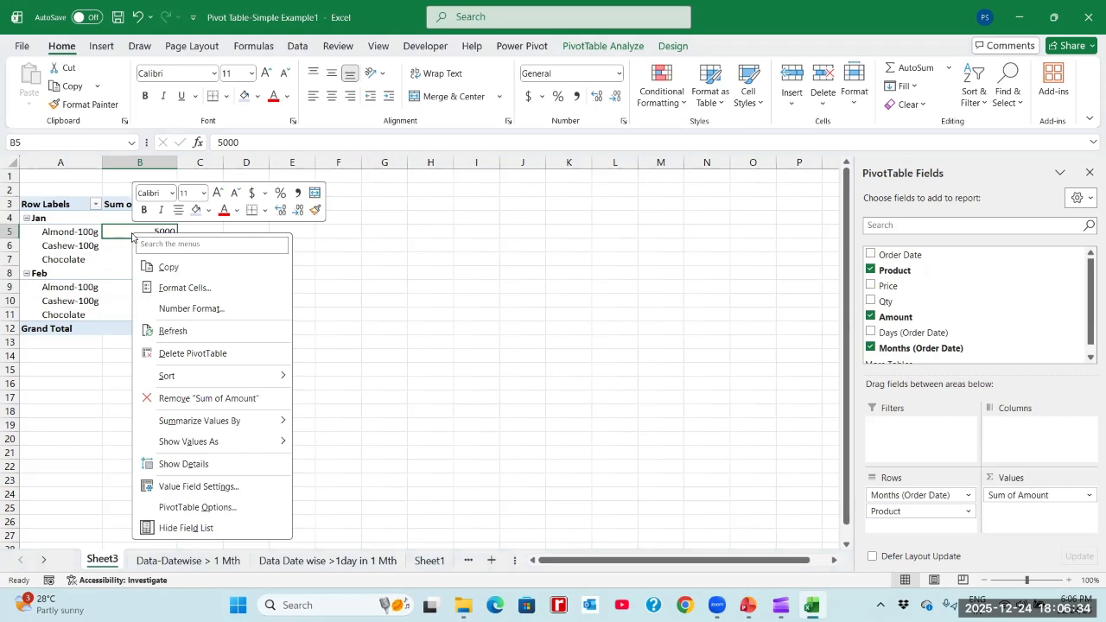
{"action": "key", "text": "Escape"}
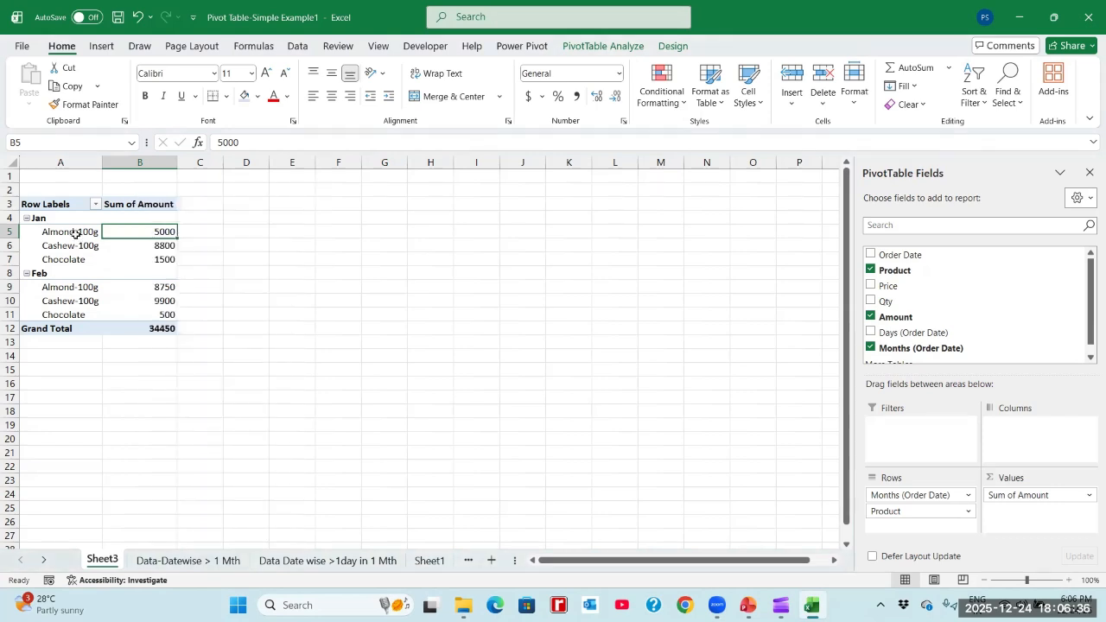
{"action": "left_click", "coordinate": [352, 218]}
{"action": "right_click", "coordinate": [352, 220]}
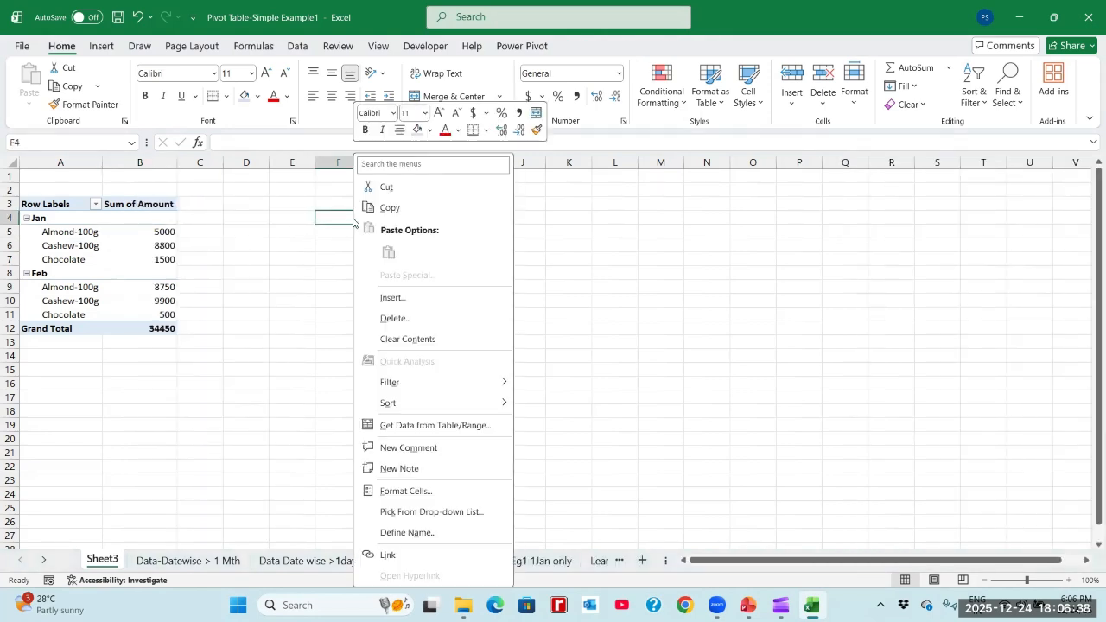
{"action": "key", "text": "Escape"}
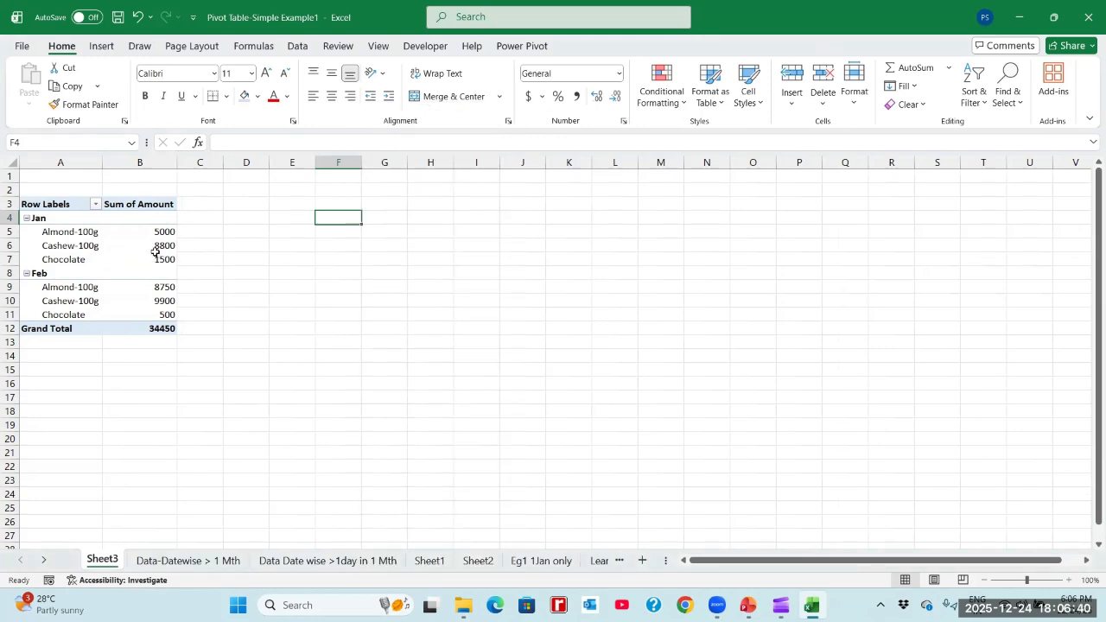
{"action": "left_click", "coordinate": [143, 245]}
{"action": "right_click", "coordinate": [143, 245]}
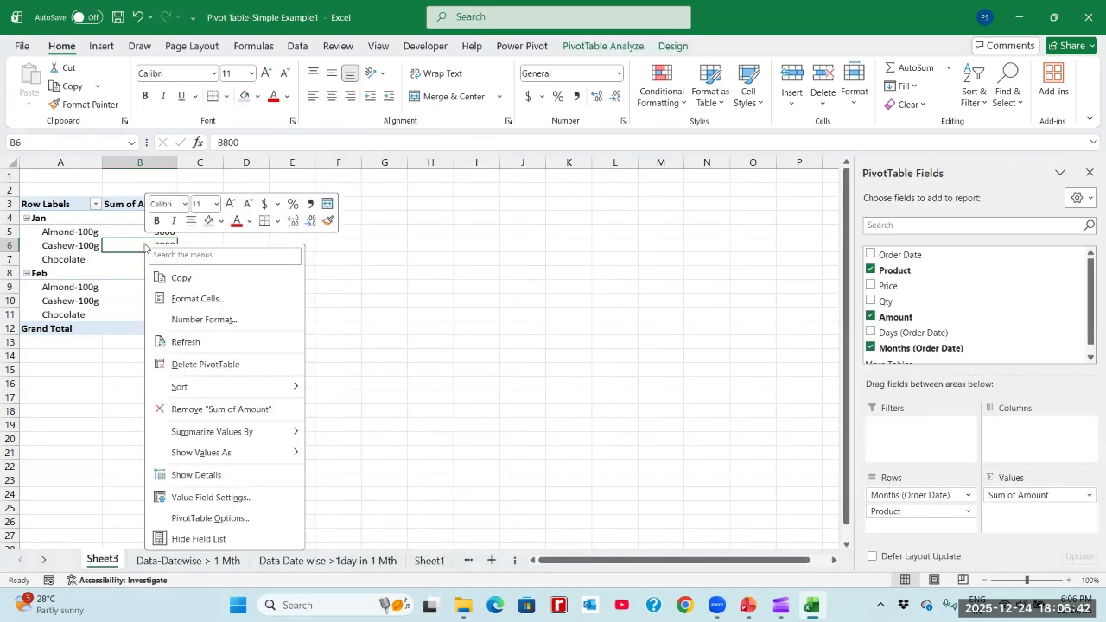
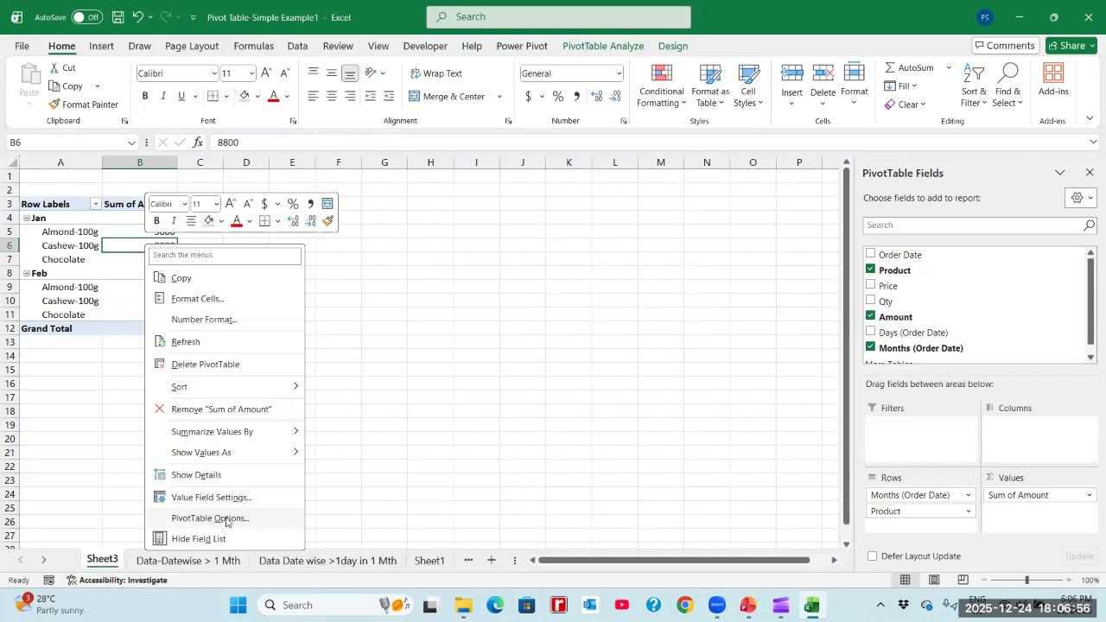
- Turn on Classic PivotTable layout for the Sheet3 pivot table and widen column A to fit the month field heading
{"action": "left_click", "coordinate": [225, 518]}
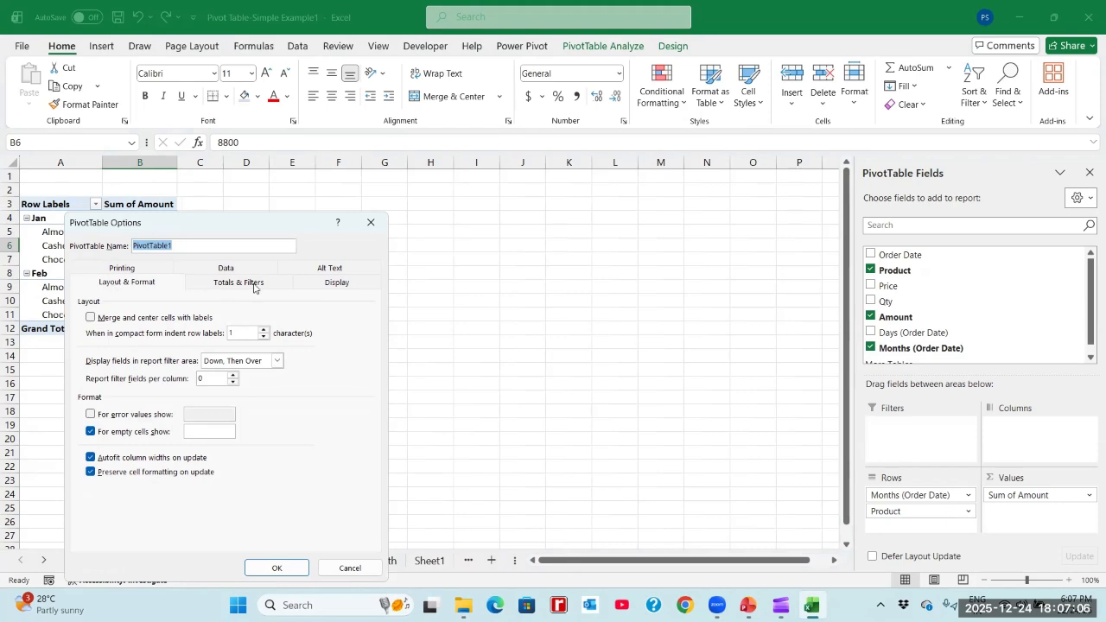
{"action": "left_click", "coordinate": [343, 286]}
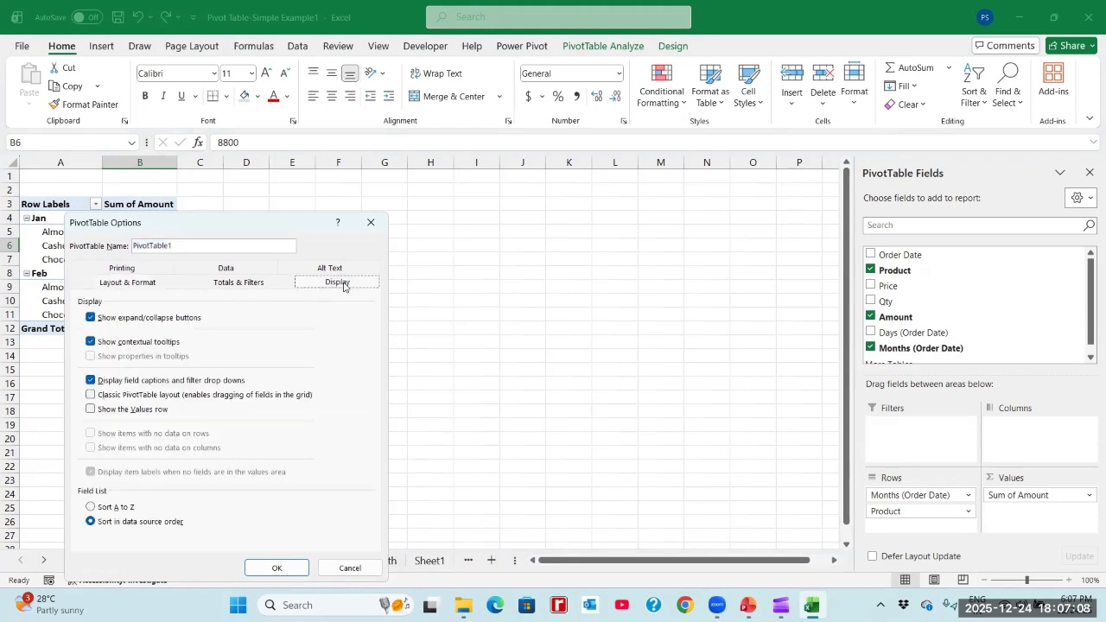
{"action": "left_click", "coordinate": [91, 395]}
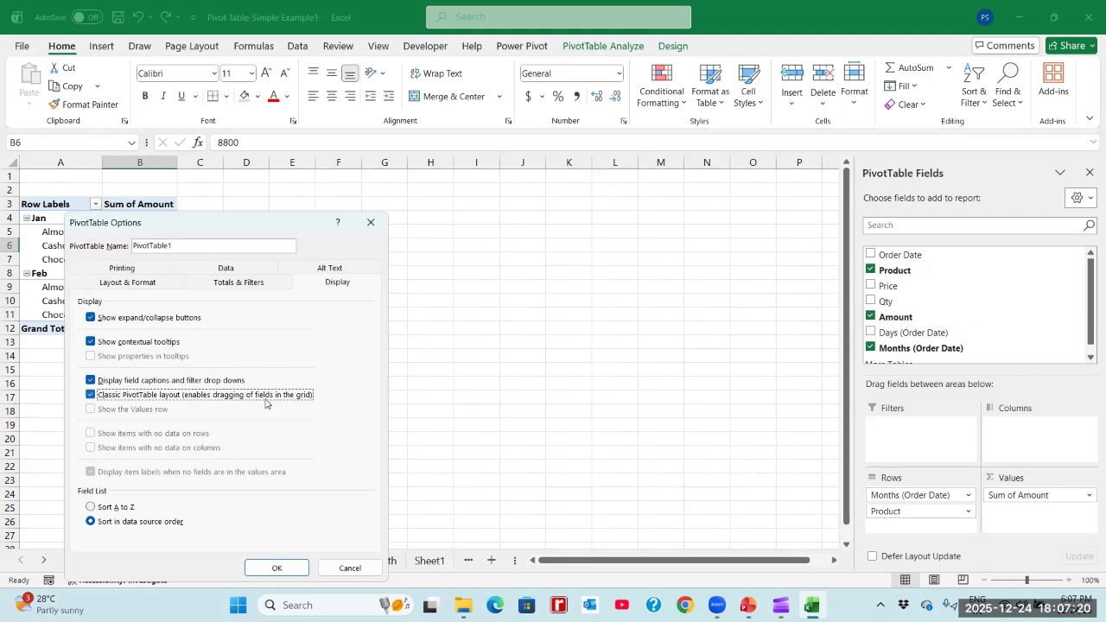
{"action": "left_click", "coordinate": [277, 567]}
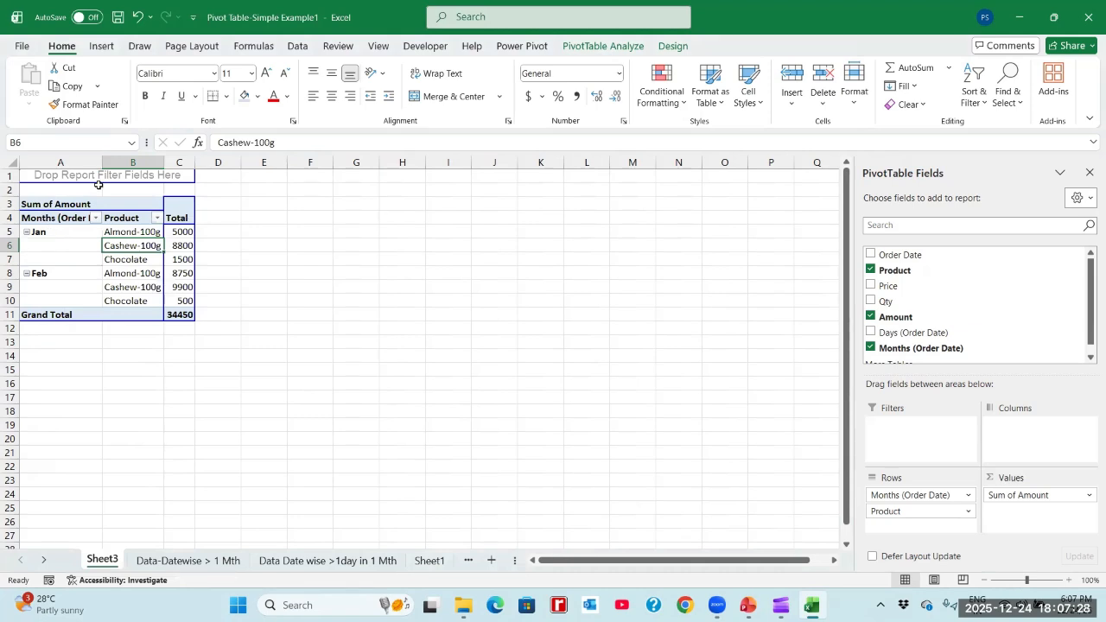
{"action": "left_click_drag", "start_coordinate": [102, 162], "coordinate": [170, 163]}
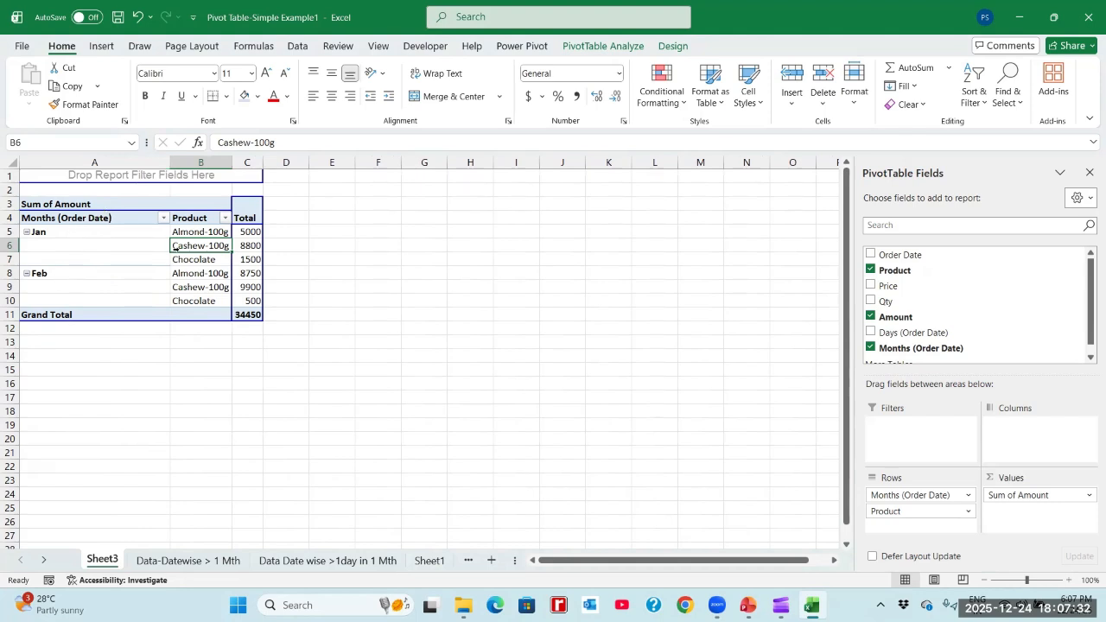
{"action": "left_click", "coordinate": [195, 219]}
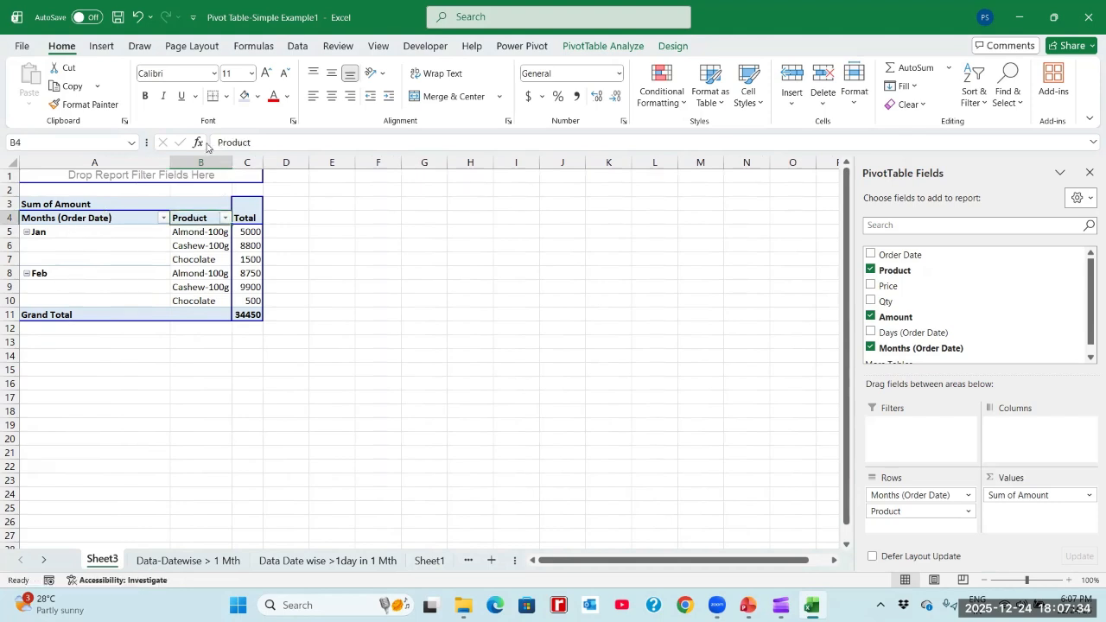
- Undo the column widening and the classic layout, redoing and undoing the layout once more to compare both forms
{"action": "left_click", "coordinate": [138, 17]}
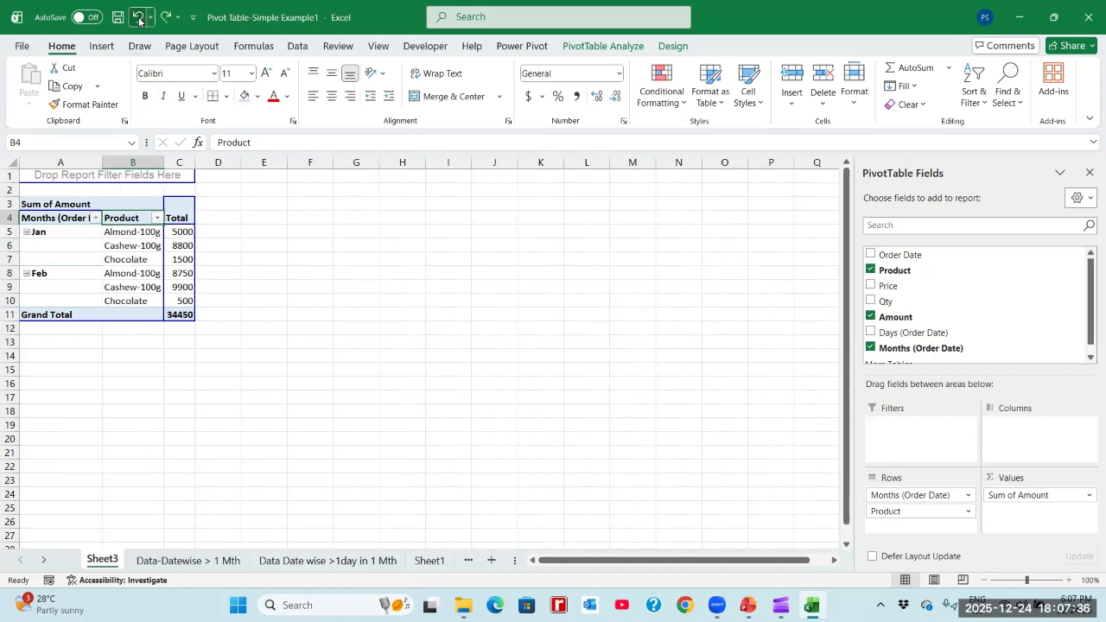
{"action": "left_click", "coordinate": [138, 18]}
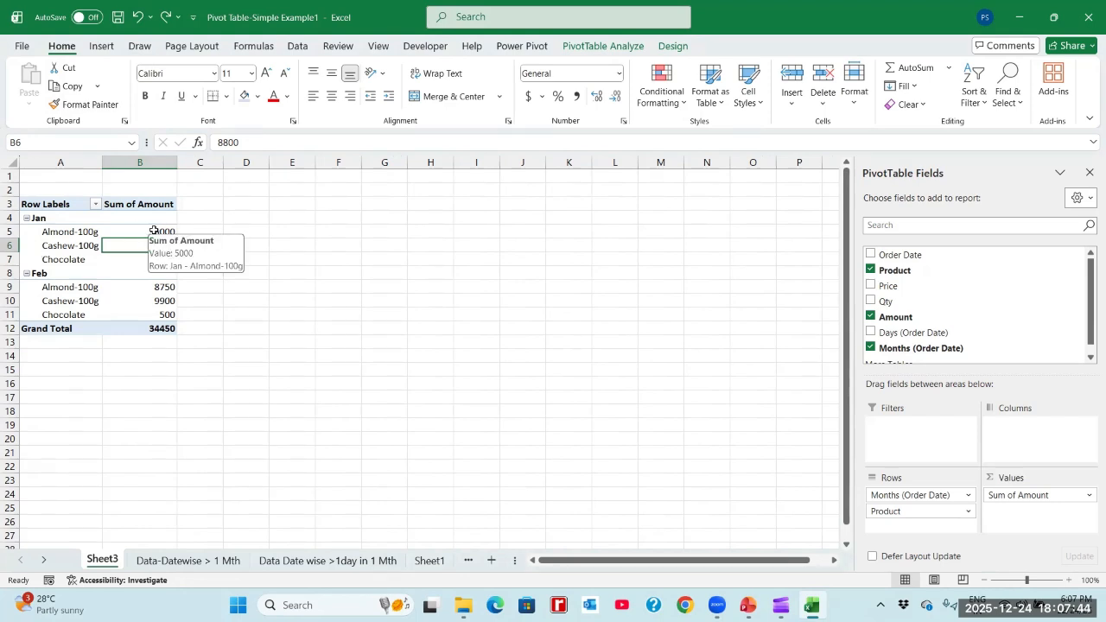
{"action": "left_click", "coordinate": [165, 18]}
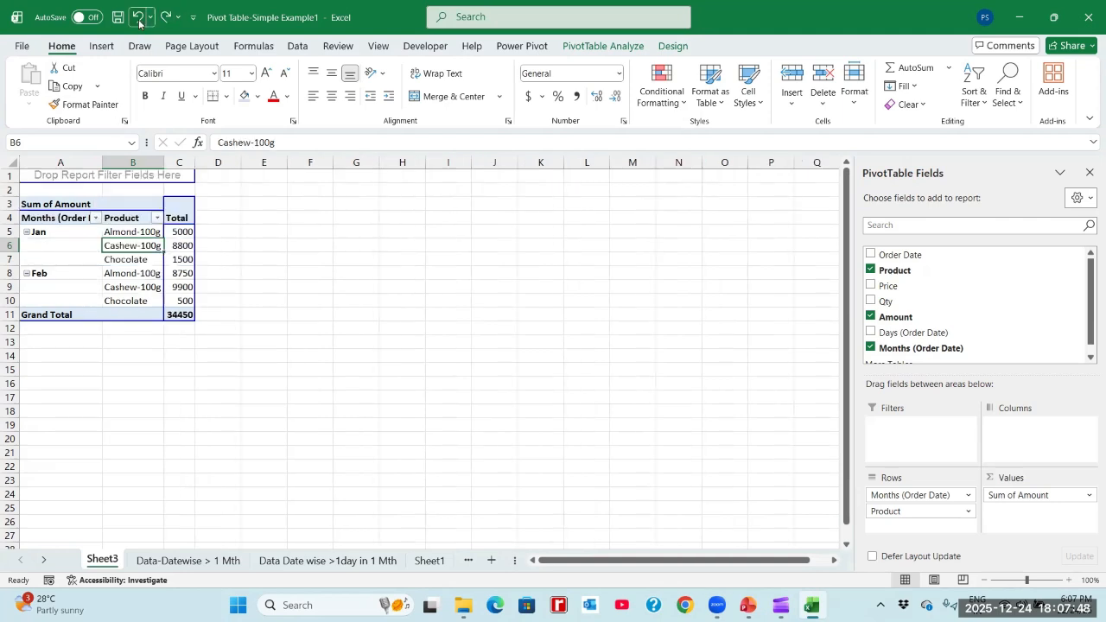
{"action": "left_click", "coordinate": [137, 17]}
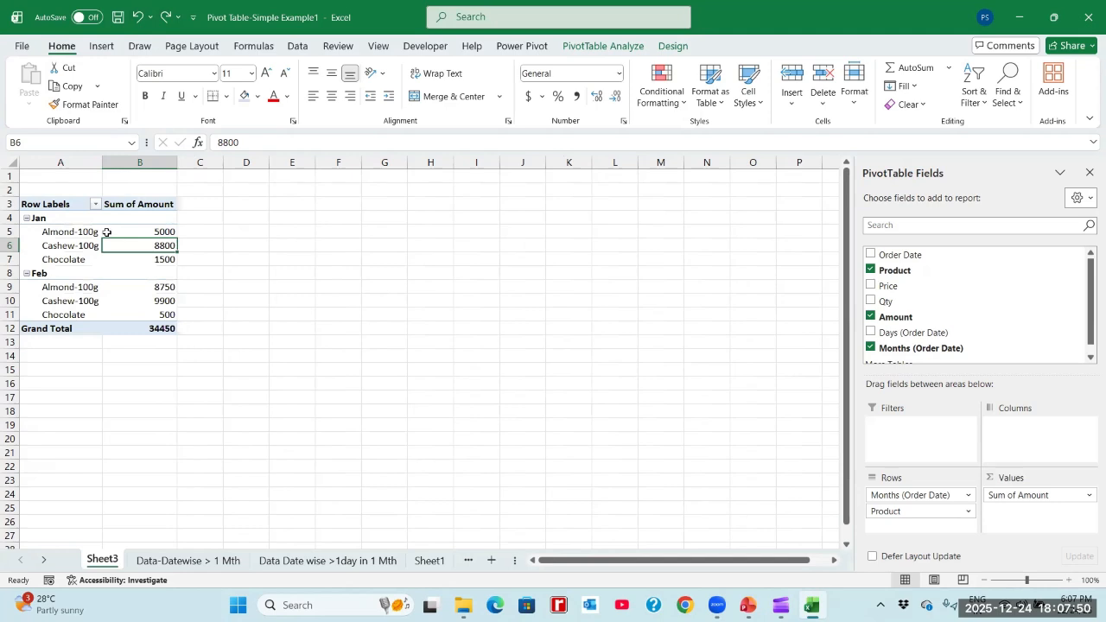
- Set the Sheet3 pivot table to Classic PivotTable layout and widen column A to fit the Months (Order Date) heading
{"action": "left_click", "coordinate": [104, 232]}
{"action": "right_click", "coordinate": [106, 235]}
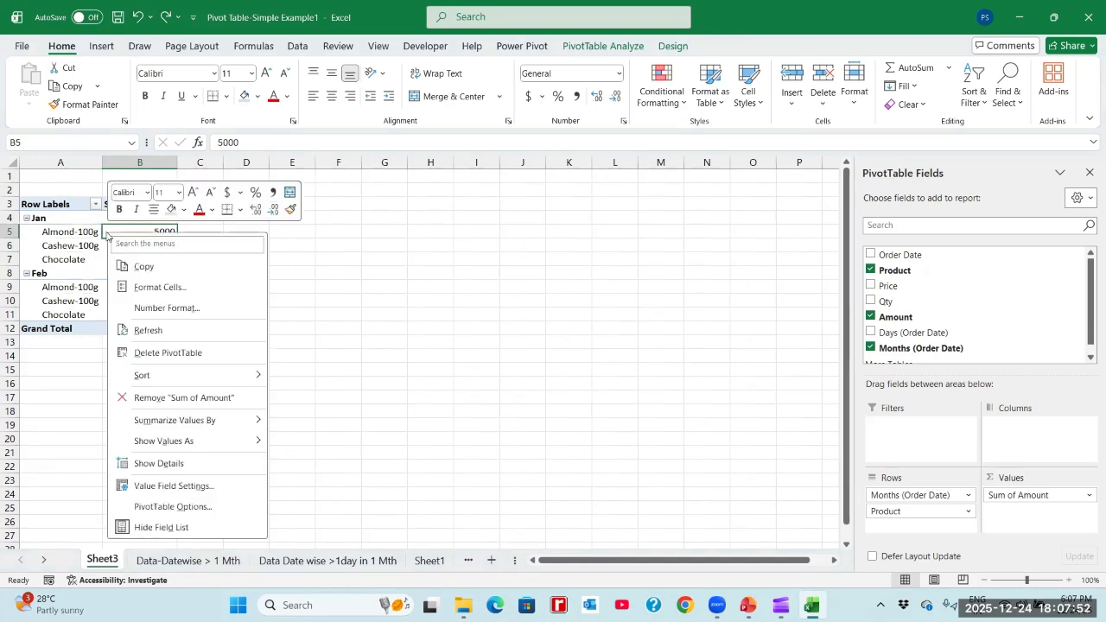
{"action": "left_click", "coordinate": [172, 507]}
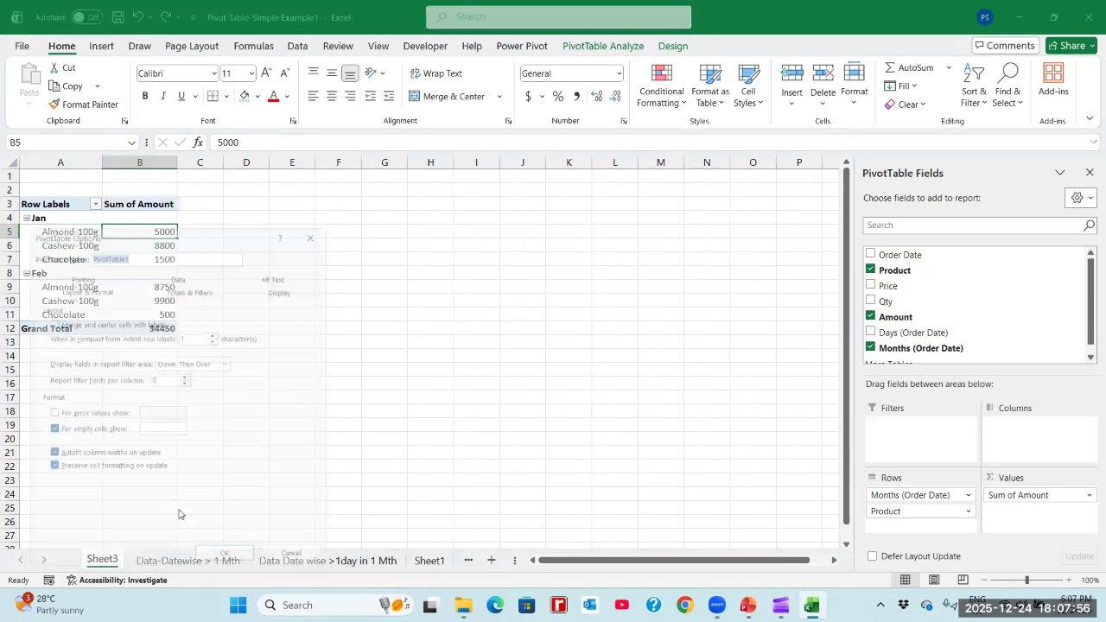
{"action": "left_click", "coordinate": [288, 282]}
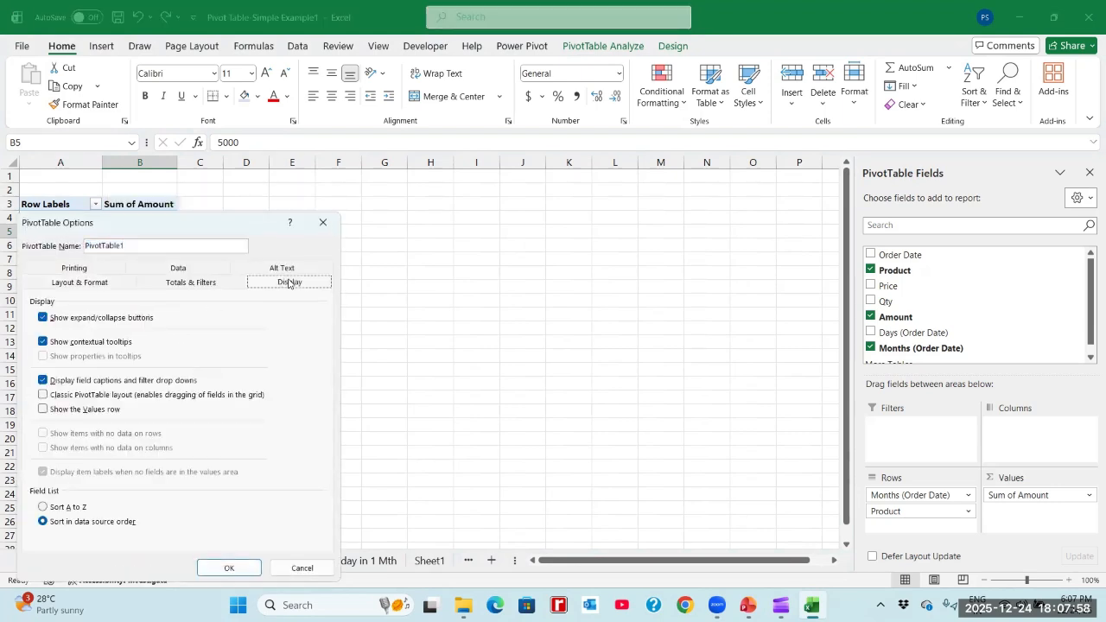
{"action": "left_click", "coordinate": [52, 395]}
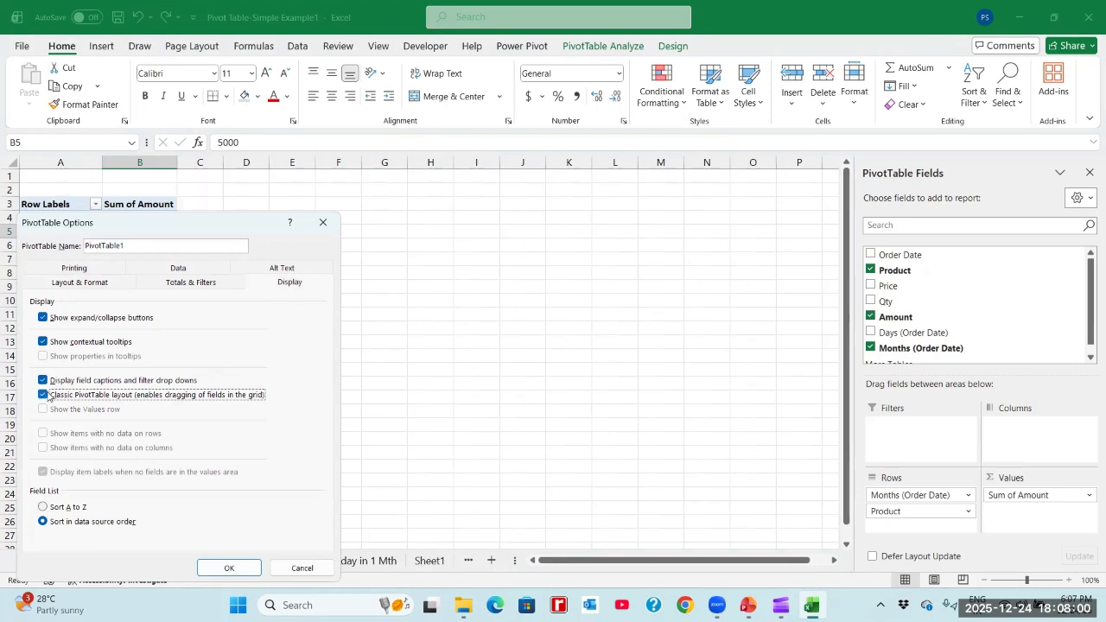
{"action": "left_click", "coordinate": [228, 568]}
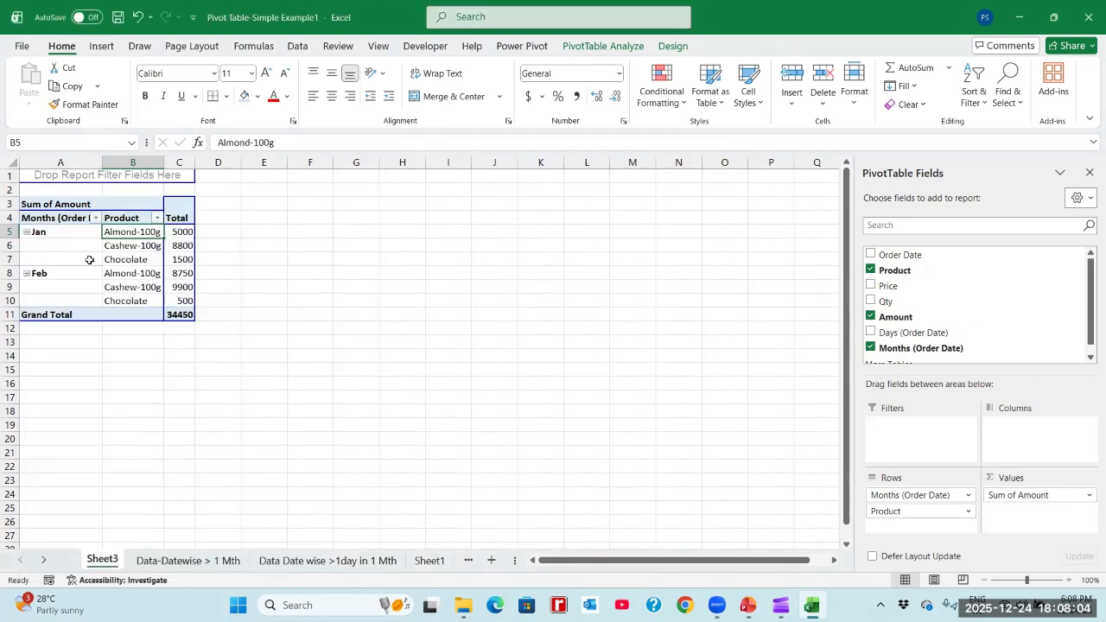
{"action": "left_click_drag", "start_coordinate": [103, 163], "coordinate": [136, 168]}
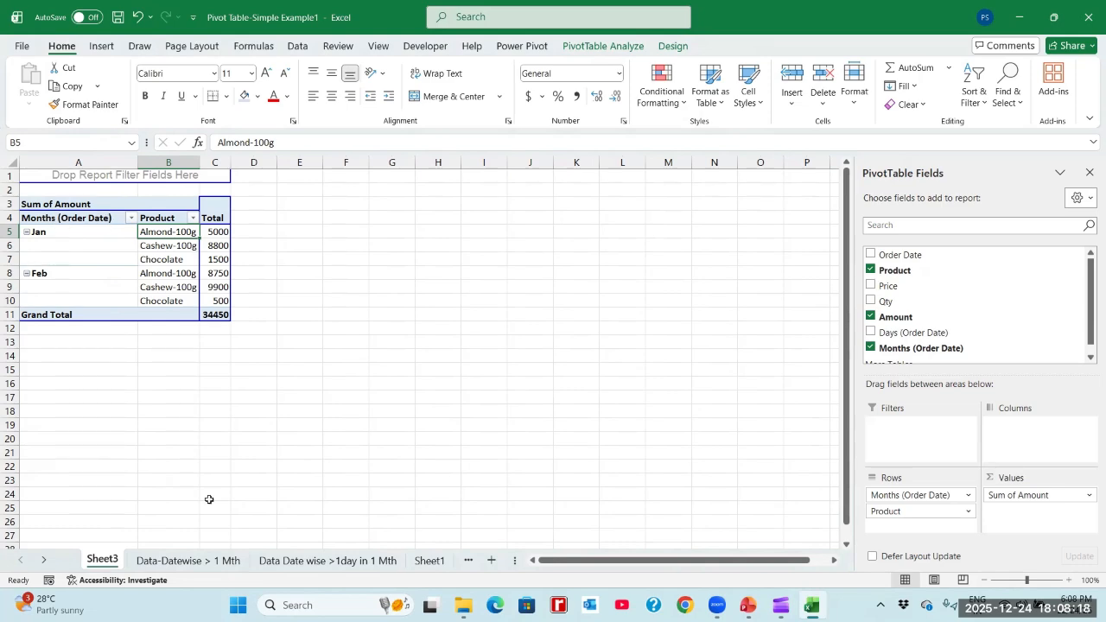
- Check the source columns on the Data-Datewise > 1 Mth sheet and widen the Product column of the Sheet3 pivot table
{"action": "left_click", "coordinate": [195, 561]}
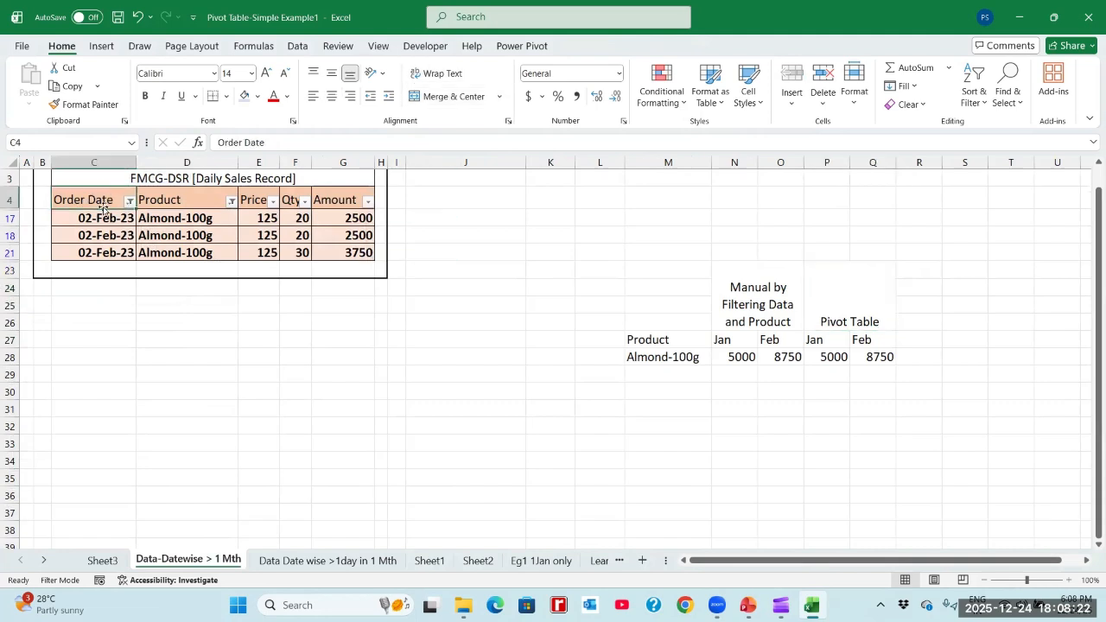
{"action": "left_click", "coordinate": [104, 560]}
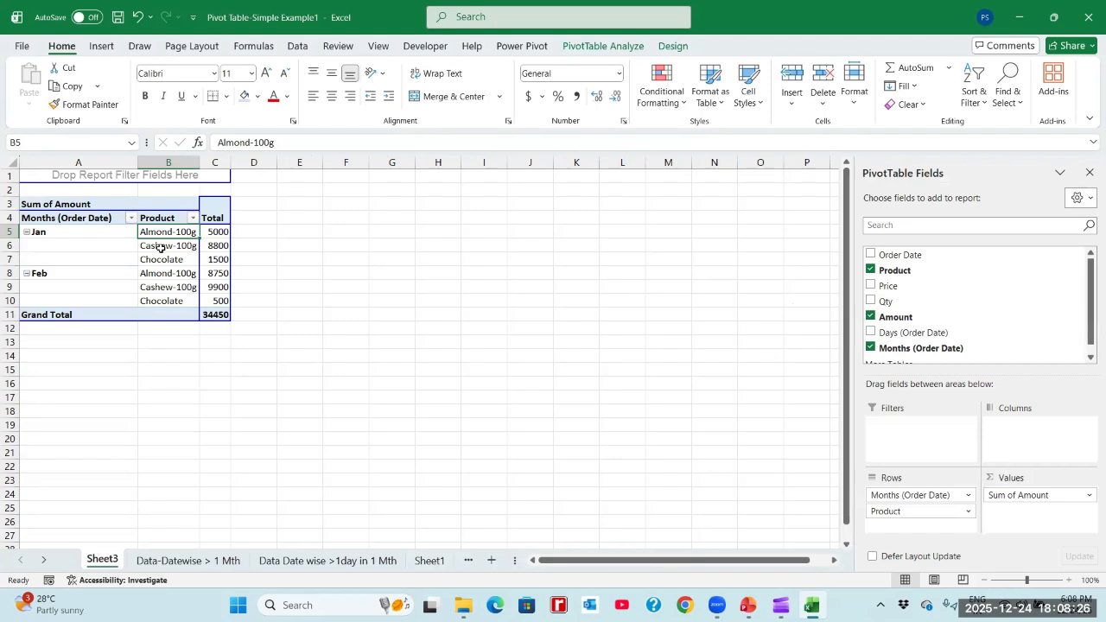
{"action": "left_click_drag", "start_coordinate": [204, 163], "coordinate": [218, 164]}
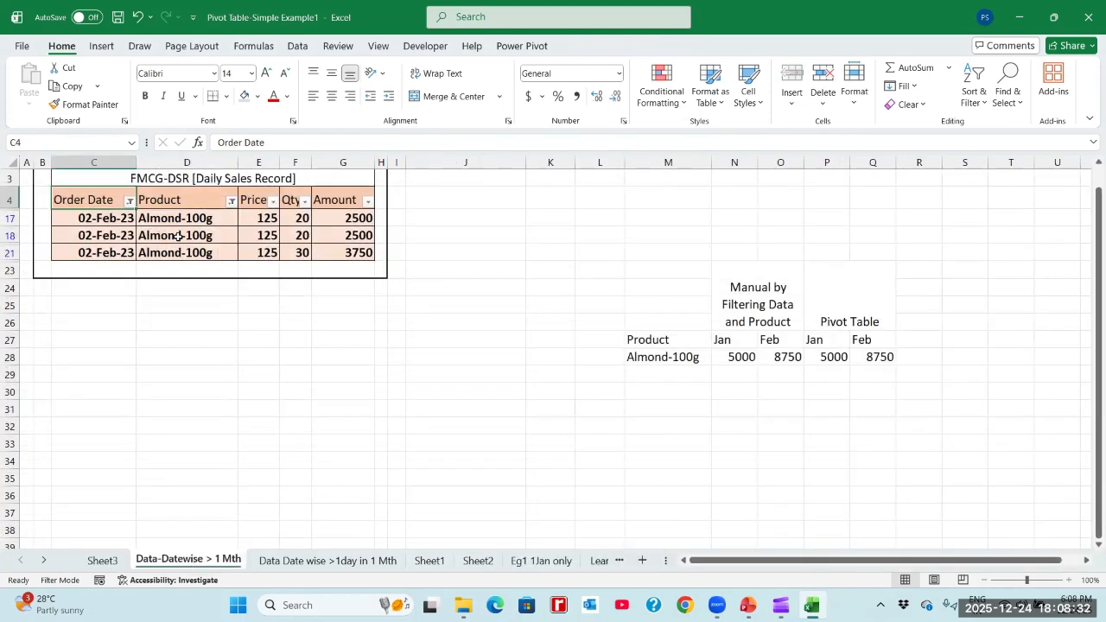
- Compare the Product and Amount headers on Data-Datewise > 1 Mth with the headings and total values of the Sheet3 pivot table
{"action": "left_click", "coordinate": [182, 200]}
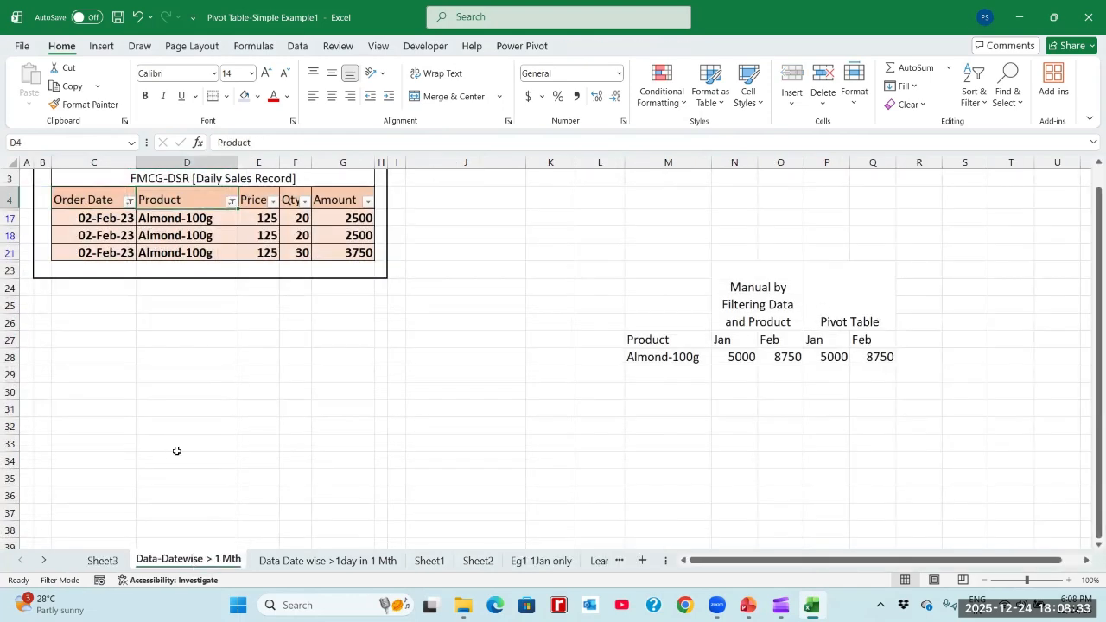
{"action": "left_click", "coordinate": [106, 560]}
{"action": "left_click", "coordinate": [229, 217]}
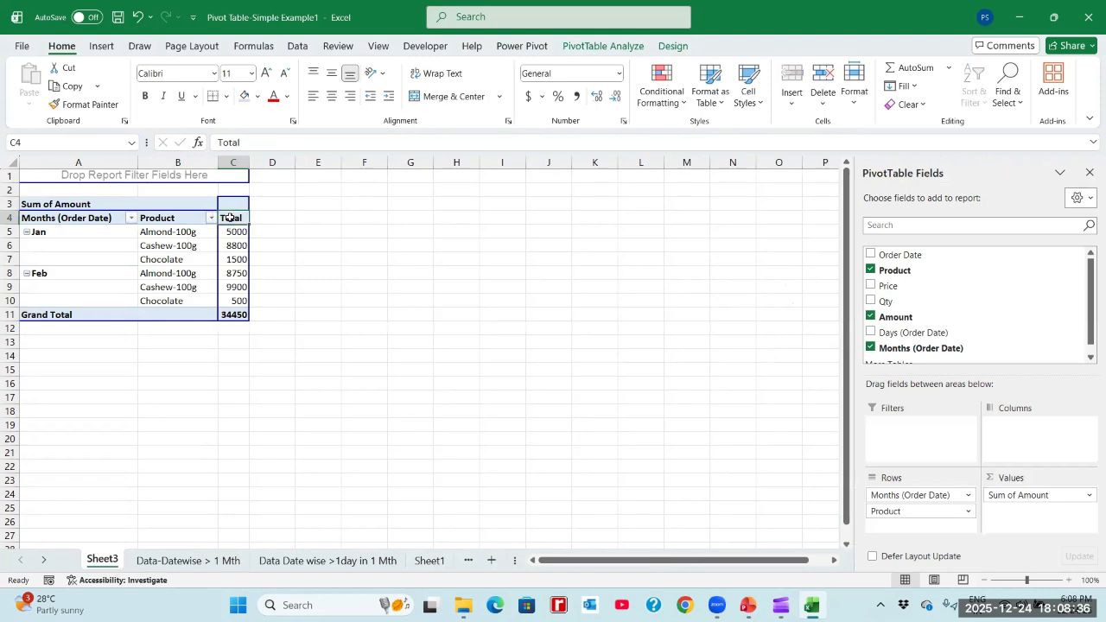
{"action": "left_click", "coordinate": [66, 206]}
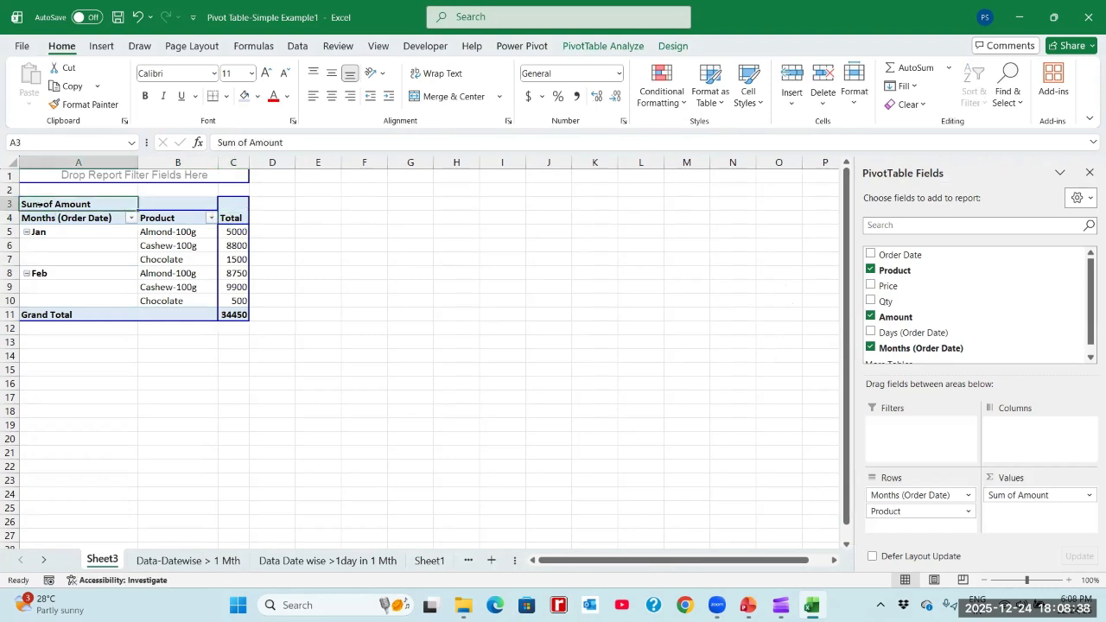
{"action": "left_click", "coordinate": [187, 560]}
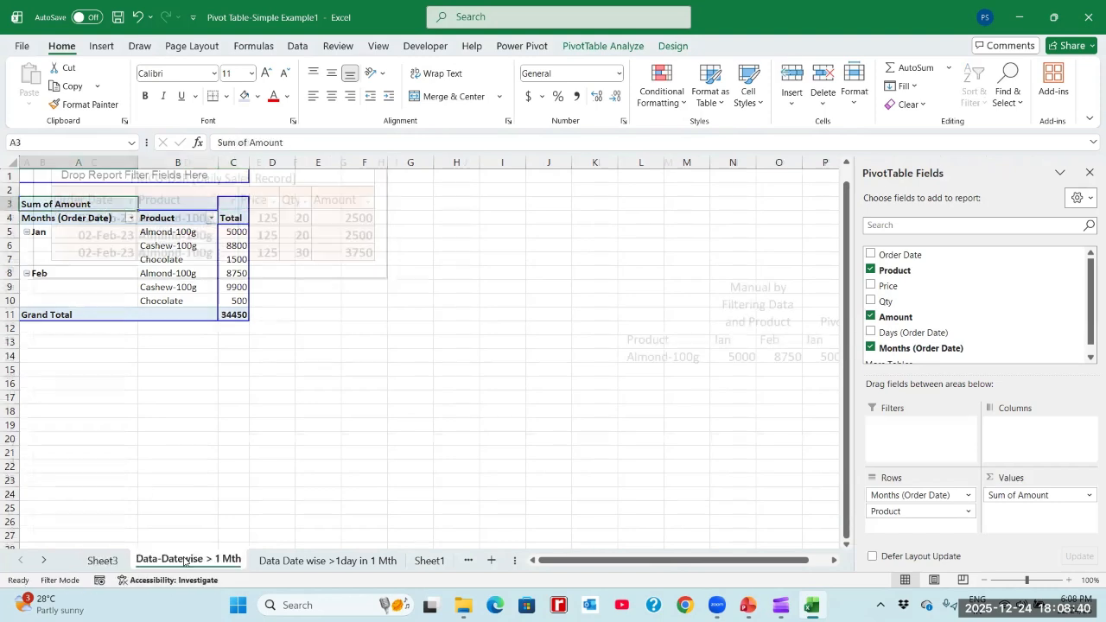
{"action": "left_click", "coordinate": [348, 198]}
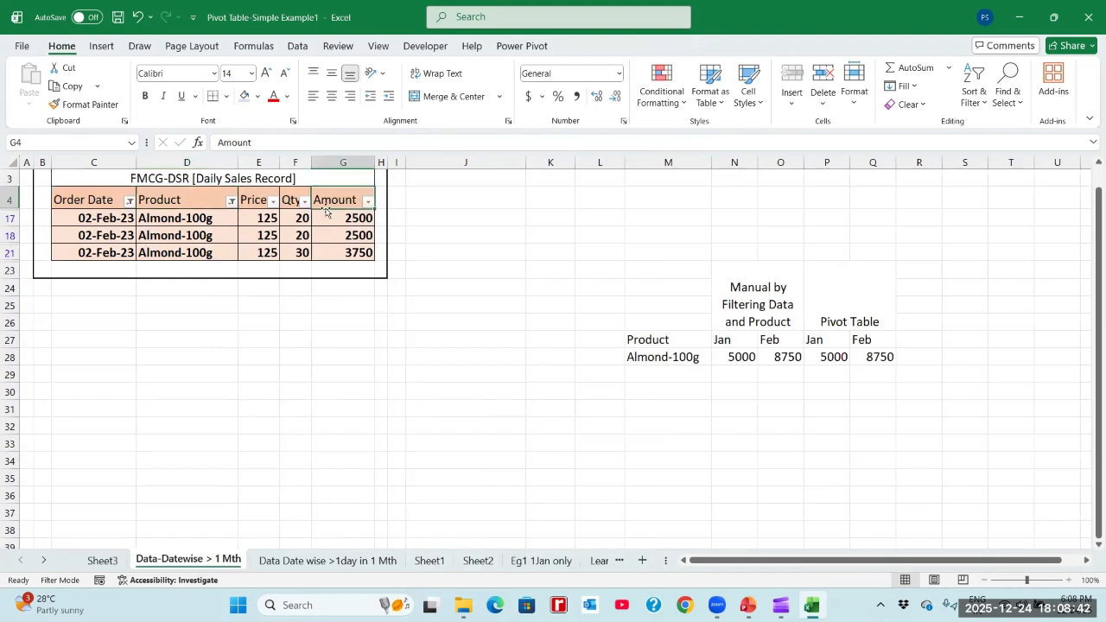
{"action": "left_click", "coordinate": [102, 561]}
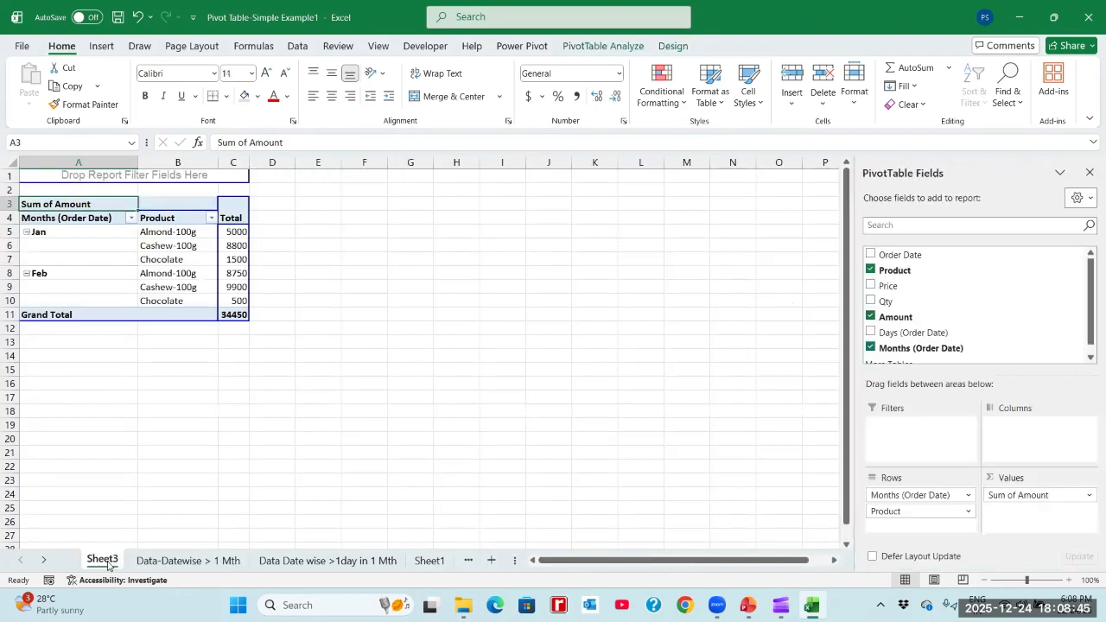
{"action": "left_click", "coordinate": [229, 231]}
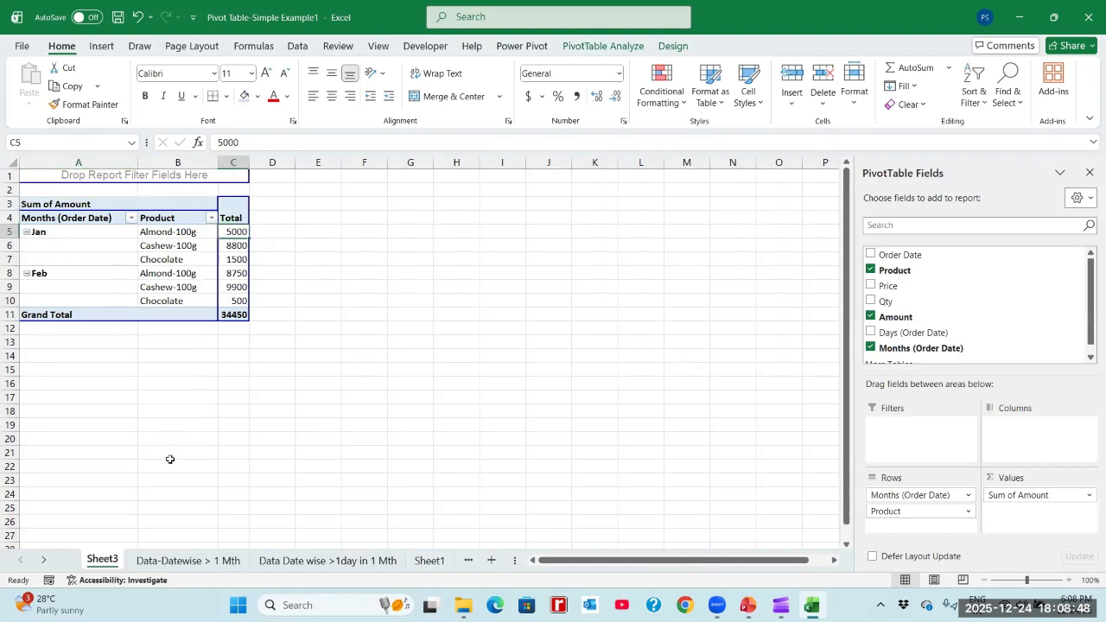
- Rename the Amount header in G4 of the Data-Datewise > 1 Mth sheet to Order Value
{"action": "left_click", "coordinate": [177, 560]}
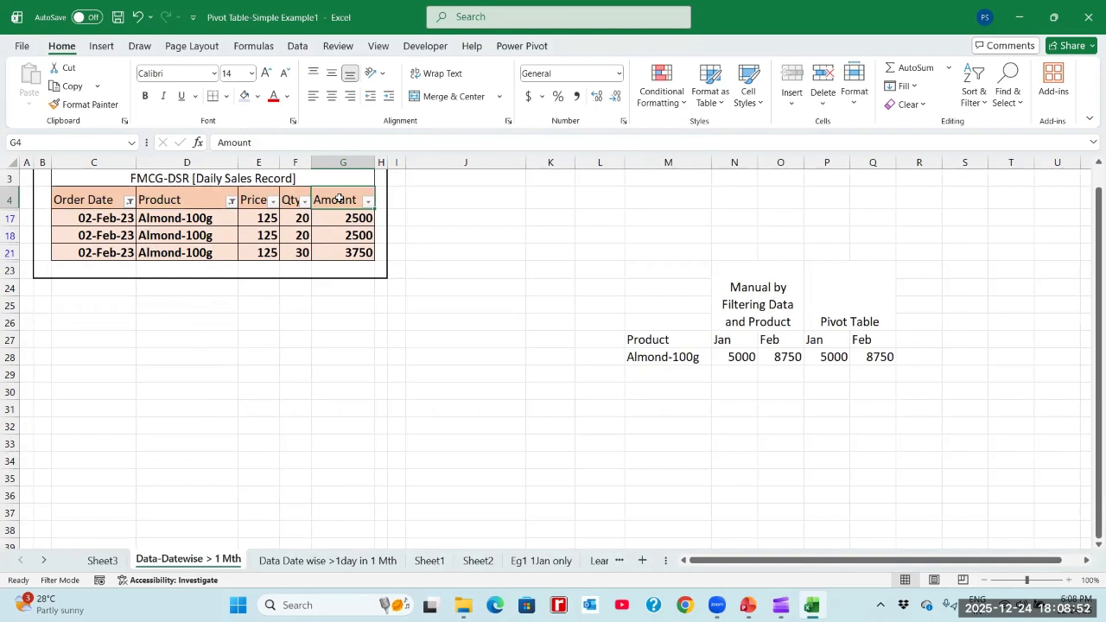
{"action": "type", "text": "Order"}
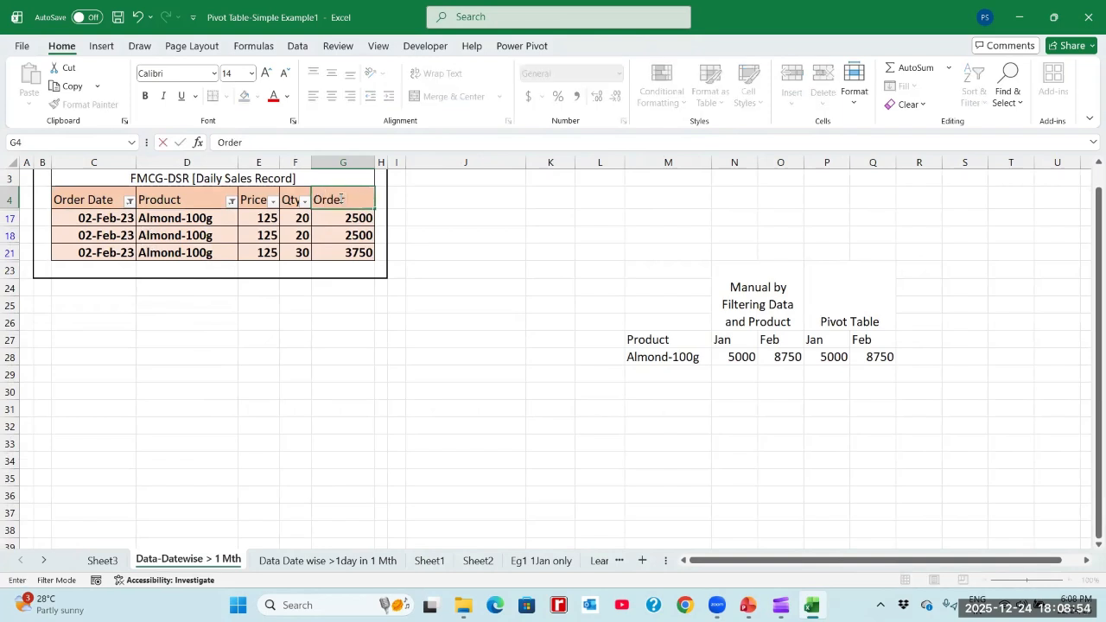
{"action": "type", "text": " Value"}
{"action": "key", "text": "Return"}
{"action": "left_click", "coordinate": [341, 199]}
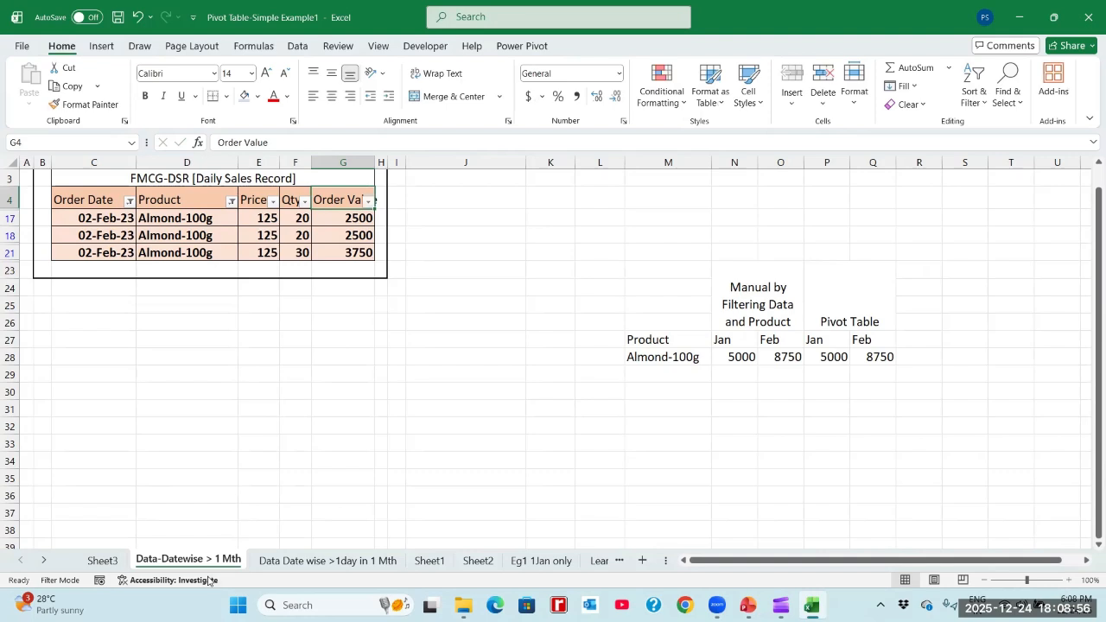
- Return to Sheet3 and refresh all pivot tables, agreeing to replace the data that PivotTable5 overlaps
{"action": "left_click", "coordinate": [109, 560]}
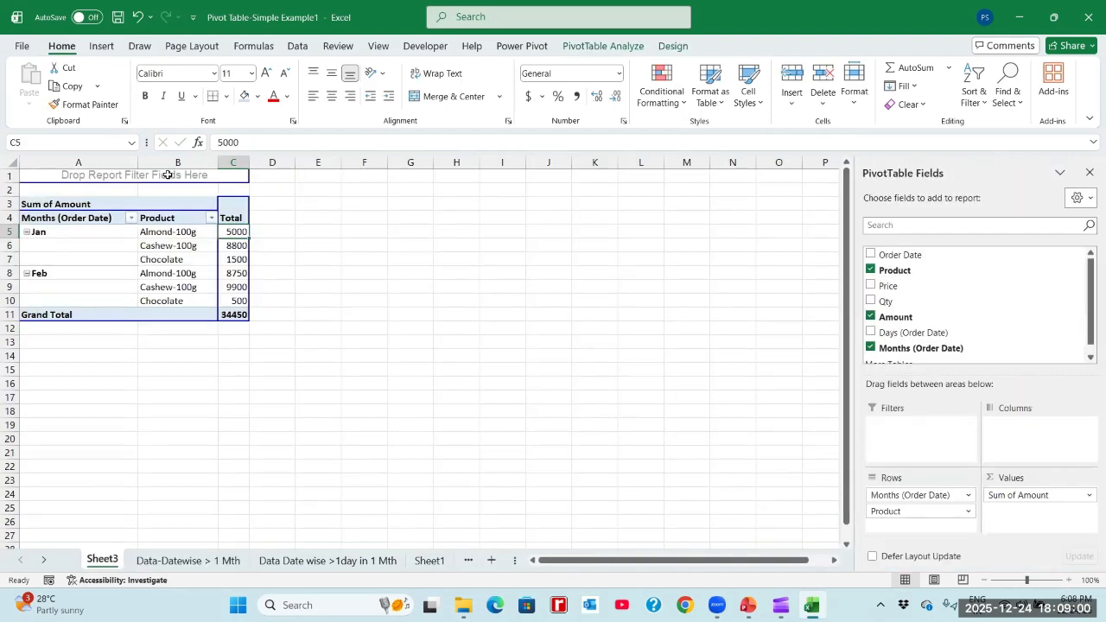
{"action": "left_click", "coordinate": [425, 126]}
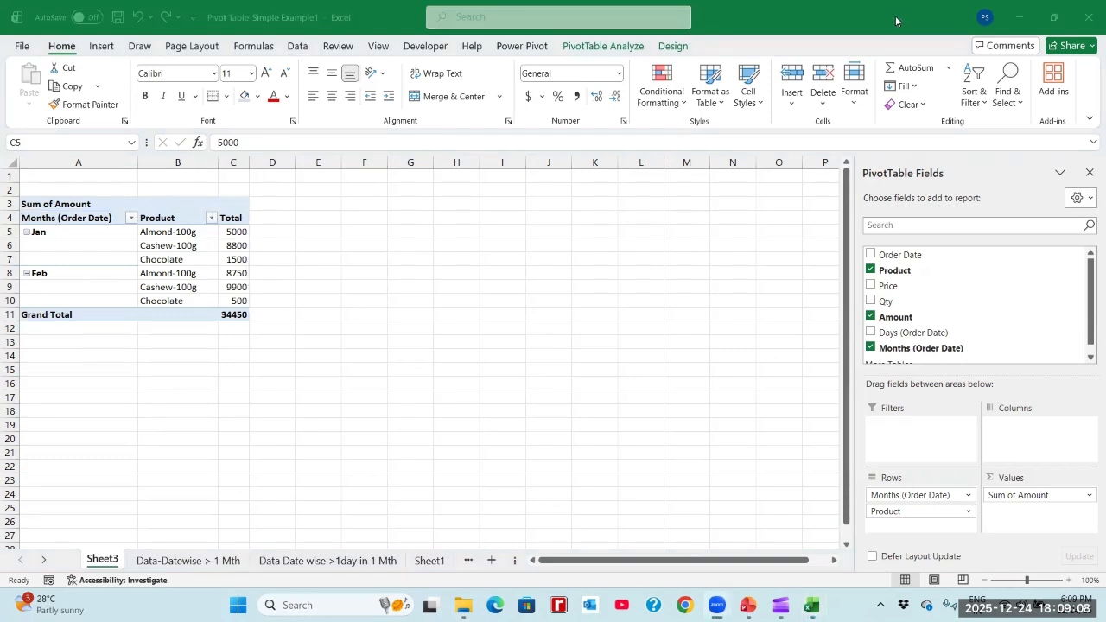
{"action": "left_click", "coordinate": [305, 45]}
{"action": "left_click", "coordinate": [291, 47]}
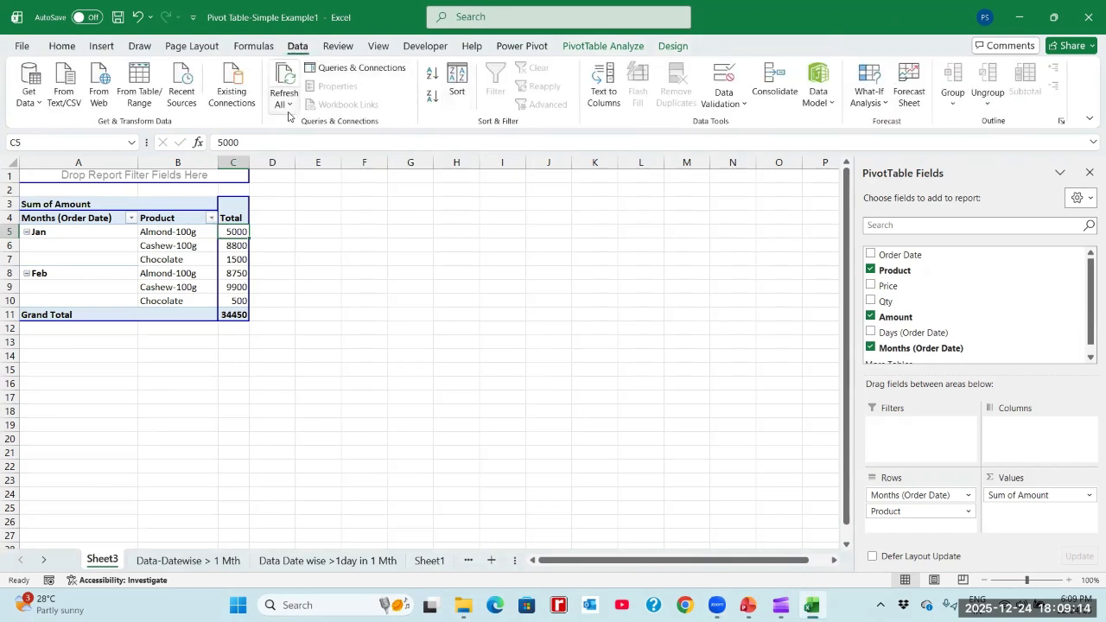
{"action": "left_click", "coordinate": [291, 107]}
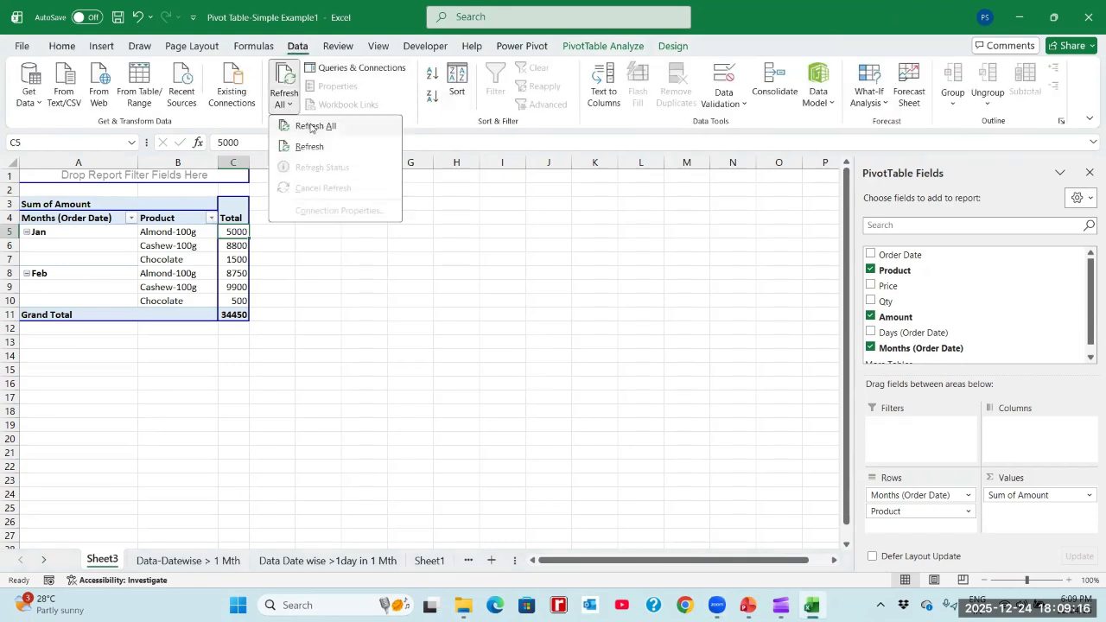
{"action": "left_click", "coordinate": [311, 126]}
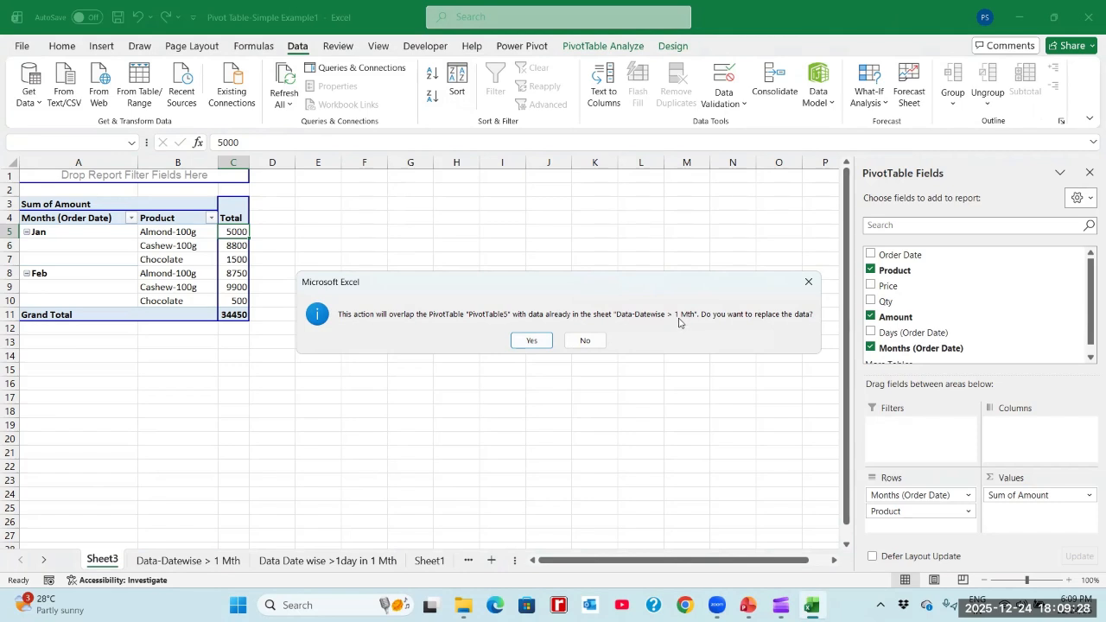
{"action": "left_click", "coordinate": [531, 341]}
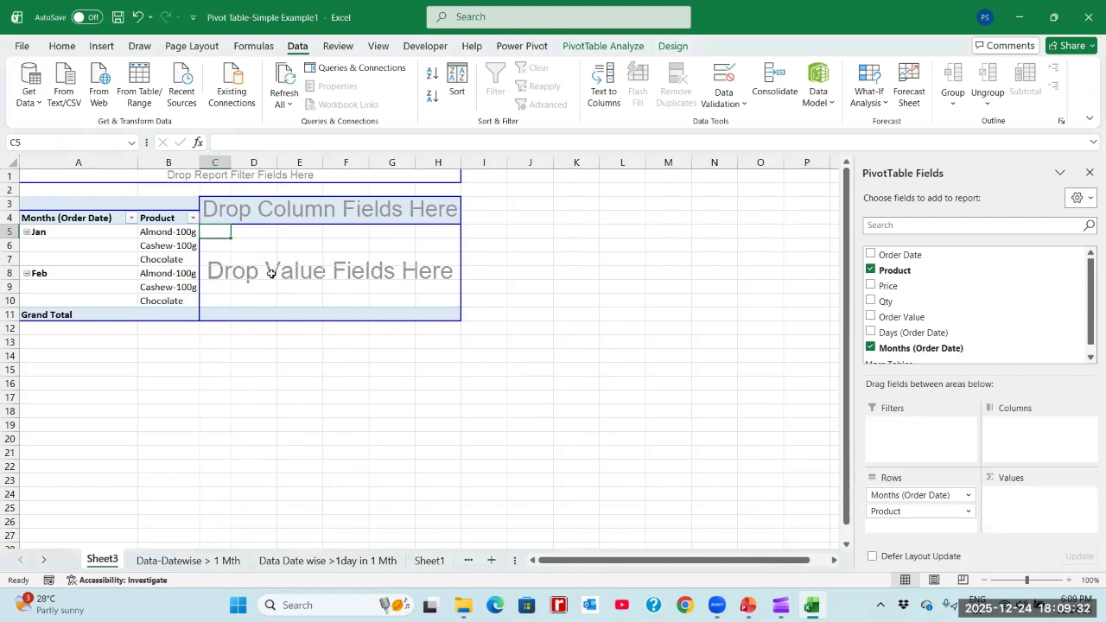
- Add the Order Value field to the Values area of the Sheet3 pivot table
{"action": "left_click", "coordinate": [172, 237]}
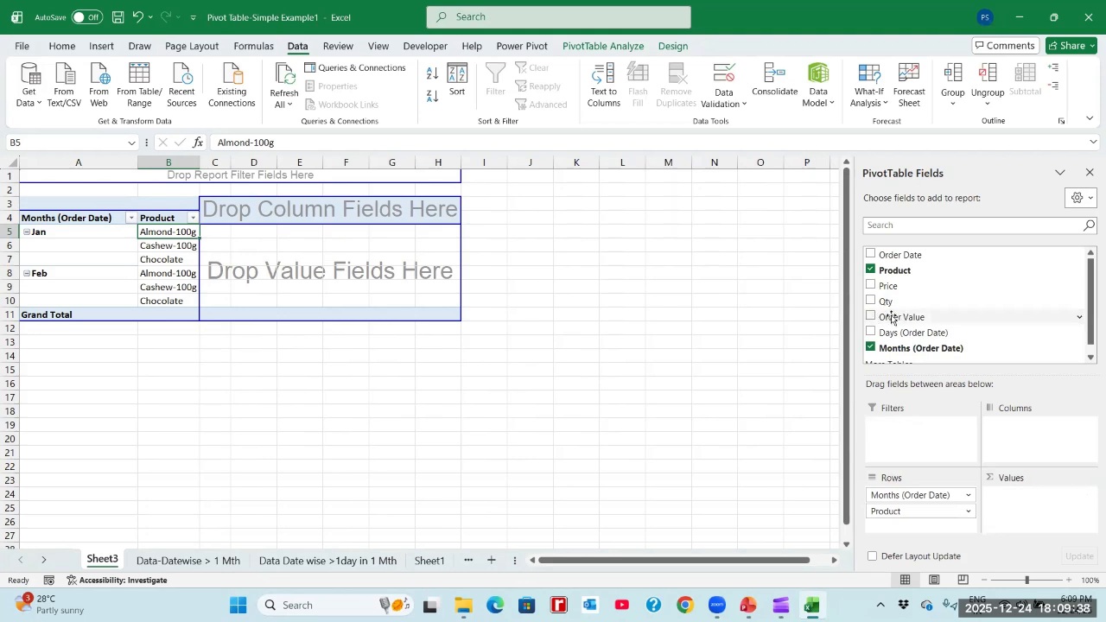
{"action": "left_click", "coordinate": [870, 317]}
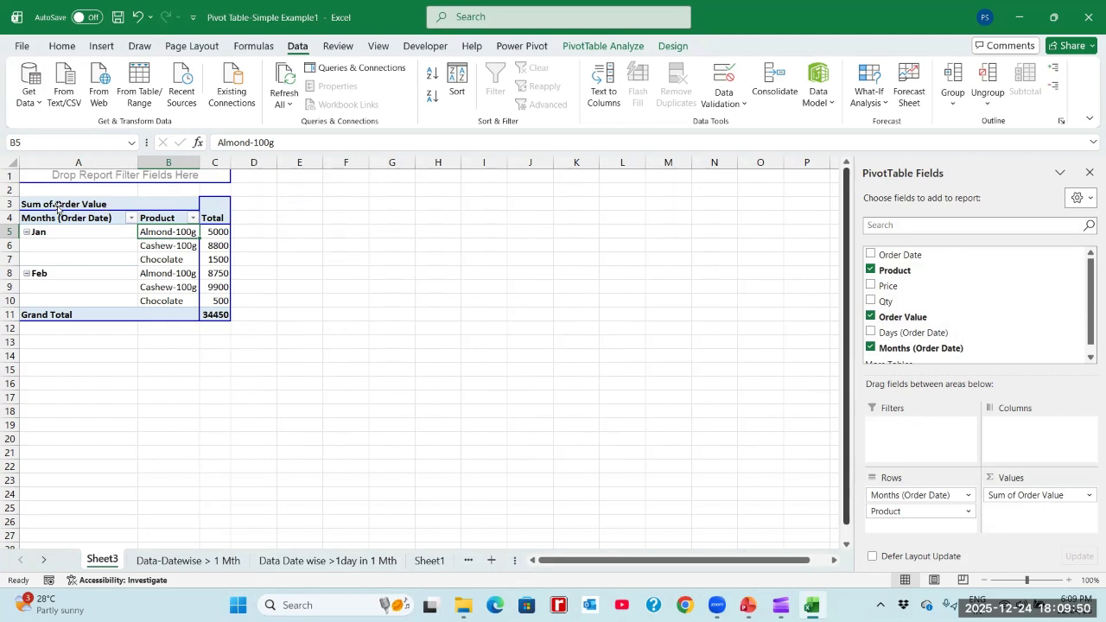
- Bold the product totals for Jan and Feb in C5:C10 of the Sheet3 pivot table
{"action": "left_click", "coordinate": [213, 232]}
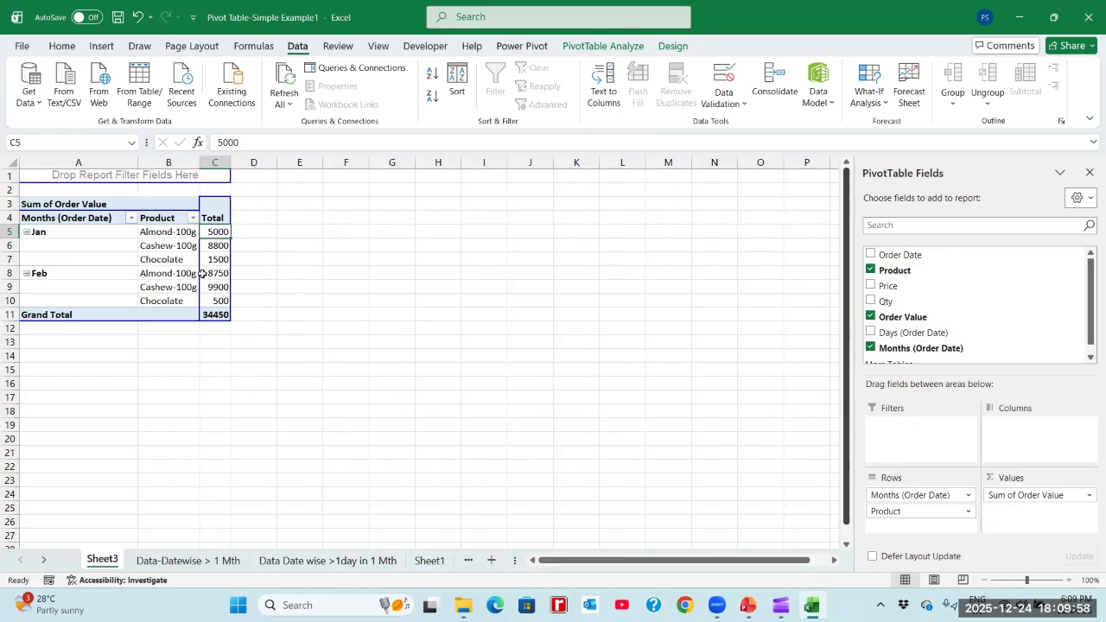
{"action": "left_click", "coordinate": [209, 274]}
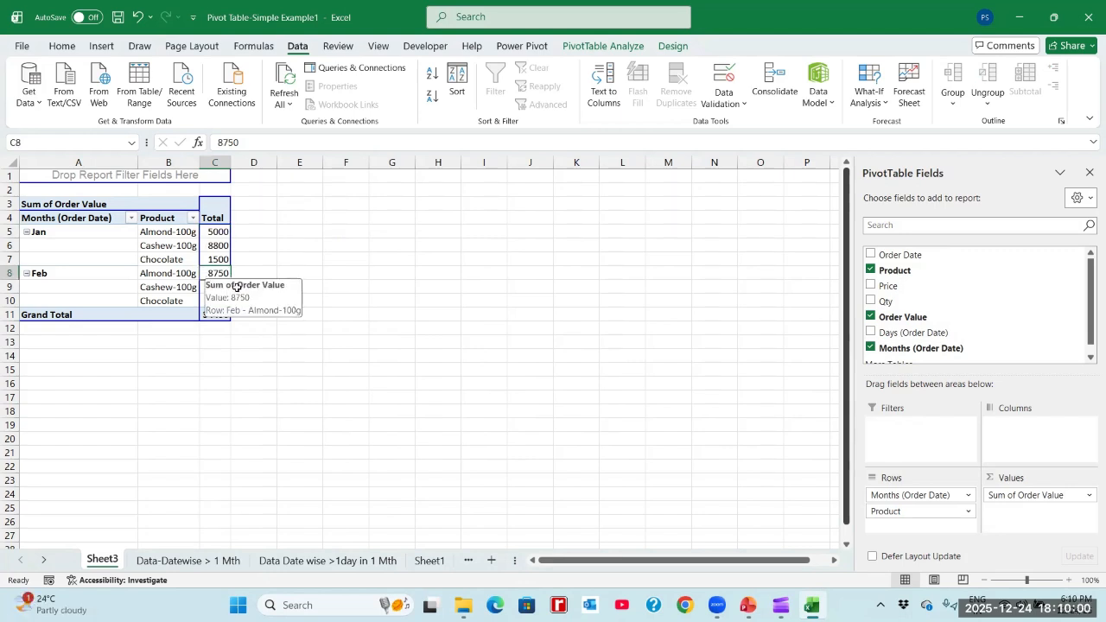
{"action": "key", "text": "Up"}
{"action": "key", "text": "Up"}
{"action": "key", "text": "Up"}
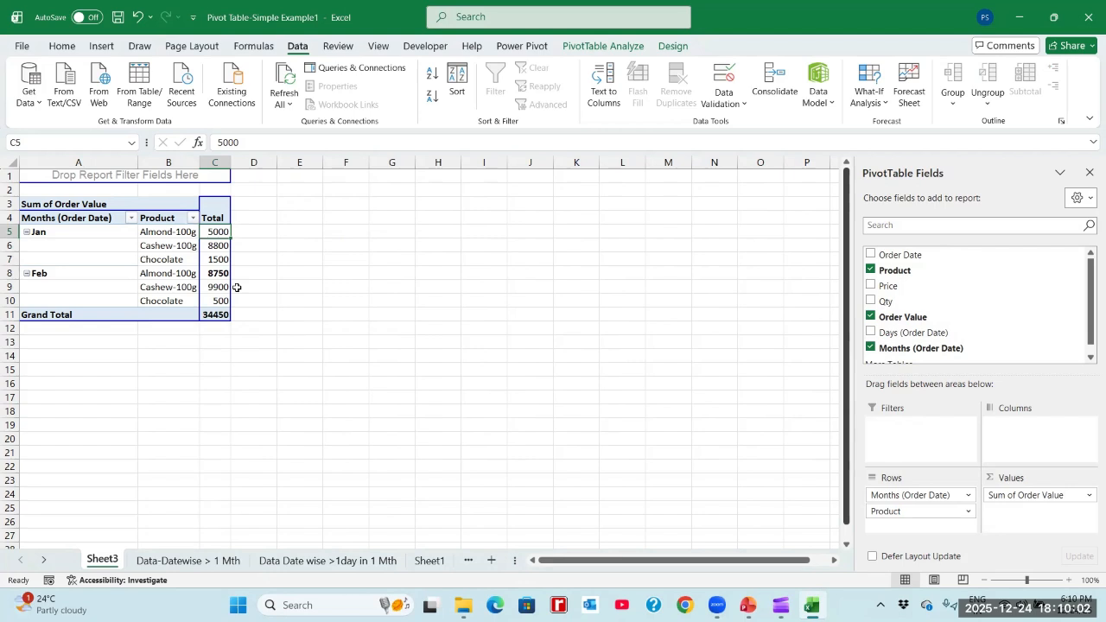
{"action": "key", "text": "Down"}
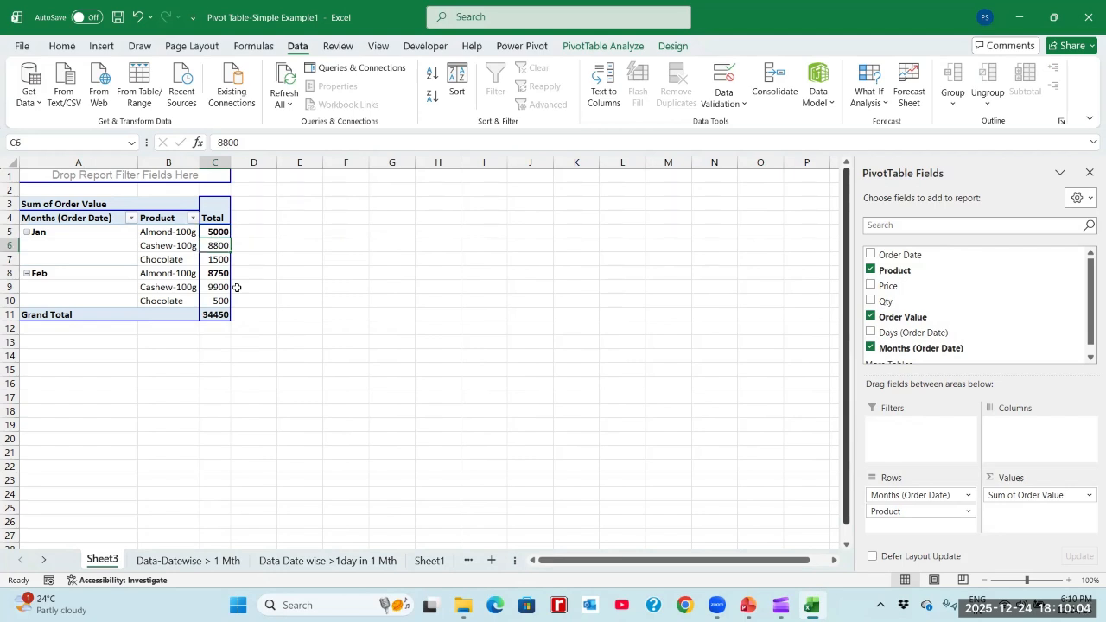
{"action": "key", "text": "ctrl+b"}
{"action": "key", "text": "Down"}
{"action": "key", "text": "Down"}
{"action": "key", "text": "Down"}
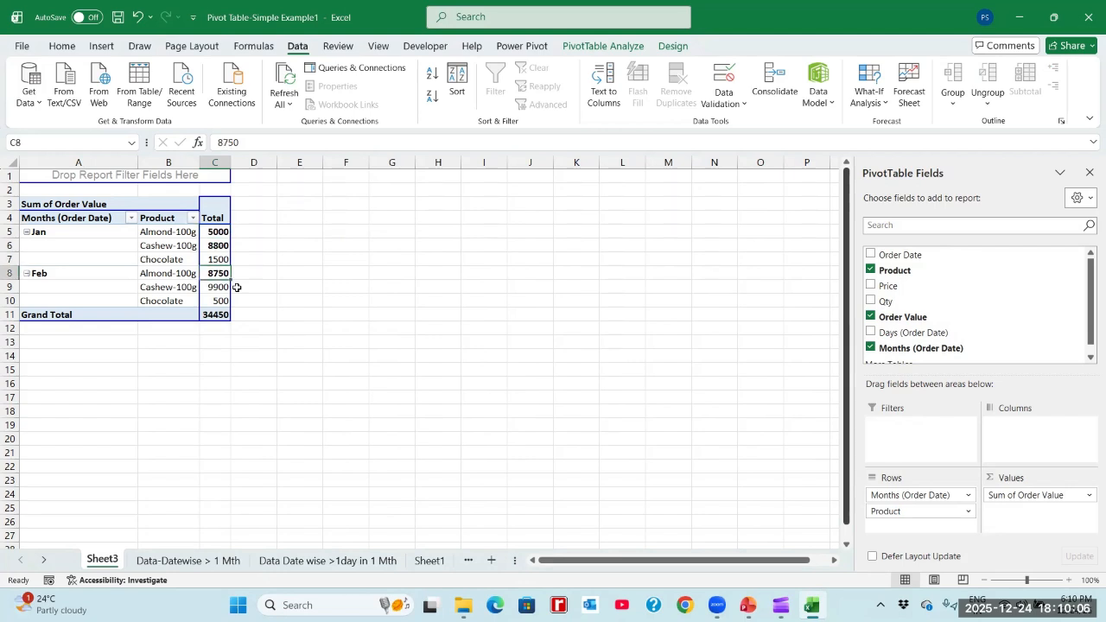
{"action": "key", "text": "ctrl+b"}
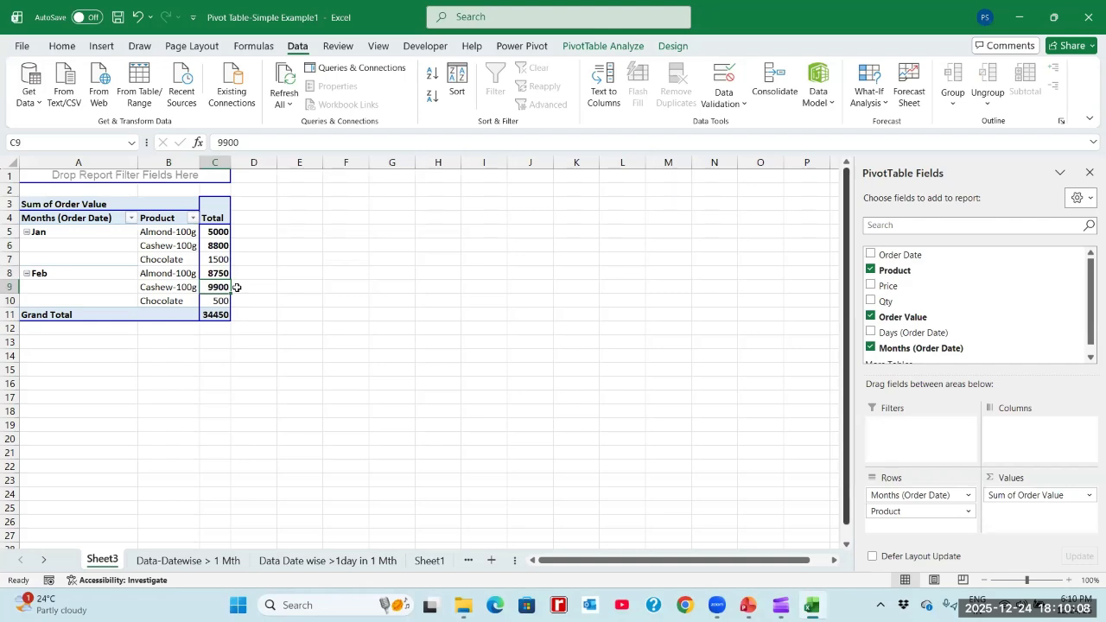
{"action": "key", "text": "Up"}
{"action": "key", "text": "Up"}
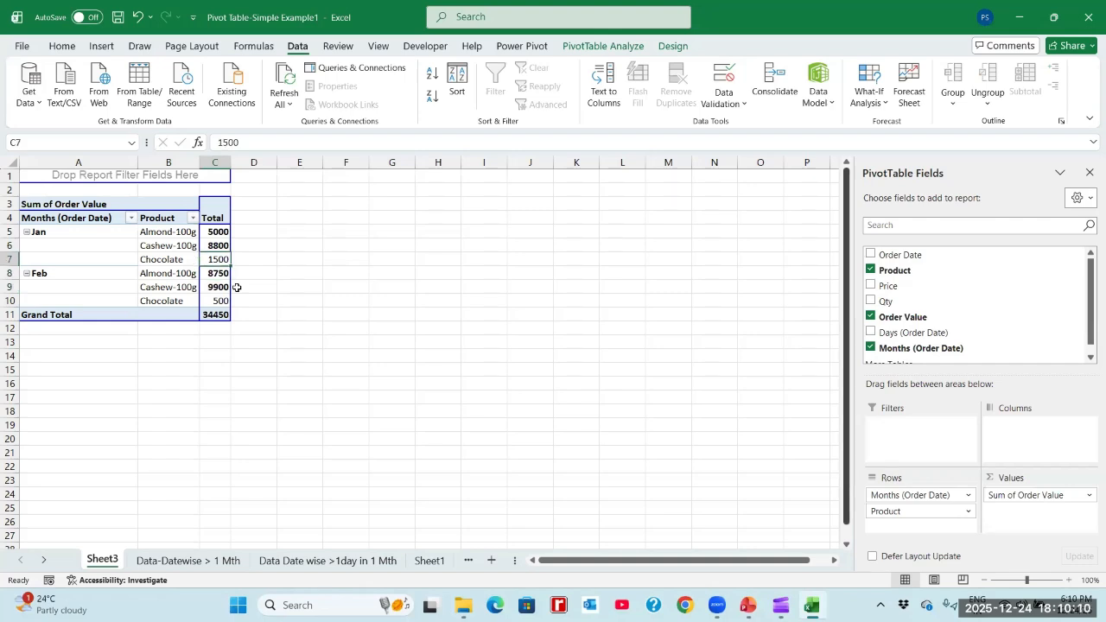
{"action": "key", "text": "Down"}
{"action": "key", "text": "Down"}
{"action": "key", "text": "Down"}
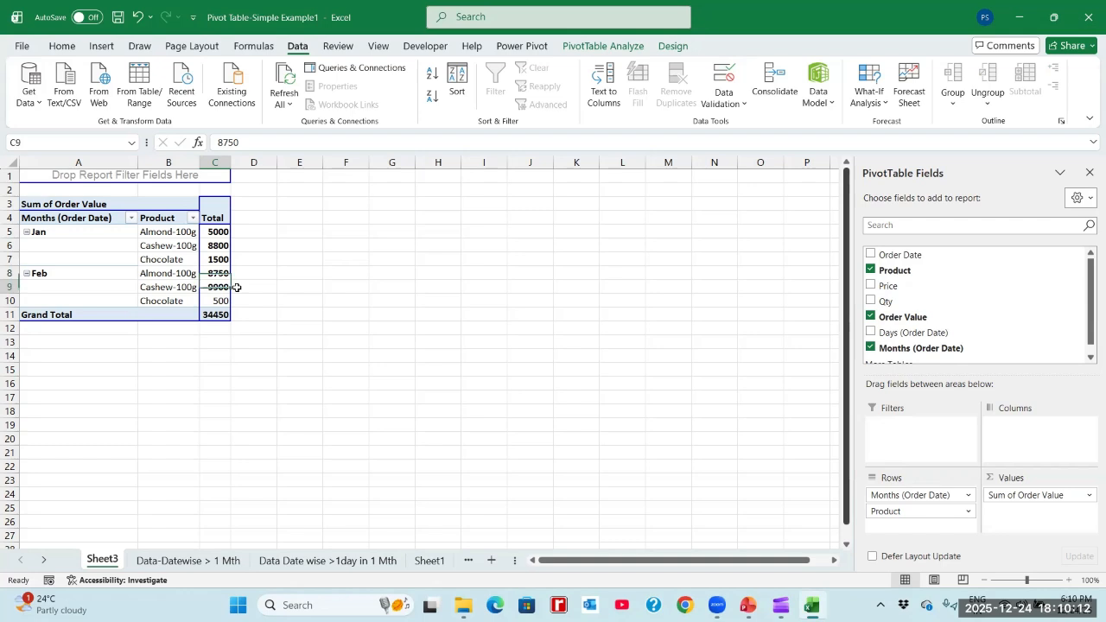
{"action": "key", "text": "ctrl+b"}
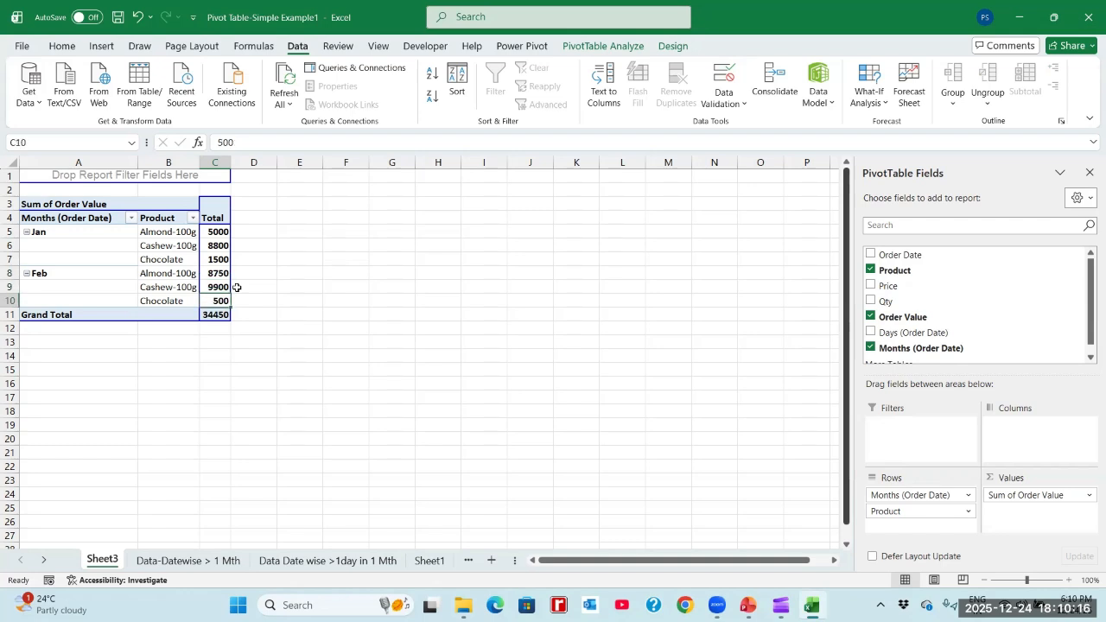
{"action": "key", "text": "Down"}
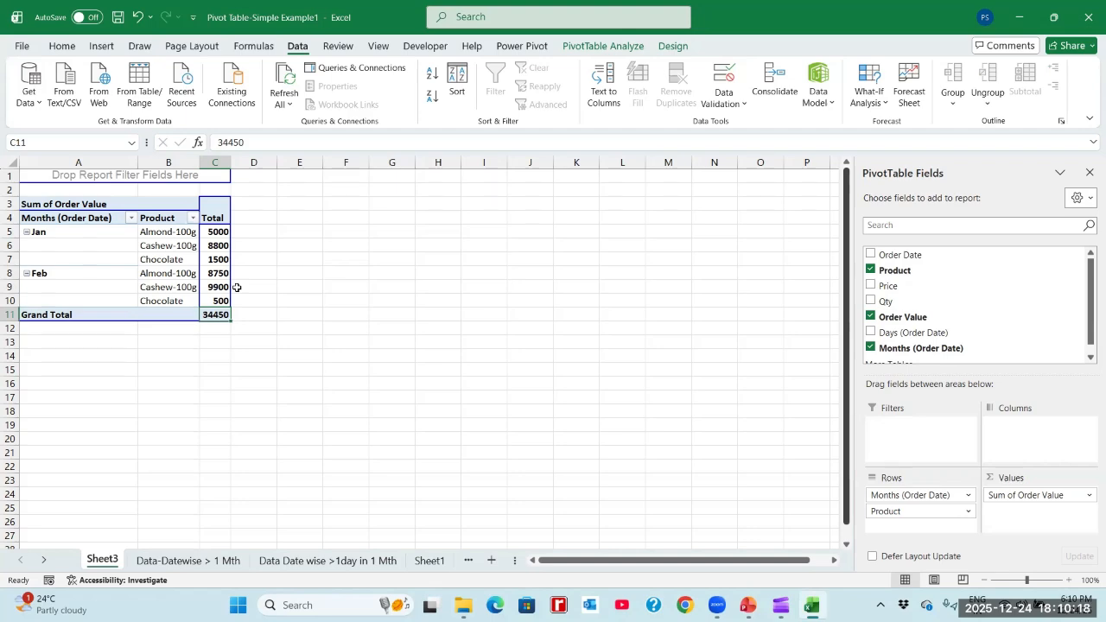
- Clear all filters from the daily sales record on the Data-Datewise > 1 Mth sheet
{"action": "left_click", "coordinate": [190, 561]}
{"action": "left_click", "coordinate": [199, 224]}
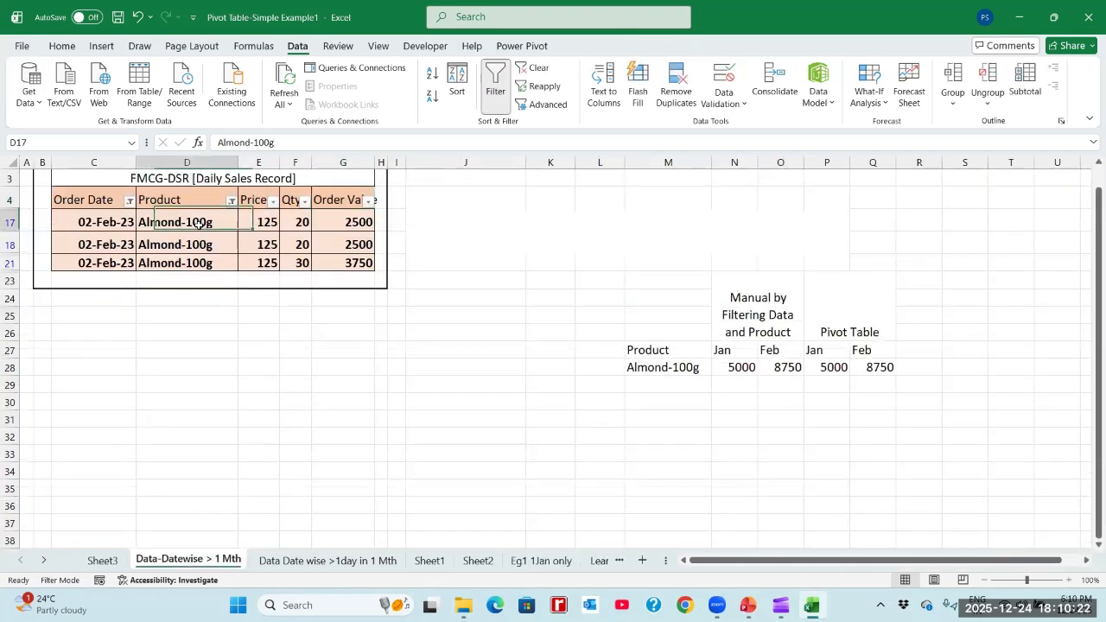
{"action": "left_click", "coordinate": [532, 68]}
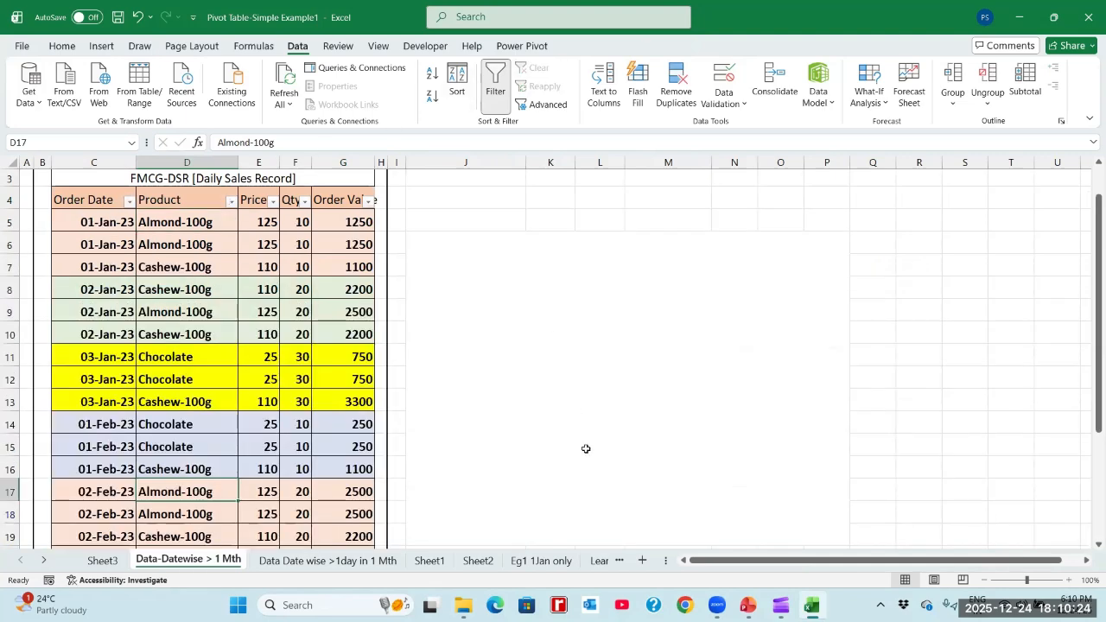
- Examine the unfiltered sales records and compare the manually filtered and pivot table figures for Almond-100g in the comparison table
{"action": "left_click", "coordinate": [872, 279]}
{"action": "key", "text": "Left"}
{"action": "key", "text": "Left"}
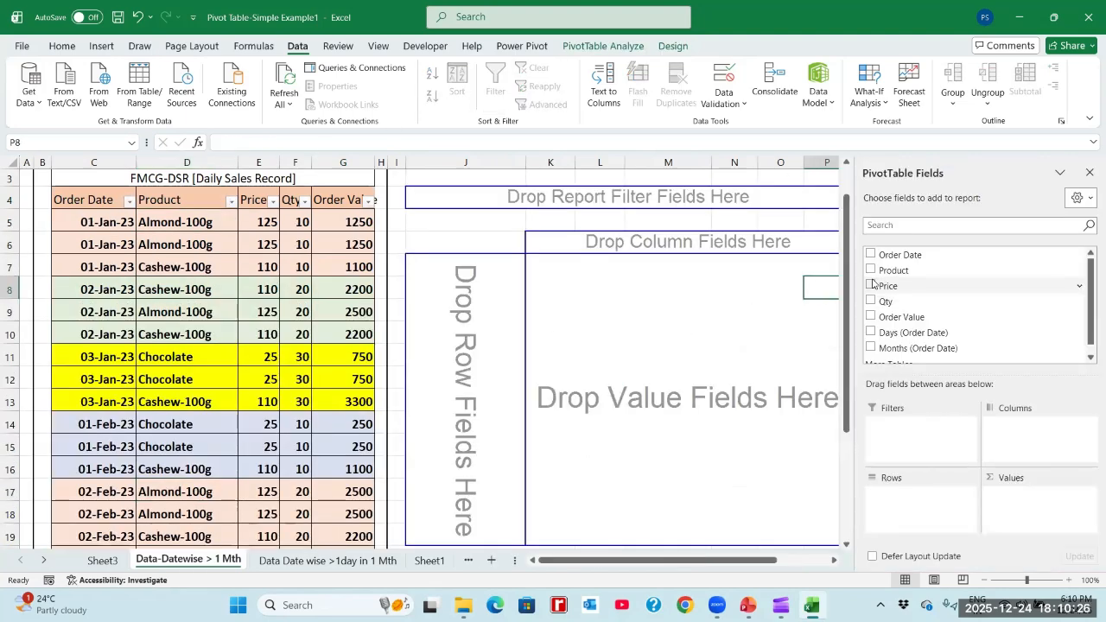
{"action": "key", "text": "Left"}
{"action": "key", "text": "Left"}
{"action": "key", "text": "Left"}
{"action": "key", "text": "Left"}
{"action": "key", "text": "Left"}
{"action": "key", "text": "Left"}
{"action": "key", "text": "Left"}
{"action": "key", "text": "Left"}
{"action": "key", "text": "Left"}
{"action": "key", "text": "Left"}
{"action": "key", "text": "Left"}
{"action": "key", "text": "Down"}
{"action": "key", "text": "Down"}
{"action": "key", "text": "Down"}
{"action": "key", "text": "Down"}
{"action": "key", "text": "Down"}
{"action": "key", "text": "Down"}
{"action": "key", "text": "Down"}
{"action": "key", "text": "Down"}
{"action": "key", "text": "Down"}
{"action": "key", "text": "Down"}
{"action": "key", "text": "Down"}
{"action": "key", "text": "Down"}
{"action": "key", "text": "Down"}
{"action": "key", "text": "Down"}
{"action": "key", "text": "Down"}
{"action": "key", "text": "Down"}
{"action": "key", "text": "Down"}
{"action": "key", "text": "Down"}
{"action": "key", "text": "Down"}
{"action": "key", "text": "Down"}
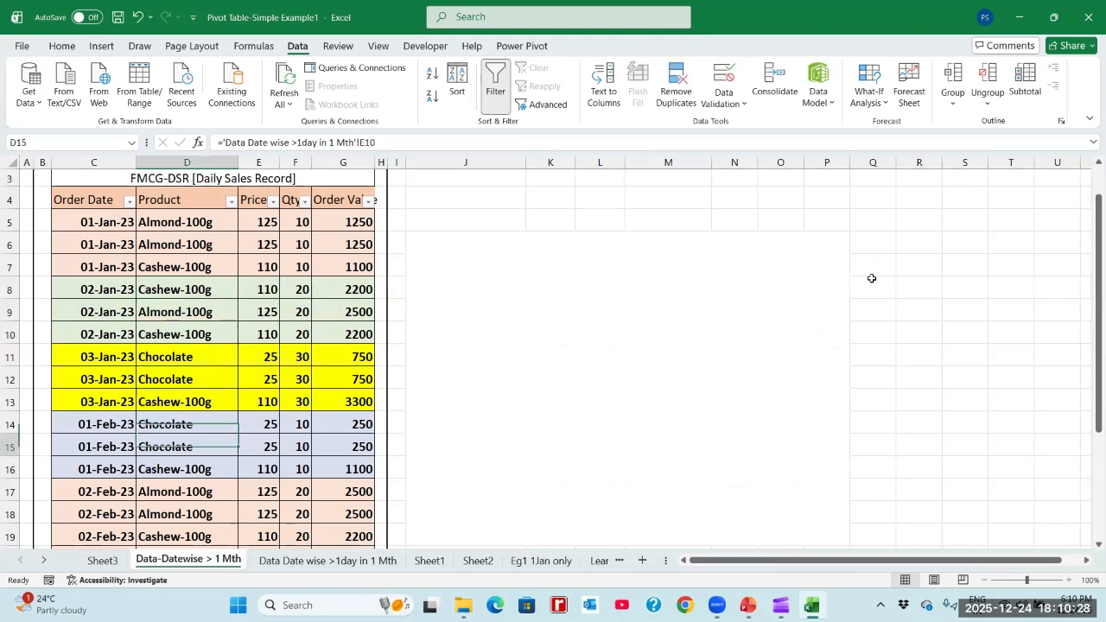
{"action": "key", "text": "Down"}
{"action": "key", "text": "Down"}
{"action": "key", "text": "Down"}
{"action": "key", "text": "Down"}
{"action": "key", "text": "Down"}
{"action": "key", "text": "Down"}
{"action": "key", "text": "Down"}
{"action": "left_click", "coordinate": [781, 298]}
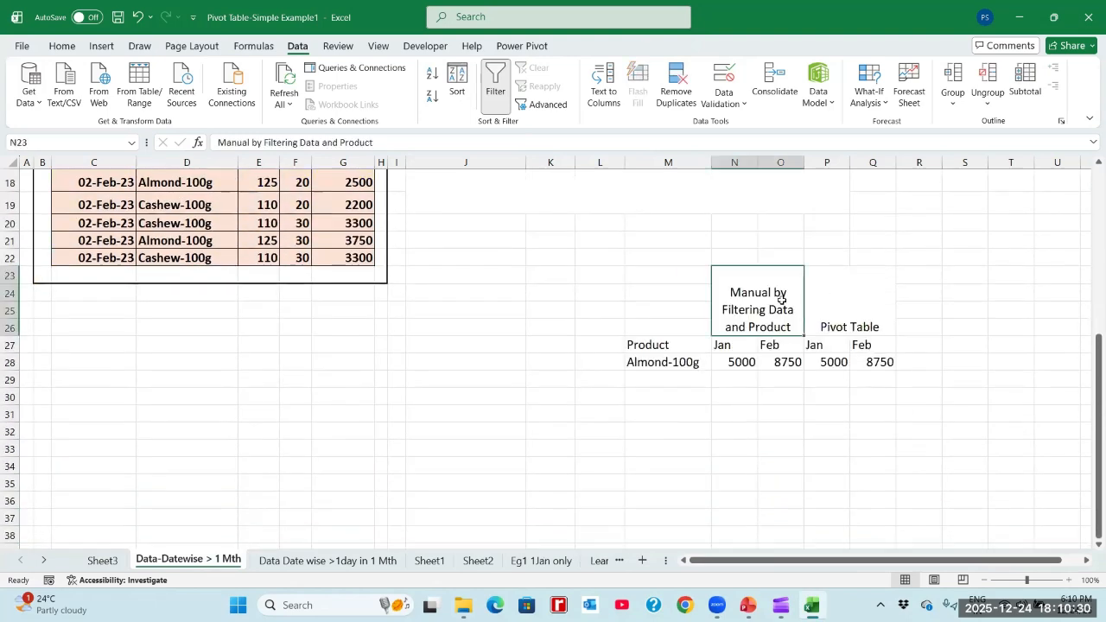
{"action": "key", "text": "Up"}
{"action": "key", "text": "Up"}
{"action": "key", "text": "Up"}
{"action": "key", "text": "Down"}
{"action": "key", "text": "Down"}
{"action": "key", "text": "Down"}
{"action": "key", "text": "Down"}
{"action": "key", "text": "Down"}
{"action": "key", "text": "Up"}
{"action": "key", "text": "Right"}
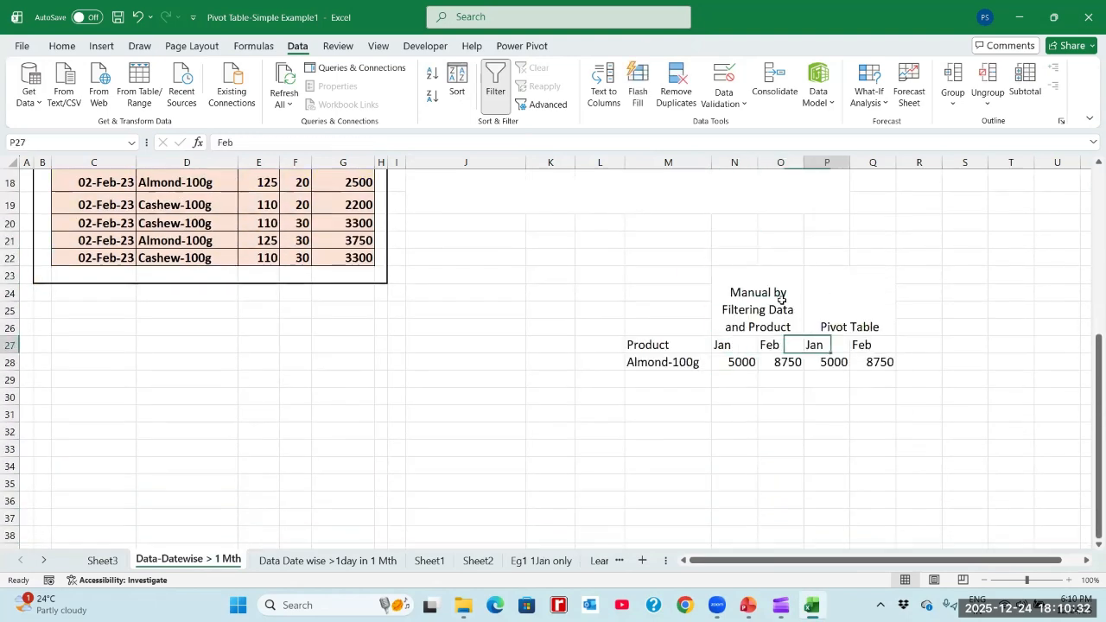
{"action": "key", "text": "Right"}
{"action": "key", "text": "Up"}
{"action": "key", "text": "Left"}
{"action": "key", "text": "Left"}
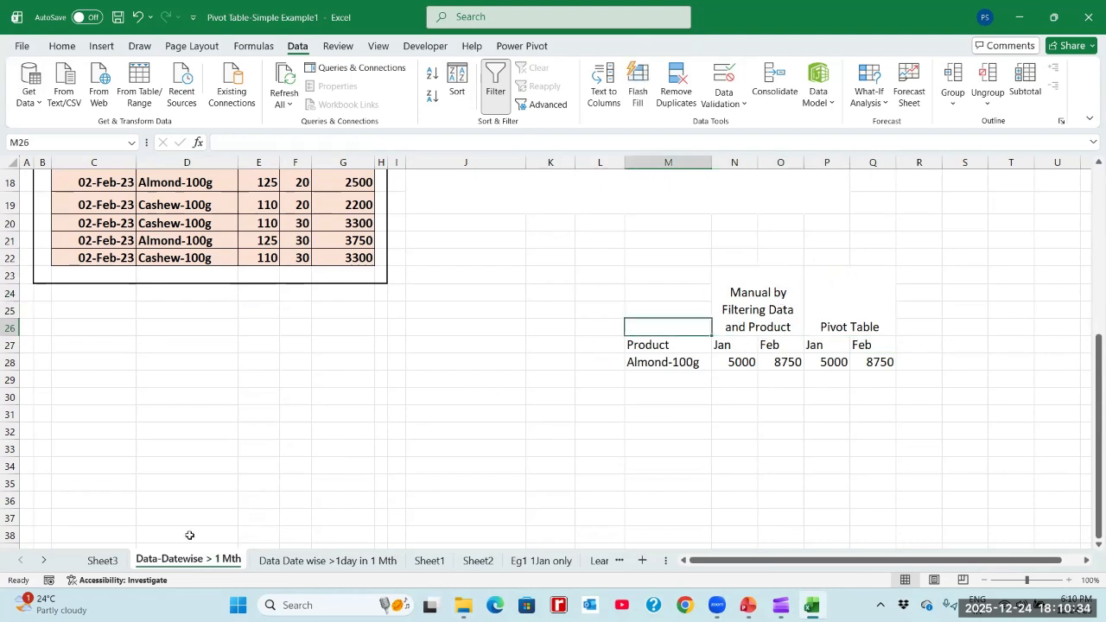
- Move the Months (Order Date) field from Rows to Columns in the Sheet3 pivot table
{"action": "left_click", "coordinate": [103, 559]}
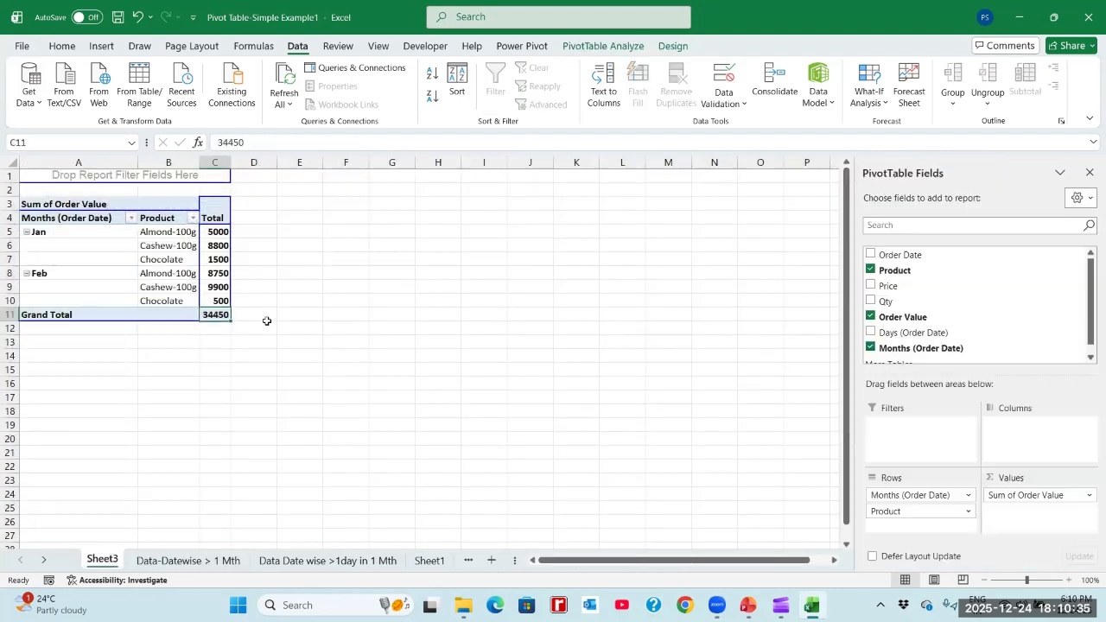
{"action": "left_click", "coordinate": [217, 233]}
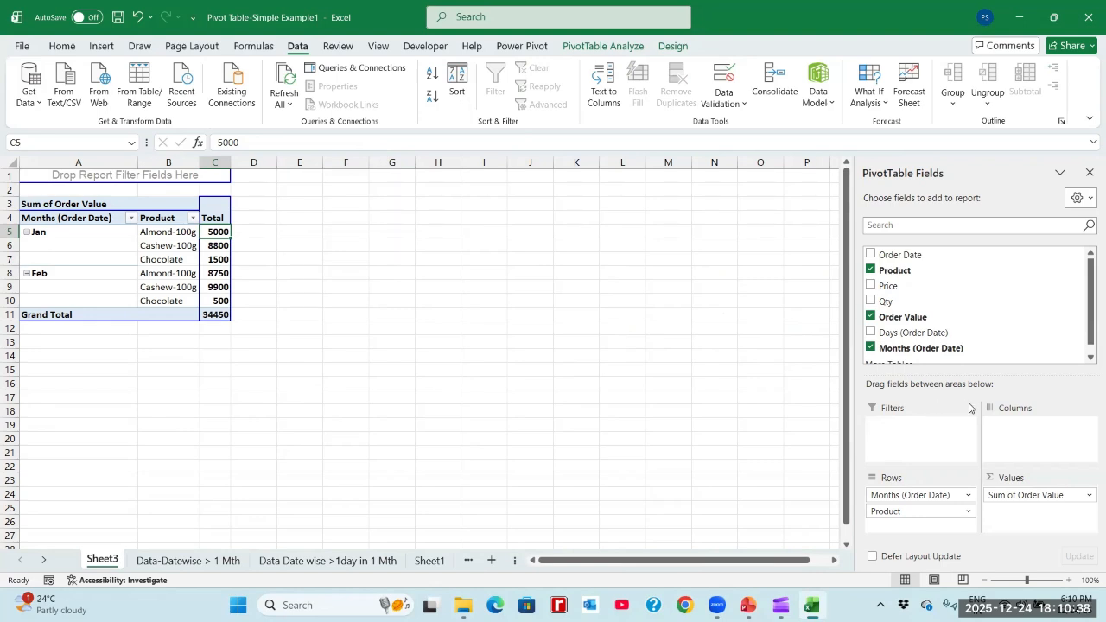
{"action": "left_click", "coordinate": [894, 501]}
{"action": "left_click", "coordinate": [894, 499]}
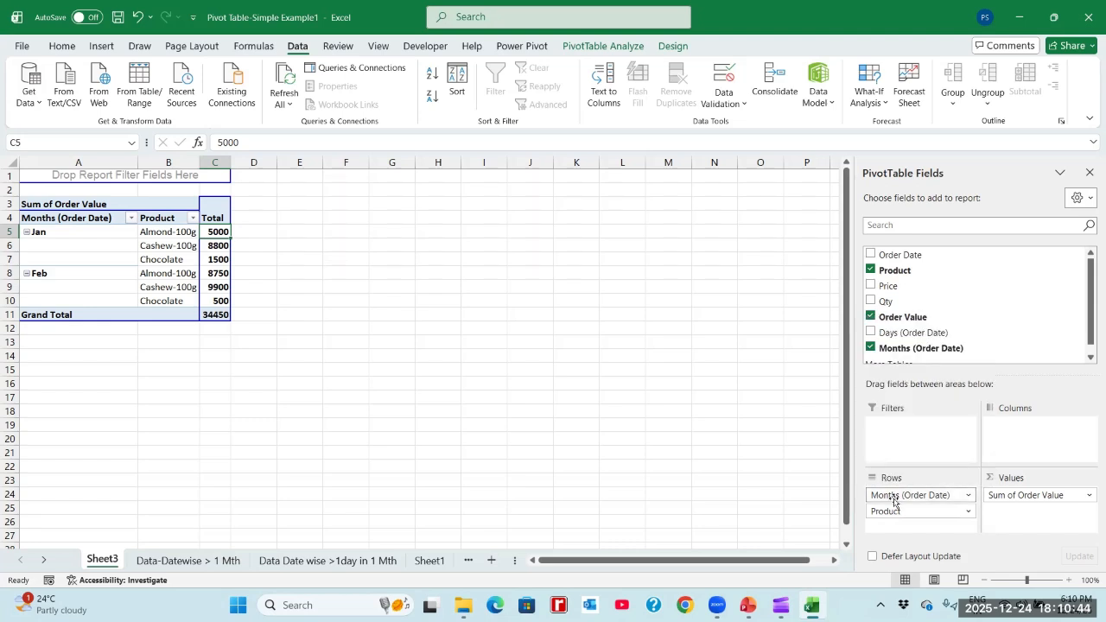
{"action": "mouse_move", "coordinate": [894, 500]}
{"action": "left_mouse_down"}
{"action": "mouse_move", "coordinate": [898, 488]}
{"action": "mouse_move", "coordinate": [1031, 433]}
{"action": "mouse_move", "coordinate": [977, 486]}
{"action": "mouse_move", "coordinate": [1036, 449]}
{"action": "mouse_move", "coordinate": [1028, 442]}
{"action": "left_mouse_up"}
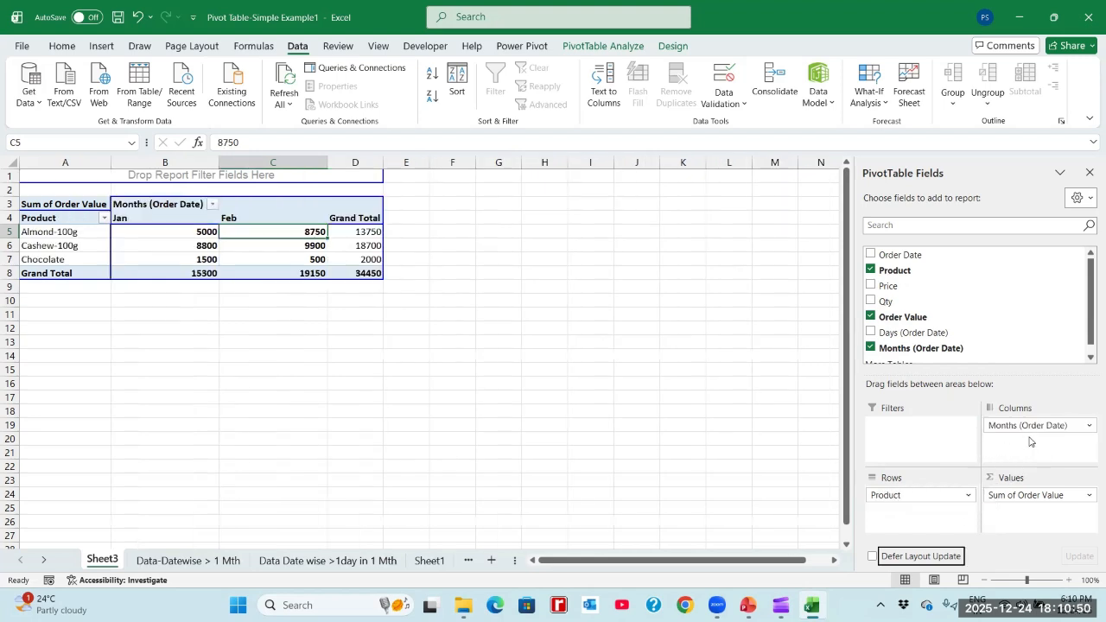
- Check the pivot table's product rows and month columns against the Order Date records on the Data-Datewise > 1 Mth sheet
{"action": "left_click", "coordinate": [82, 234]}
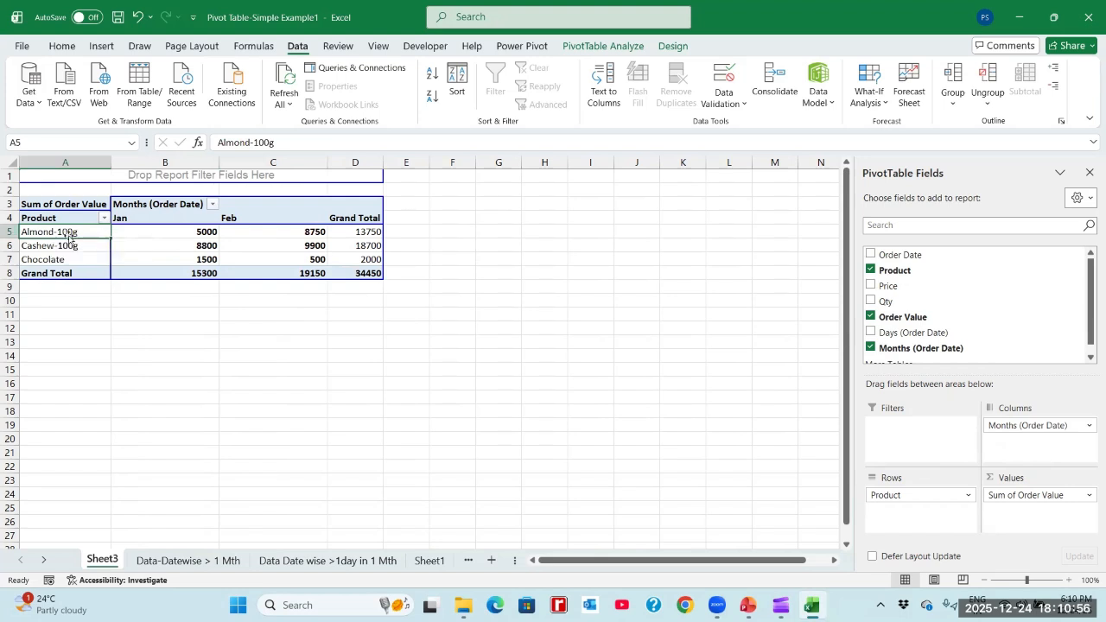
{"action": "left_click", "coordinate": [130, 244]}
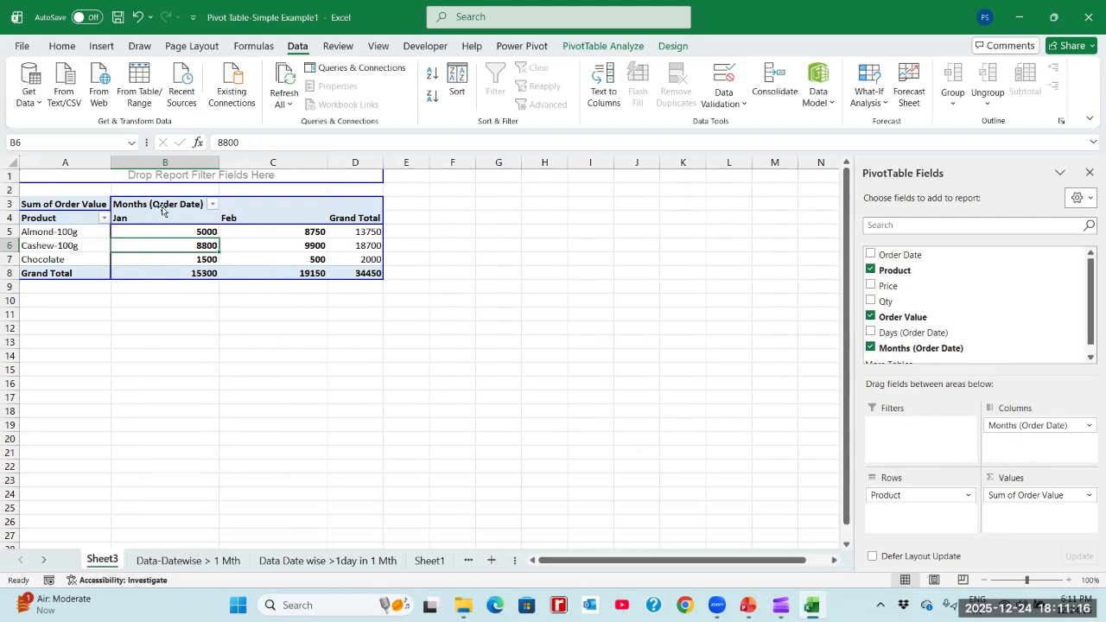
{"action": "left_click", "coordinate": [162, 561]}
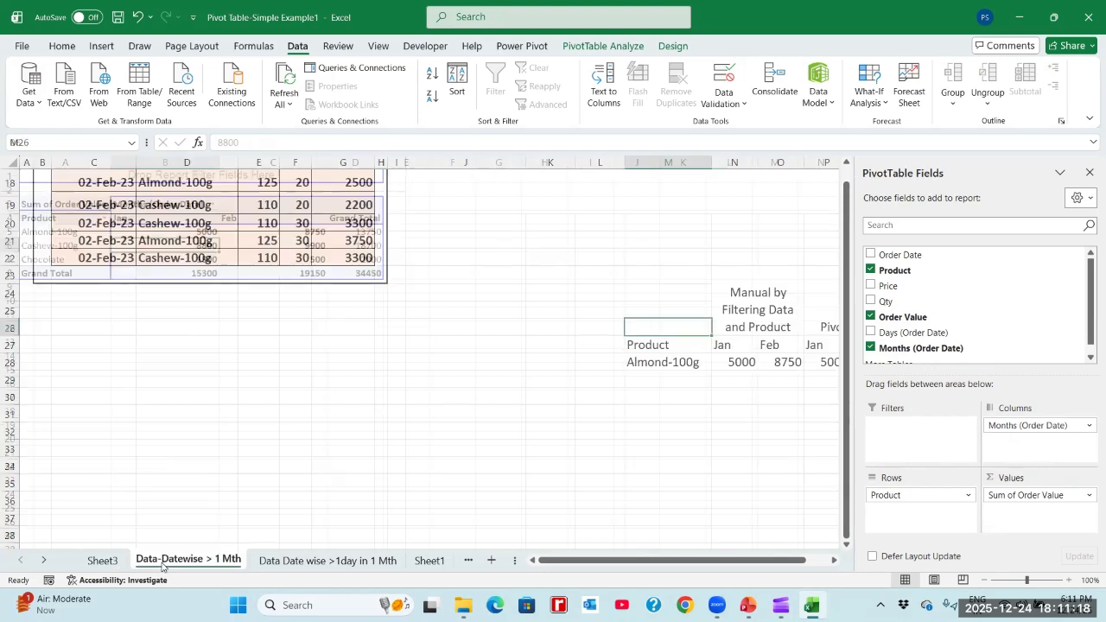
{"action": "left_click", "coordinate": [102, 227]}
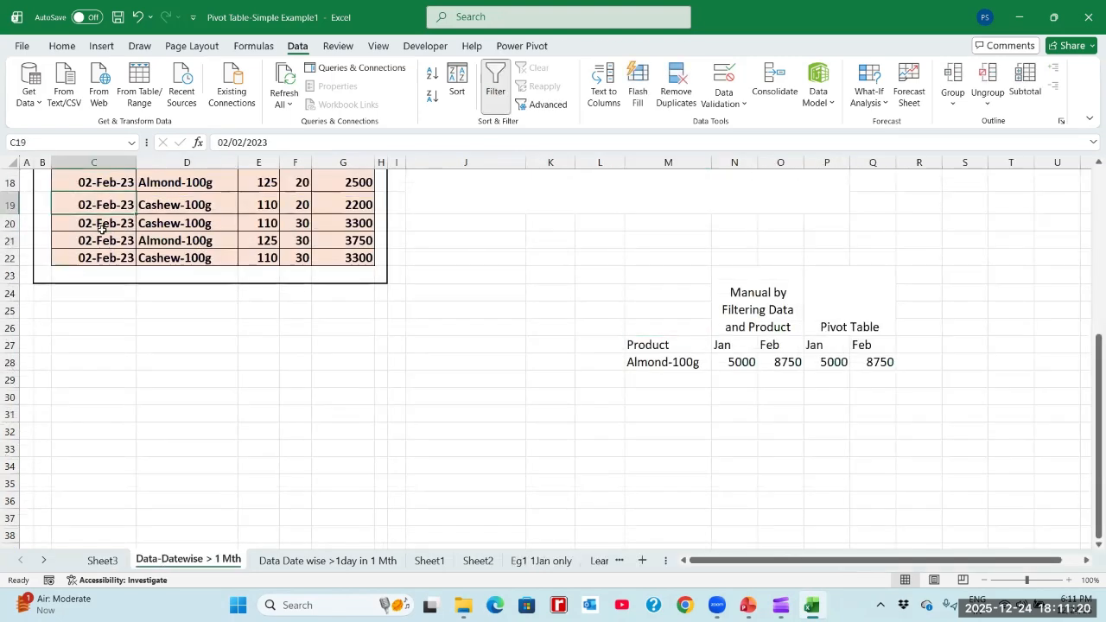
{"action": "key", "text": "ctrl+Up"}
{"action": "scroll", "coordinate": [102, 228], "scroll_direction": "up", "scroll_amount": 1}
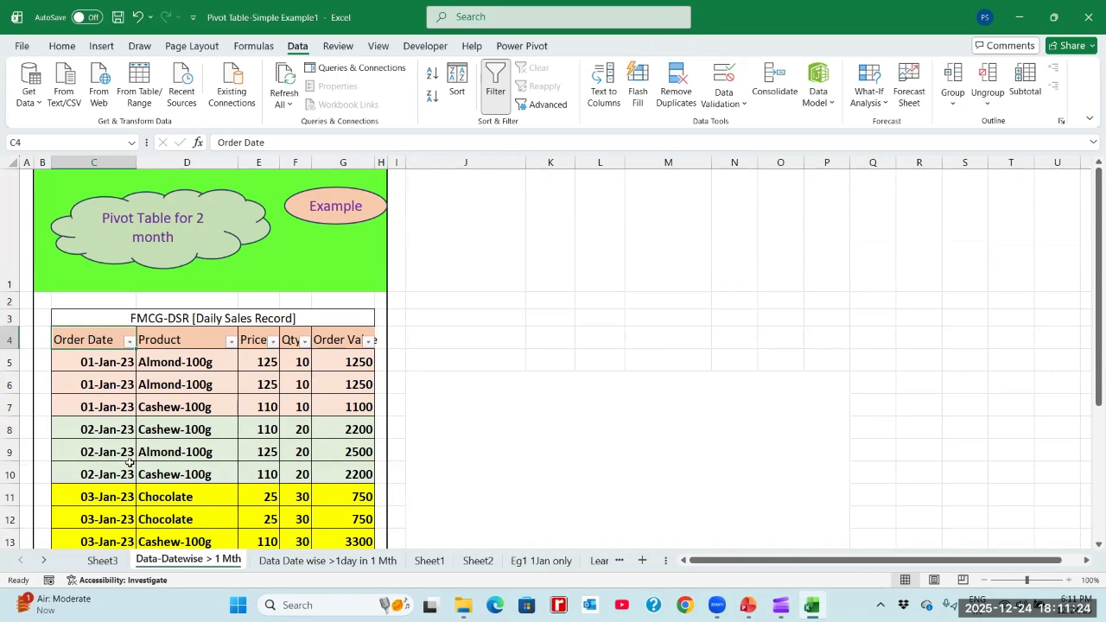
- Return to Sheet3 and remove the manual bold formatting from the pivot table values in B5:D8
{"action": "left_click", "coordinate": [102, 560]}
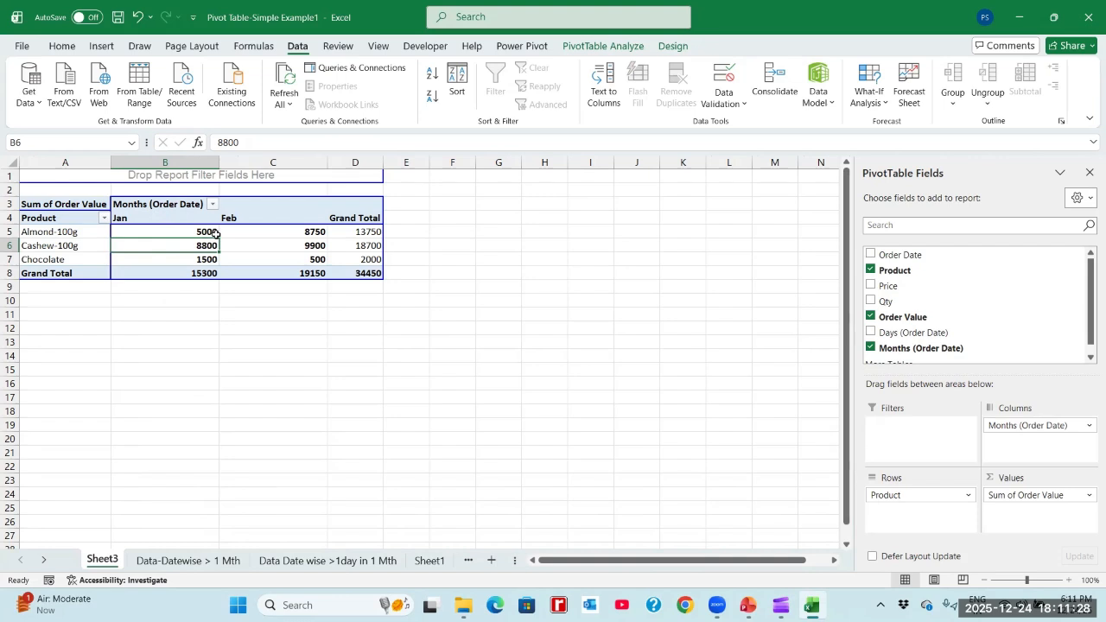
{"action": "left_click", "coordinate": [208, 231]}
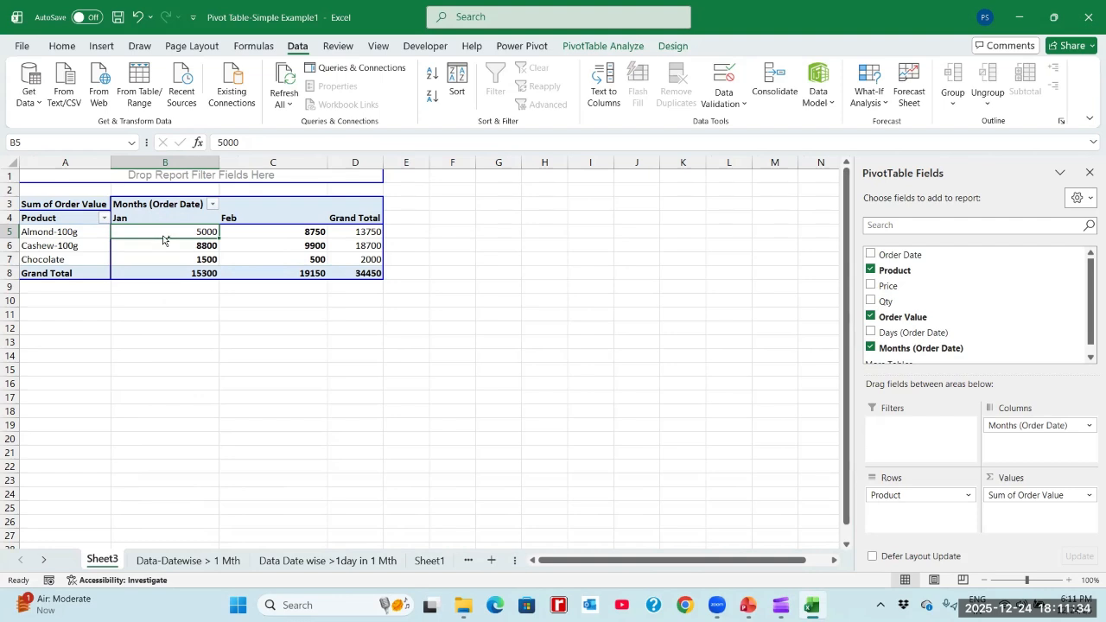
{"action": "key", "text": "shift+Right"}
{"action": "key", "text": "shift+Right"}
{"action": "key", "text": "shift+Down"}
{"action": "key", "text": "shift+Down"}
{"action": "key", "text": "shift+Down"}
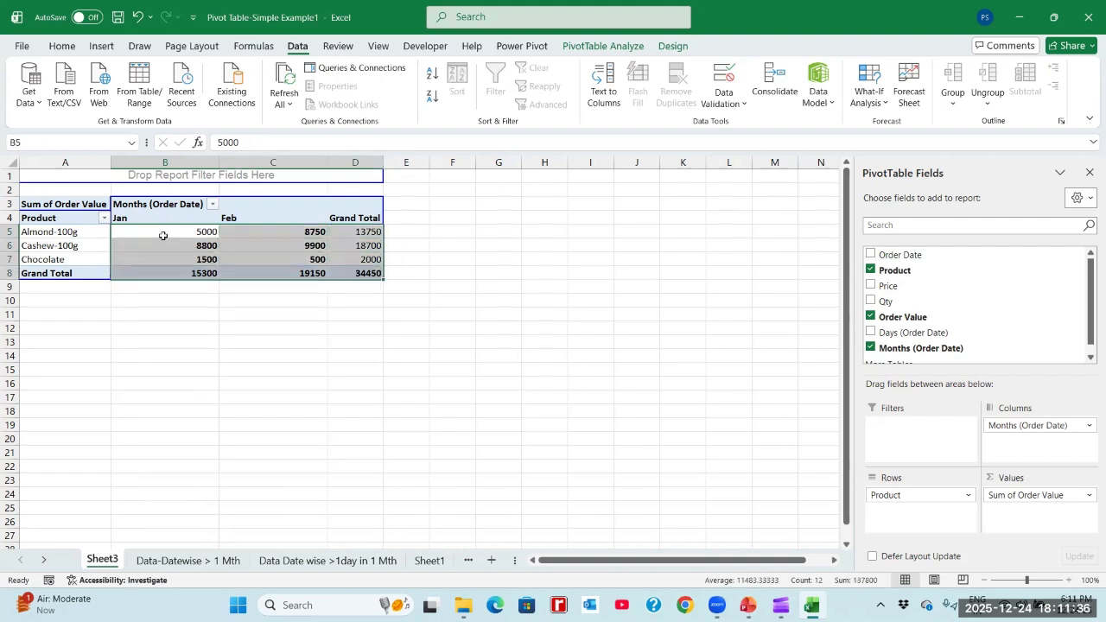
{"action": "key", "text": "Up"}
{"action": "key", "text": "Down"}
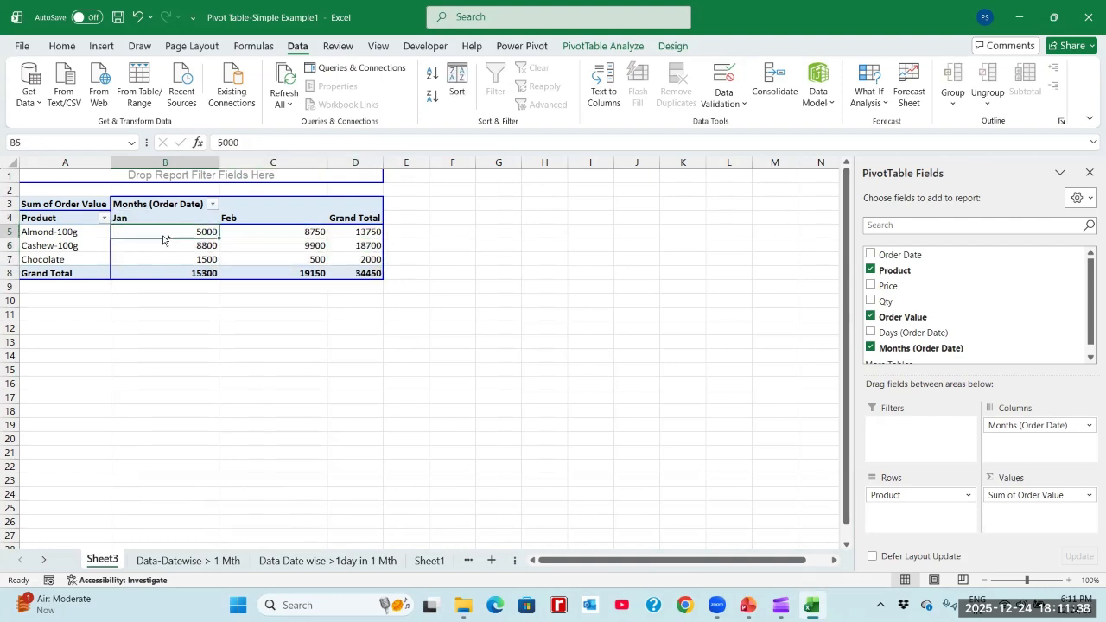
- Bold the Almond-100g row values in B5:D5 for Jan, Feb and Grand Total
{"action": "key", "text": "Right"}
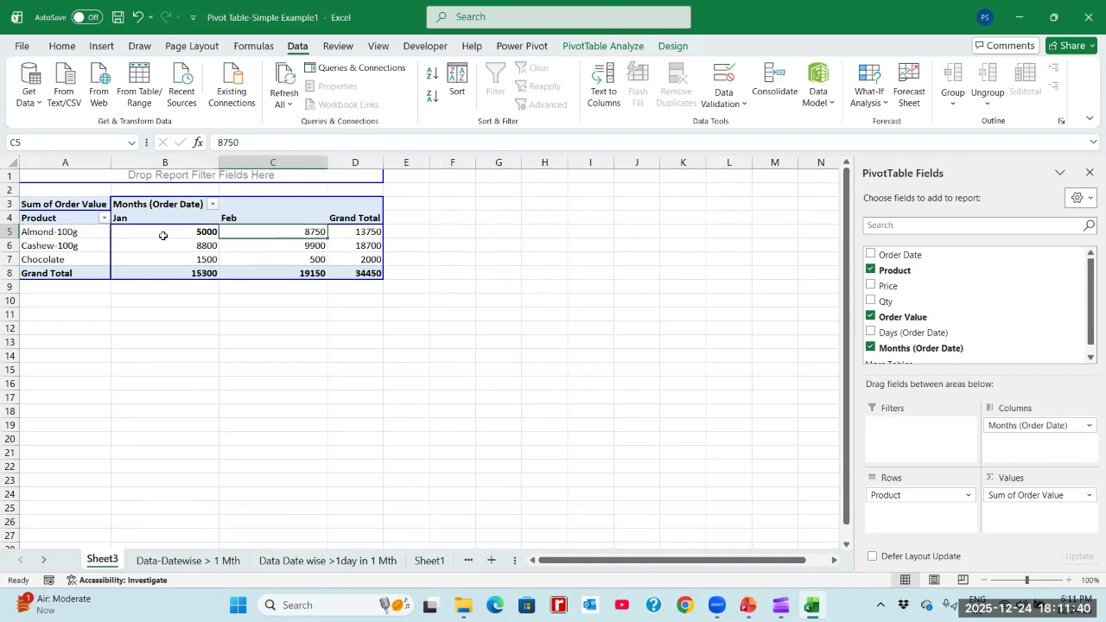
{"action": "key", "text": "Right"}
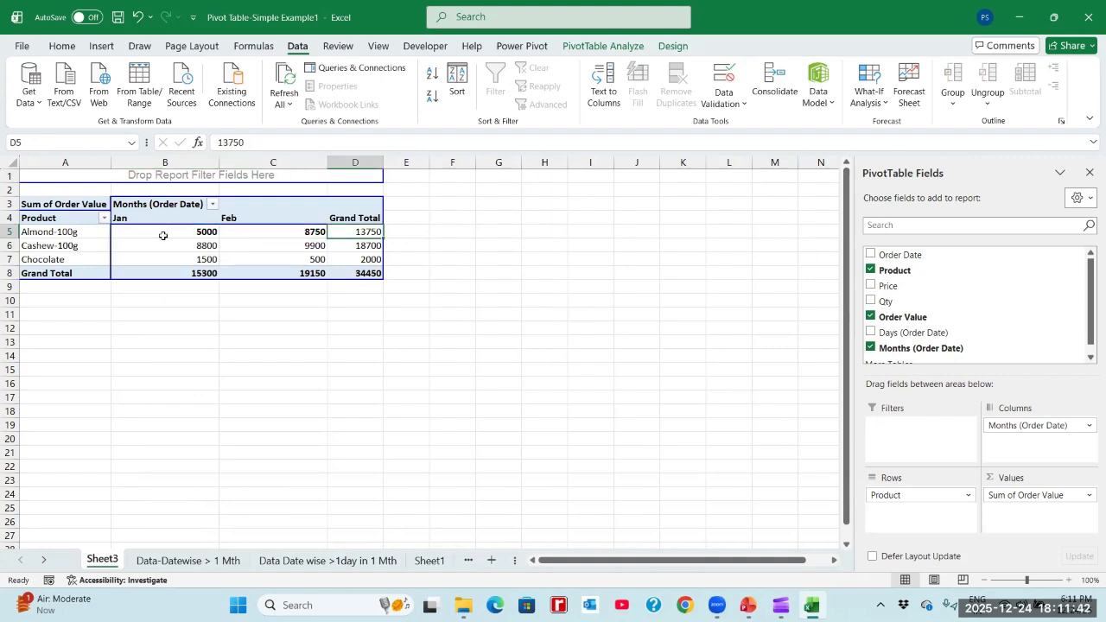
{"action": "key", "text": "ctrl+b"}
- Go to the Data-Datewise > 1 Mth sheet and examine the manual versus pivot comparison table below the sales records
{"action": "left_click", "coordinate": [152, 559]}
{"action": "left_click", "coordinate": [857, 378]}
{"action": "key", "text": "Down"}
{"action": "key", "text": "Down"}
{"action": "key", "text": "Down"}
{"action": "key", "text": "Down"}
{"action": "key", "text": "Down"}
{"action": "key", "text": "Down"}
{"action": "key", "text": "Down"}
{"action": "key", "text": "Down"}
{"action": "key", "text": "Down"}
{"action": "key", "text": "Down"}
{"action": "key", "text": "Down"}
{"action": "key", "text": "Down"}
{"action": "key", "text": "Down"}
{"action": "key", "text": "Down"}
{"action": "key", "text": "Down"}
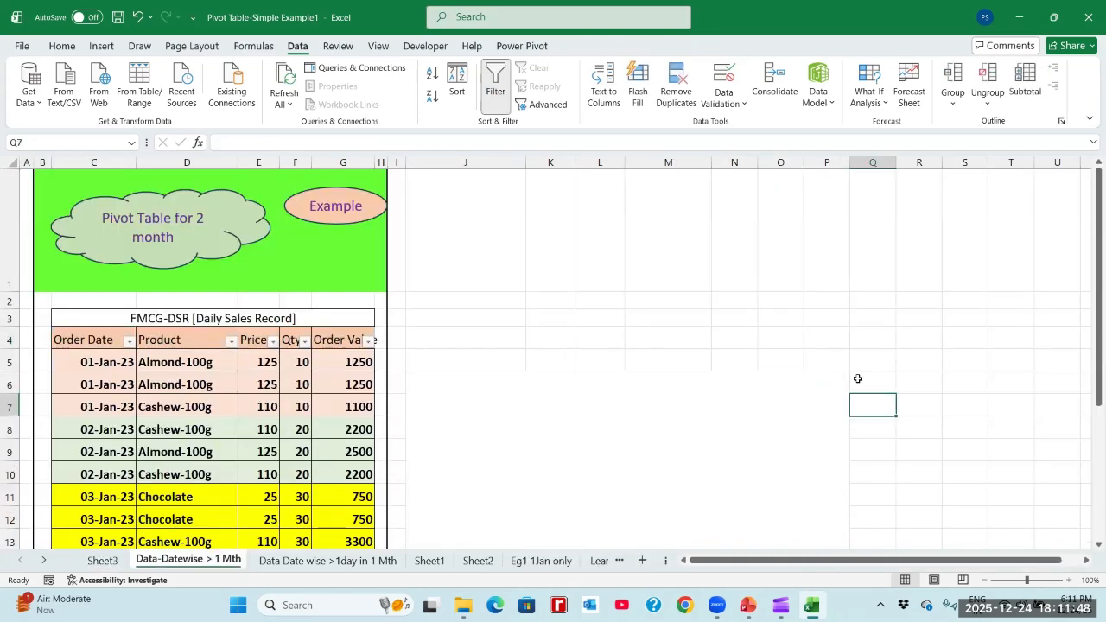
{"action": "key", "text": "Down"}
{"action": "key", "text": "Down"}
{"action": "key", "text": "Down"}
{"action": "key", "text": "Down"}
{"action": "key", "text": "Down"}
{"action": "key", "text": "Down"}
{"action": "key", "text": "Down"}
{"action": "key", "text": "Down"}
{"action": "key", "text": "Down"}
{"action": "key", "text": "Down"}
{"action": "key", "text": "Down"}
{"action": "key", "text": "Down"}
{"action": "key", "text": "Down"}
{"action": "key", "text": "Down"}
{"action": "key", "text": "Down"}
{"action": "key", "text": "Up"}
{"action": "key", "text": "Up"}
{"action": "key", "text": "Up"}
{"action": "key", "text": "Up"}
{"action": "key", "text": "Up"}
{"action": "key", "text": "Up"}
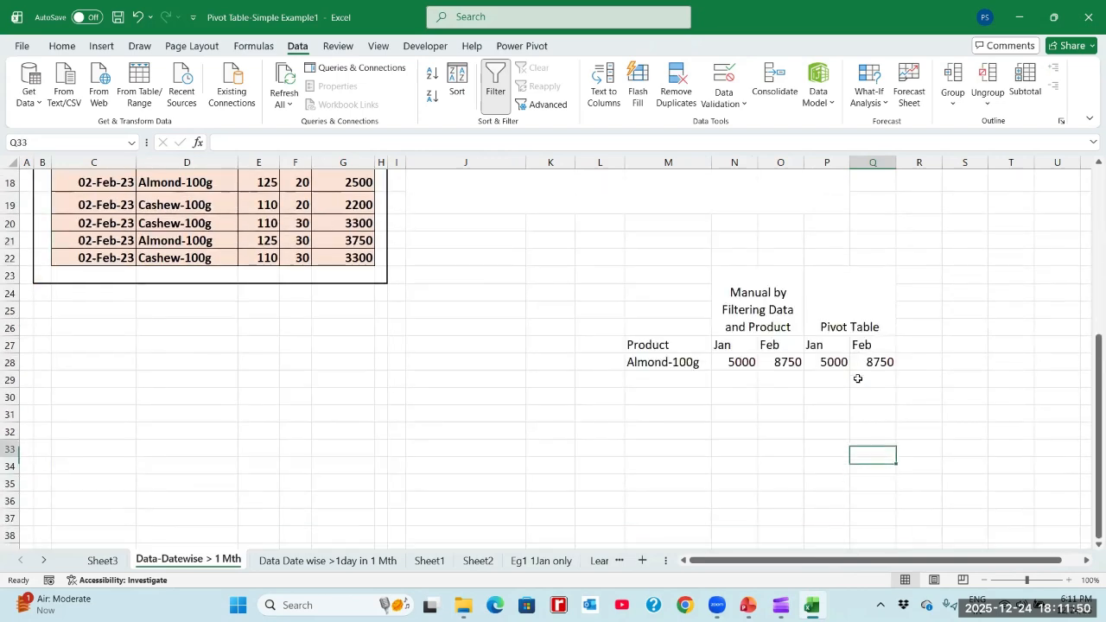
- Try to insert a new sheet column before column P, ahead of the Pivot Table comparison figures
{"action": "left_click", "coordinate": [819, 164]}
{"action": "right_click", "coordinate": [823, 163]}
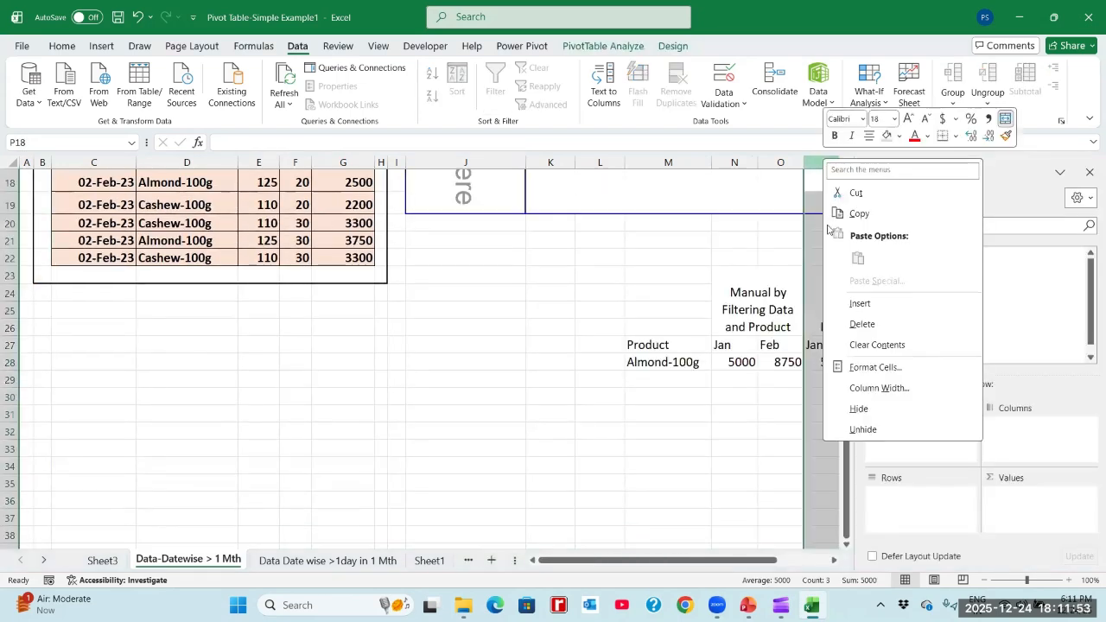
{"action": "left_click", "coordinate": [862, 306]}
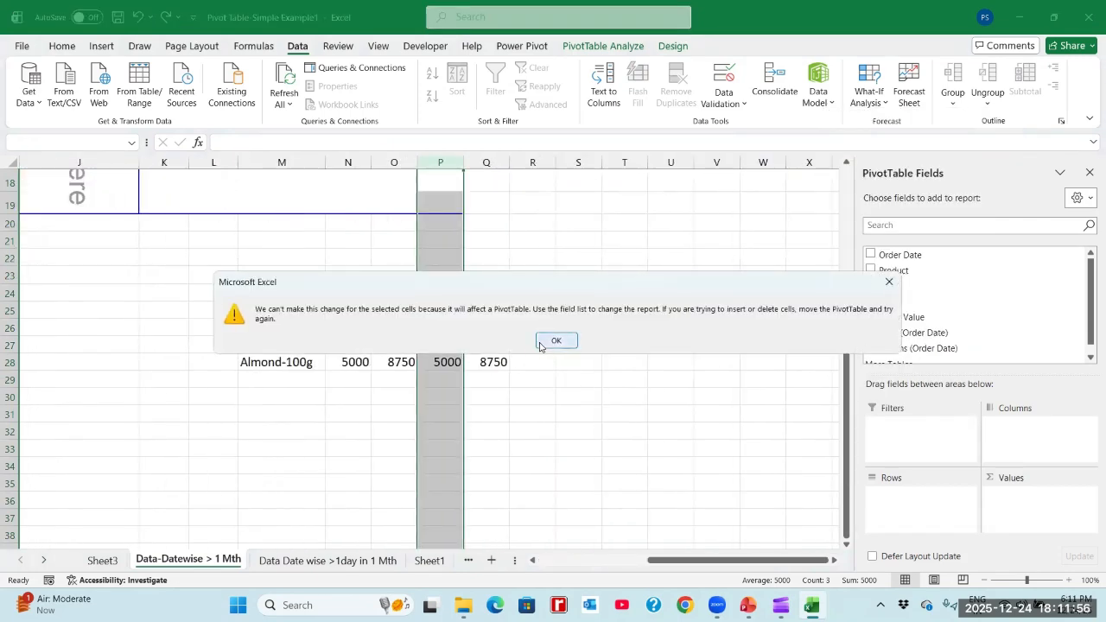
- Move the Pivot Table comparison block from P23:Q28 two columns over so that it starts at R23
{"action": "left_click", "coordinate": [447, 335]}
{"action": "key", "text": "shift+Down"}
{"action": "key", "text": "shift+Down"}
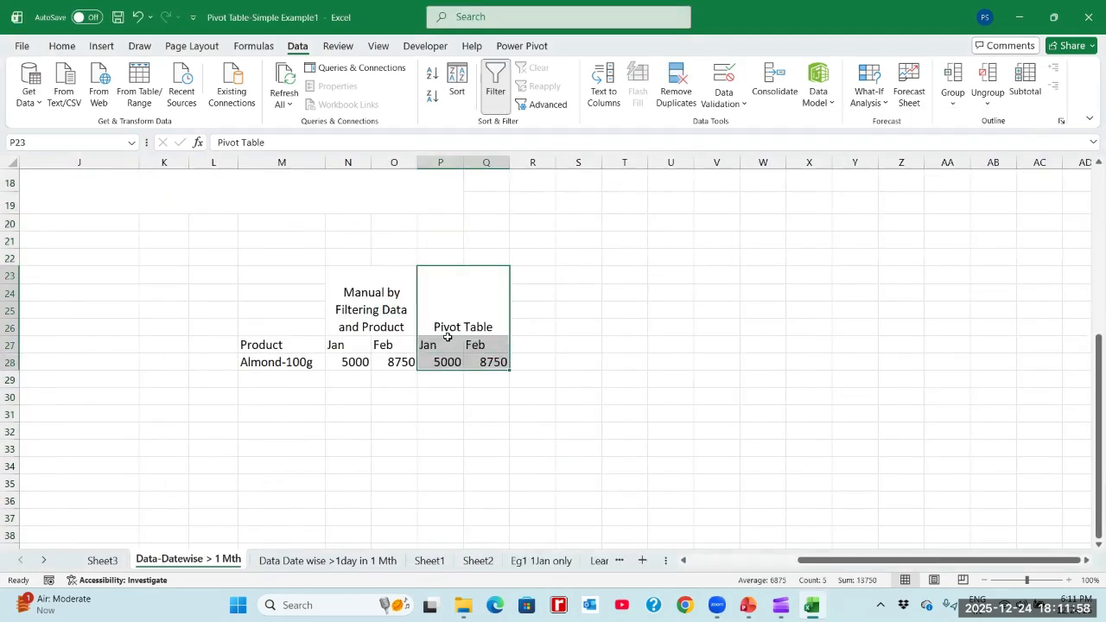
{"action": "key", "text": "ctrl+c"}
{"action": "key", "text": "Right"}
{"action": "key", "text": "Up"}
- Add a Total header in P27 and sum the manual Jan and Feb values with =N28+O28 in P28
{"action": "key", "text": "Up"}
{"action": "key", "text": "Up"}
{"action": "key", "text": "ctrl+v"}
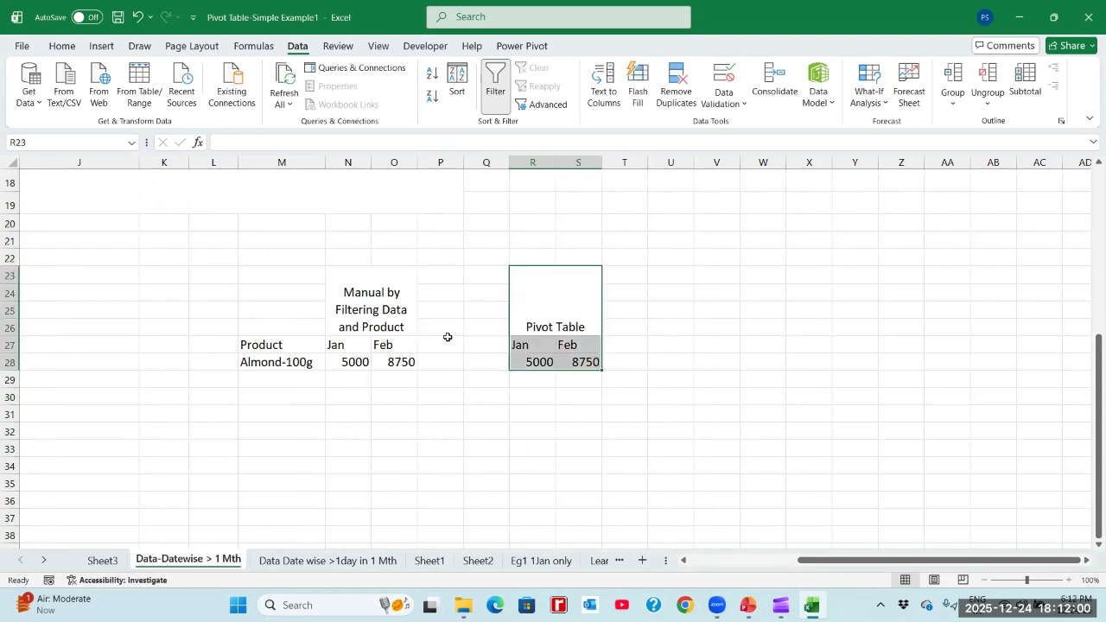
{"action": "key", "text": "Down"}
{"action": "key", "text": "Down"}
{"action": "key", "text": "Left"}
{"action": "key", "text": "Left"}
{"action": "key", "text": "Up"}
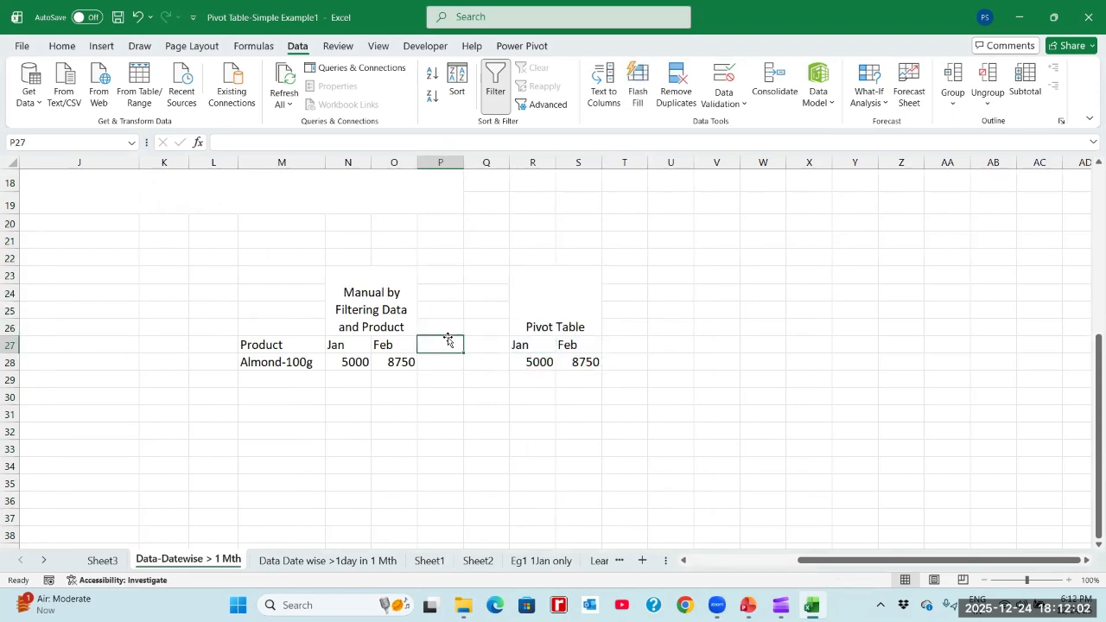
{"action": "type", "text": "Tota"}
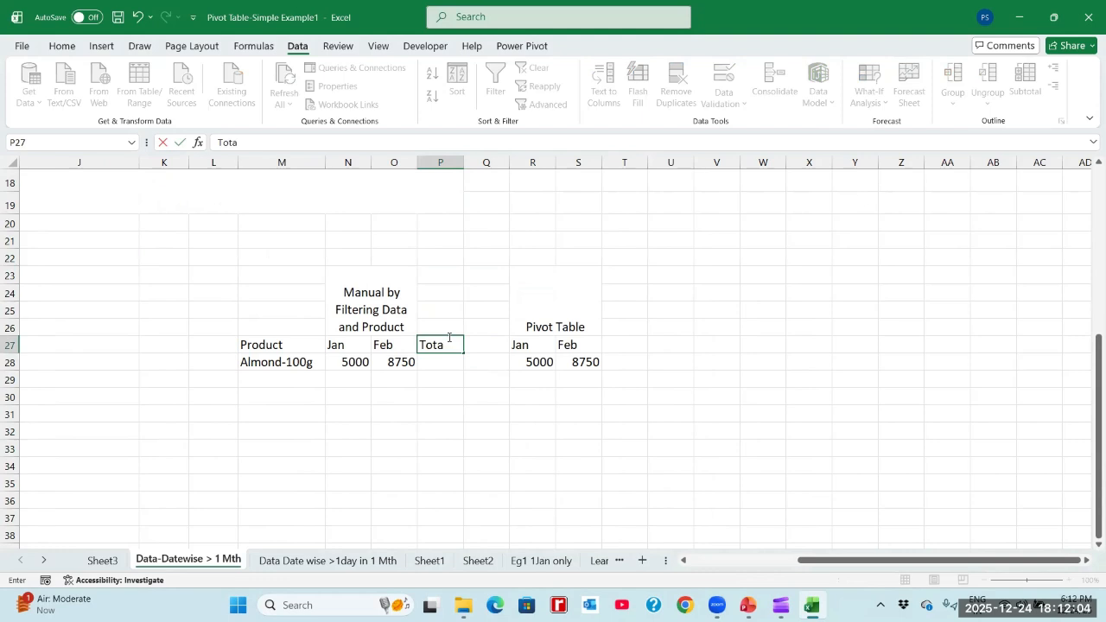
{"action": "type", "text": "l"}
{"action": "key", "text": "Return"}
{"action": "type", "text": "="}
{"action": "key", "text": "Left"}
{"action": "key", "text": "Left"}
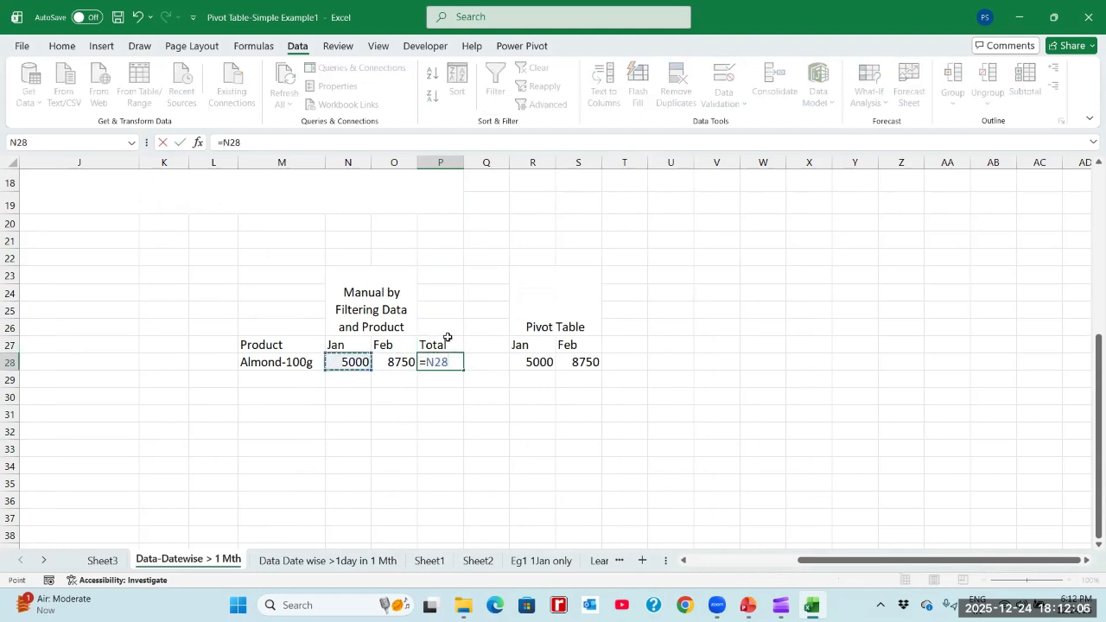
{"action": "type", "text": "+"}
{"action": "key", "text": "Left"}
{"action": "key", "text": "ctrl+Return"}
- Copy the Total header to T27 and add R28 and S28 in T28 for the Pivot Table block
{"action": "key", "text": "Up"}
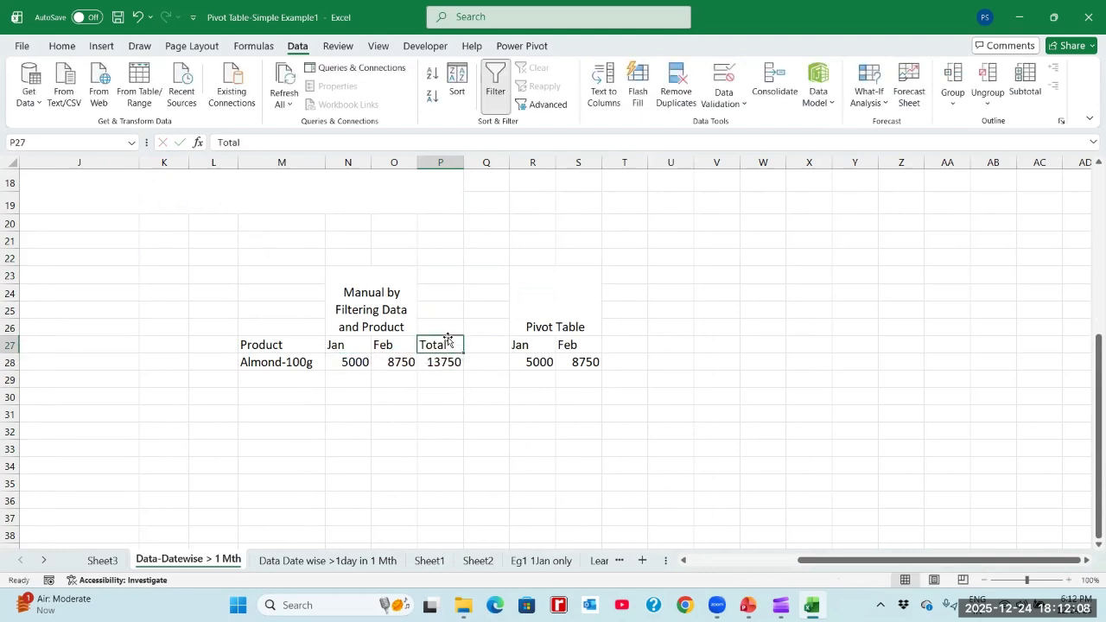
{"action": "key", "text": "ctrl+c"}
{"action": "key", "text": "Right"}
{"action": "key", "text": "Right"}
{"action": "key", "text": "Right"}
{"action": "key", "text": "Right"}
{"action": "key", "text": "Return"}
{"action": "key", "text": "Down"}
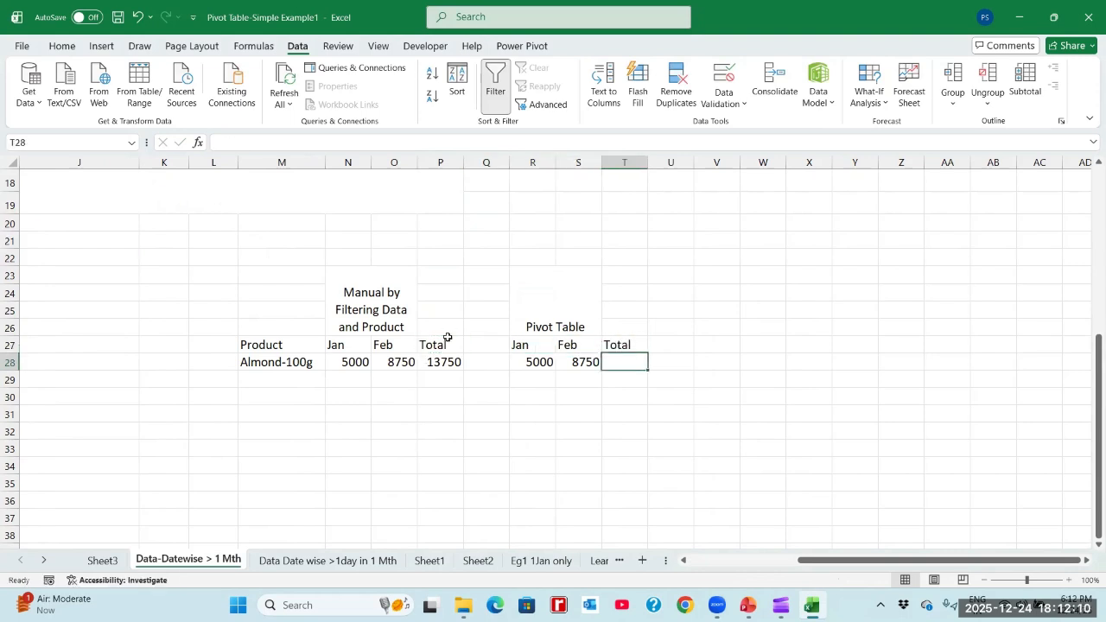
{"action": "type", "text": "="}
{"action": "key", "text": "Left"}
{"action": "key", "text": "Left"}
{"action": "type", "text": "+"}
{"action": "key", "text": "Left"}
{"action": "key", "text": "ctrl+Return"}
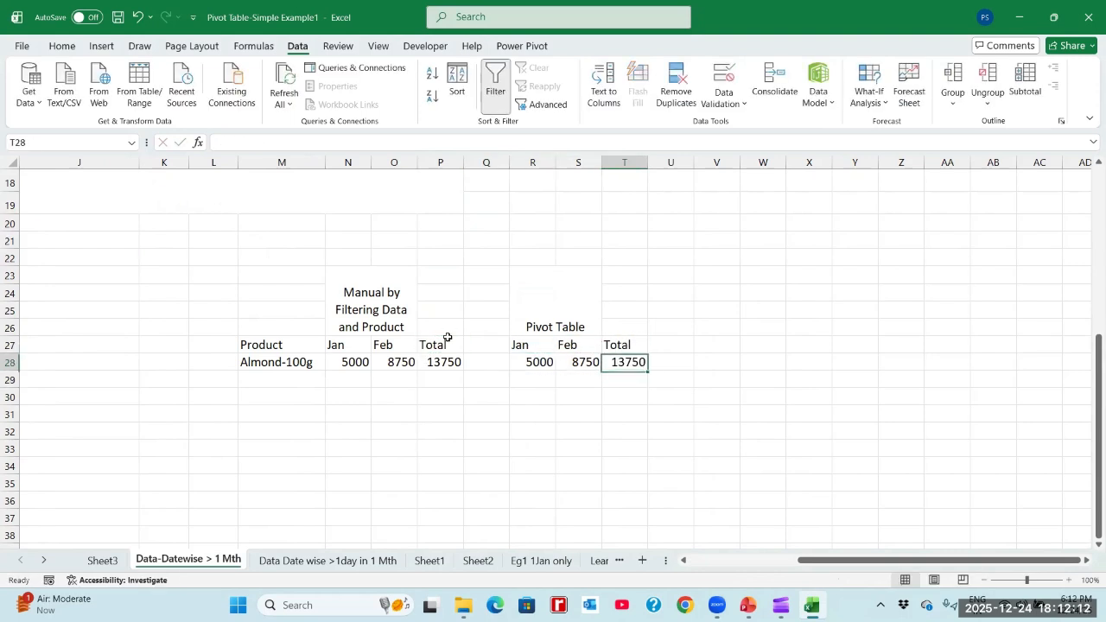
- Bold the Almond-100g totals in T28 and P28, and return to the pivot table on Sheet3
{"action": "key", "text": "ctrl+b"}
{"action": "key", "text": "Left"}
{"action": "key", "text": "Left"}
{"action": "key", "text": "Left"}
{"action": "key", "text": "Left"}
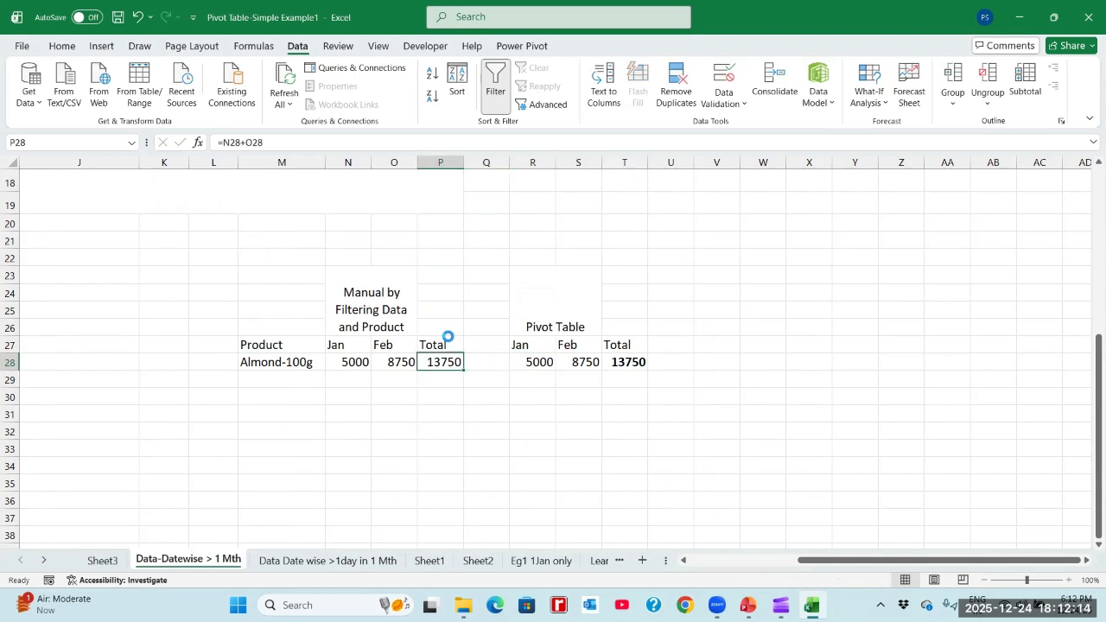
{"action": "key", "text": "ctrl+b"}
{"action": "left_click", "coordinate": [103, 560]}
{"action": "left_click", "coordinate": [355, 246]}
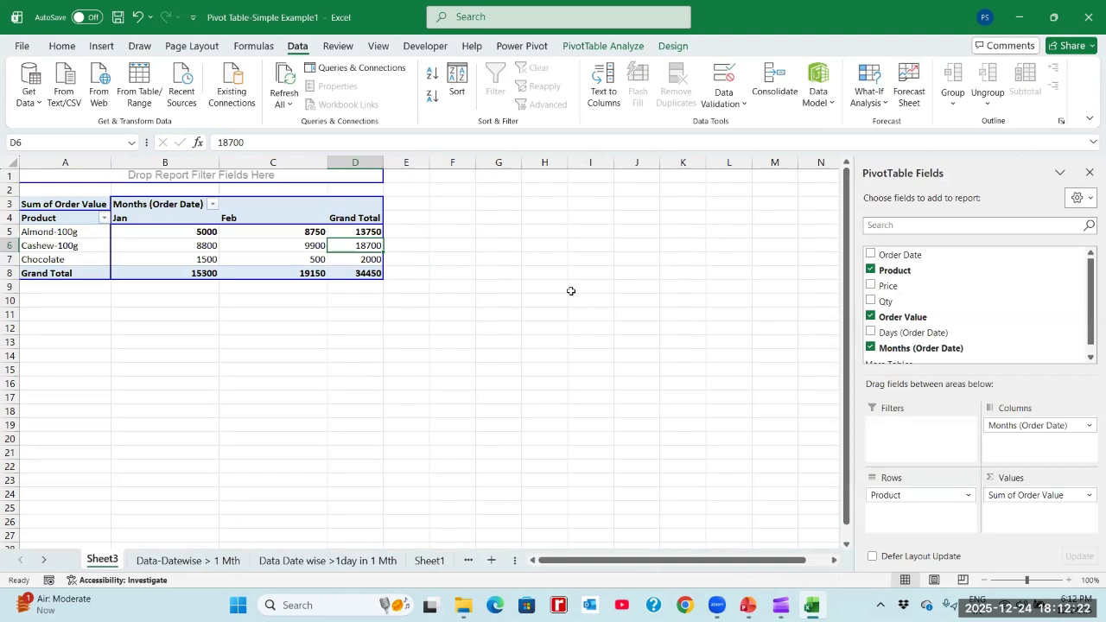
- Enter the note "Classic Pivot Table Layout" in cell G5 of Sheet3
{"action": "left_click", "coordinate": [498, 234]}
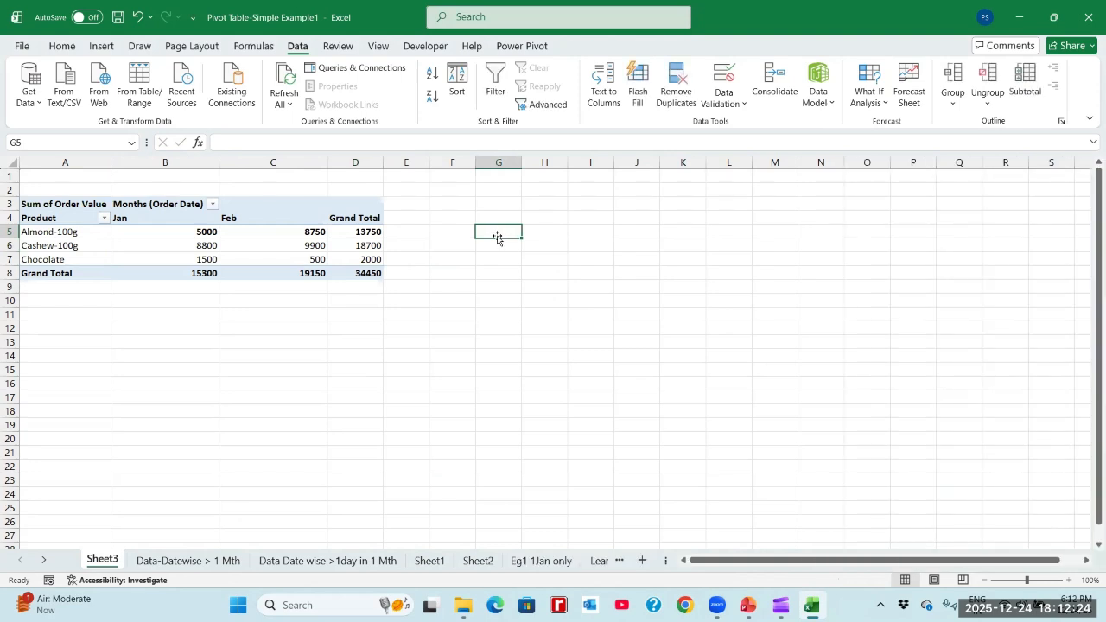
{"action": "type", "text": "Classi"}
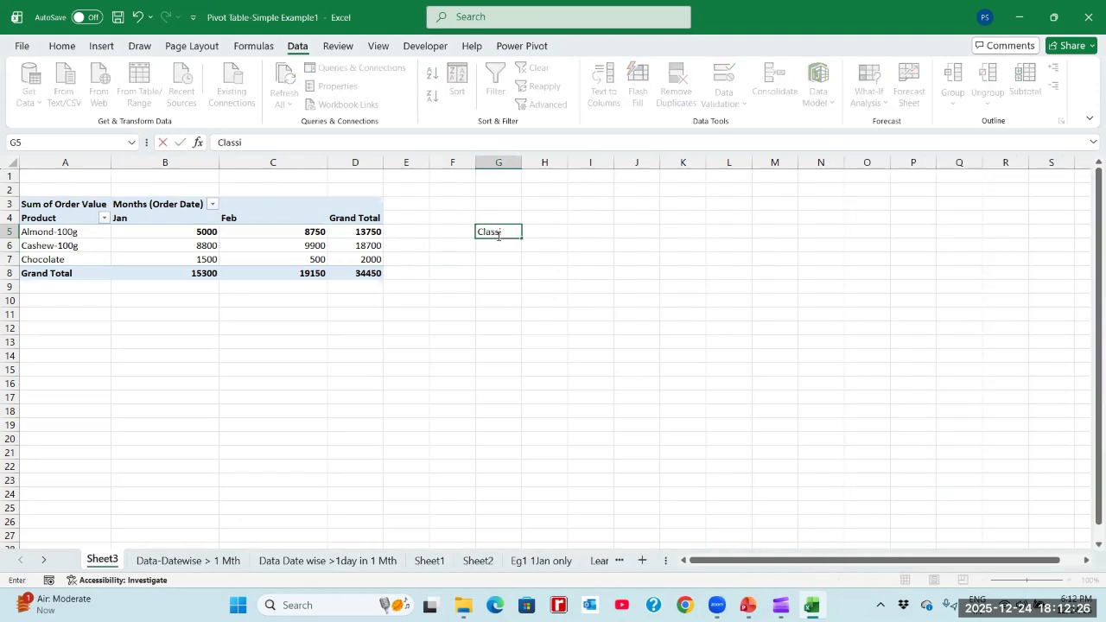
{"action": "type", "text": "c Pivot Table Lay"}
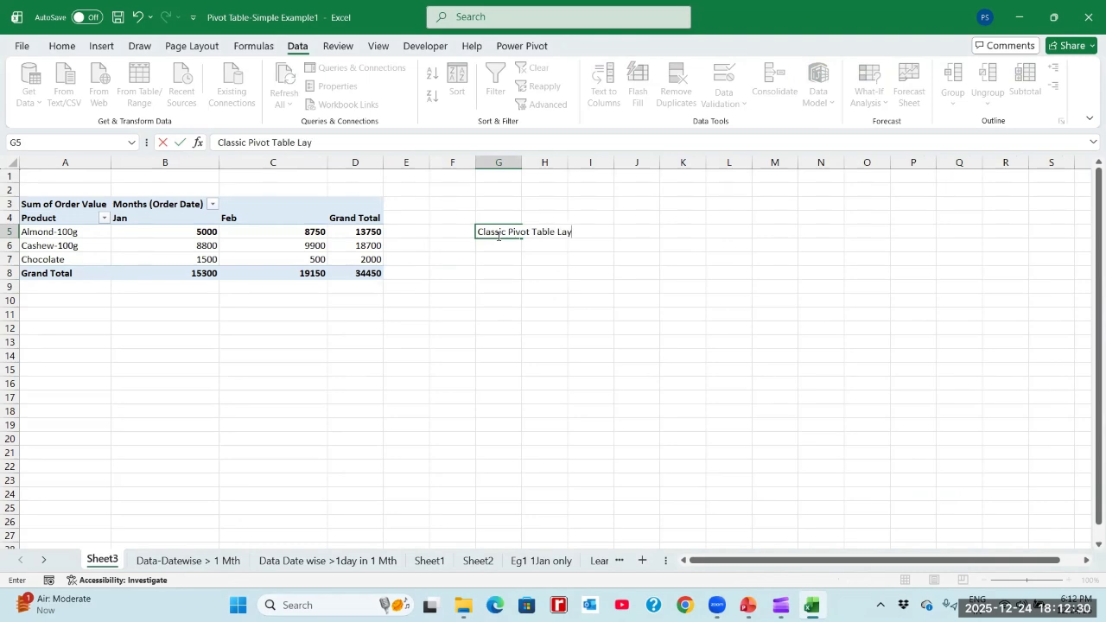
{"action": "type", "text": "out"}
{"action": "key", "text": "Return"}
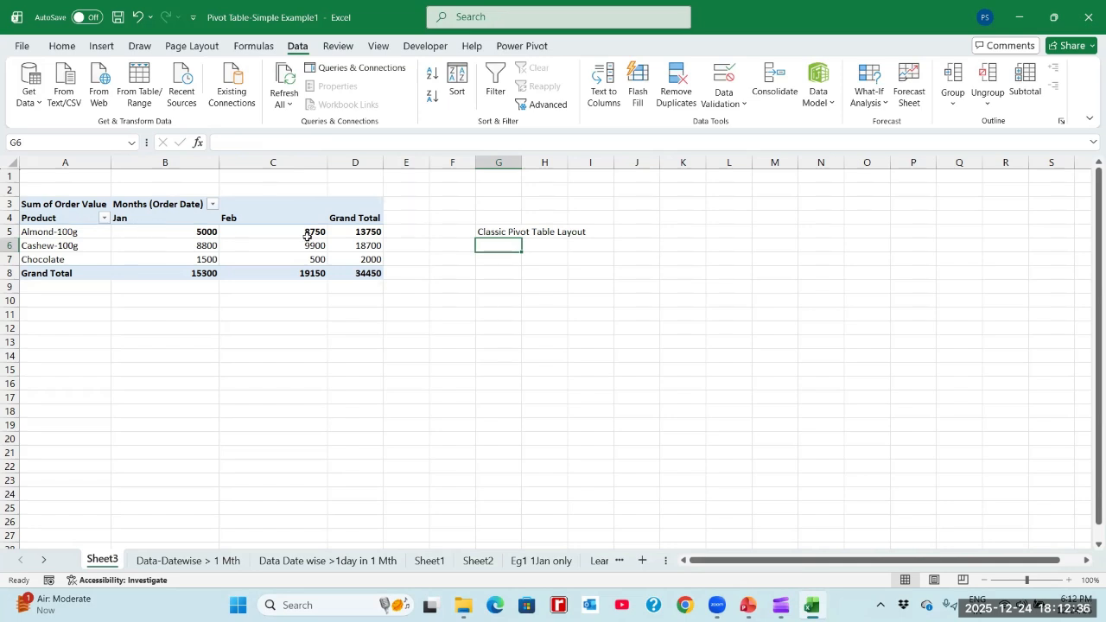
- Replace Order Value with Qty as the pivot table's value field and check the Almond-100g quantities
{"action": "left_click", "coordinate": [185, 244]}
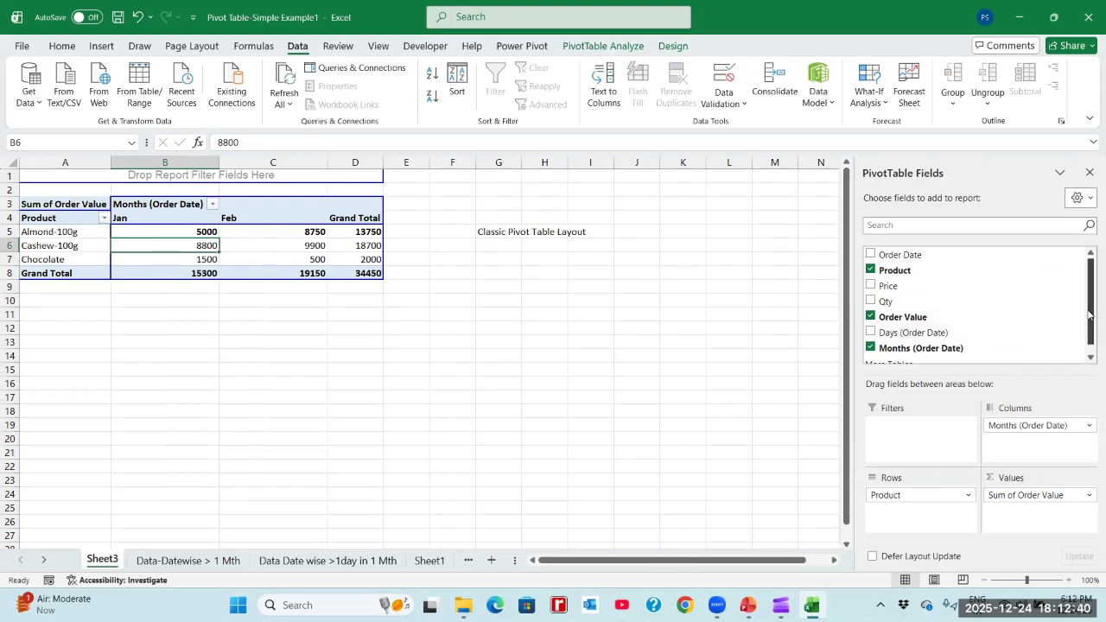
{"action": "mouse_move", "coordinate": [1091, 316]}
{"action": "left_mouse_down"}
{"action": "mouse_move", "coordinate": [1091, 329]}
{"action": "mouse_move", "coordinate": [1090, 298]}
{"action": "left_mouse_up"}
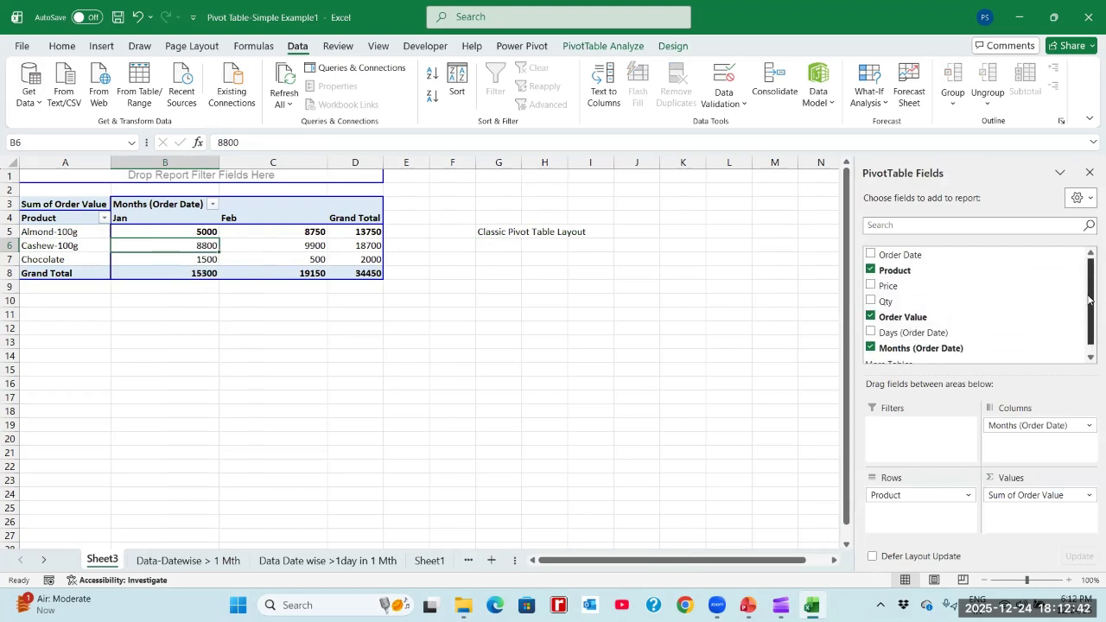
{"action": "left_click", "coordinate": [870, 317]}
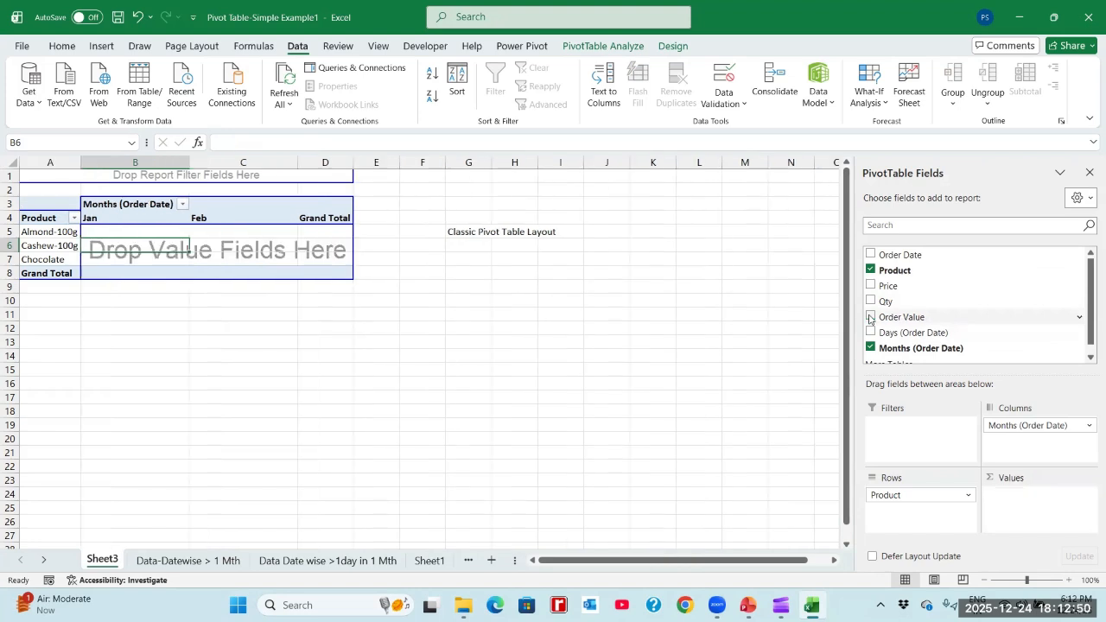
{"action": "left_click", "coordinate": [869, 302]}
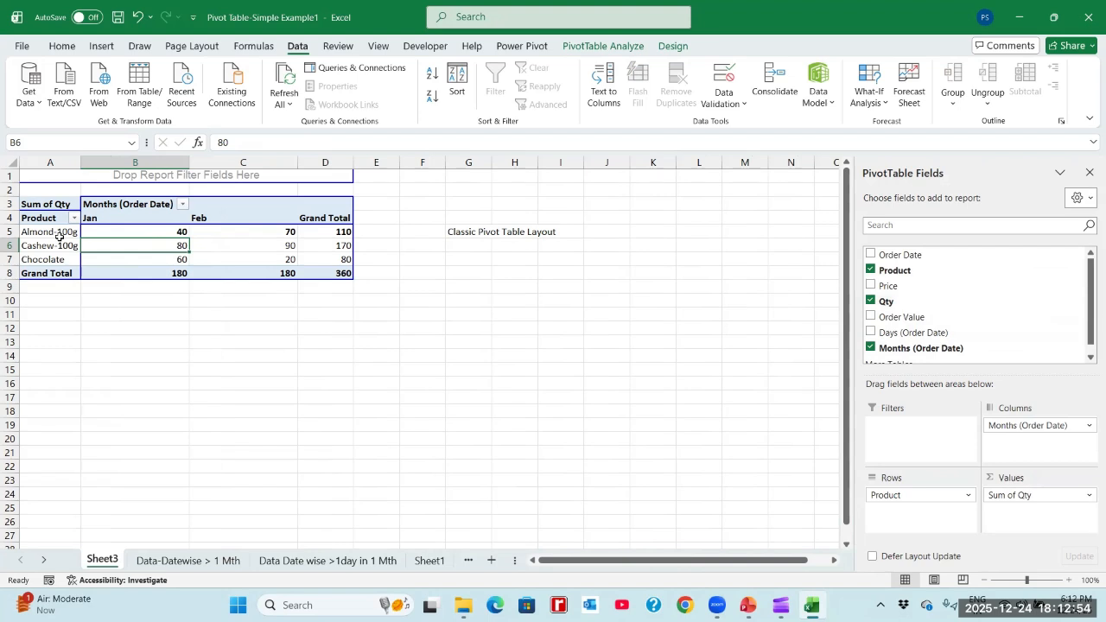
{"action": "left_click", "coordinate": [135, 232]}
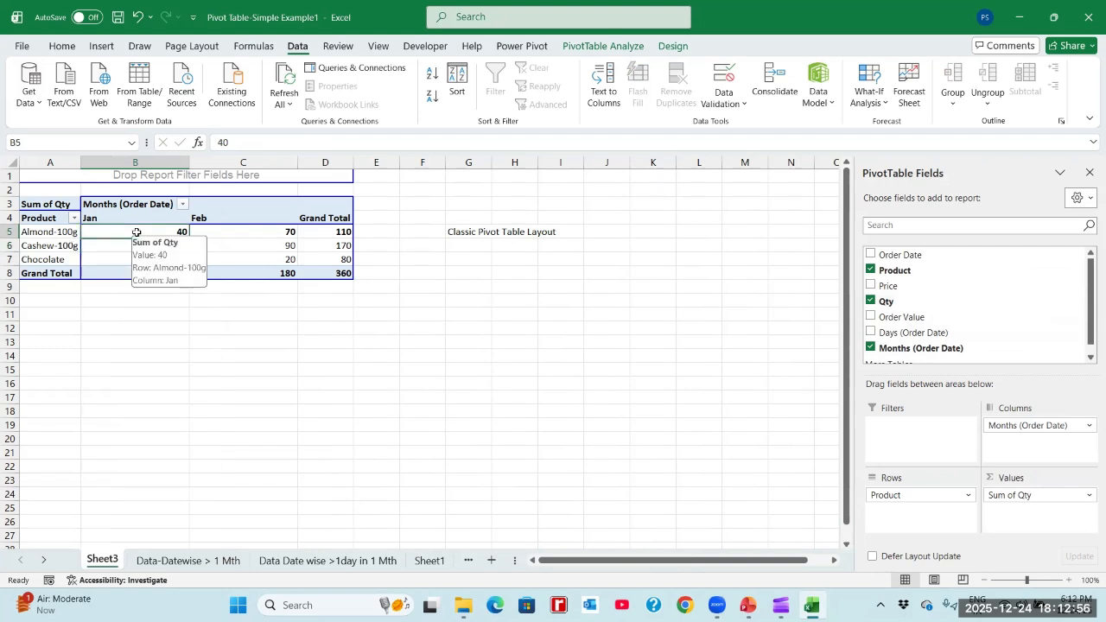
{"action": "left_click", "coordinate": [220, 232]}
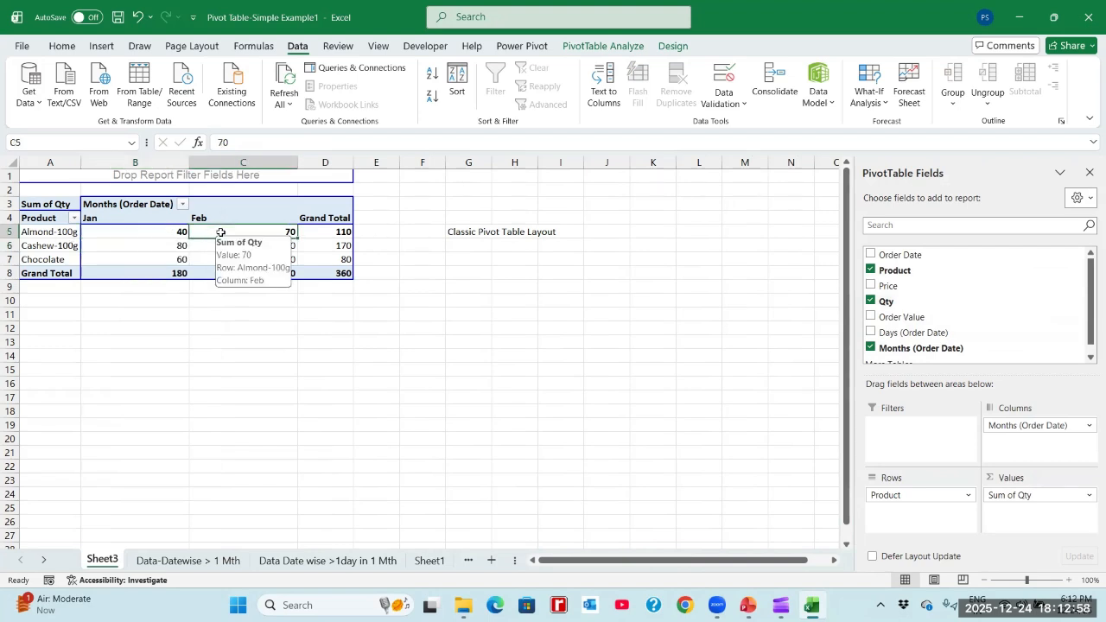
{"action": "left_click", "coordinate": [321, 233]}
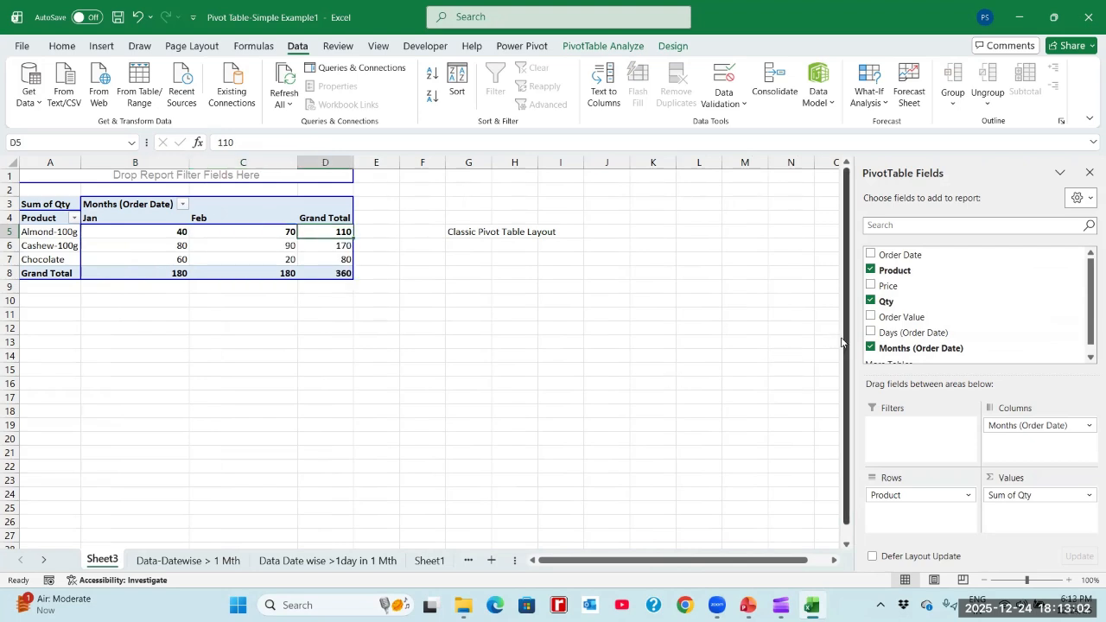
- Add Order Value to the pivot table values alongside Qty, allowing the overlapped sheet data to be replaced
{"action": "left_click", "coordinate": [870, 317]}
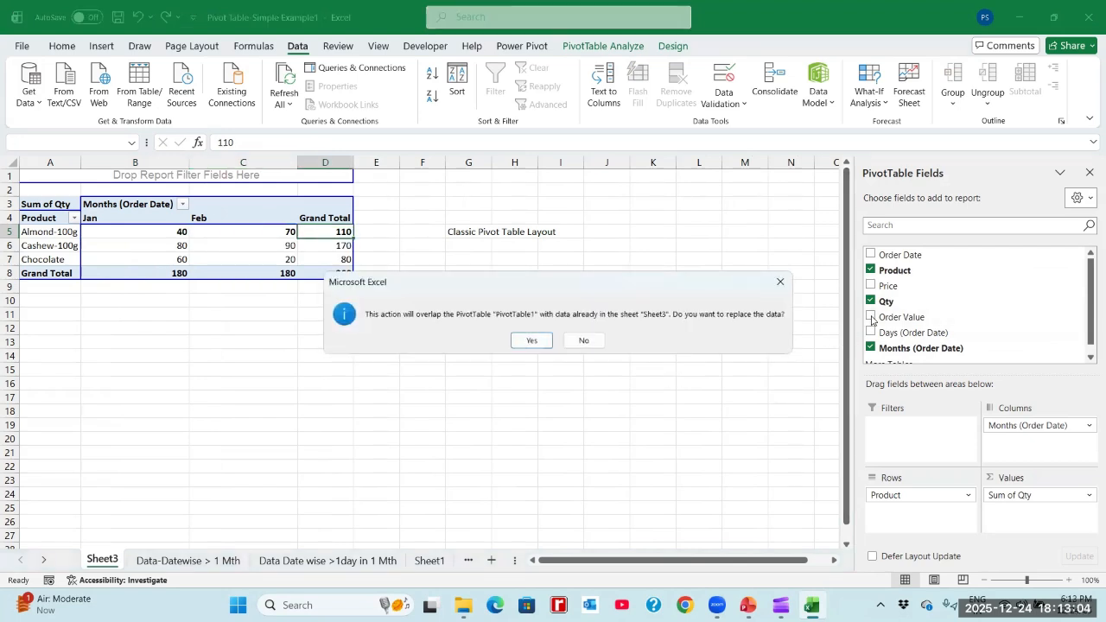
{"action": "left_click", "coordinate": [529, 341]}
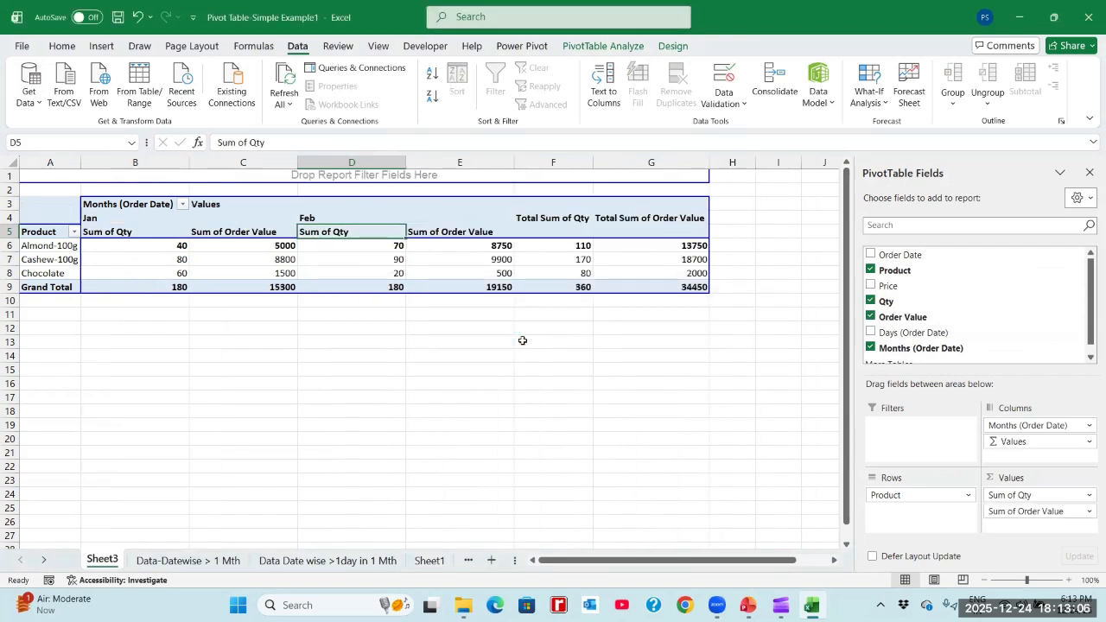
- Examine the Sum of Qty and Sum of Order Value figures under Jan for all products and the Grand Total
{"action": "left_click", "coordinate": [156, 244]}
{"action": "left_click", "coordinate": [227, 246]}
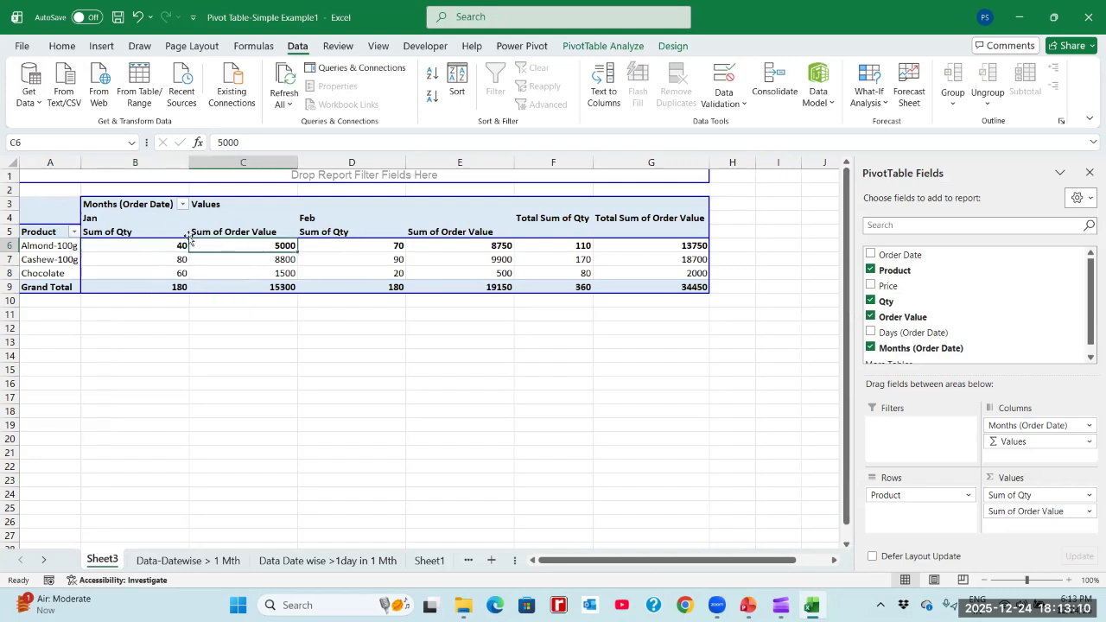
{"action": "left_click", "coordinate": [154, 222]}
{"action": "left_click", "coordinate": [154, 221]}
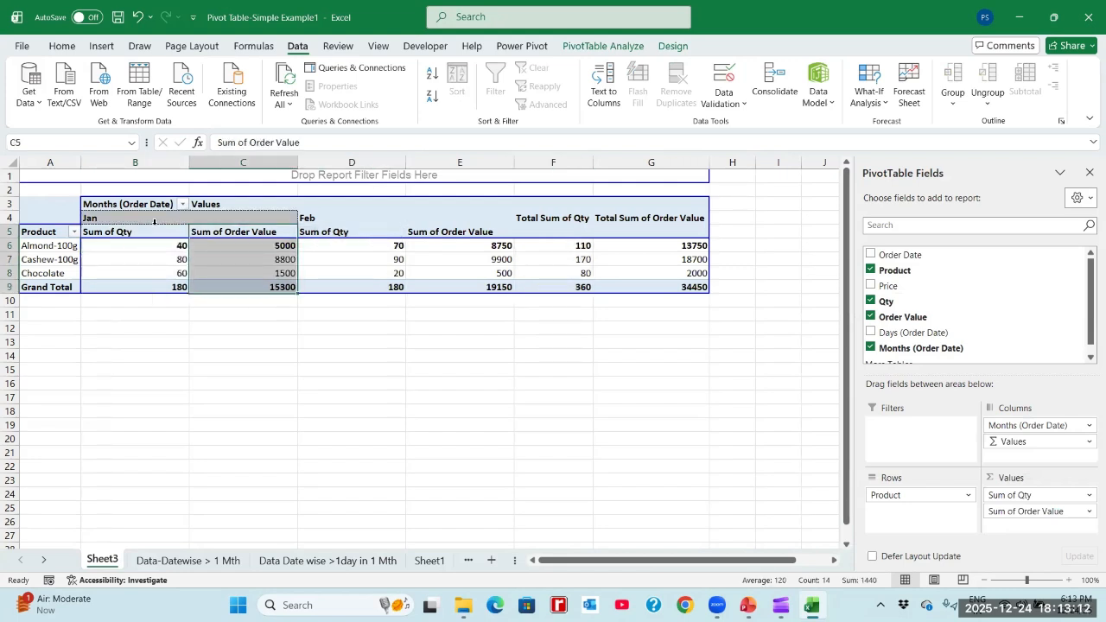
{"action": "key", "text": "Left"}
{"action": "key", "text": "Down"}
{"action": "key", "text": "shift+Right"}
{"action": "key", "text": "shift+Down"}
{"action": "key", "text": "shift+Down"}
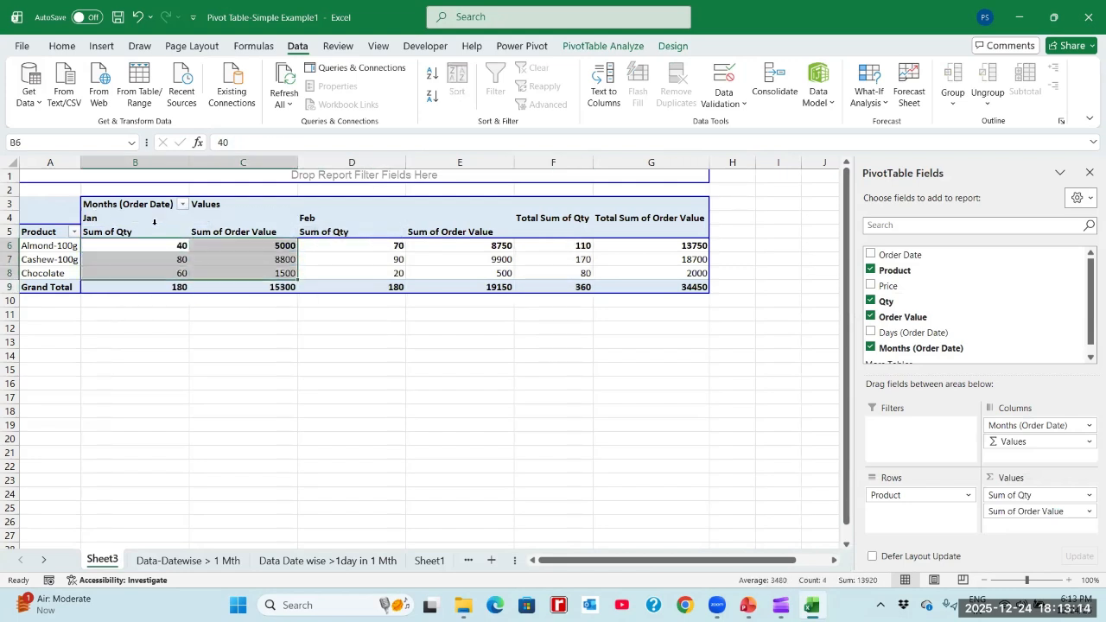
{"action": "key", "text": "shift+Down"}
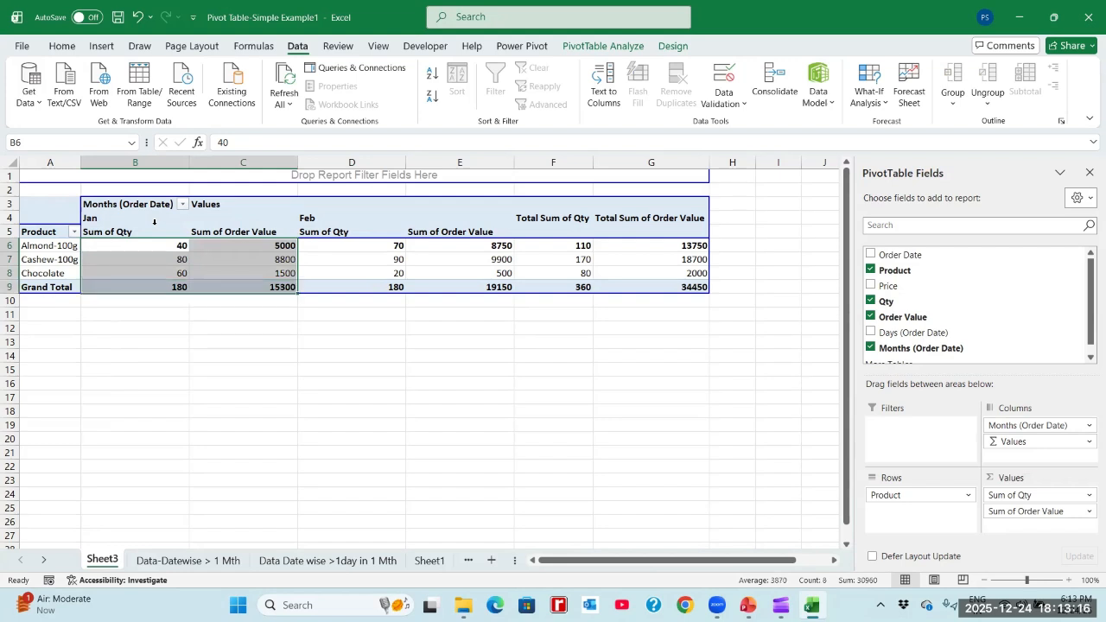
- Examine the Sum of Qty and Sum of Order Value figures under Feb for all products and the Grand Total
{"action": "key", "text": "Right"}
{"action": "key", "text": "Right"}
{"action": "key", "text": "Up"}
{"action": "key", "text": "Up"}
{"action": "key", "text": "Left"}
{"action": "key", "text": "Up"}
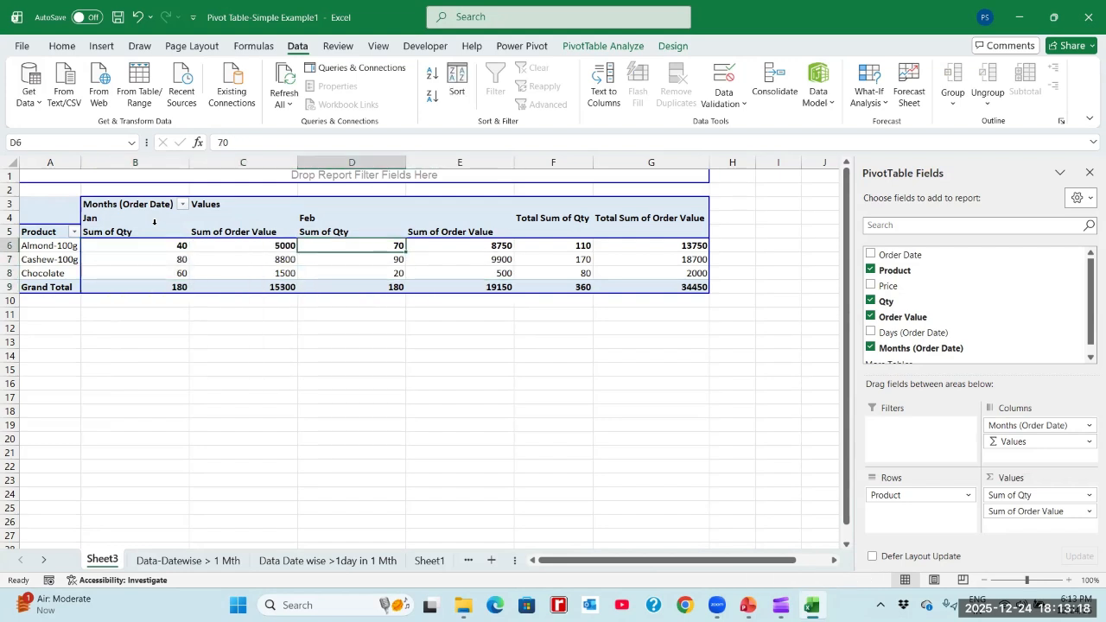
{"action": "key", "text": "shift+Right"}
{"action": "key", "text": "shift+Right"}
{"action": "key", "text": "shift+Right"}
{"action": "key", "text": "shift+Left"}
{"action": "key", "text": "shift+Left"}
{"action": "key", "text": "shift+Down"}
{"action": "key", "text": "shift+Down"}
{"action": "key", "text": "shift+Down"}
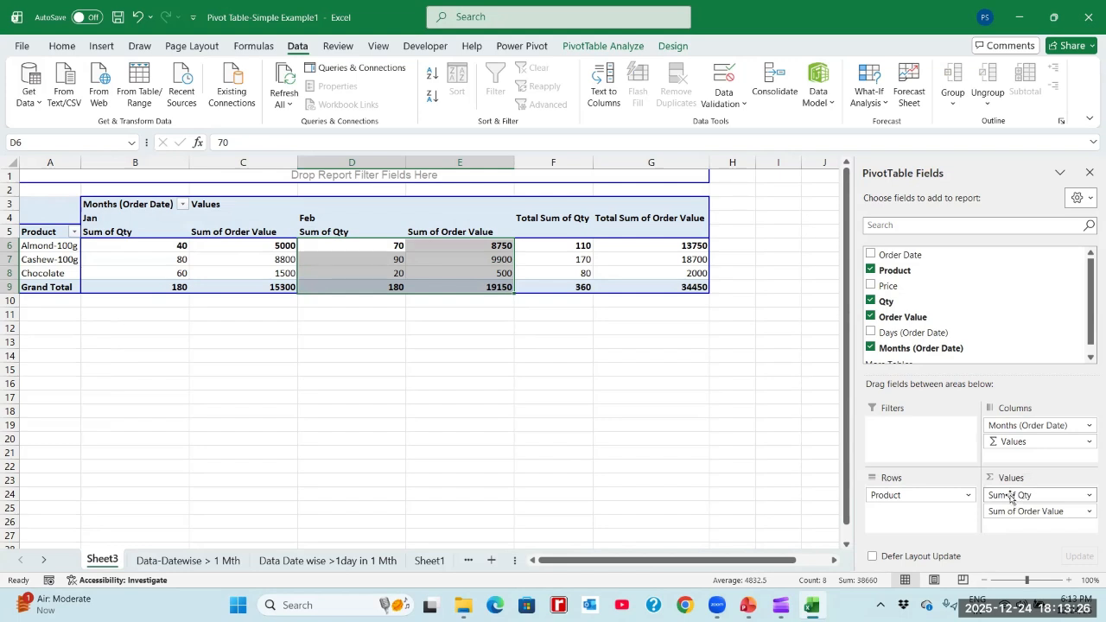
- Try placing Values before Months (Order Date) in the pivot table's Columns area, and undo the reordering
{"action": "left_click_drag", "start_coordinate": [1007, 441], "coordinate": [1028, 454]}
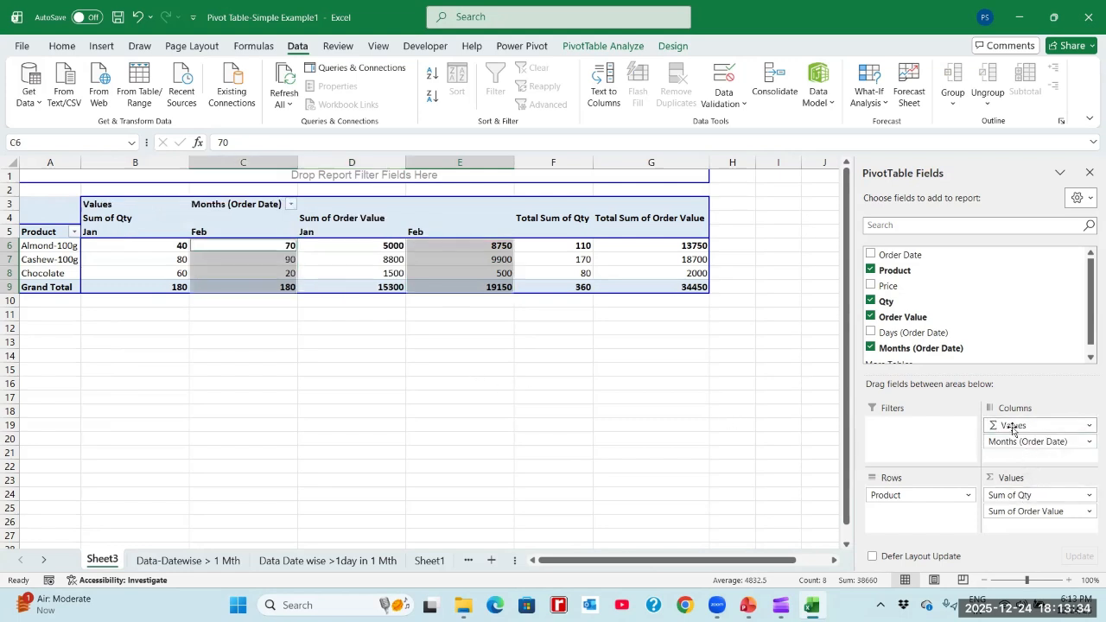
{"action": "left_click", "coordinate": [137, 16]}
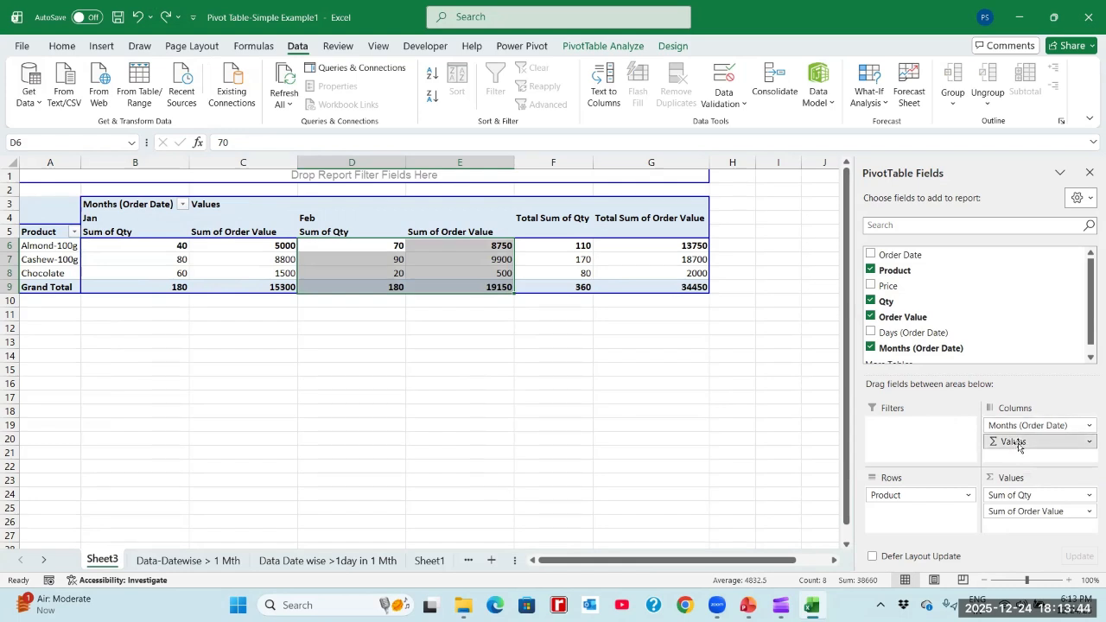
- Place Values before Months (Order Date) in the pivot table's Columns area and examine the Jan and Feb Sum of Qty figures
{"action": "mouse_move", "coordinate": [1017, 444]}
{"action": "left_mouse_down"}
{"action": "mouse_move", "coordinate": [1029, 436]}
{"action": "mouse_move", "coordinate": [1021, 425]}
{"action": "left_mouse_up"}
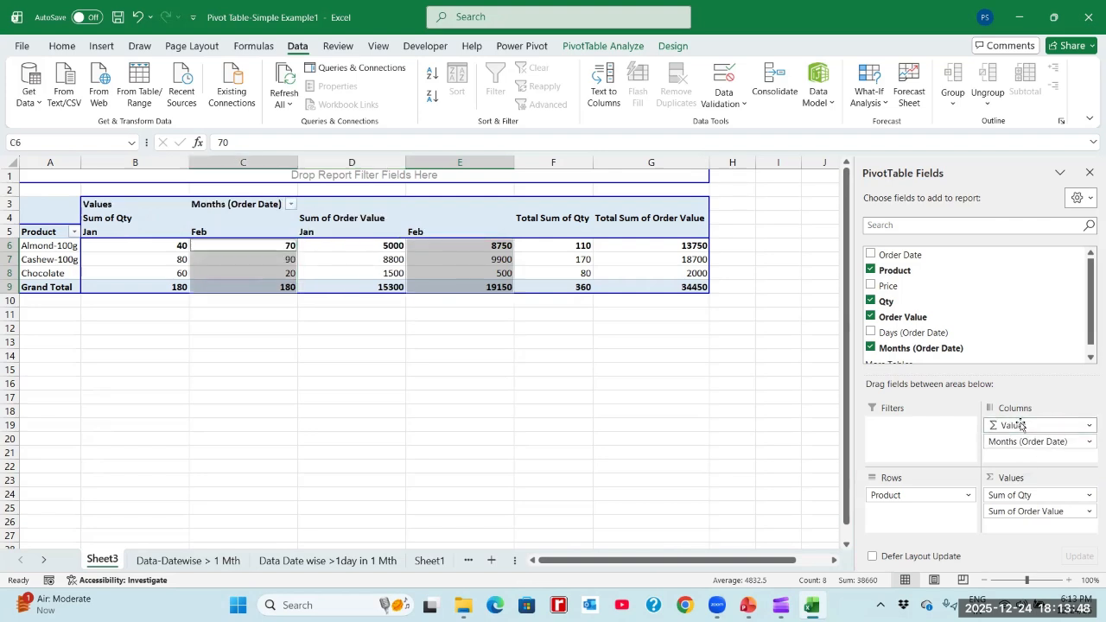
{"action": "left_click", "coordinate": [237, 251]}
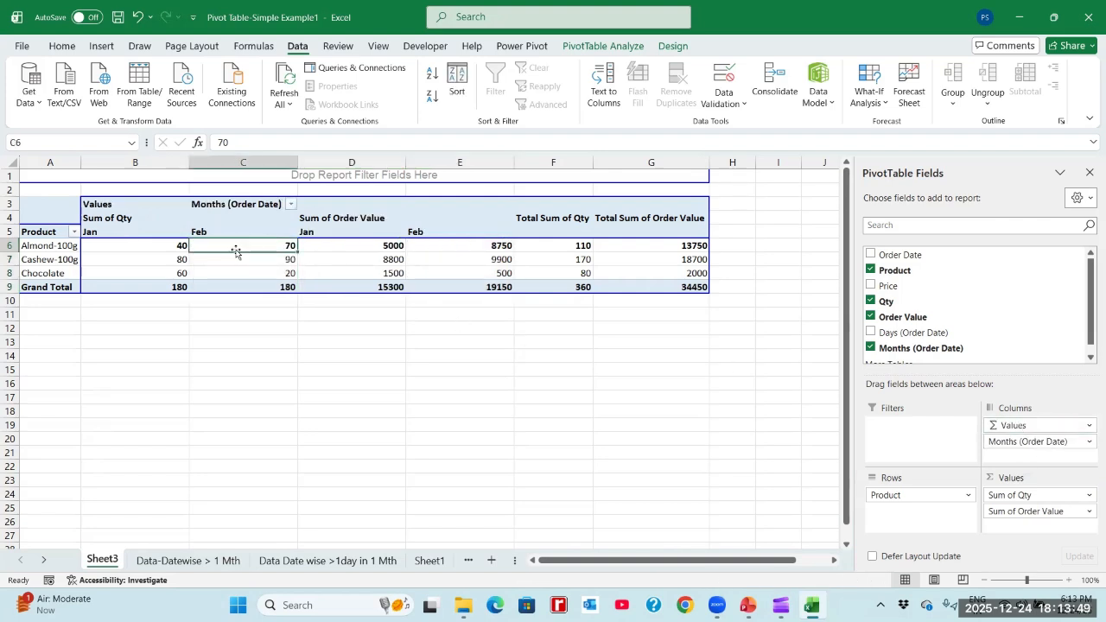
{"action": "left_click", "coordinate": [139, 249]}
{"action": "key", "text": "shift+Right"}
{"action": "key", "text": "shift+Down"}
{"action": "key", "text": "shift+Down"}
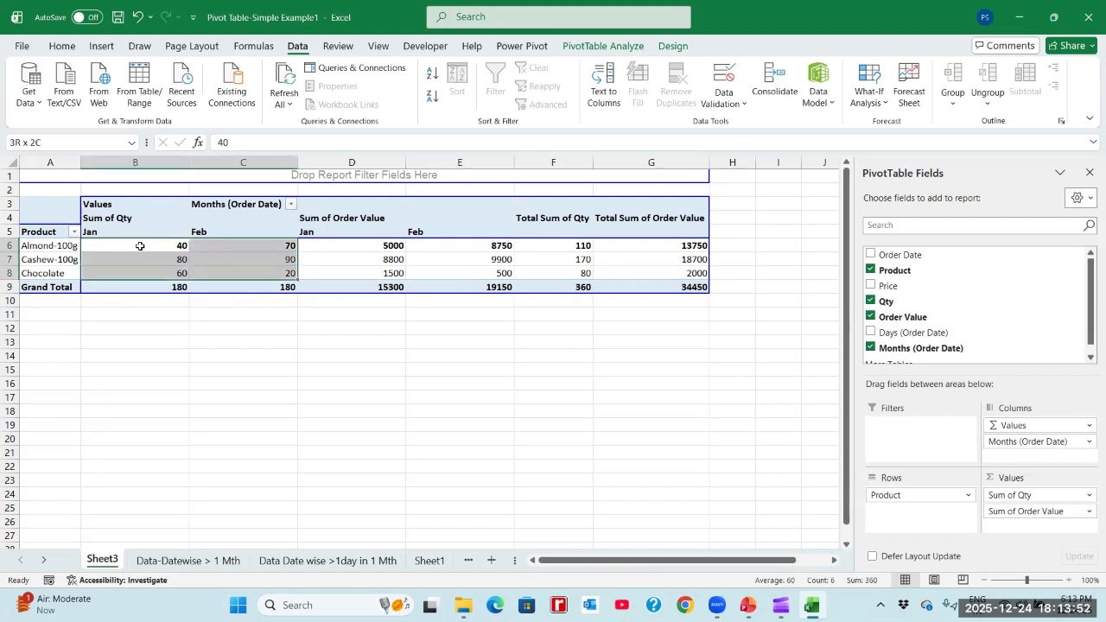
{"action": "key", "text": "shift+Down"}
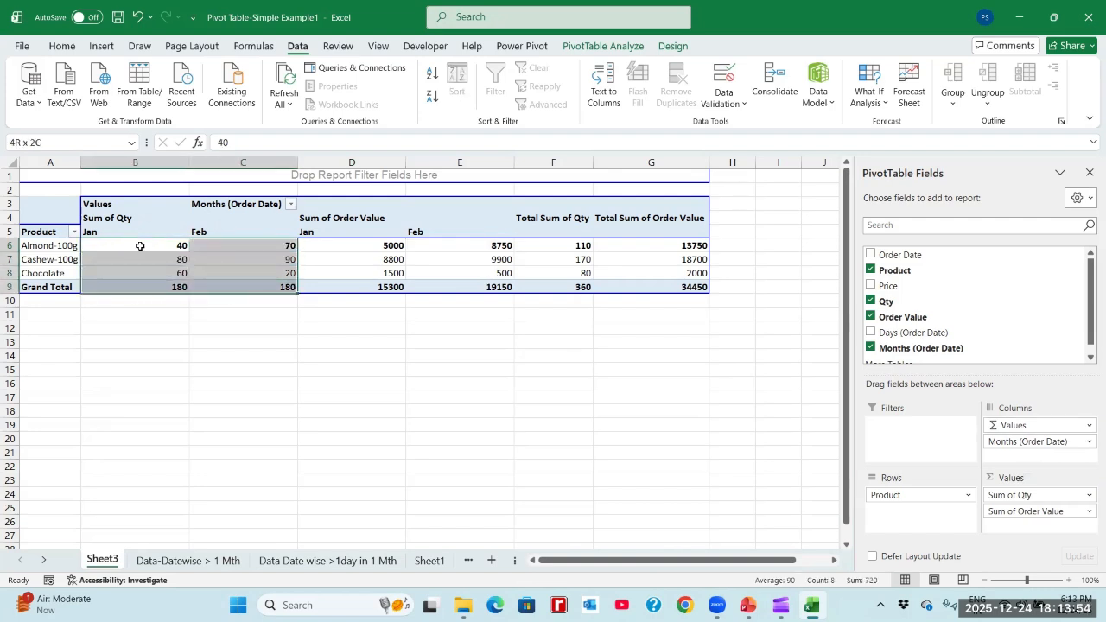
- Examine the Total Sum of Qty and Total Sum of Order Value figures for all products and the Grand Total
{"action": "key", "text": "Right"}
{"action": "key", "text": "Right"}
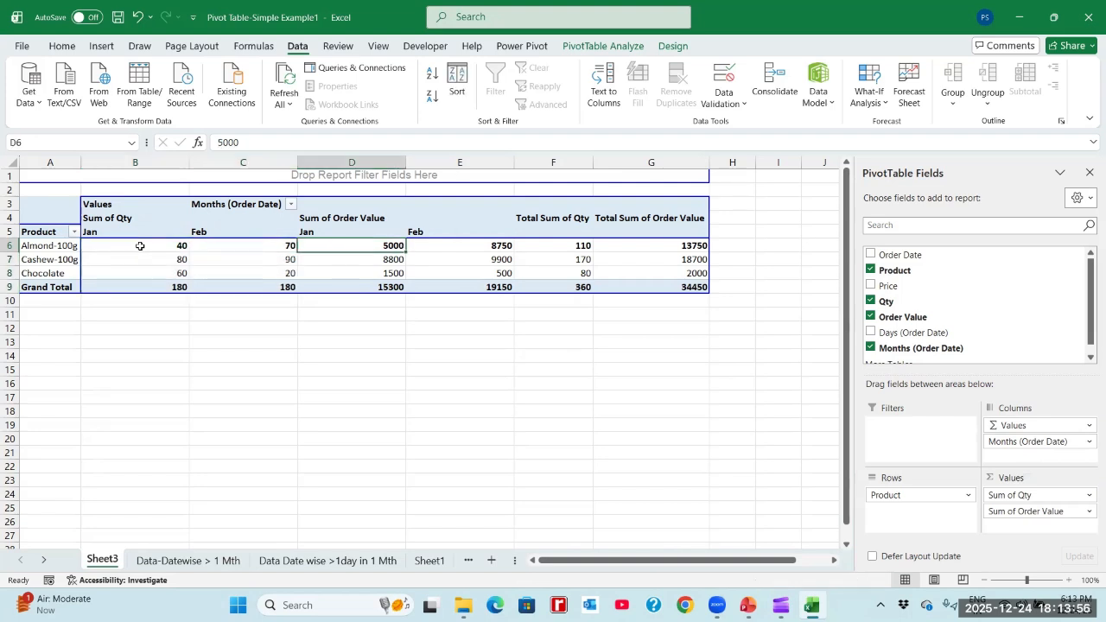
{"action": "key", "text": "Right"}
{"action": "key", "text": "Right"}
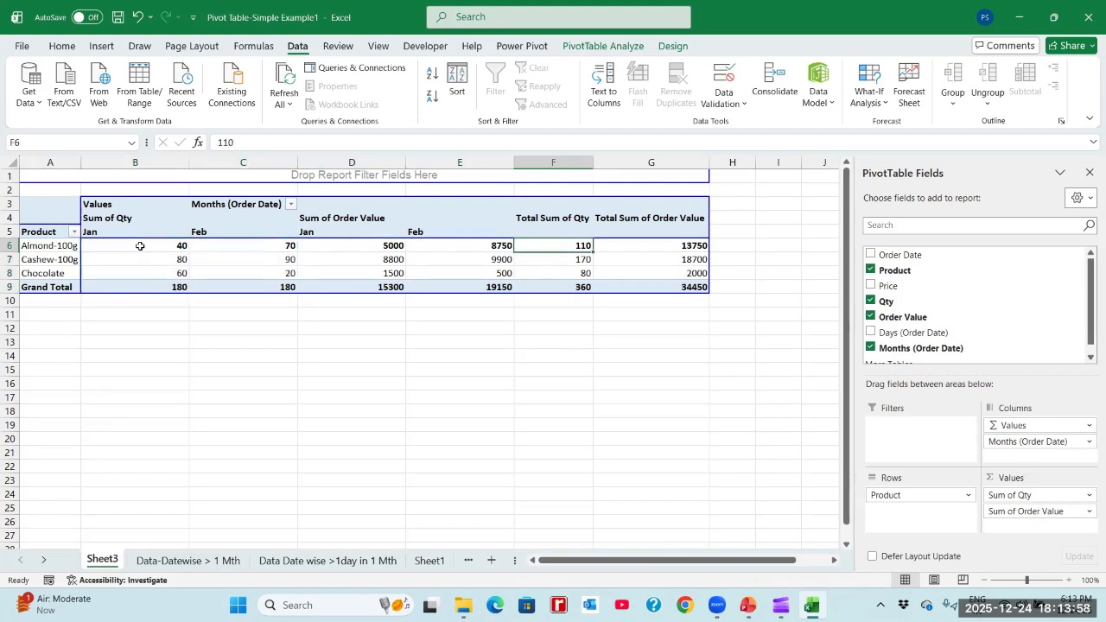
{"action": "key", "text": "shift+Down"}
{"action": "key", "text": "shift+Down"}
{"action": "key", "text": "shift+Down"}
{"action": "key", "text": "shift+Right"}
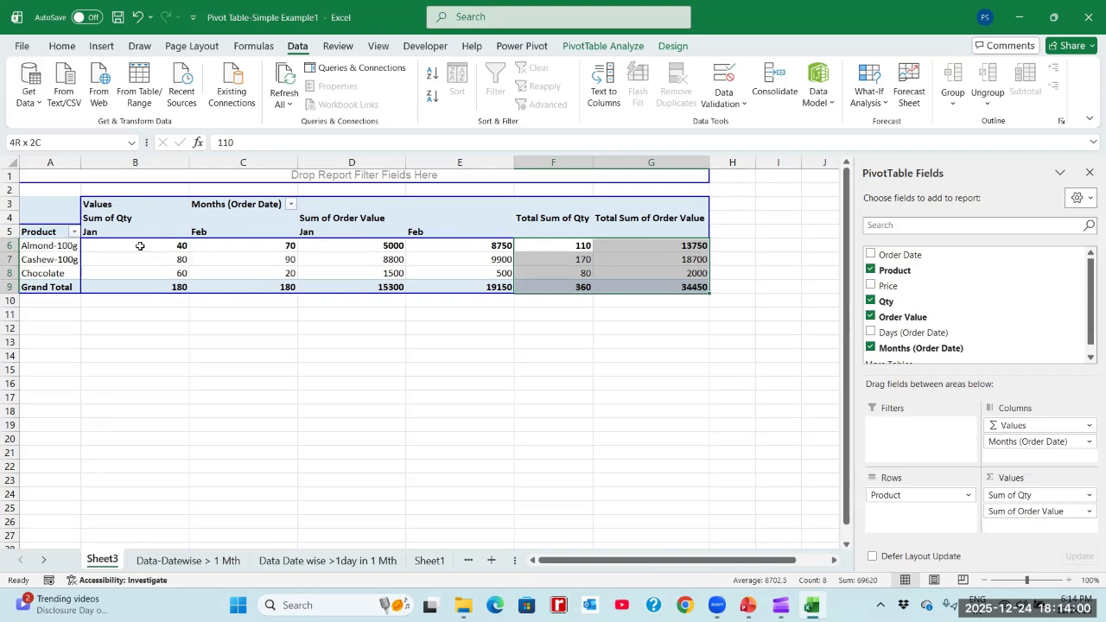
- Compare the Jan and Feb quantities of Almond-100g with its Total Sum of Qty
{"action": "key", "text": "Left"}
{"action": "key", "text": "Left"}
{"action": "key", "text": "Left"}
{"action": "key", "text": "Left"}
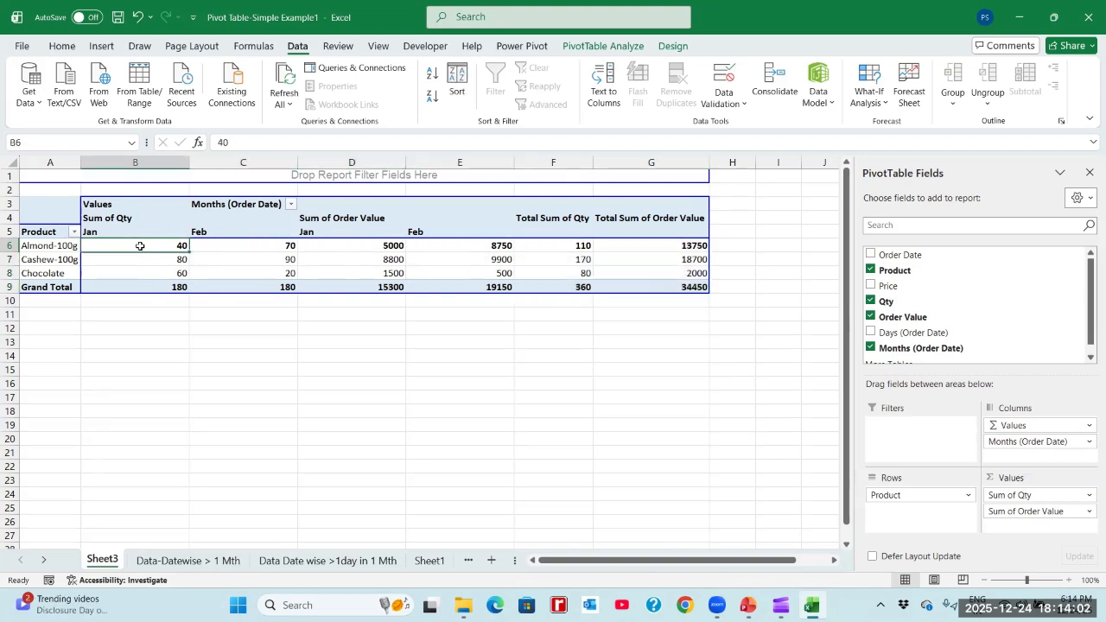
{"action": "key", "text": "Right"}
{"action": "key", "text": "Left"}
{"action": "key", "text": "shift+Right"}
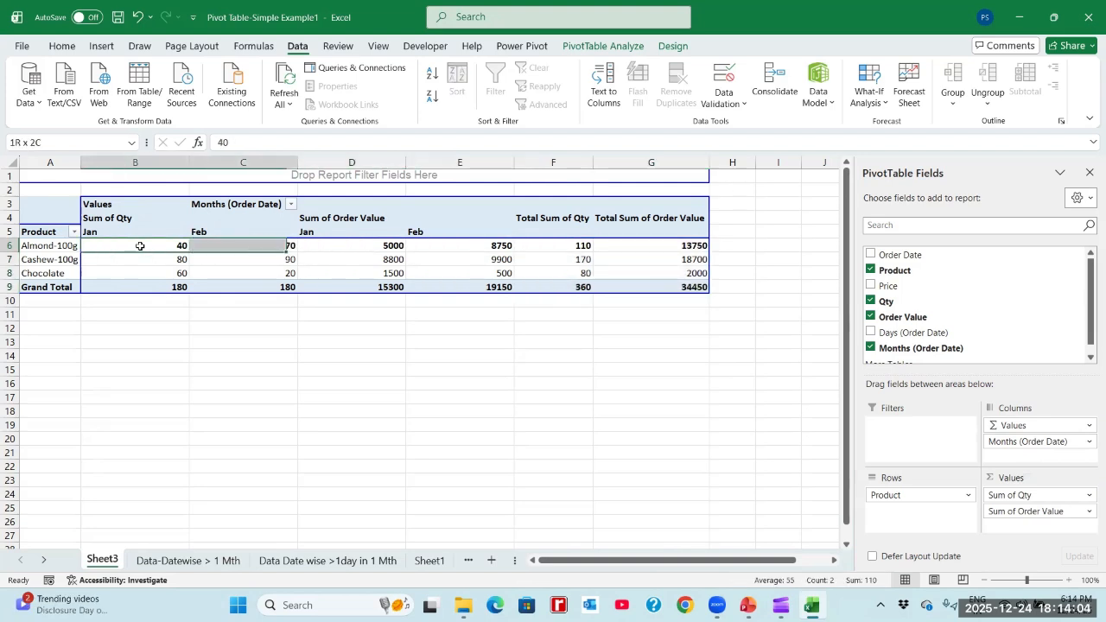
{"action": "left_click", "coordinate": [587, 248]}
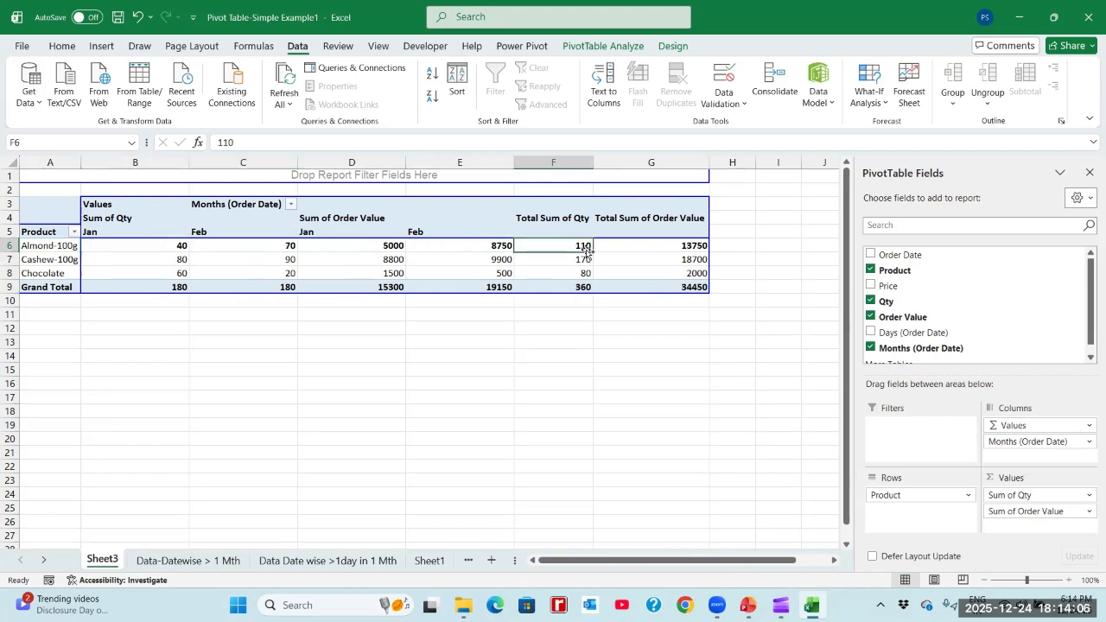
- Examine the Jan and Feb figures under Sum of Order Value for all products and the Grand Total
{"action": "left_click", "coordinate": [447, 247]}
{"action": "left_click", "coordinate": [386, 245]}
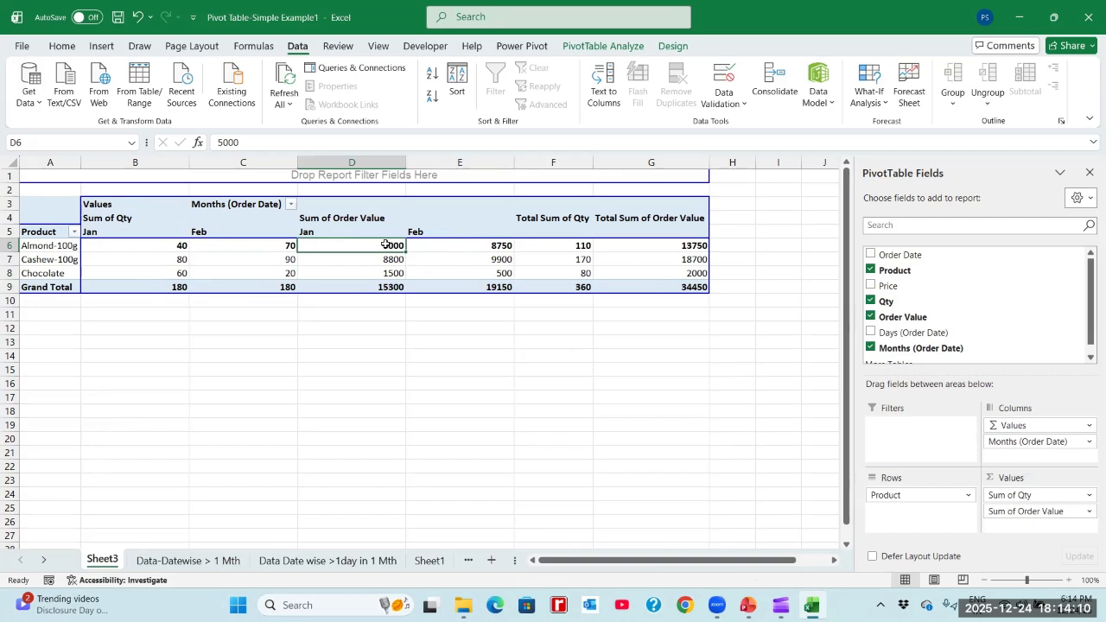
{"action": "key", "text": "shift+Right"}
{"action": "key", "text": "shift+Down"}
{"action": "key", "text": "shift+Down"}
{"action": "key", "text": "shift+Down"}
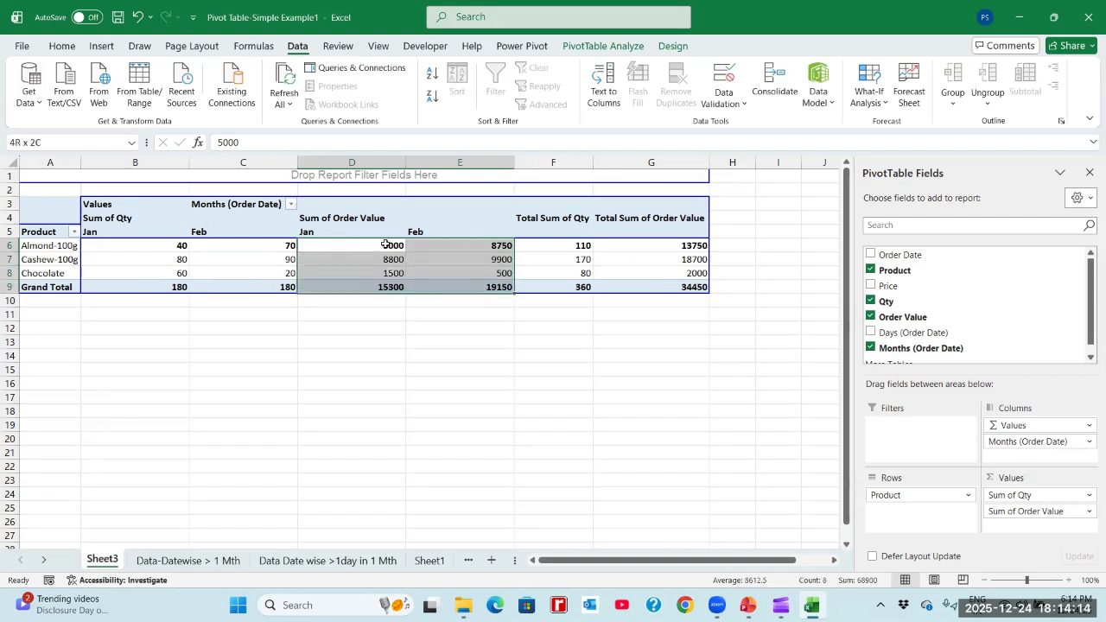
- Check the Jan and Feb order values of Almond-100g and the Grand Total order value of each month
{"action": "left_click", "coordinate": [385, 245]}
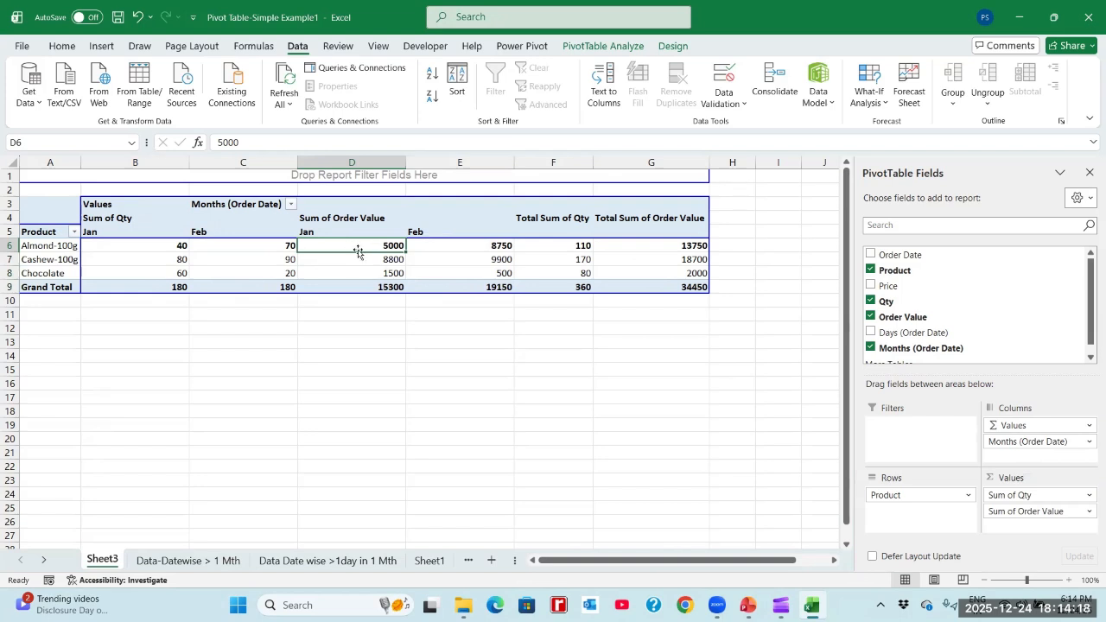
{"action": "key", "text": "shift+Right"}
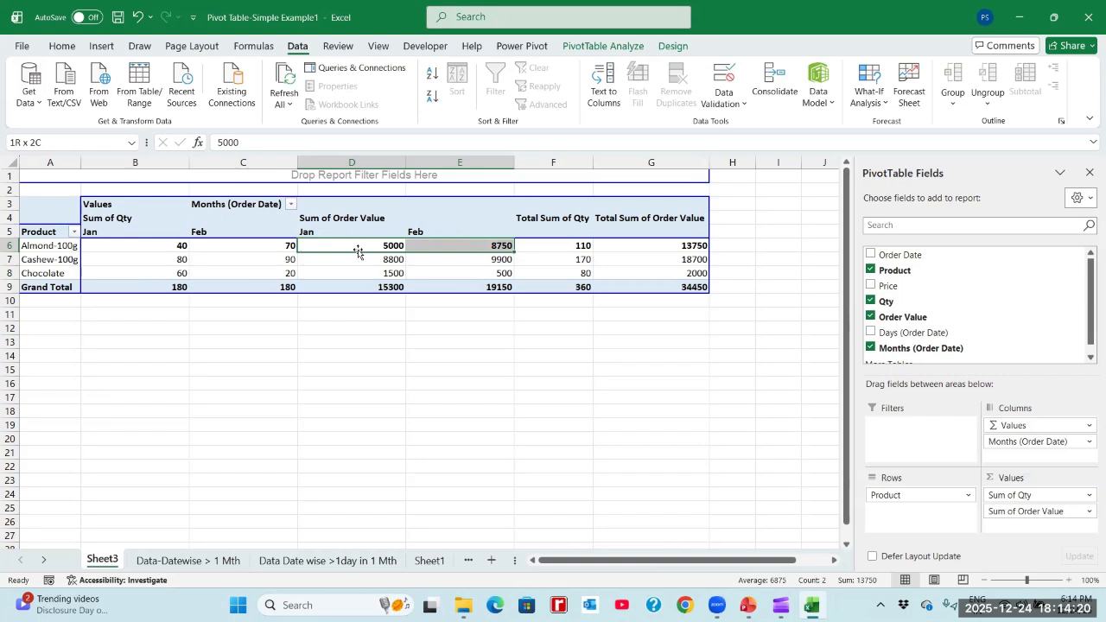
{"action": "key", "text": "Down"}
{"action": "key", "text": "Down"}
{"action": "key", "text": "Down"}
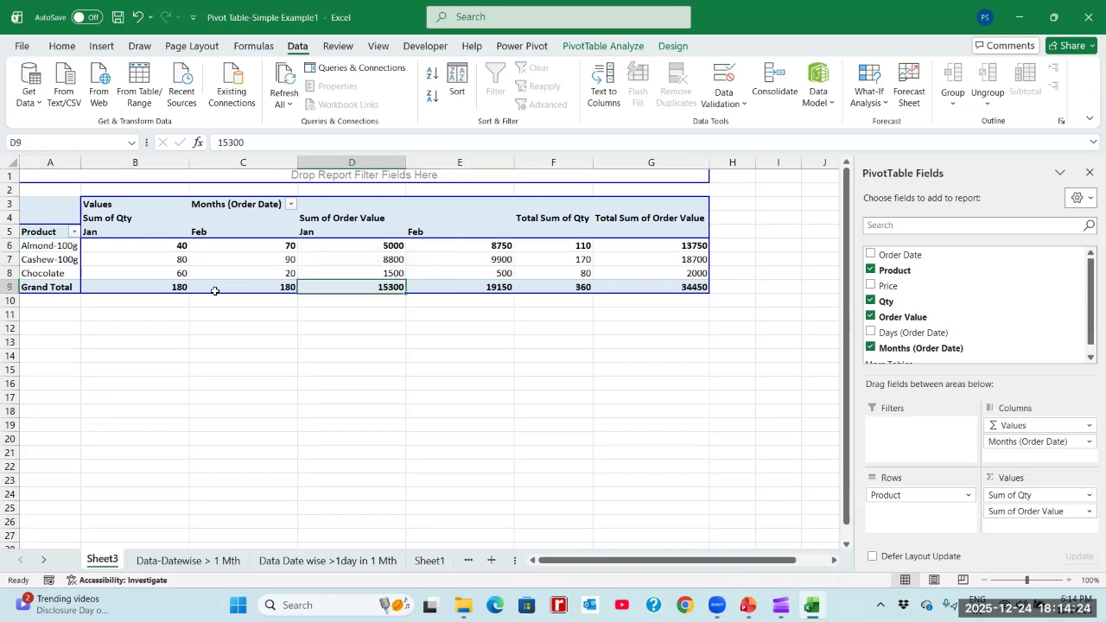
{"action": "left_click", "coordinate": [446, 286]}
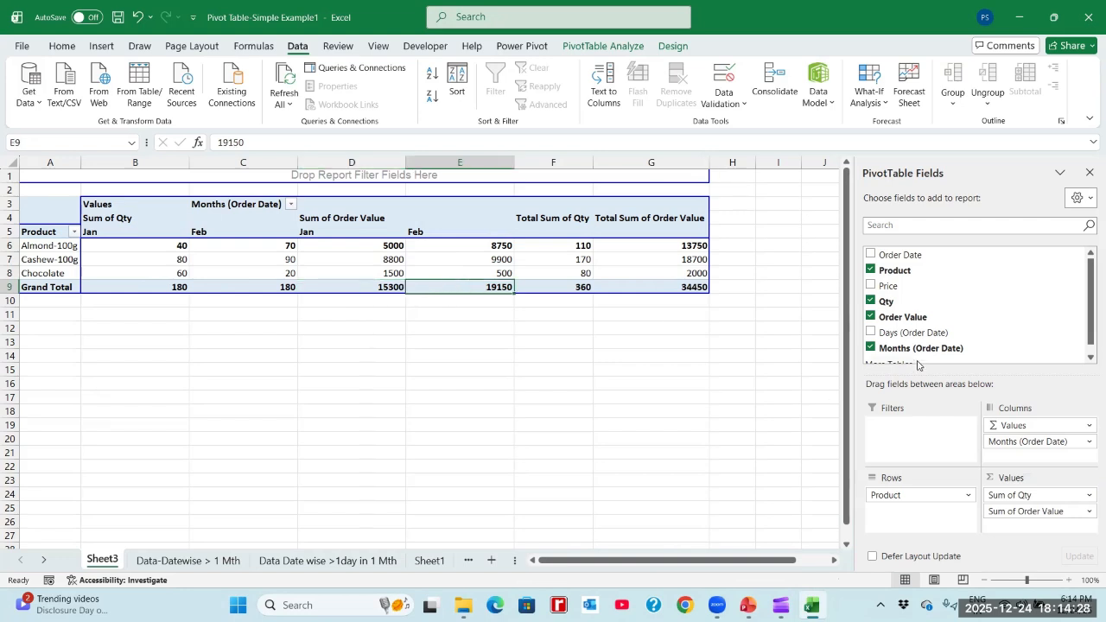
- Remove Product from the pivot table and check the month-wise Sum of Qty totals for Jan and Feb
{"action": "left_click", "coordinate": [870, 270]}
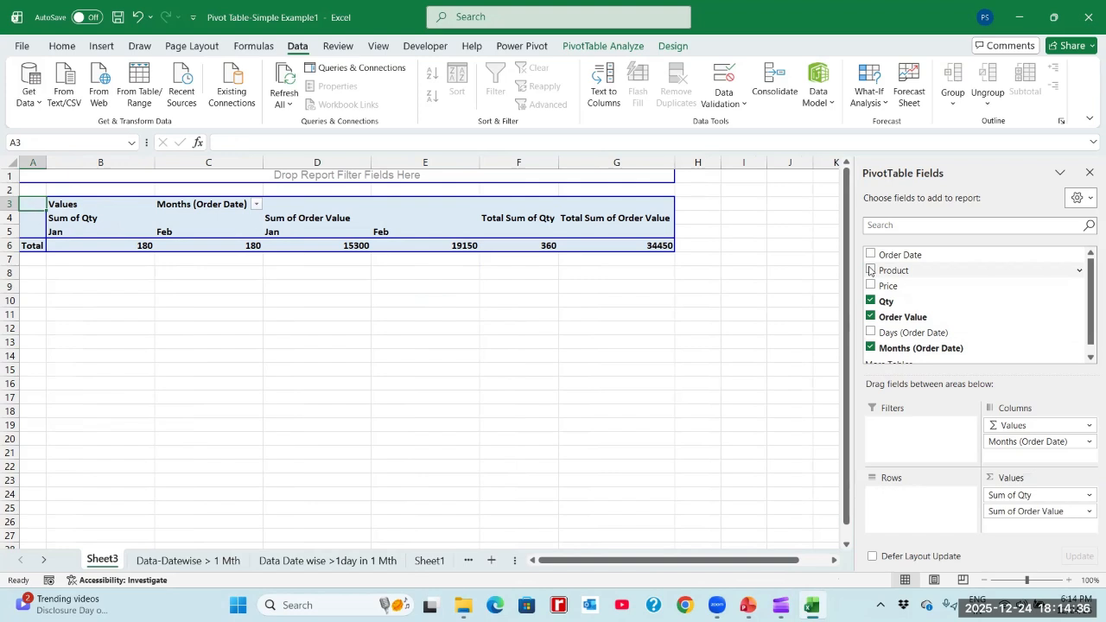
{"action": "left_click", "coordinate": [120, 246]}
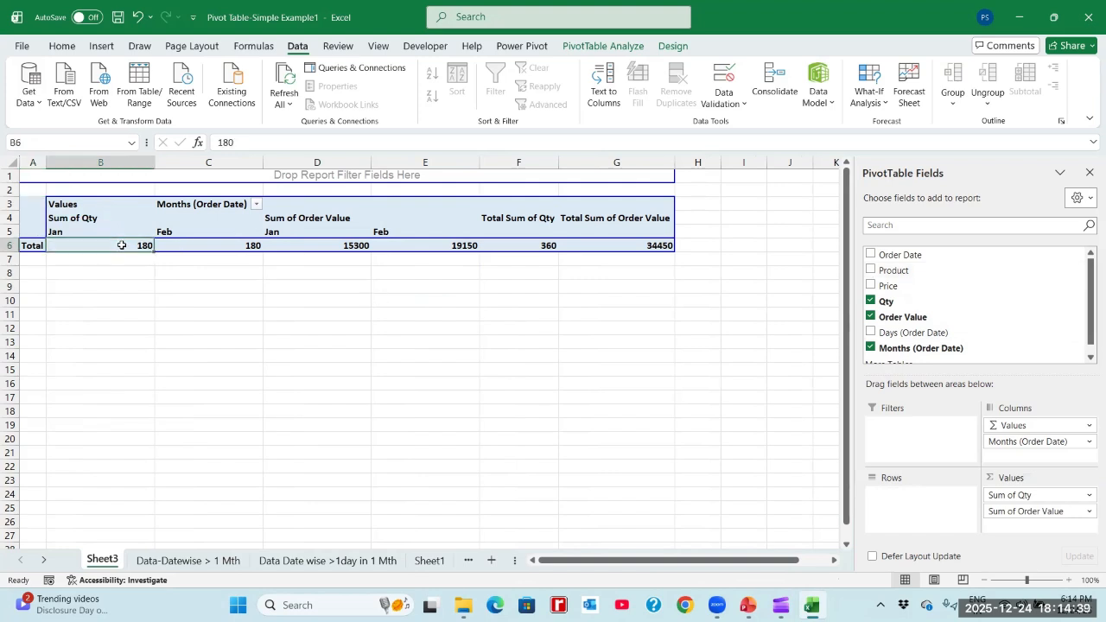
{"action": "left_click", "coordinate": [200, 247]}
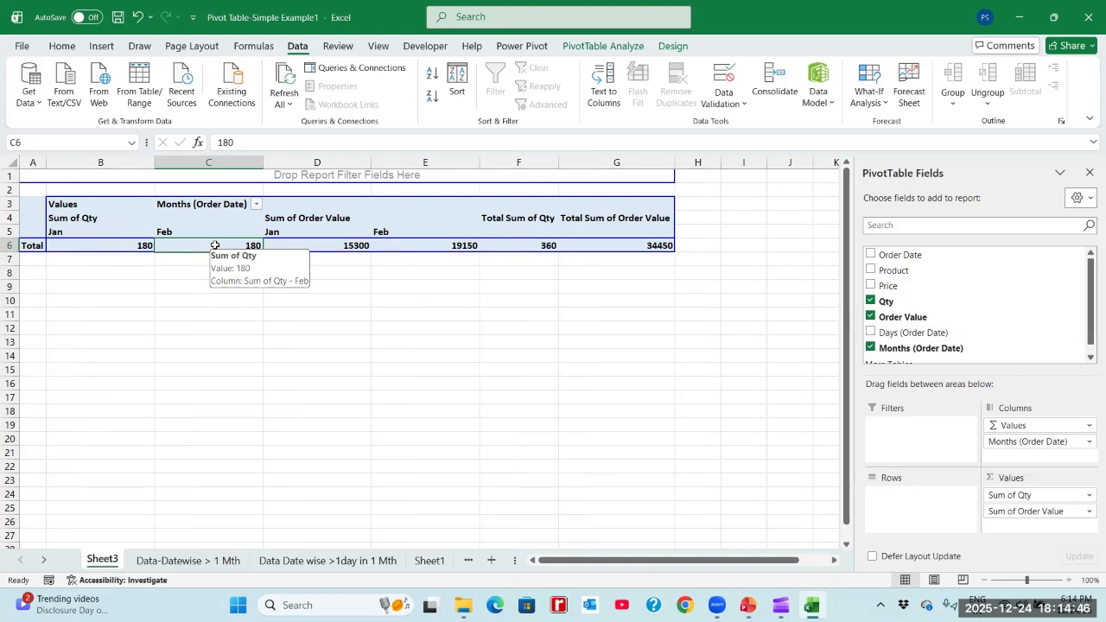
- Remove Qty from the pivot table and check the Sum of Order Value totals for Jan, Feb and the Grand Total
{"action": "left_click", "coordinate": [871, 301]}
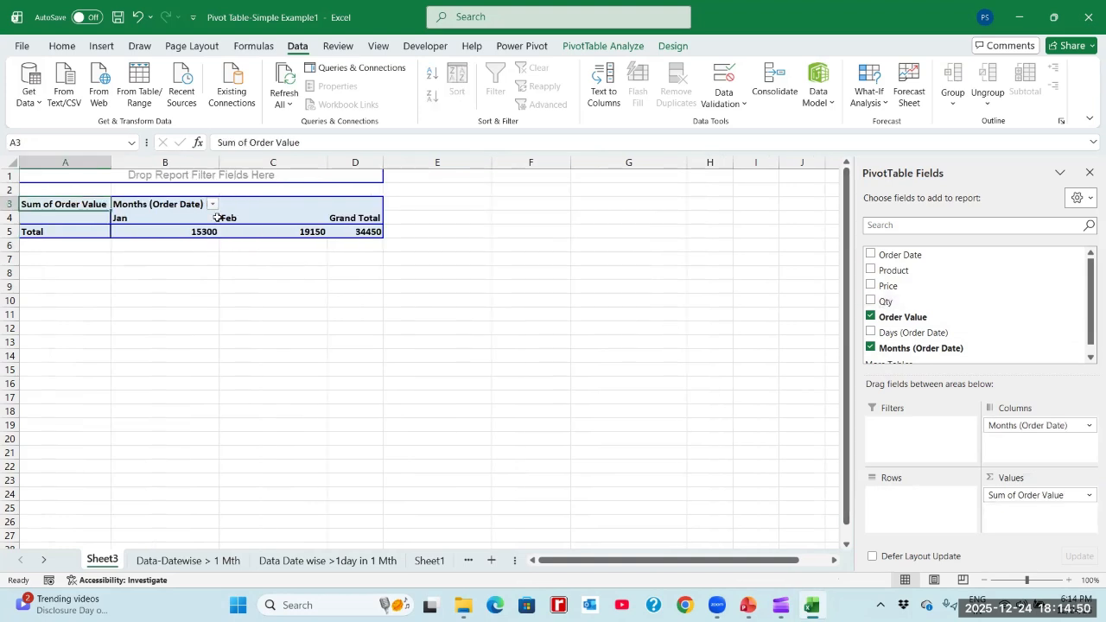
{"action": "left_click", "coordinate": [188, 232]}
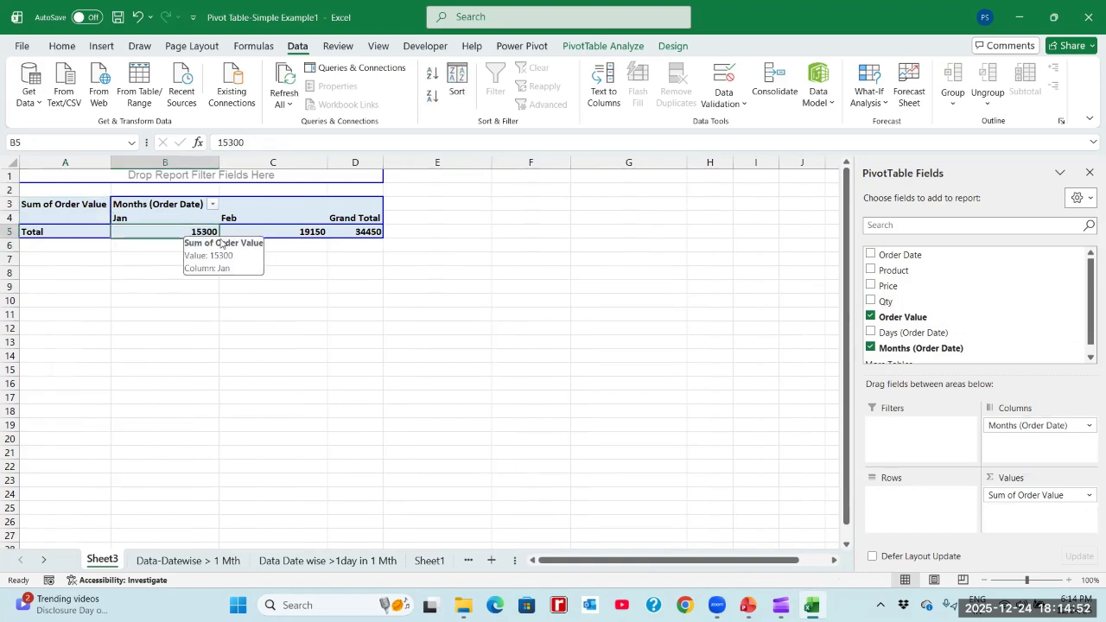
{"action": "left_click", "coordinate": [283, 230]}
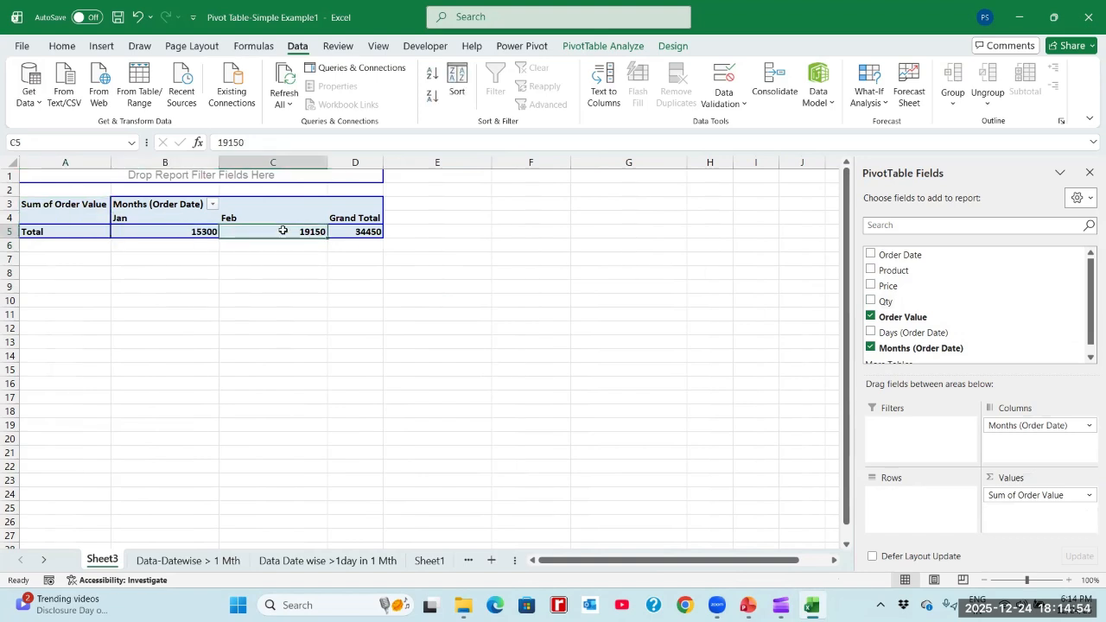
{"action": "left_click", "coordinate": [379, 231]}
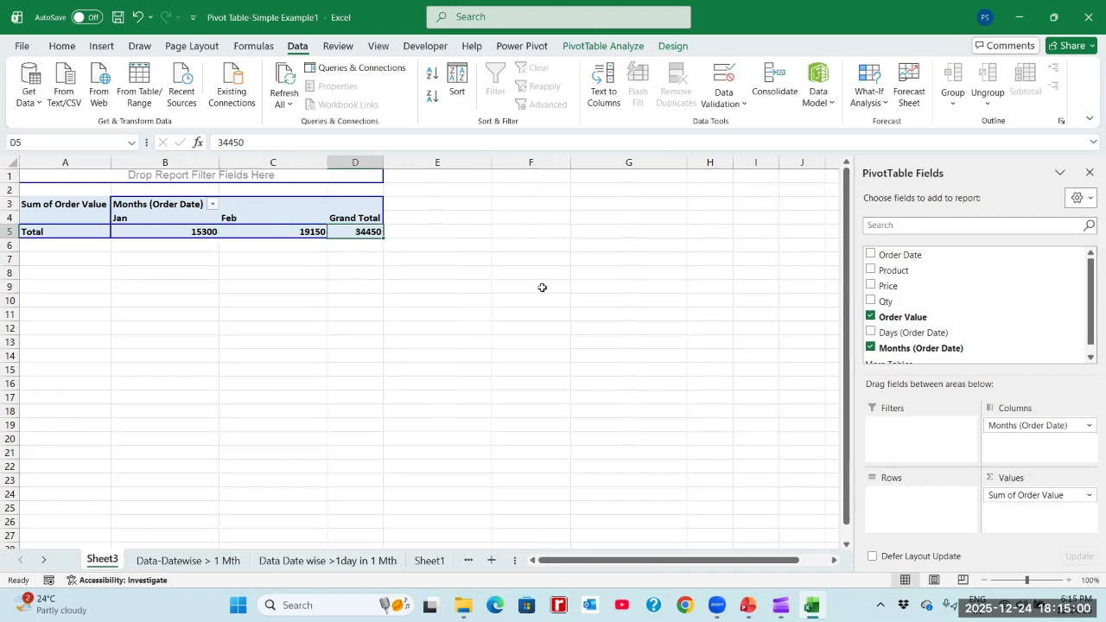
- Add Product to the pivot table's rows and remove Months (Order Date) to summarise Order Value by product only
{"action": "left_click", "coordinate": [870, 271]}
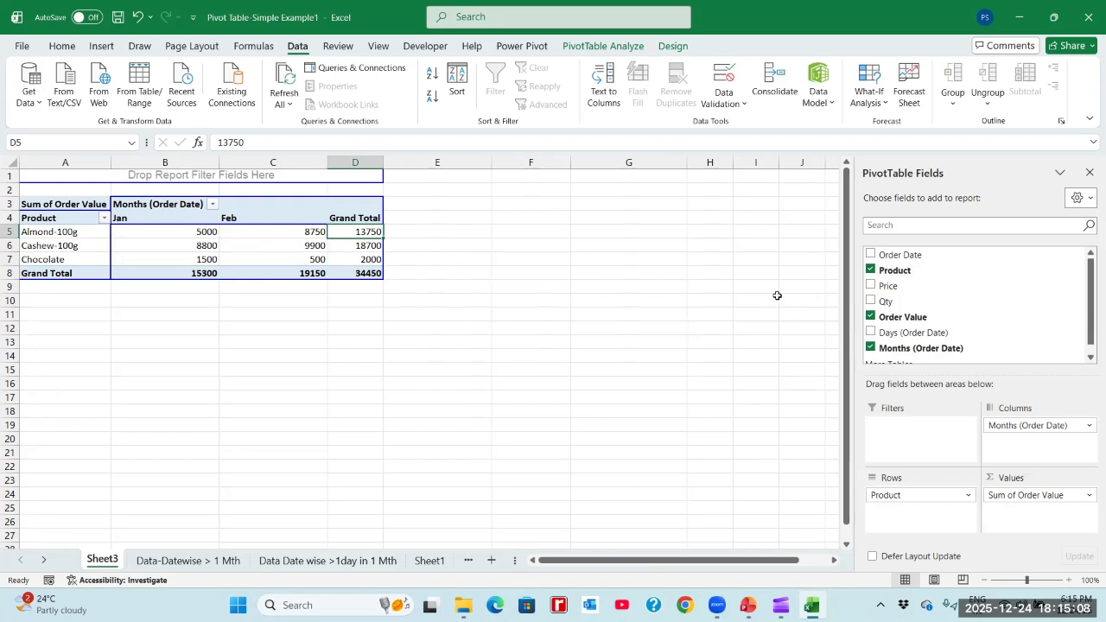
{"action": "left_click", "coordinate": [870, 348]}
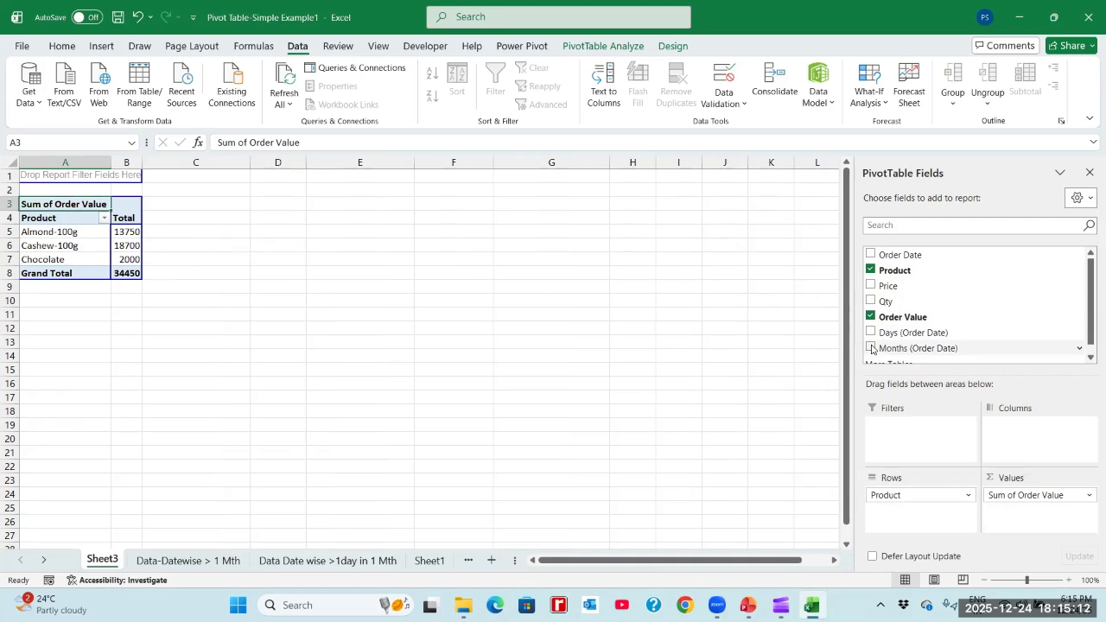